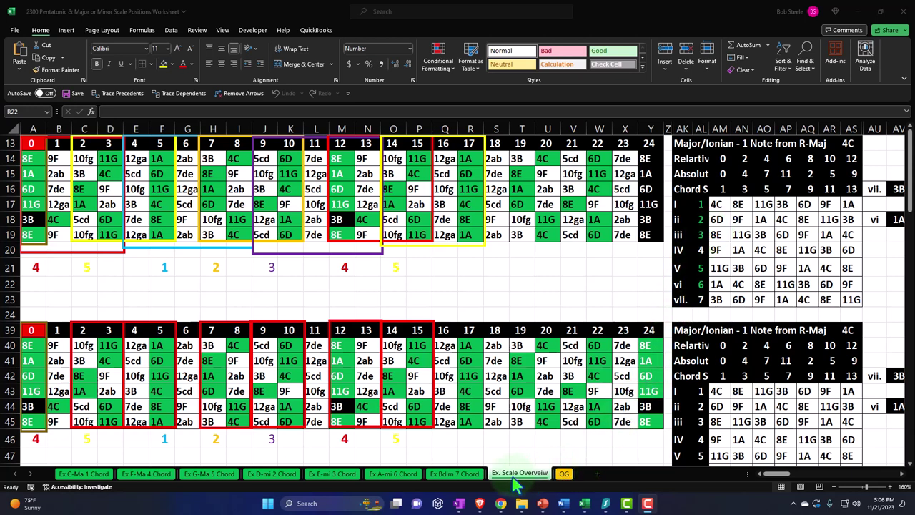
- On the OG sheet, inspect the row 2 note lookup formulas in AA2, AB2, AC2 and AG2
left_click(565, 475)
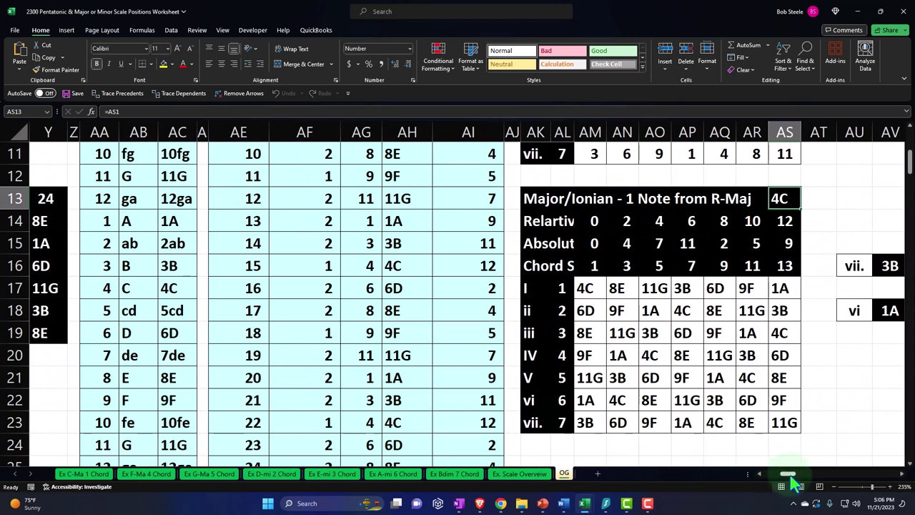
left_click_drag(792, 474, 730, 480)
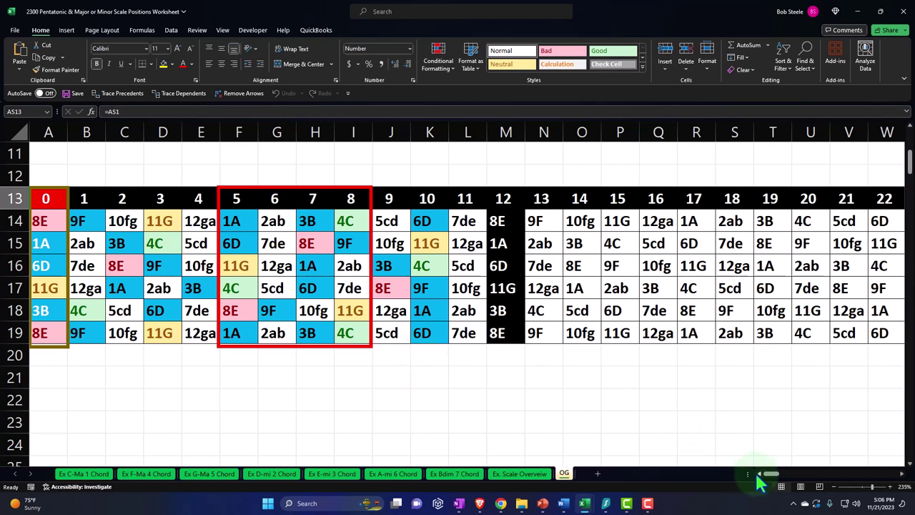
left_click_drag(776, 483, 785, 480)
scroll(707, 382, "up", 3)
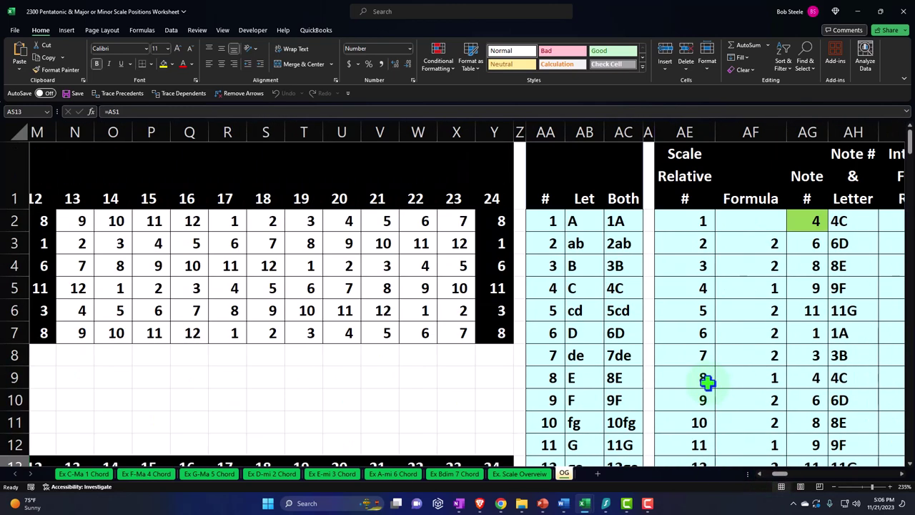
left_click(582, 222)
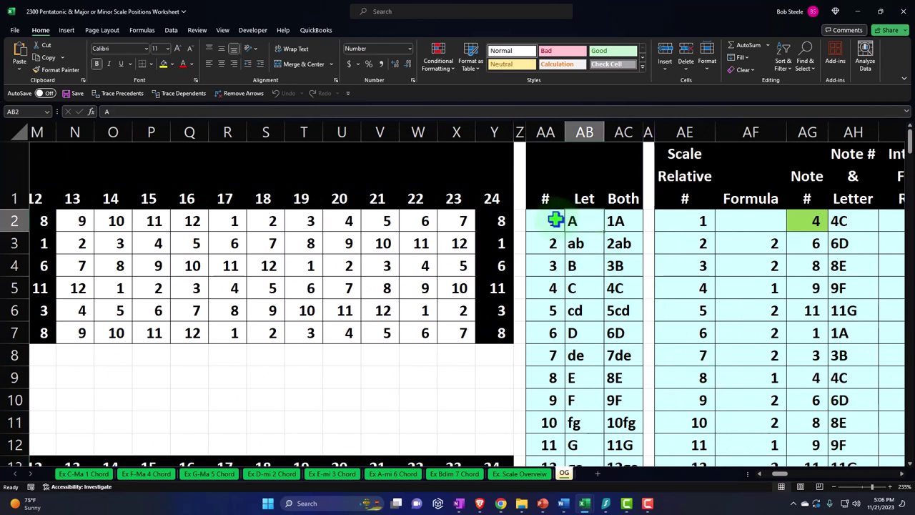
left_click(554, 222)
left_click(612, 225)
key("Right")
key("Right")
key("Right")
key("Right")
key("Right")
key("Right")
key("Right")
key("Right")
key("Right")
key("Right")
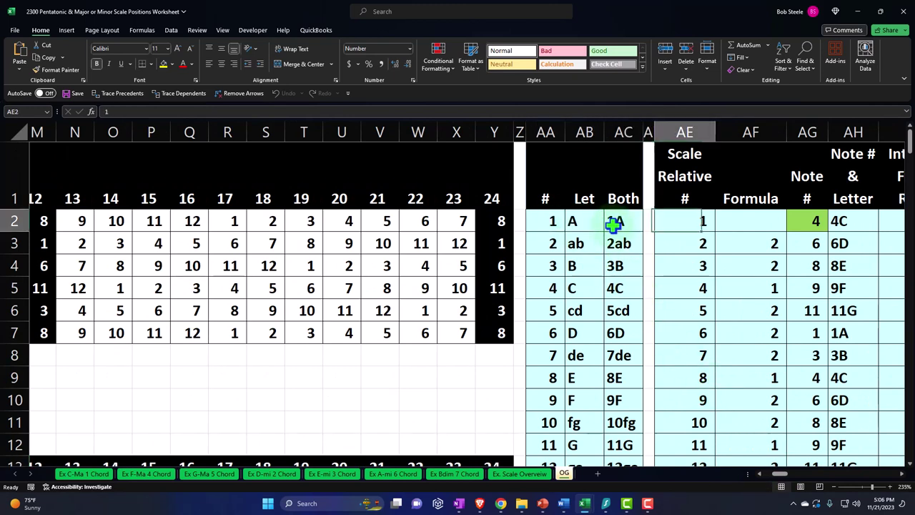
key("Right")
key("Right")
key("Right")
key("Right")
key("Right")
key("Right")
key("Right")
key("Right")
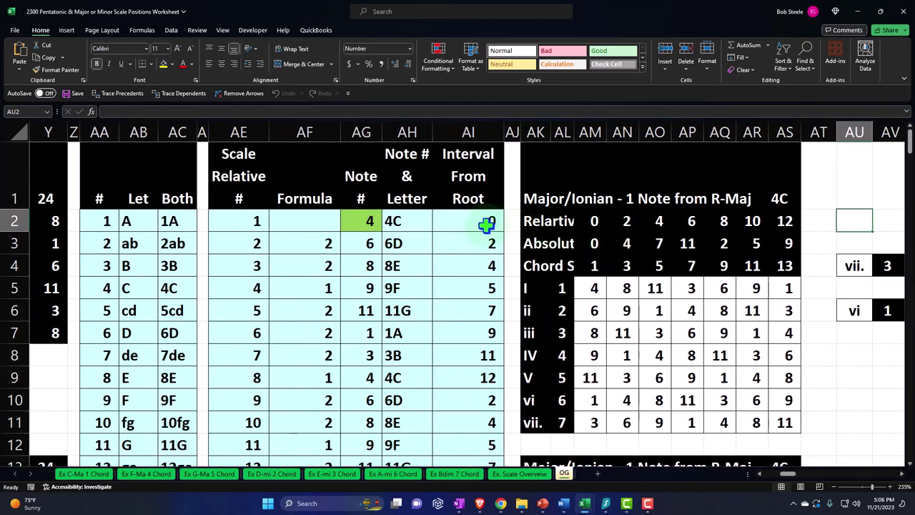
left_click(364, 221)
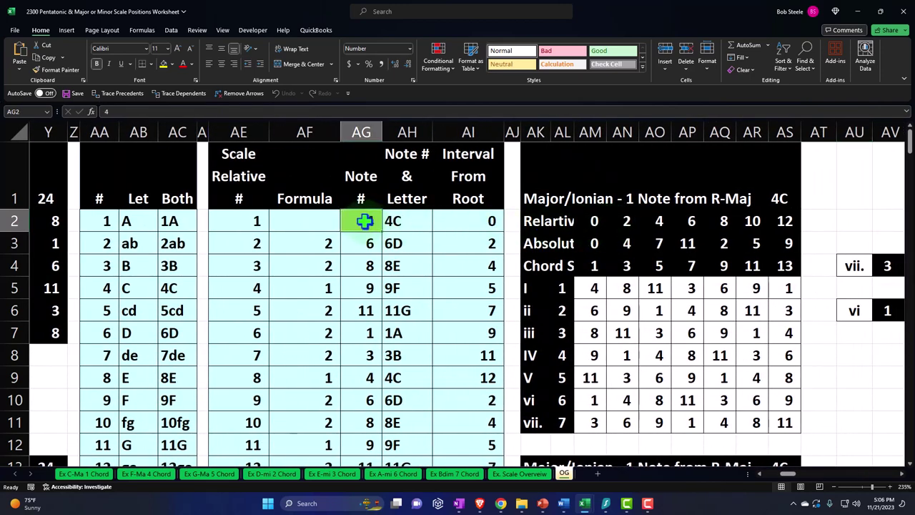
- Examine the Major/Ionian table's 4C root in AS13 and chord I's notes 4C, 8E, 11G
scroll(606, 256, "down", 3)
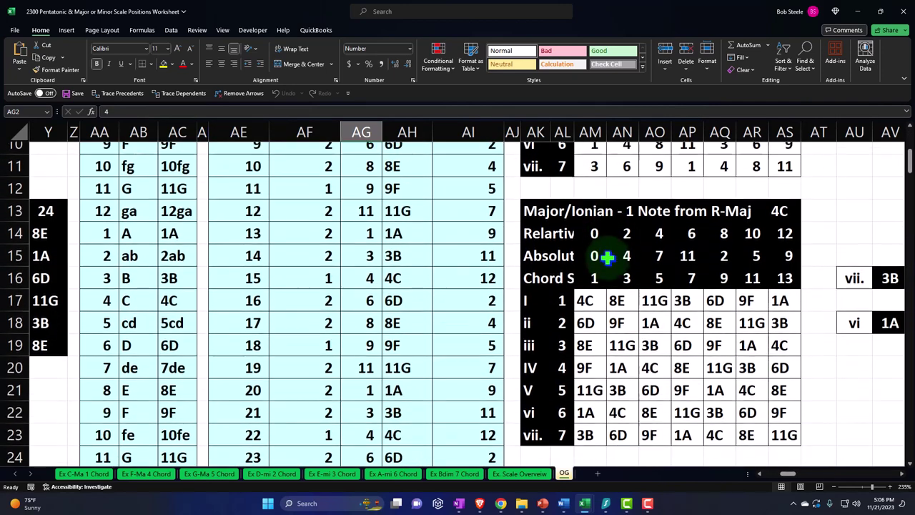
scroll(607, 256, "down", 1)
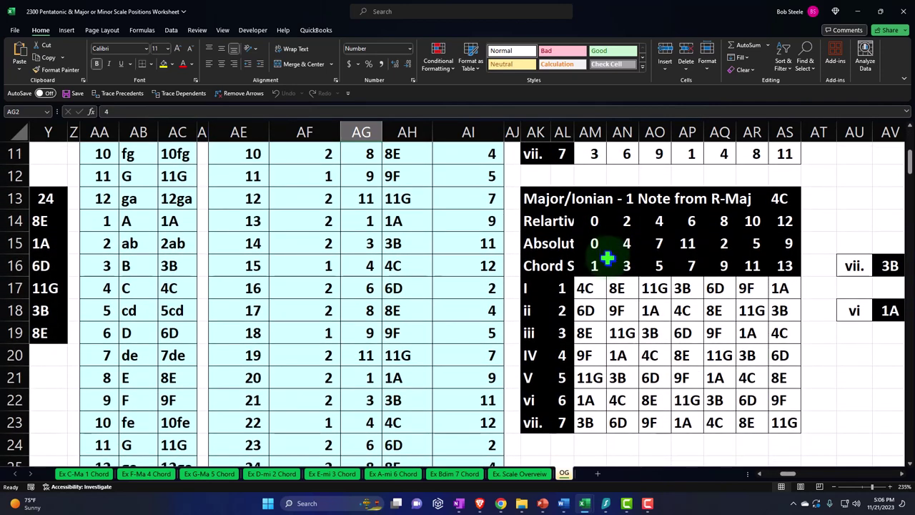
left_click(783, 198)
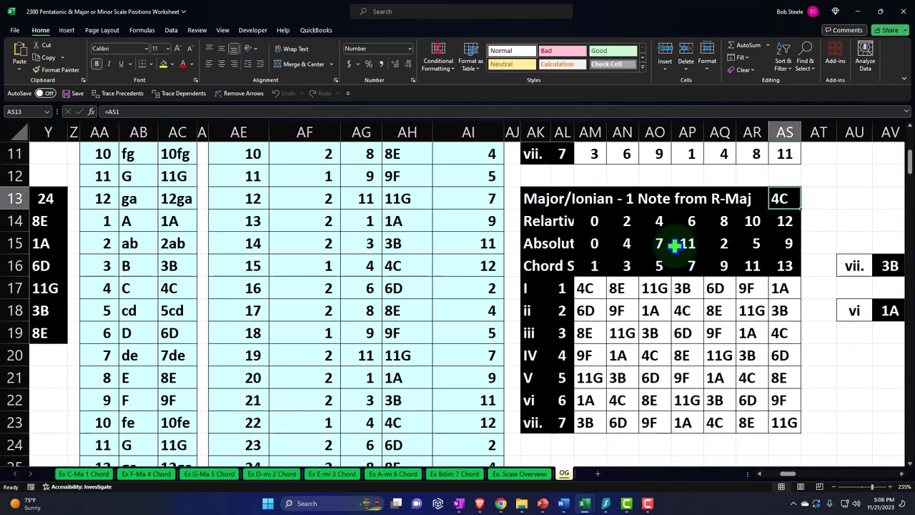
left_click_drag(585, 288, 587, 423)
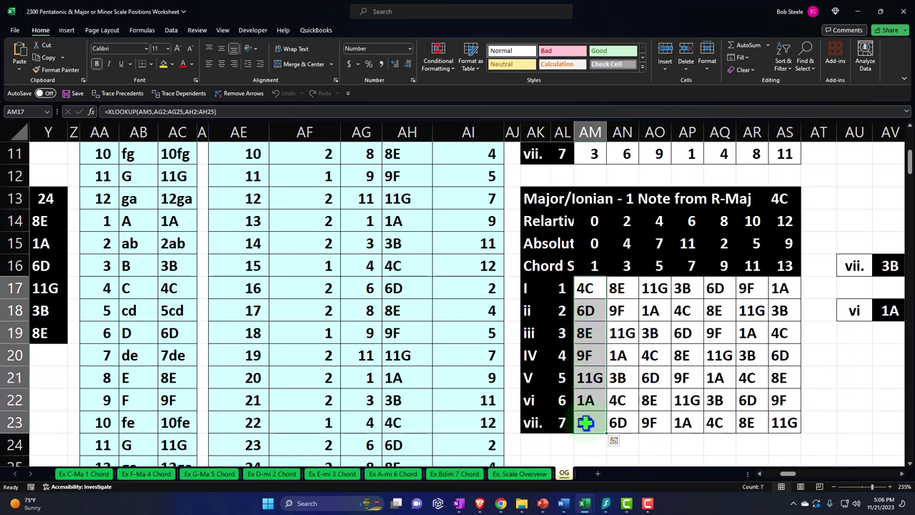
left_click_drag(591, 290, 643, 286)
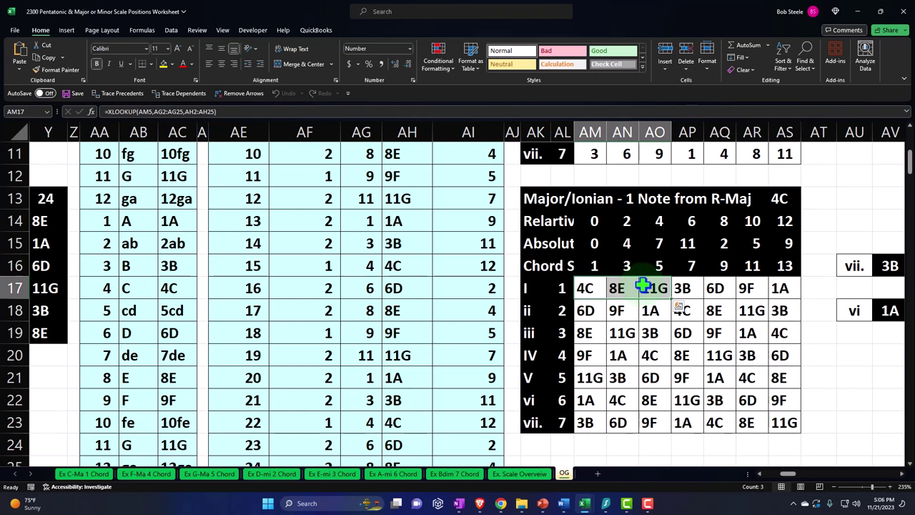
left_click(783, 200)
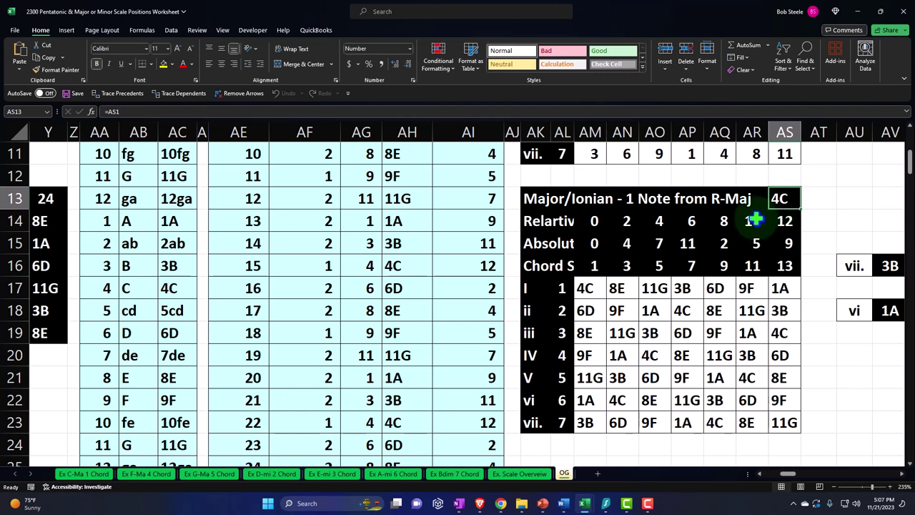
left_click_drag(585, 288, 648, 288)
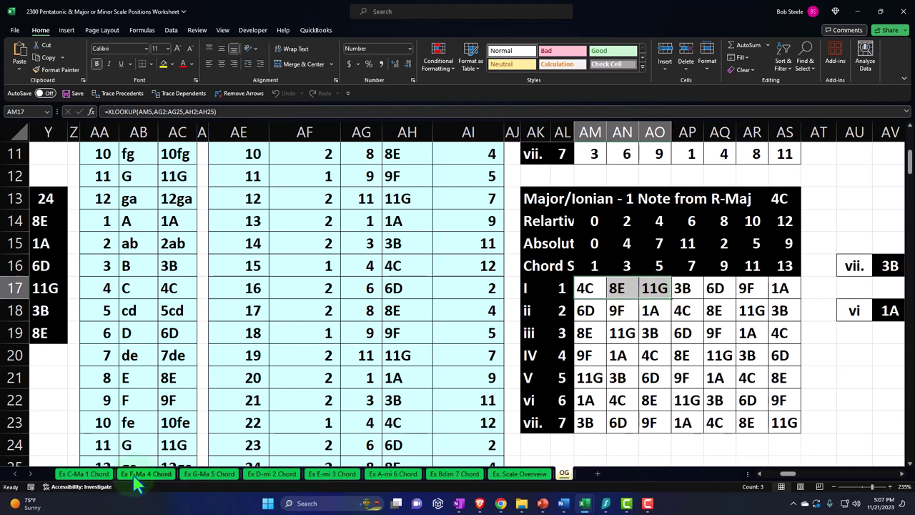
- On Ex C-Ma 1 Chord, inspect the fretboard cells, B18's lookup formula and the chord interval cells
left_click(86, 474)
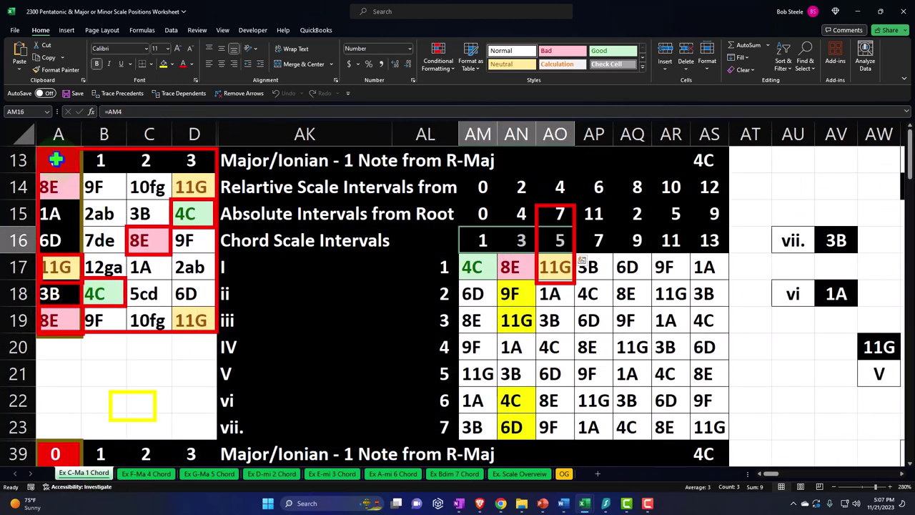
left_click_drag(55, 159, 183, 309)
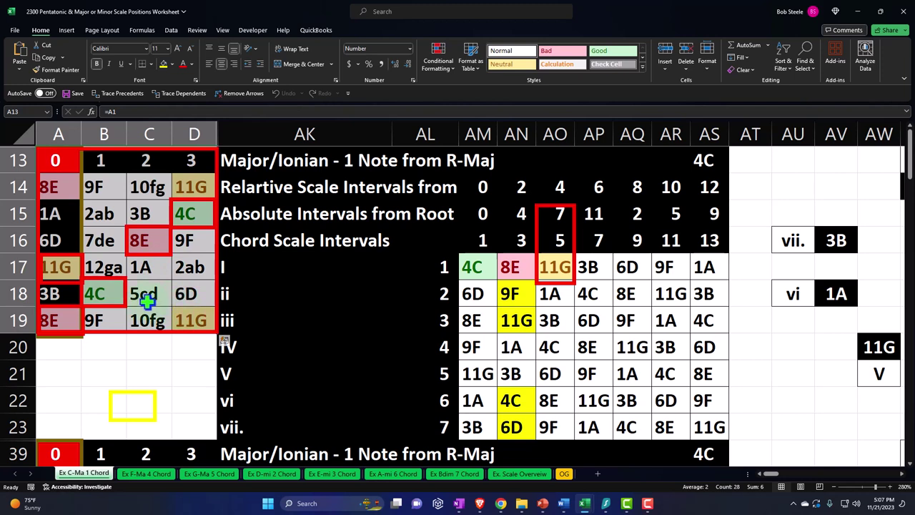
left_click(114, 291)
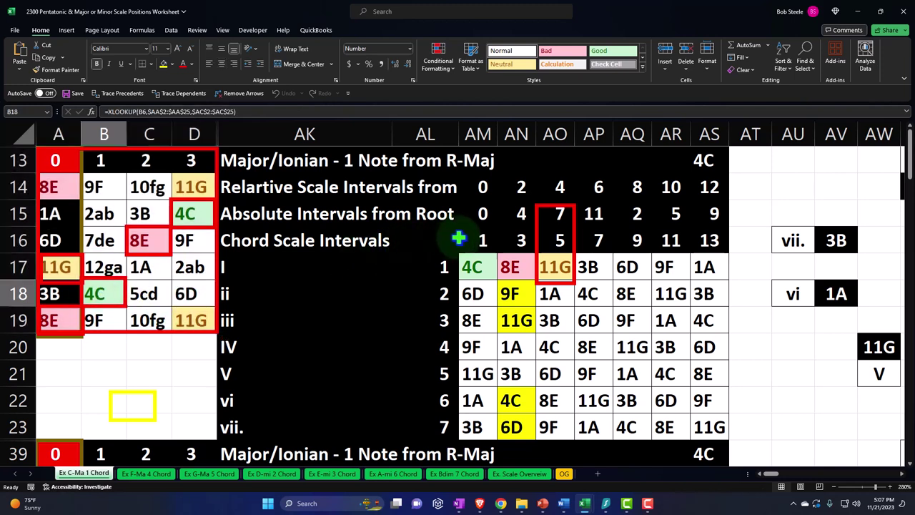
left_click_drag(476, 240, 552, 241)
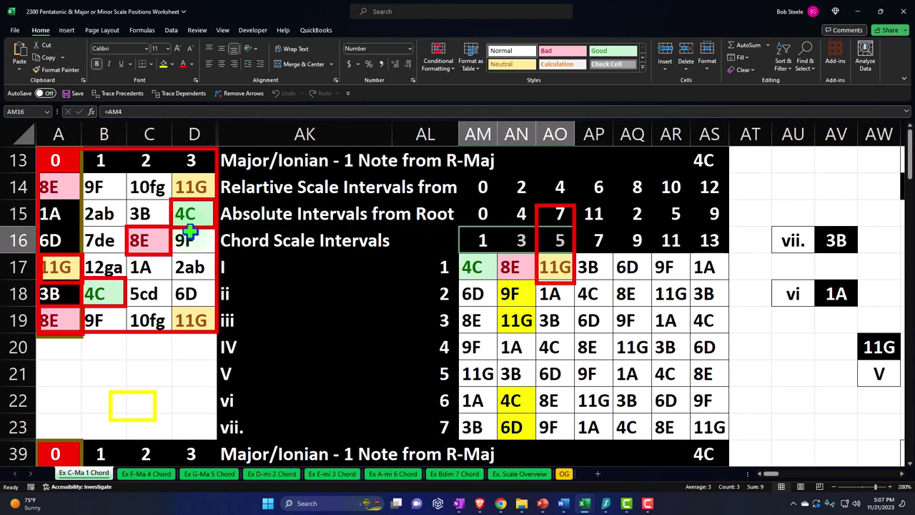
- Check the IV chord cell AL20 on Ex F-Ma 4 Chord, then view Ex G-Ma 5 and Ex D-mi 2 Chord
left_click(146, 474)
left_click(381, 348)
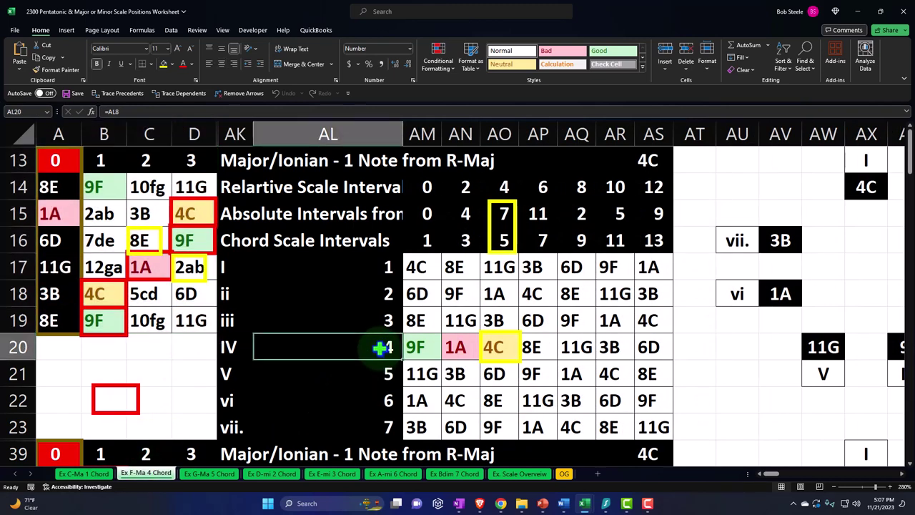
left_click(211, 474)
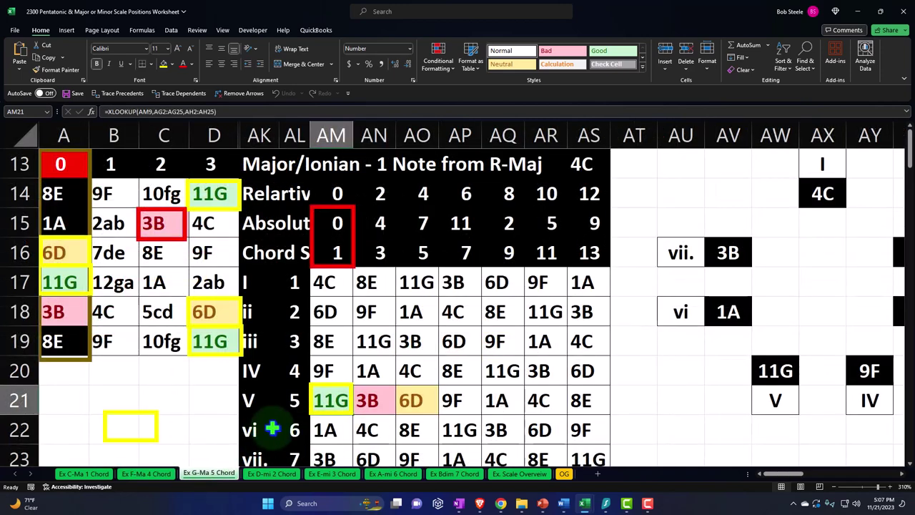
left_click(270, 474)
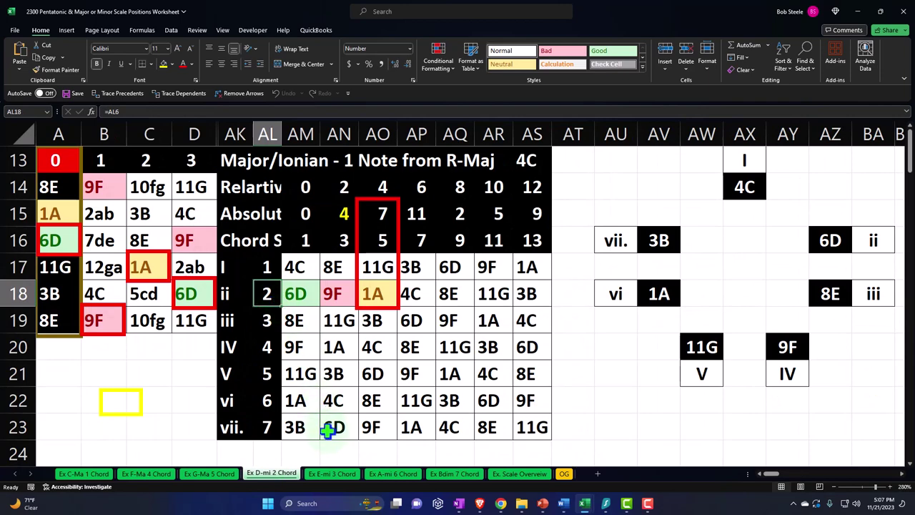
- Page through the Ex E-mi 3, Ex A-mi 6 and Ex Bdim 7 Chord sheets
left_click(333, 474)
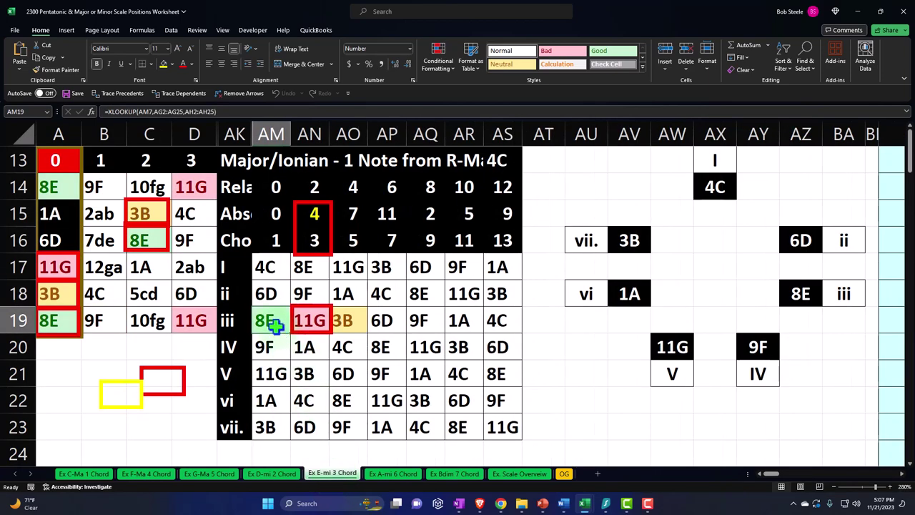
left_click(386, 475)
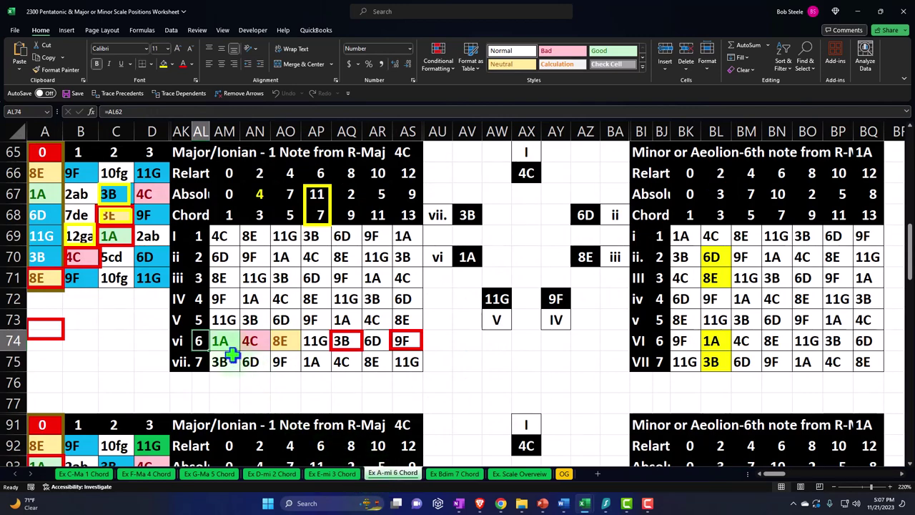
left_click(454, 474)
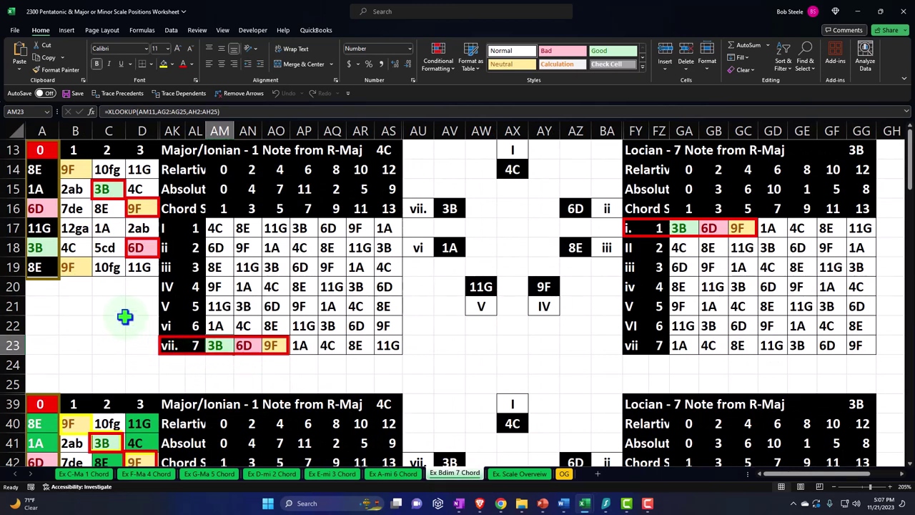
- Select the Bdim 7 fretboard blocks A13:D18 and A66:D71 for inspection
left_click_drag(40, 150, 131, 268)
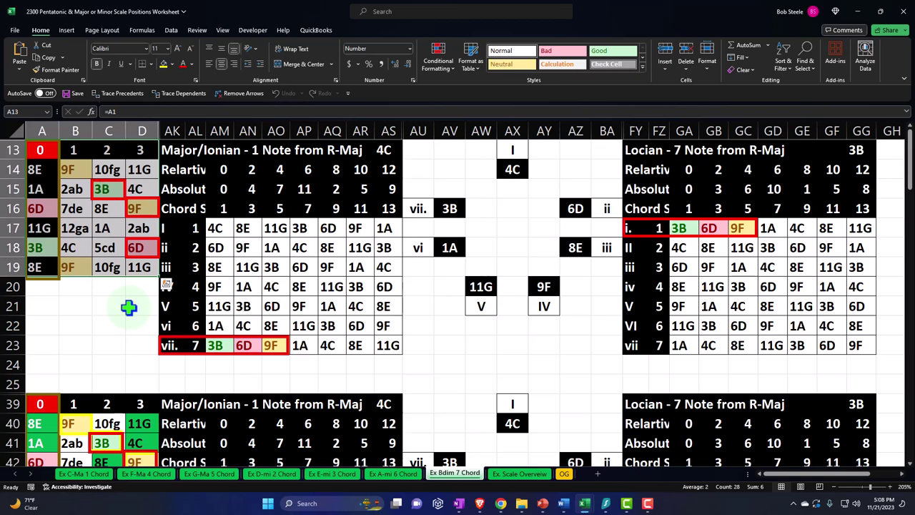
scroll(128, 307, "down", 7)
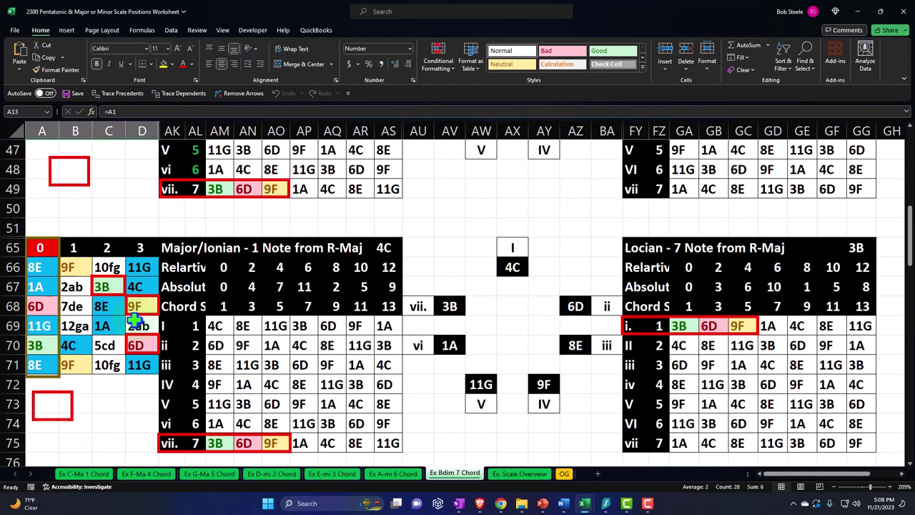
left_click_drag(35, 267, 129, 367)
scroll(130, 383, "up", 7)
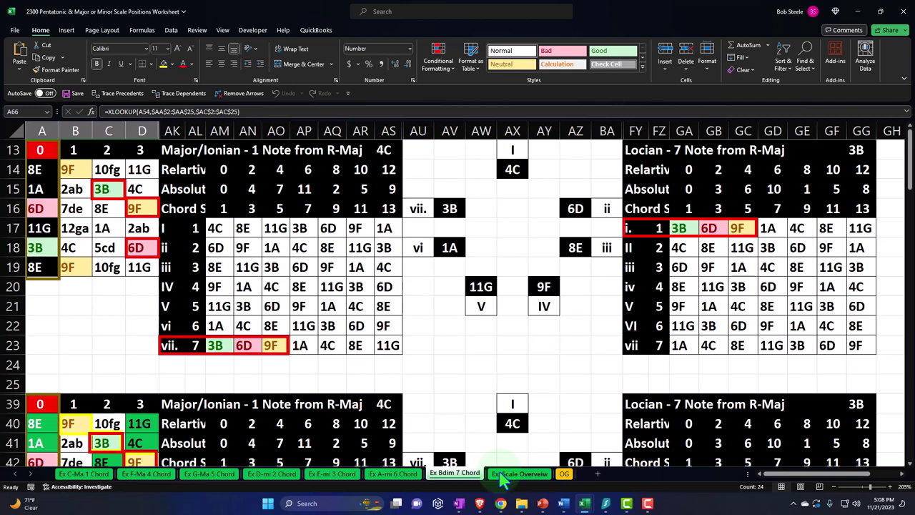
left_click(502, 475)
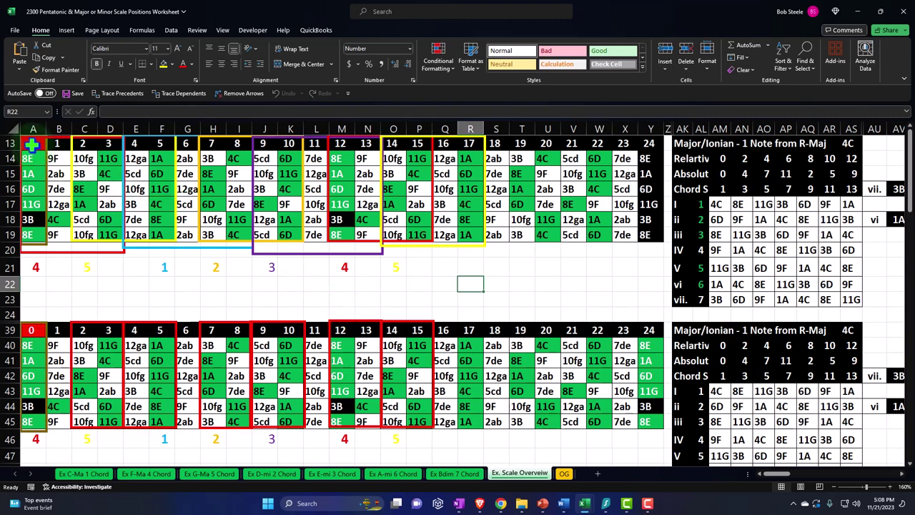
left_click_drag(32, 145, 341, 236)
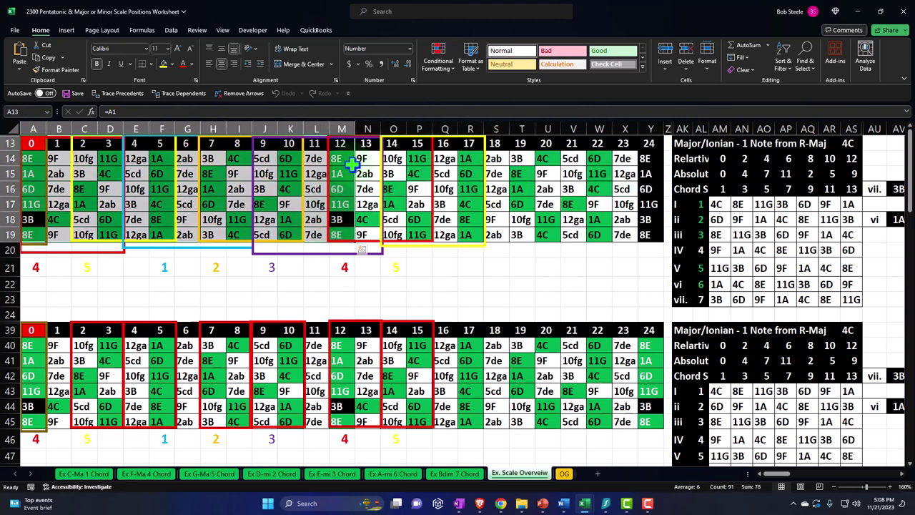
left_click_drag(344, 146, 642, 236)
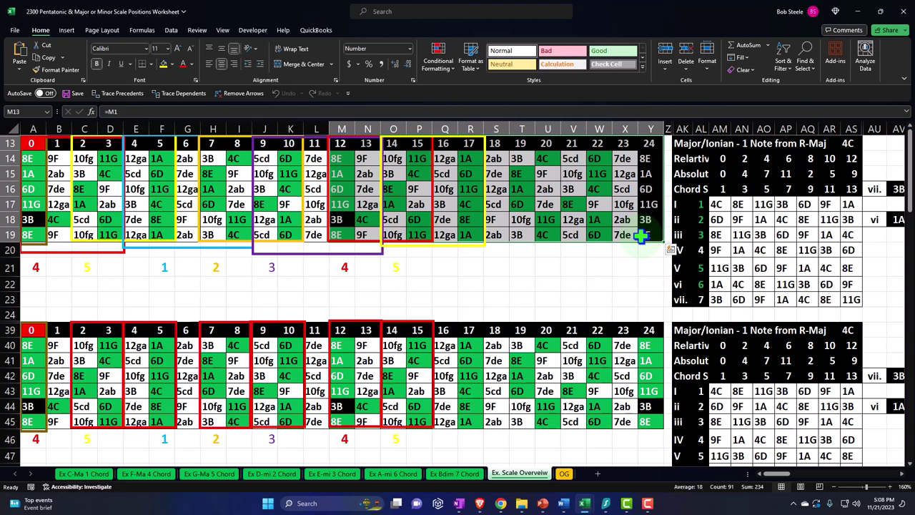
left_click(523, 281)
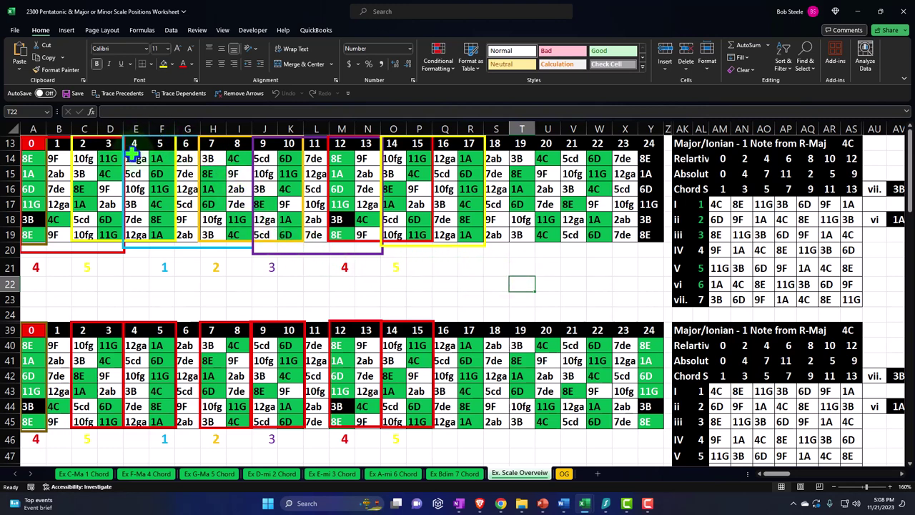
left_click_drag(162, 145, 237, 238)
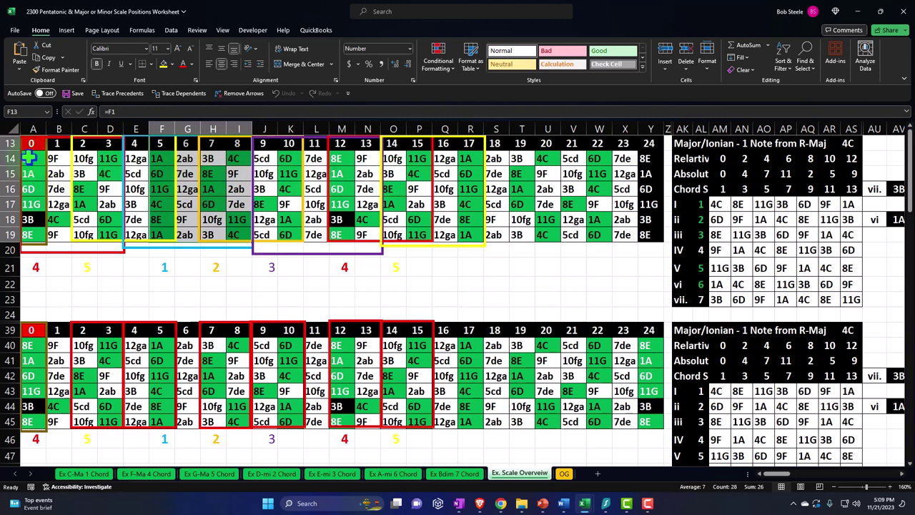
left_click_drag(28, 157, 100, 233)
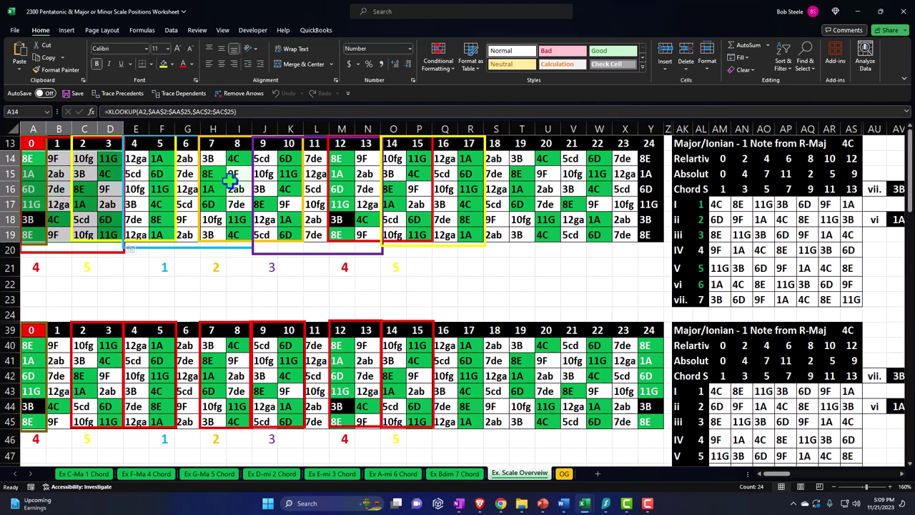
left_click(184, 247)
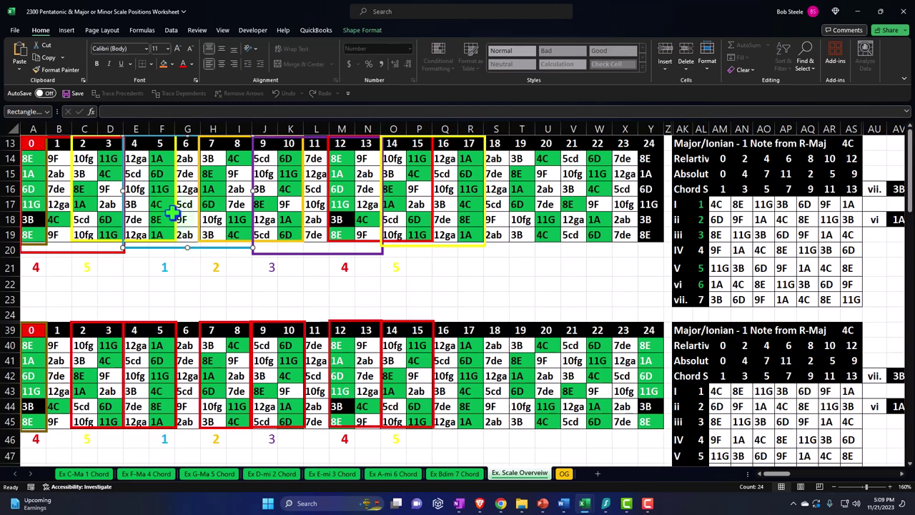
left_click_drag(158, 158, 233, 227)
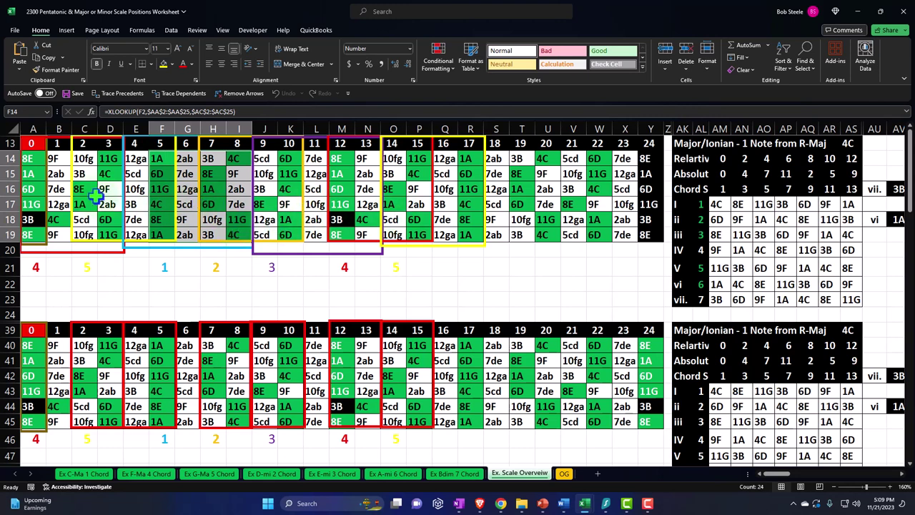
left_click_drag(28, 158, 107, 229)
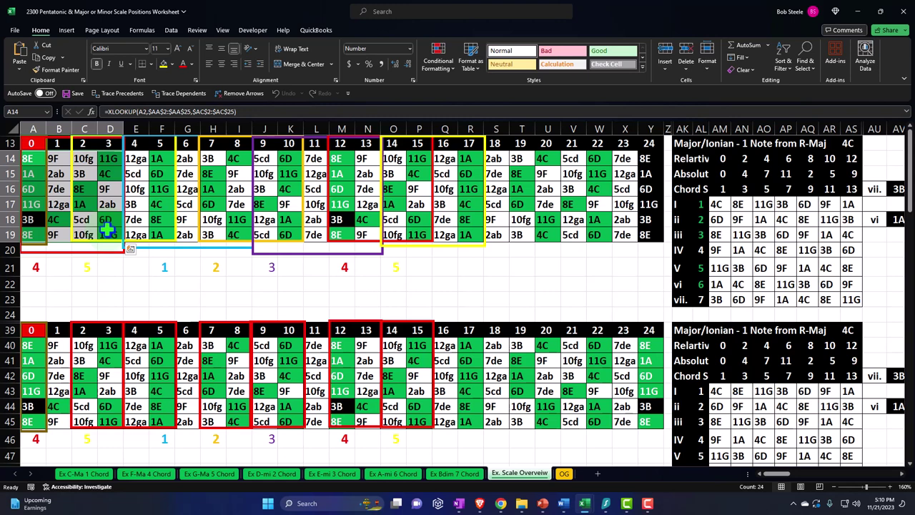
left_click_drag(29, 158, 107, 233)
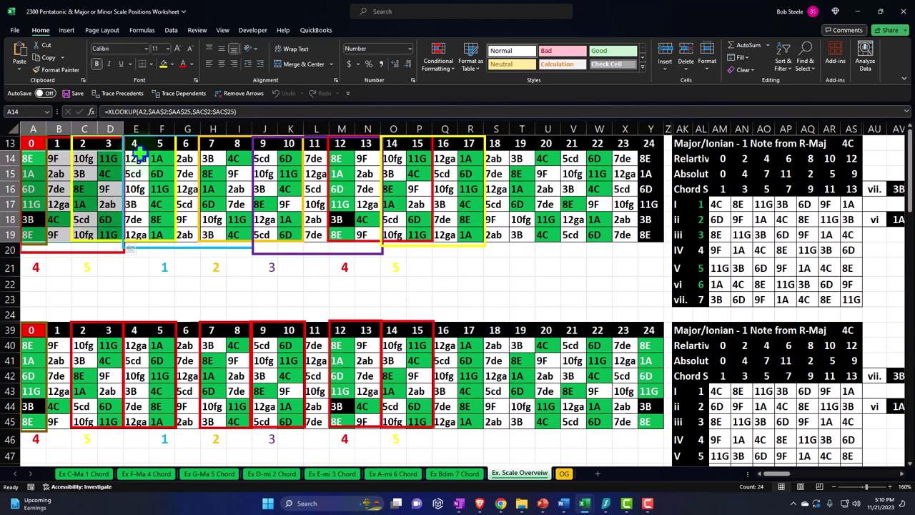
left_click_drag(138, 152, 343, 228)
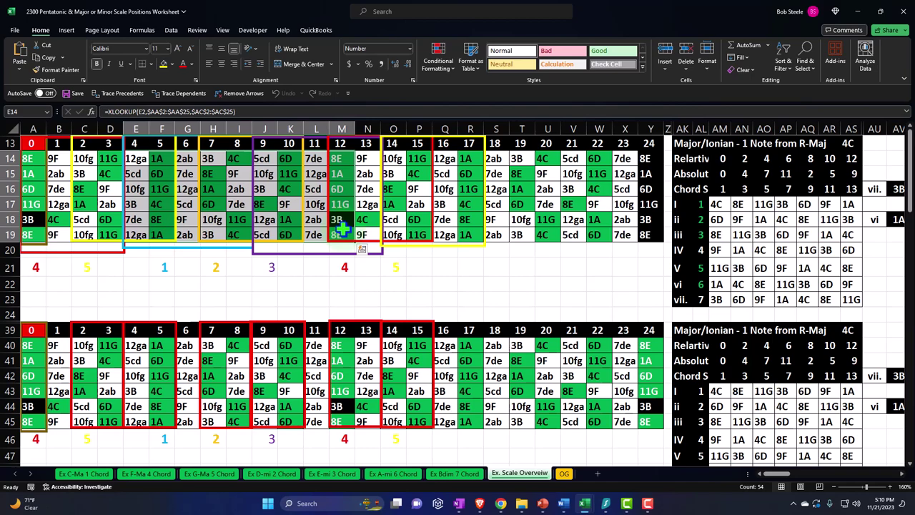
left_click(299, 271)
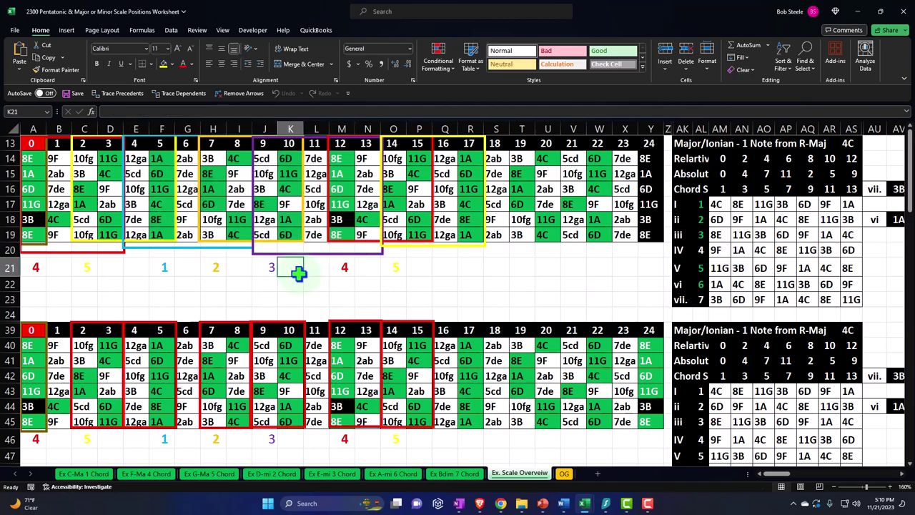
scroll(298, 271, "down", 2)
scroll(298, 272, "down", 4)
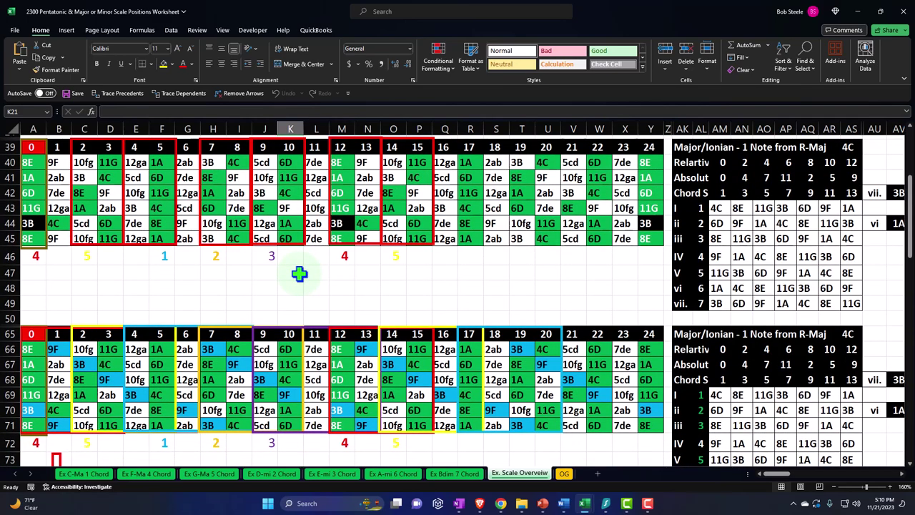
scroll(299, 273, "down", 3)
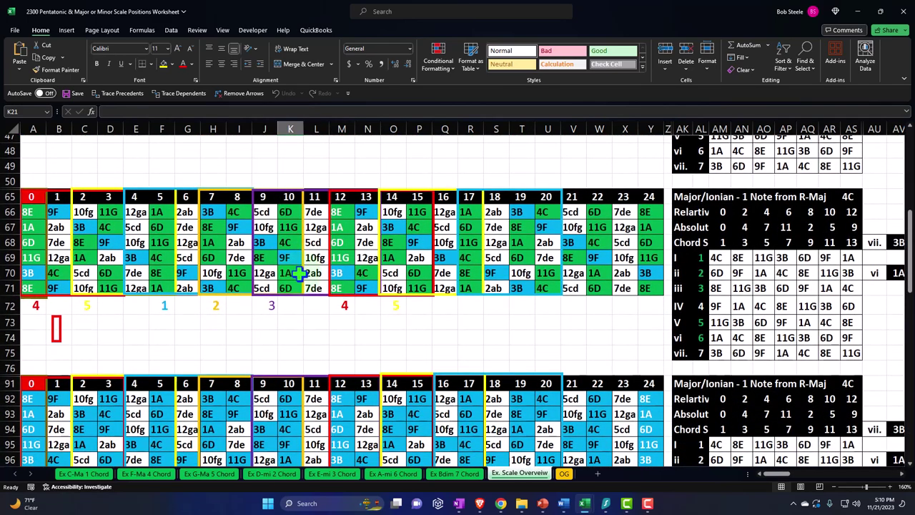
scroll(299, 273, "down", 5)
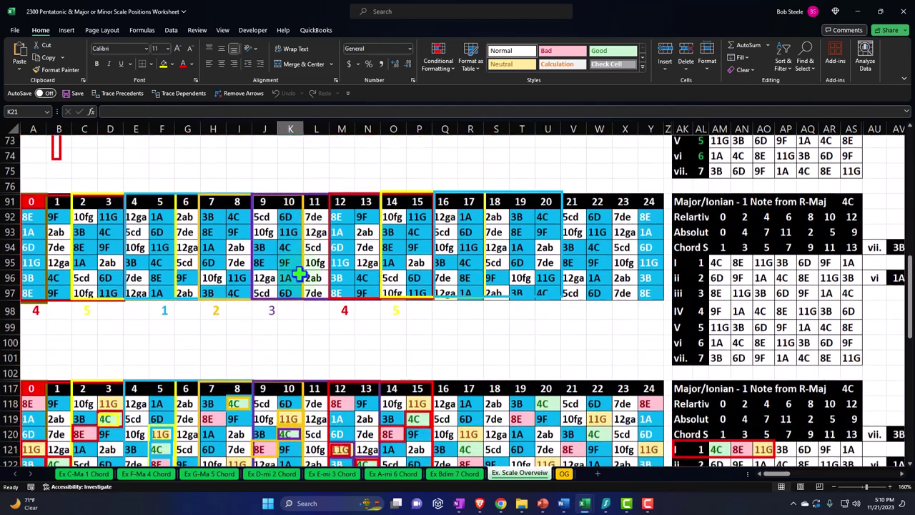
scroll(299, 273, "down", 4)
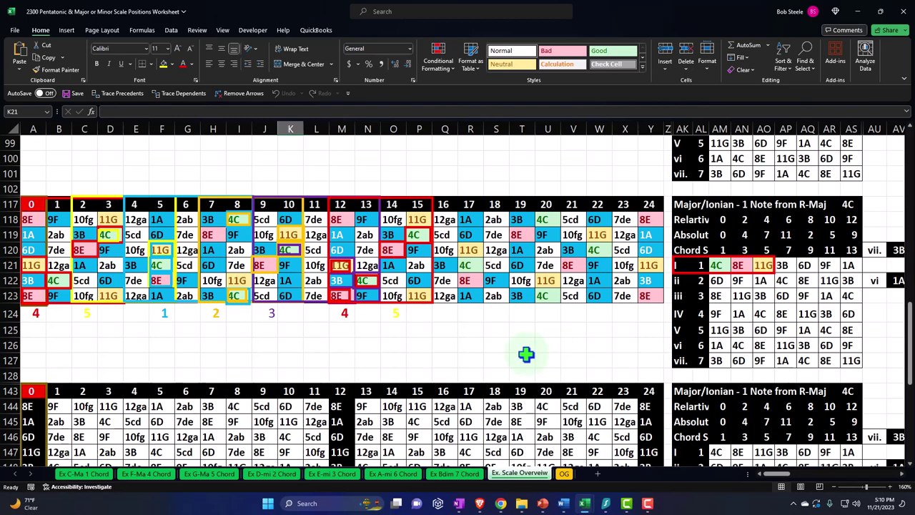
scroll(526, 354, "up", 20)
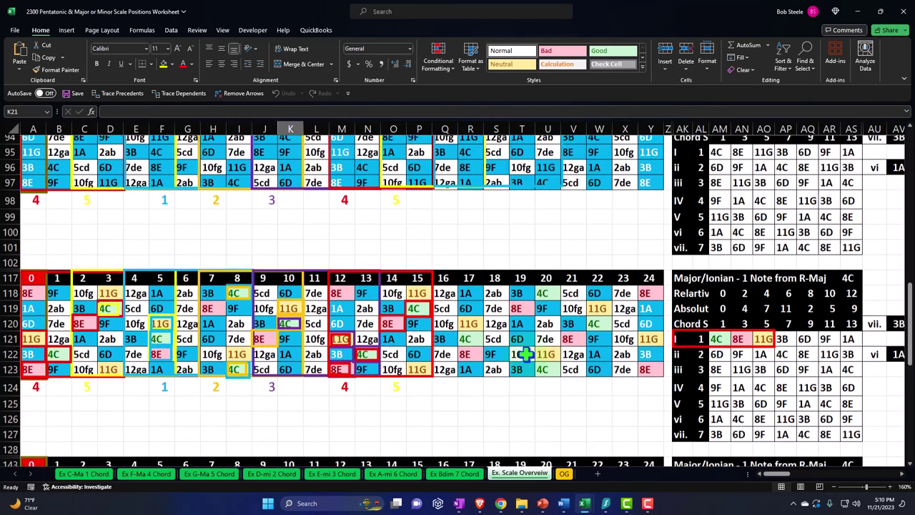
scroll(527, 354, "up", 1)
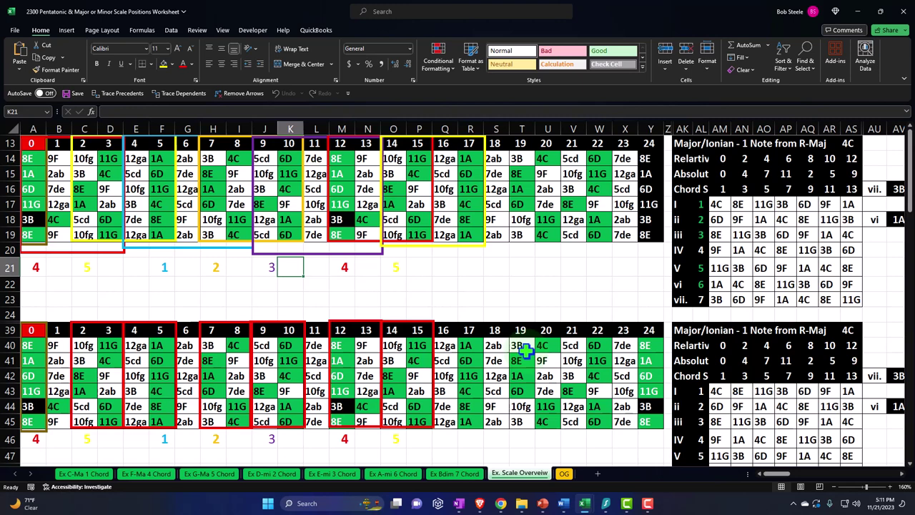
- Select fretboard cells F14:G15, then return to the OG sheet
left_click_drag(162, 161, 234, 233)
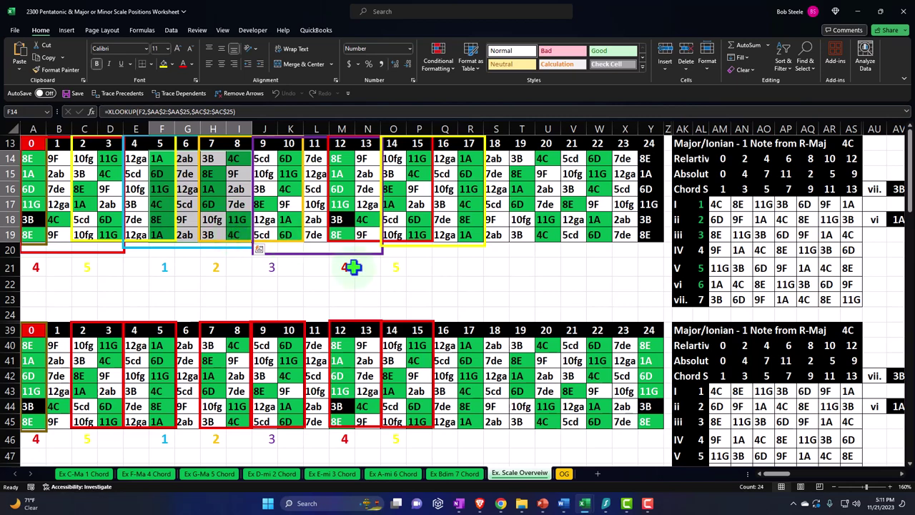
left_click(565, 475)
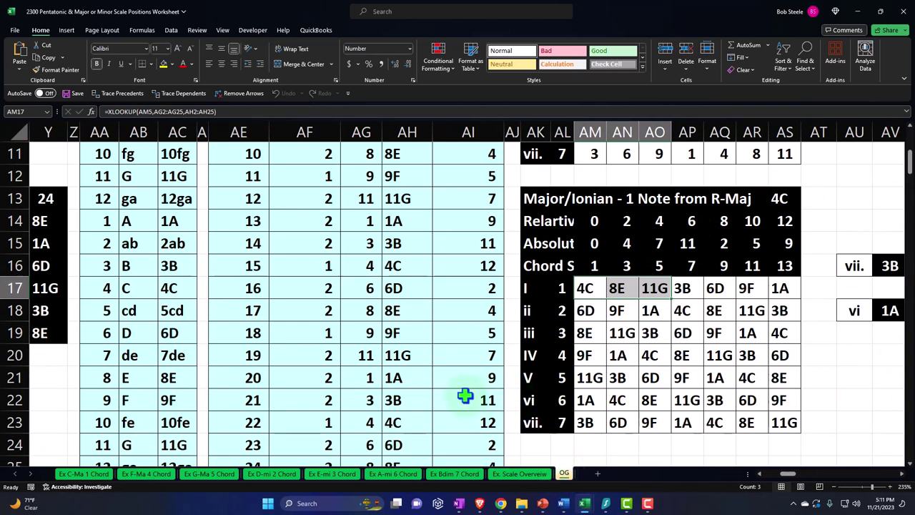
- Step along row 9 of OG's interval and chord tables from AI9 toward BC9
scroll(465, 395, "up", 4)
left_click(463, 375)
key("Right")
key("Right")
key("Right")
key("Right")
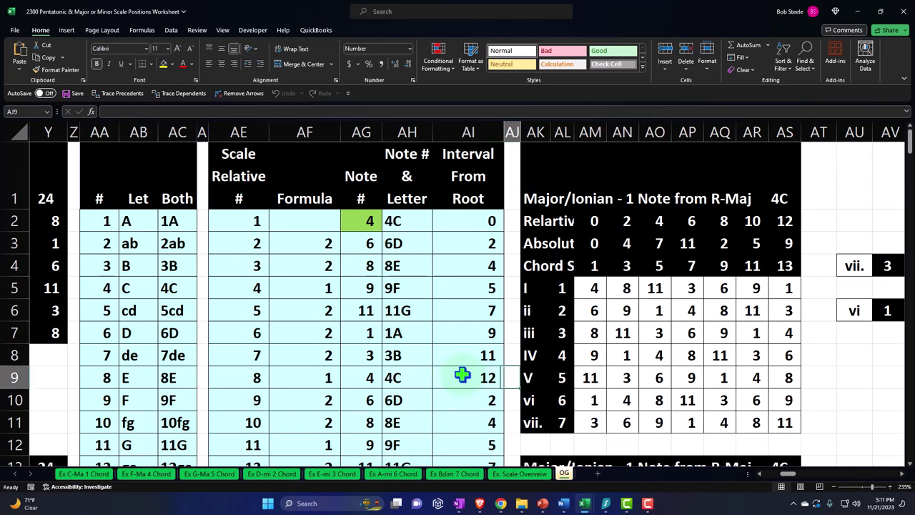
key("Right")
key("Right")
key("Right")
key("Right")
key("Right")
key("Right")
key("Right")
key("Right")
key("Right")
key("Right")
key("Right")
key("Right")
key("Right")
key("Right")
key("Right")
key("Right")
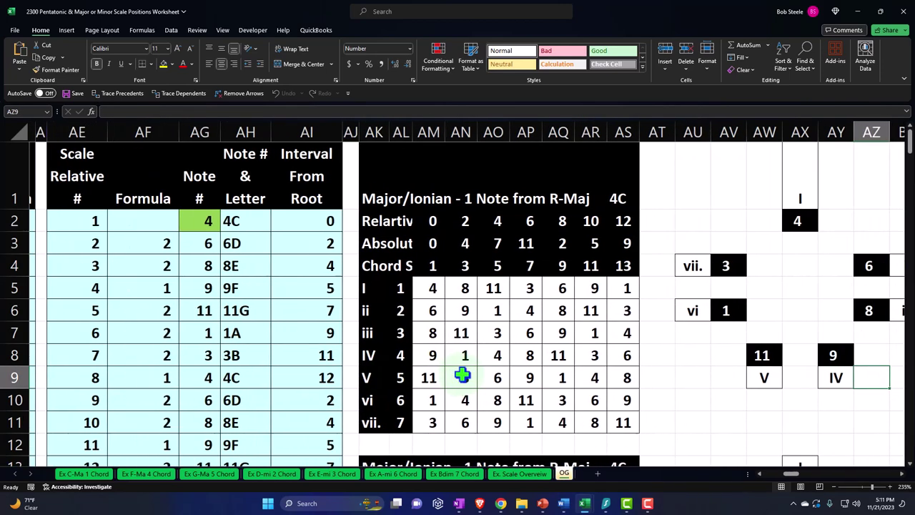
scroll(464, 375, "down", 3)
key("ctrl+c")
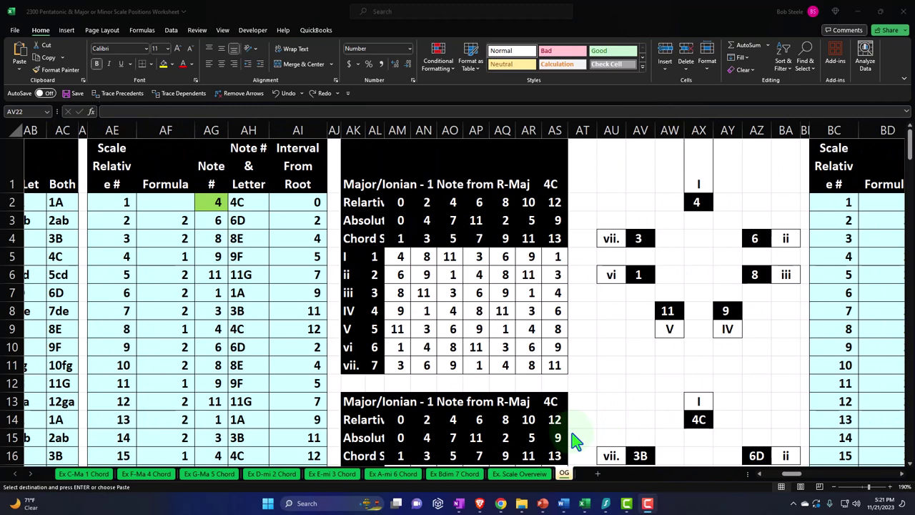
- On Ex Bdim 7 Chord, check the diagram's 8E and 11G formulas and copy AV22:AZ25
left_click(459, 475)
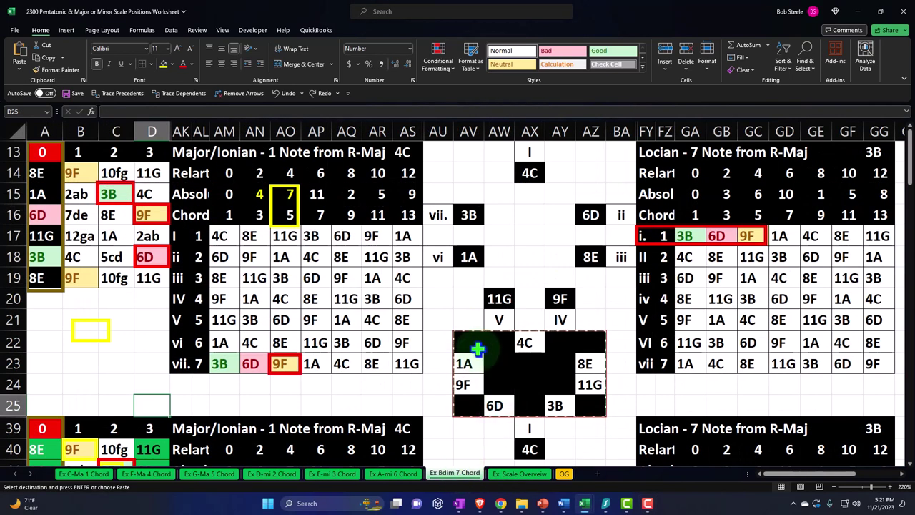
mouse_move(469, 343)
left_mouse_down()
mouse_move(582, 384)
mouse_move(590, 402)
left_mouse_up()
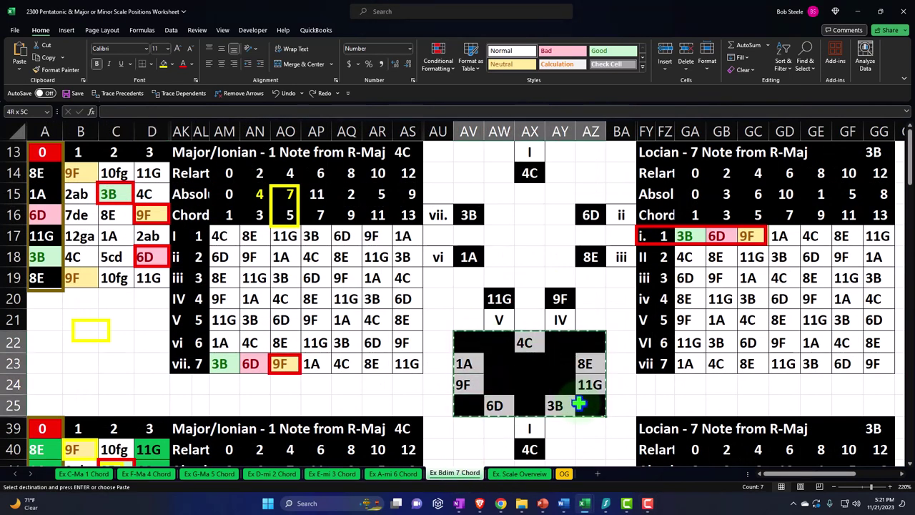
key("Return")
left_click(532, 363)
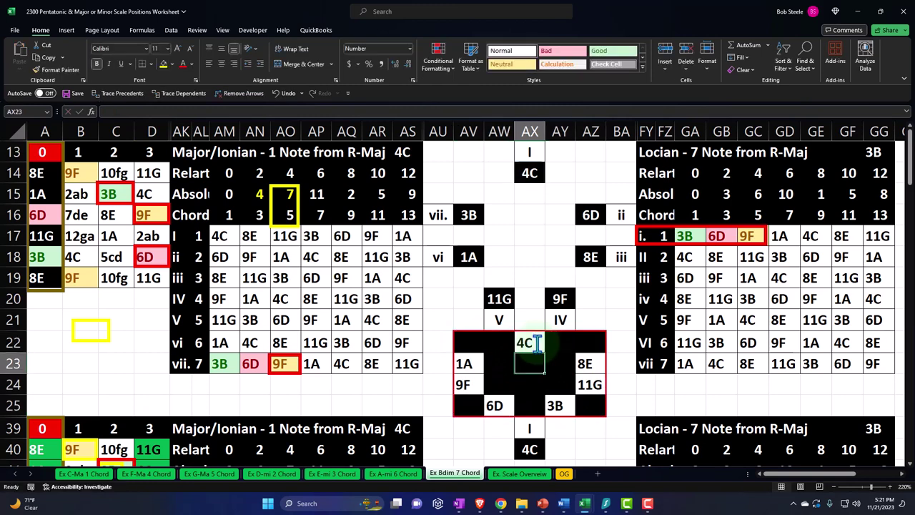
left_click(583, 362)
key("Return")
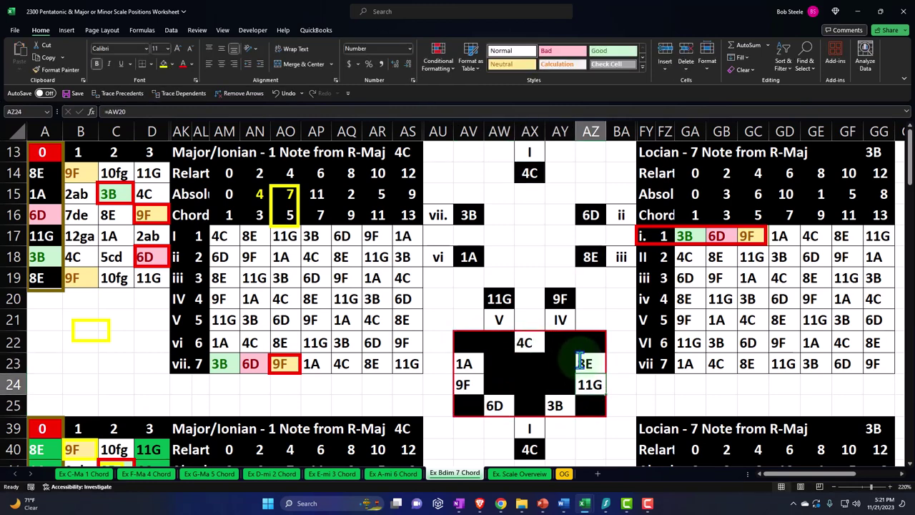
left_click_drag(469, 343, 587, 405)
key("ctrl+c")
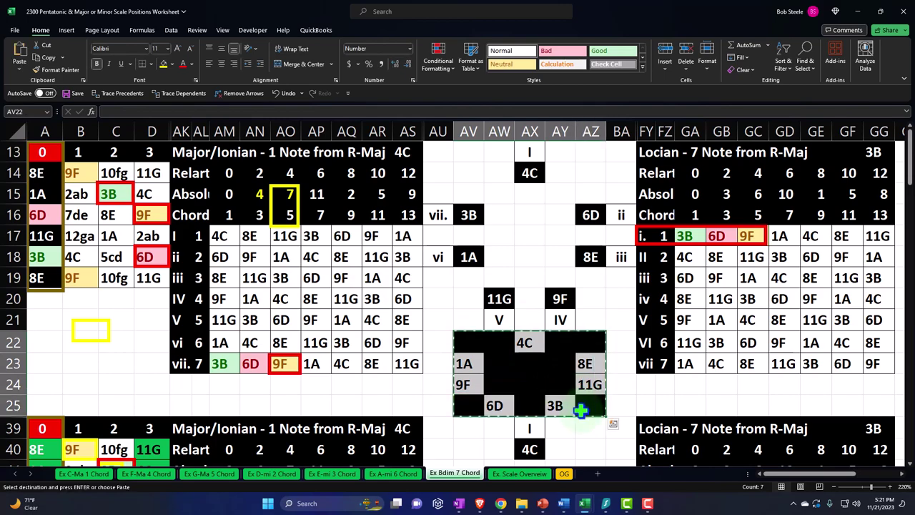
- Paste the chord diagram at AV22 on the OG sheet and check cells AZ23 and AZ24
left_click(564, 474)
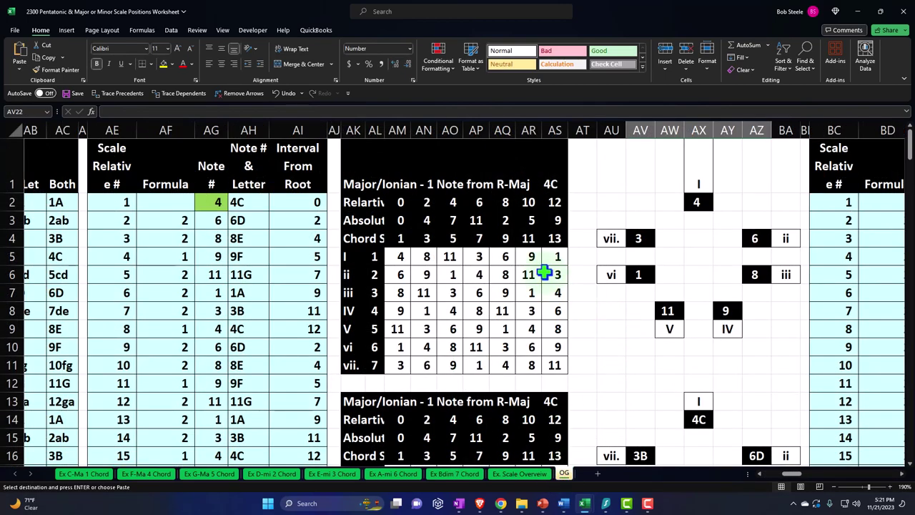
scroll(549, 274, "down", 4)
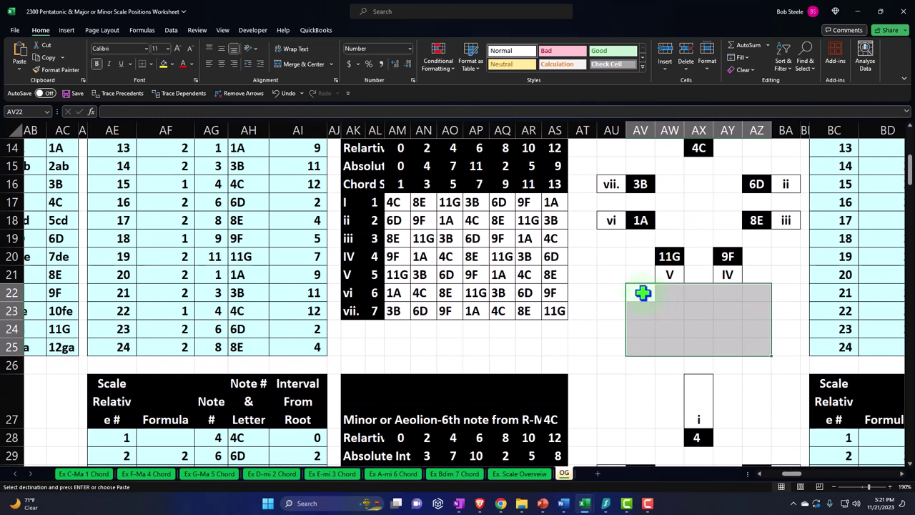
left_click(643, 291)
key("ctrl+v")
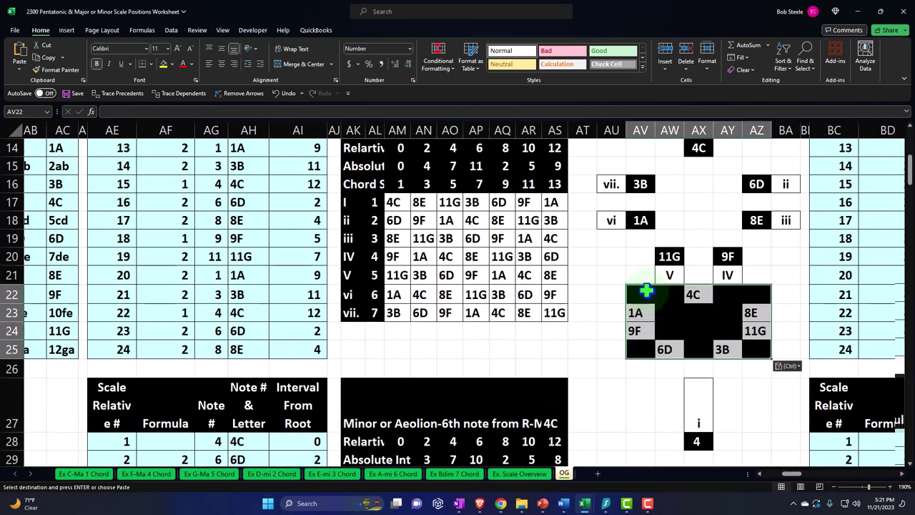
left_click(707, 294)
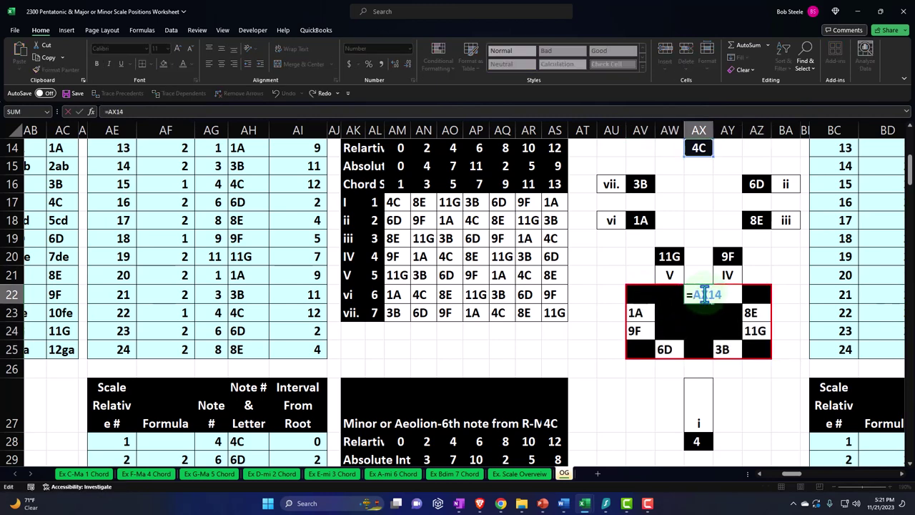
left_click(753, 313)
key("Down")
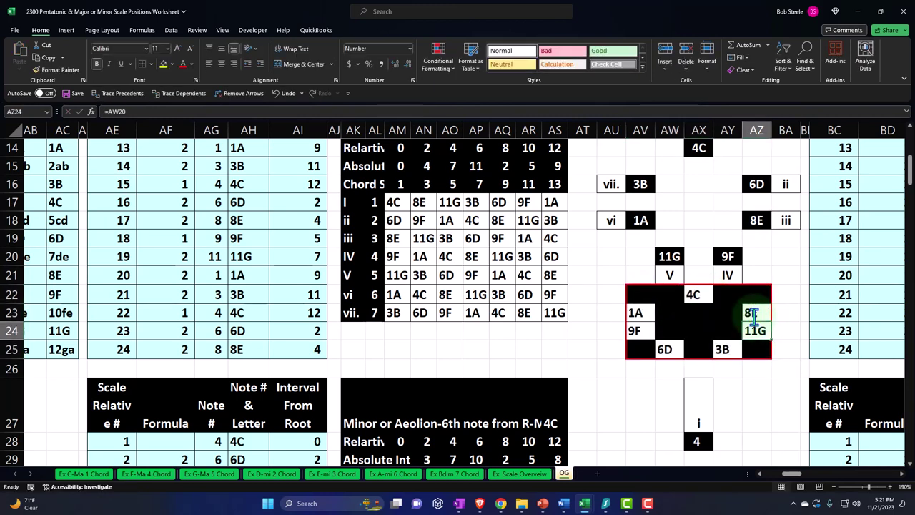
- Copy the black-and-grey chord-tone block and paste it at AV48 under the Aeolian diagram
scroll(629, 286, "down", 1)
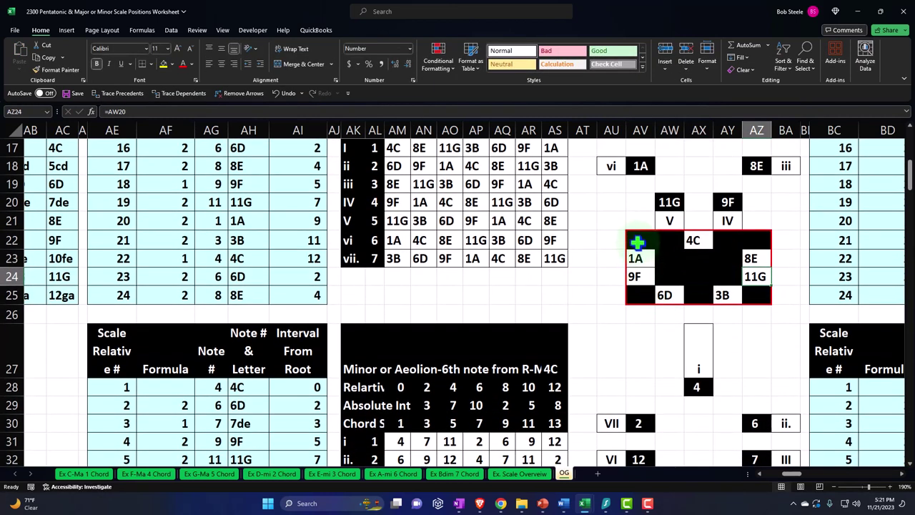
left_click_drag(640, 240, 754, 291)
key("ctrl+c")
scroll(705, 310, "down", 3)
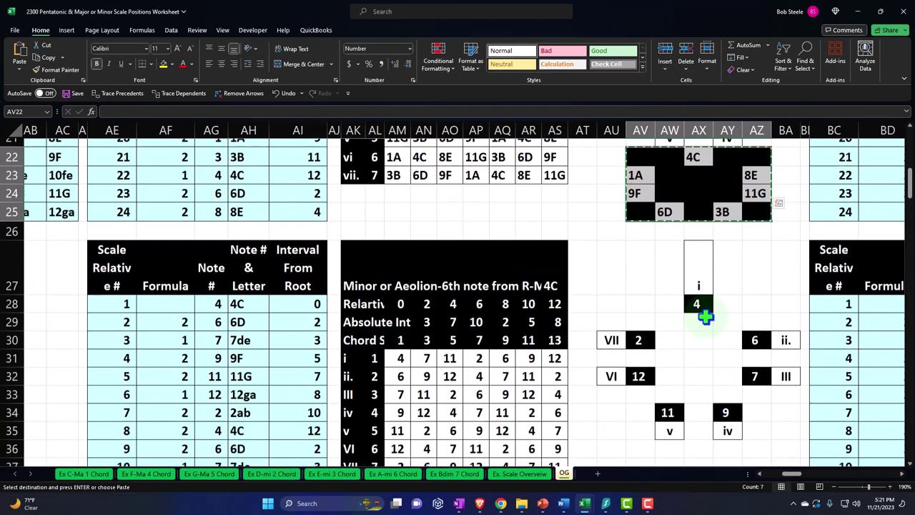
scroll(653, 260, "down", 4)
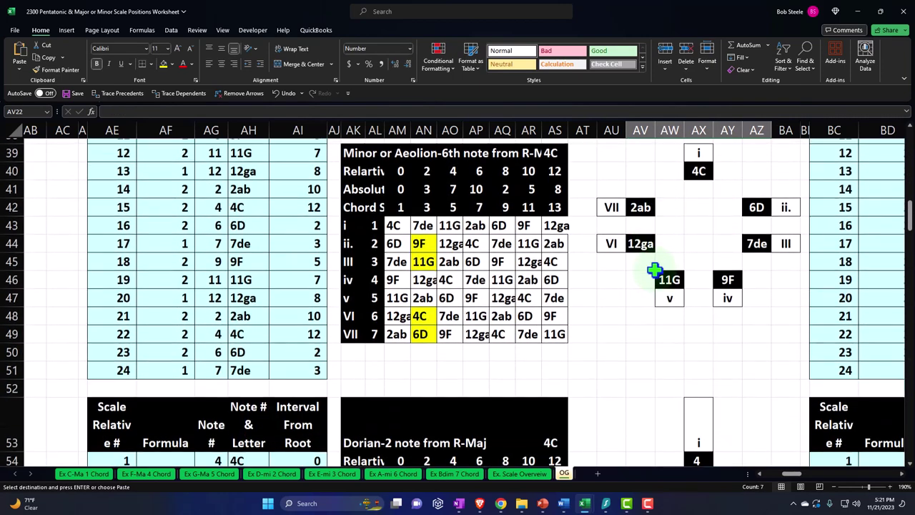
left_click(641, 313)
key("ctrl+v")
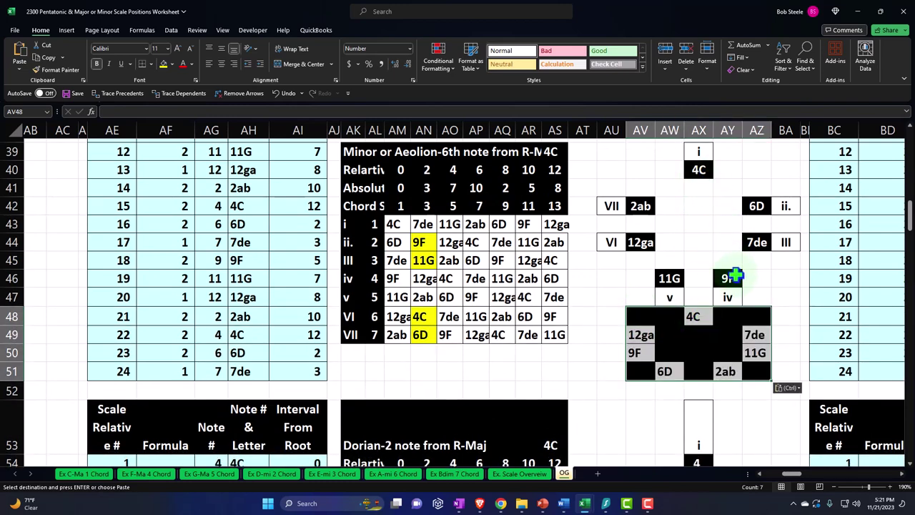
scroll(711, 332, "down", 6)
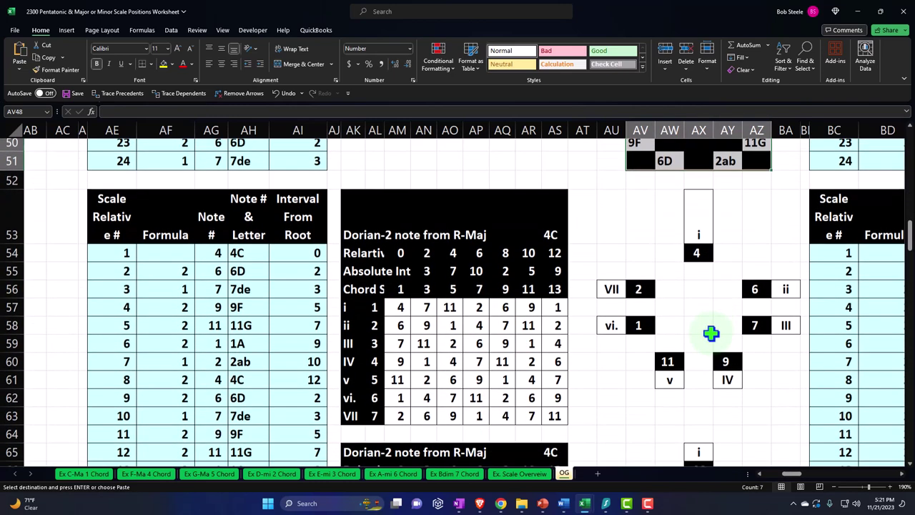
scroll(710, 333, "down", 2)
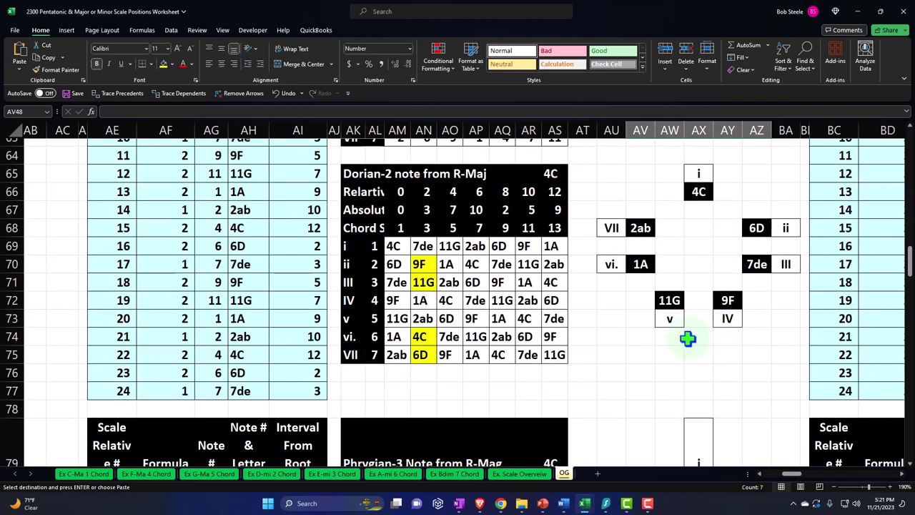
- Paste the chord-tone block beneath the Dorian (AV74), Phrygian (AV100) and Lydian (AV126) diagrams
left_click(640, 336)
key("ctrl+v")
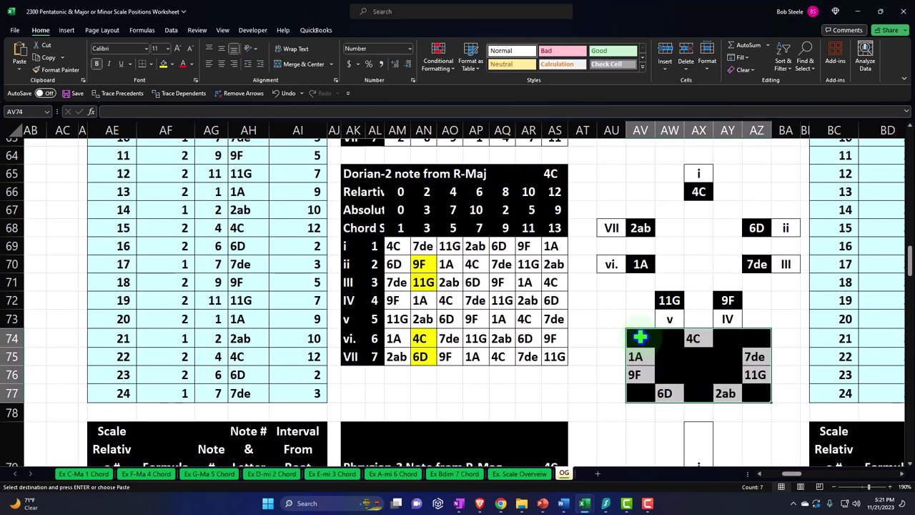
scroll(640, 336, "down", 5)
scroll(640, 336, "down", 5)
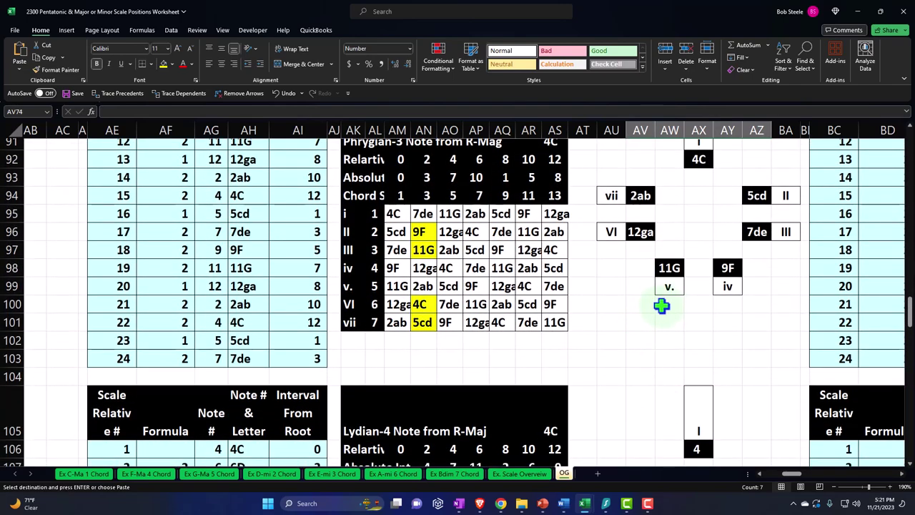
left_click(644, 305)
key("ctrl+v")
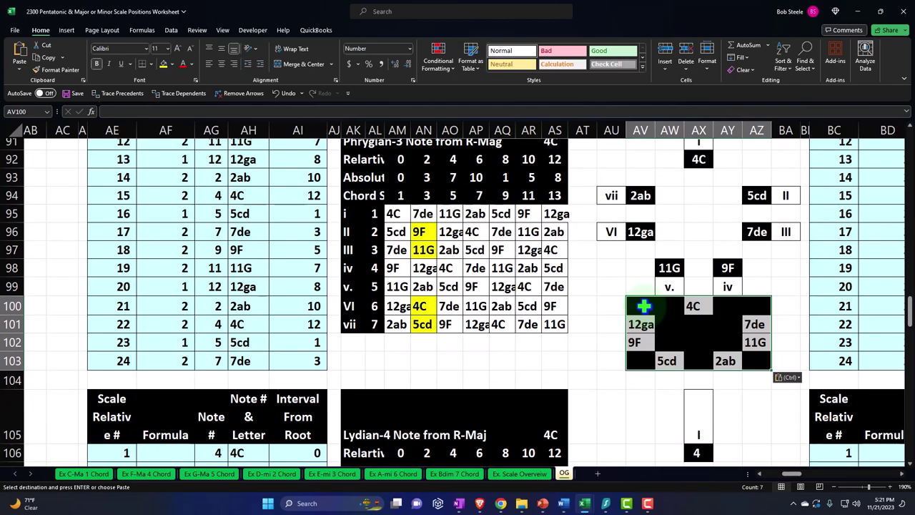
scroll(644, 306, "down", 6)
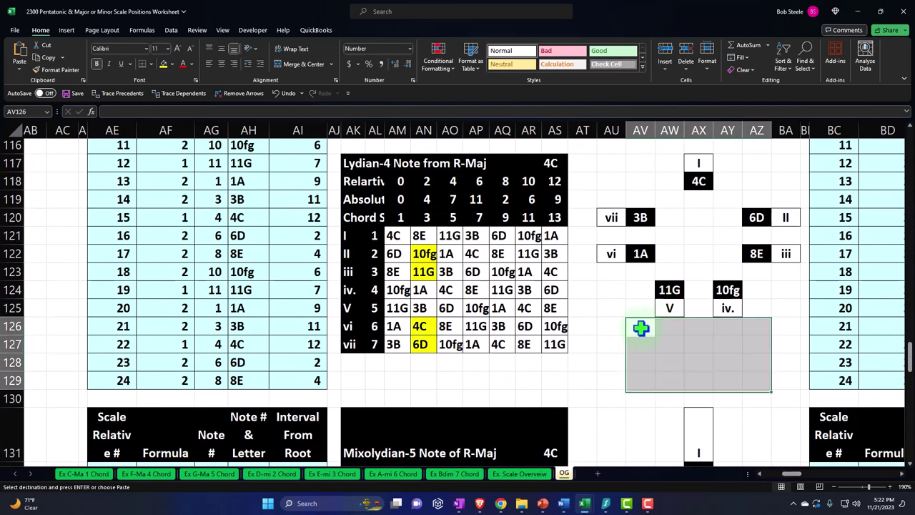
key("ctrl+v")
- Paste it beneath the Mixolydian (AV152) and Locrian (AV178) diagrams, then scroll back to the top
scroll(640, 328, "down", 7)
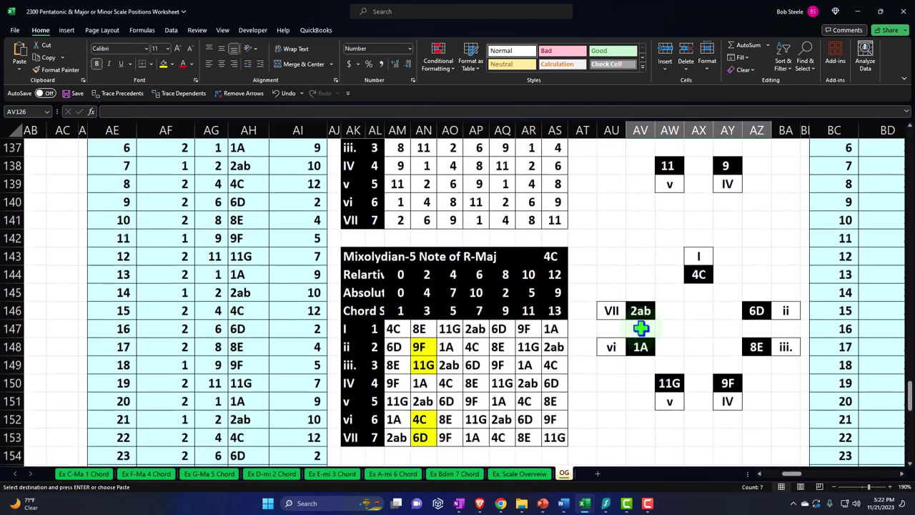
scroll(641, 327, "down", 1)
left_click(641, 350)
key("ctrl+v")
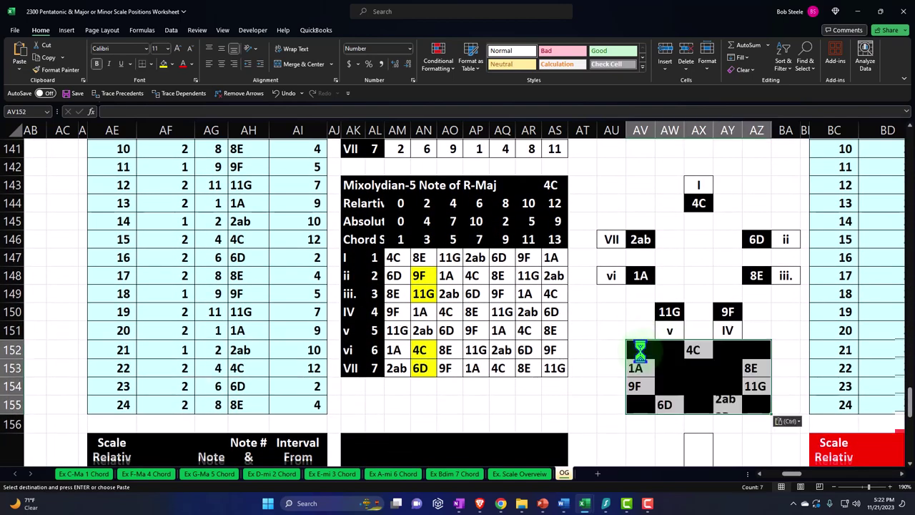
scroll(641, 350, "down", 6)
scroll(641, 350, "down", 2)
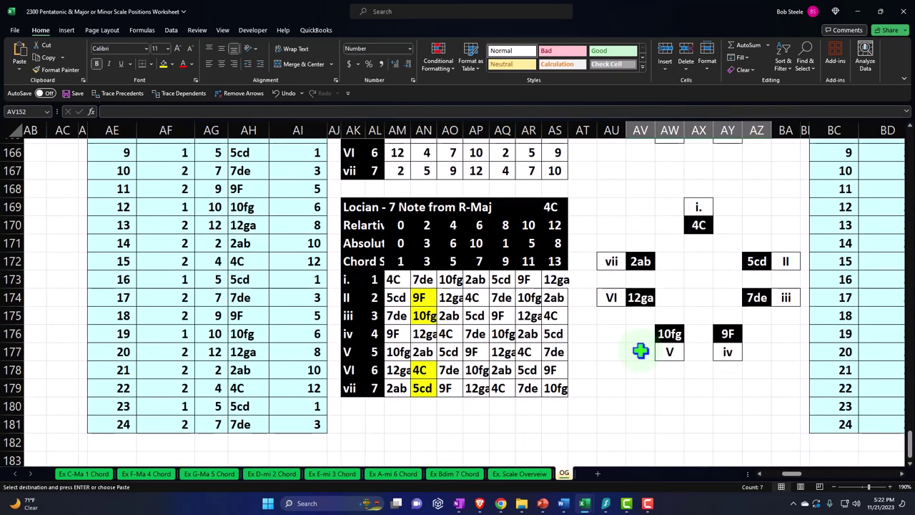
left_click(643, 370)
key("ctrl+v")
scroll(644, 369, "down", 2)
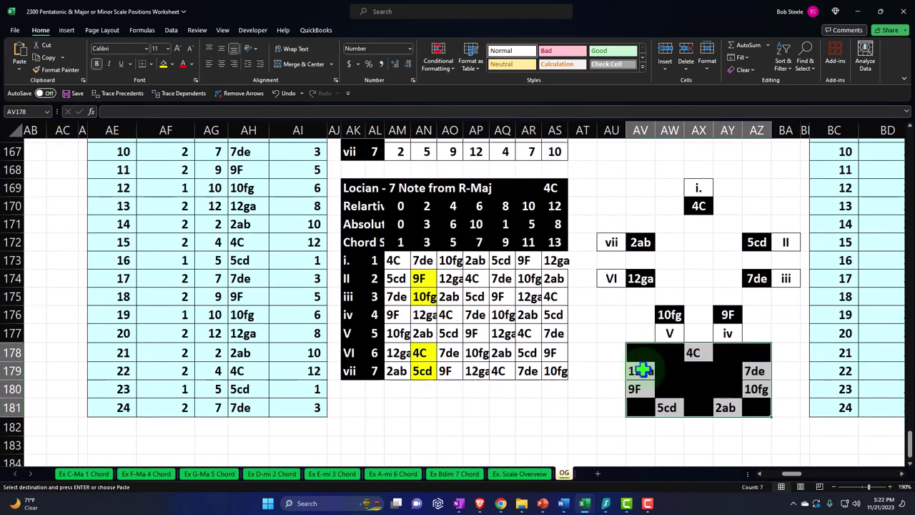
scroll(642, 367, "up", 8)
scroll(644, 357, "up", 20)
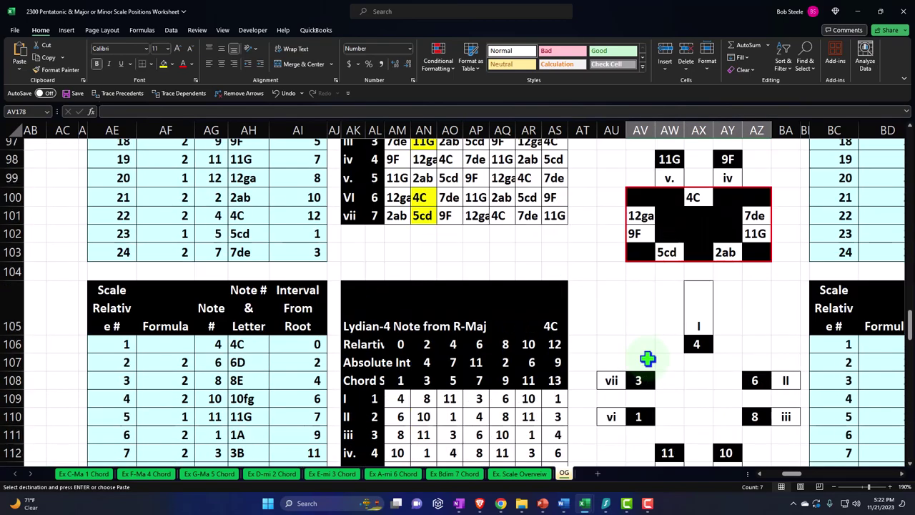
scroll(646, 354, "up", 12)
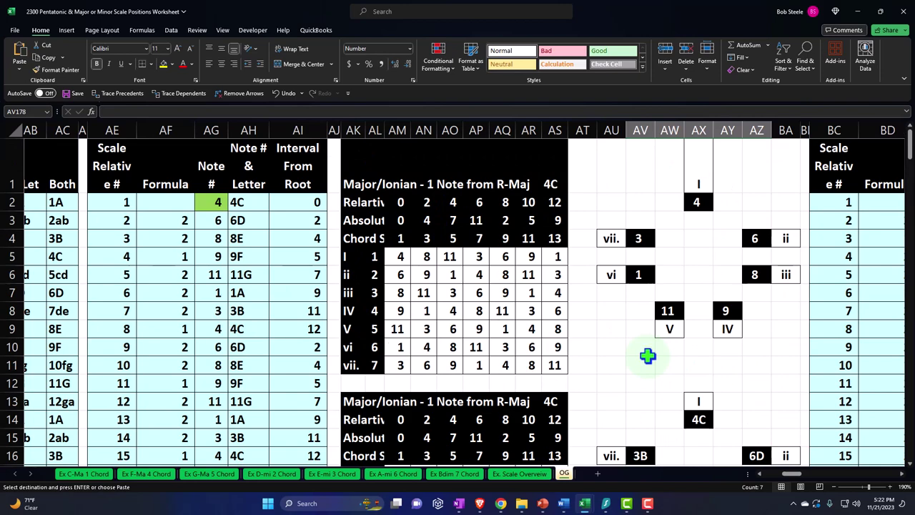
scroll(647, 348, "right", 2)
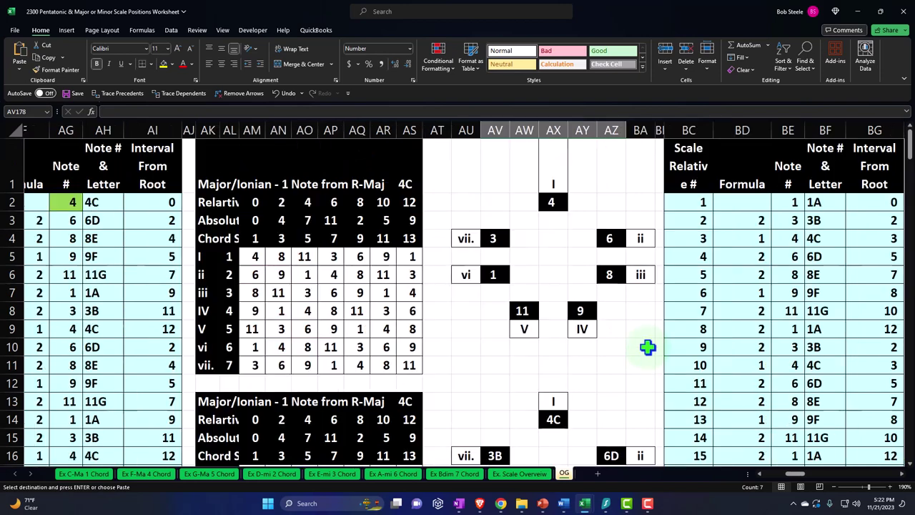
scroll(598, 292, "down", 3)
- Paste the chord-tone block under the next Aeolian, Dorian and Phrygian diagrams at BT22, CR22, DP22
scroll(599, 296, "down", 1)
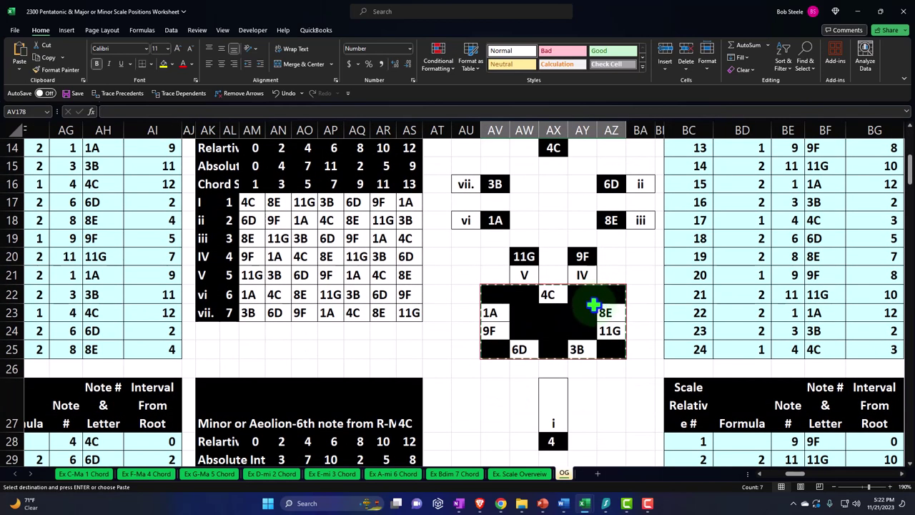
left_click_drag(498, 298, 608, 348)
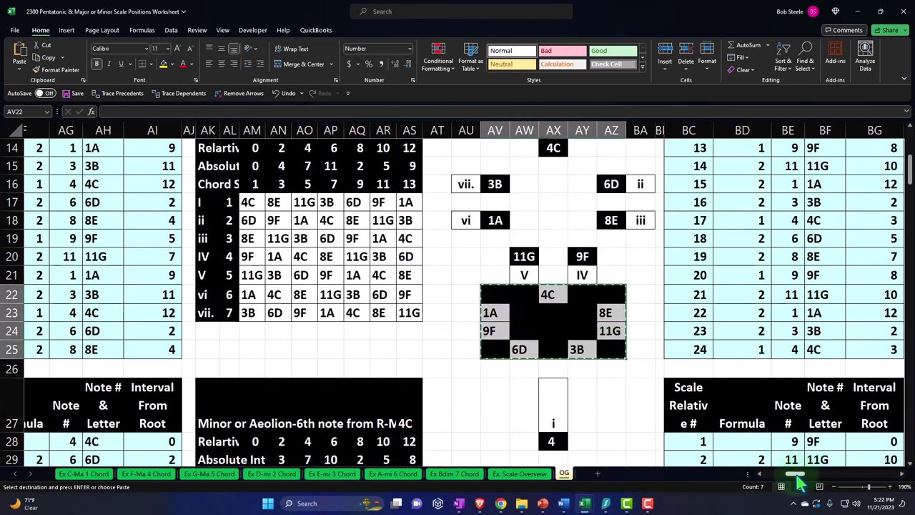
left_click_drag(794, 475, 815, 484)
scroll(705, 419, "up", 1)
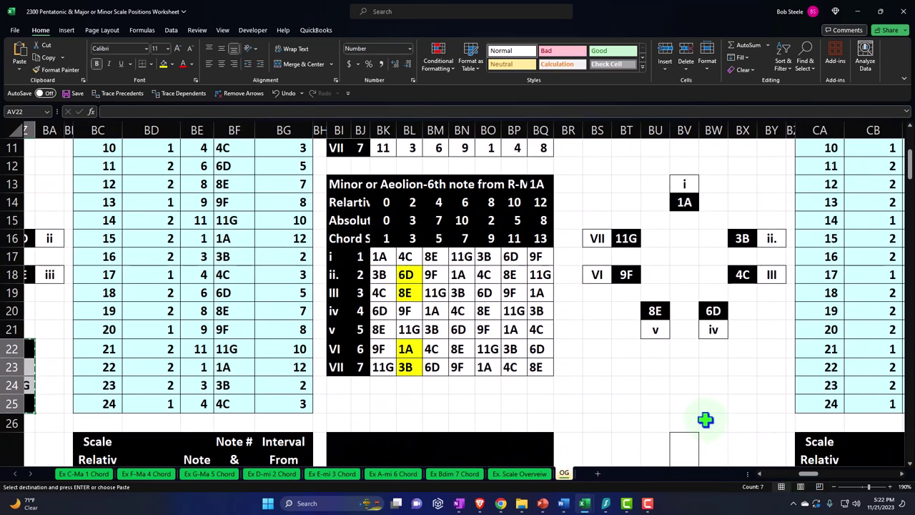
left_click(627, 350)
key("ctrl+v")
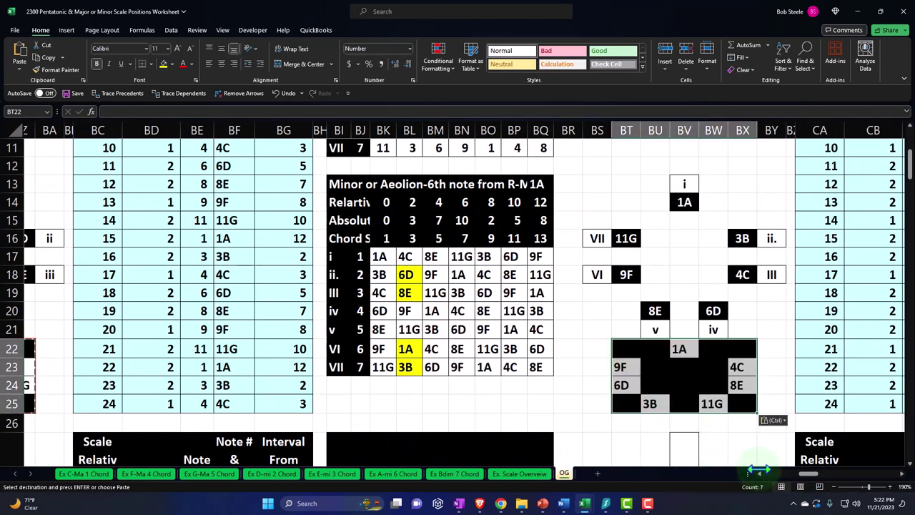
left_click_drag(809, 475, 828, 475)
left_click(468, 348)
key("ctrl+v")
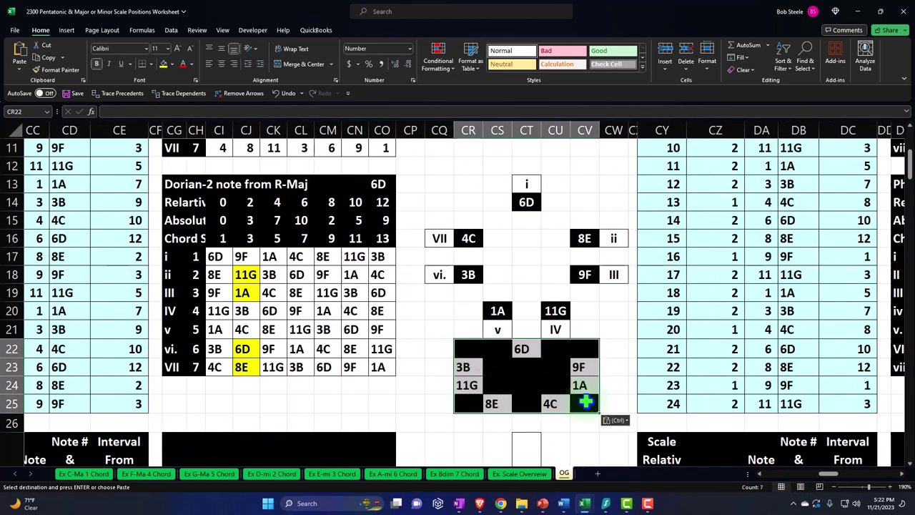
left_click_drag(824, 475, 840, 477)
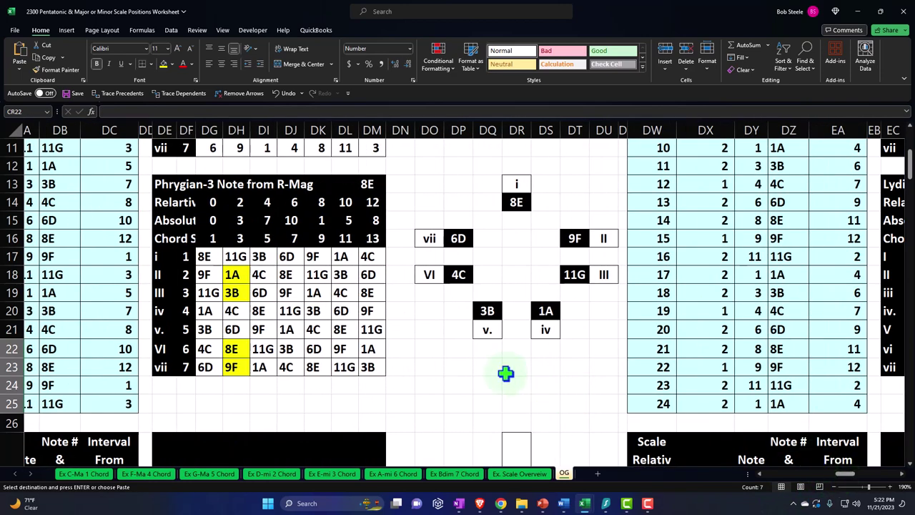
left_click(456, 349)
key("ctrl+v")
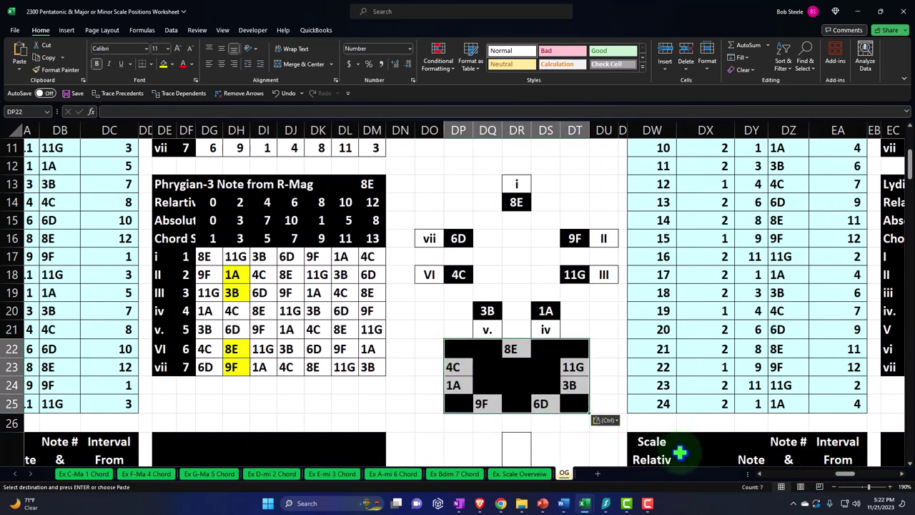
- Paste it under the Lydian, Mixolydian and Locrian diagrams at EN22, FL22, GJ22, then return to column A
left_click_drag(846, 479, 876, 479)
left_click(548, 346)
key("ctrl+v")
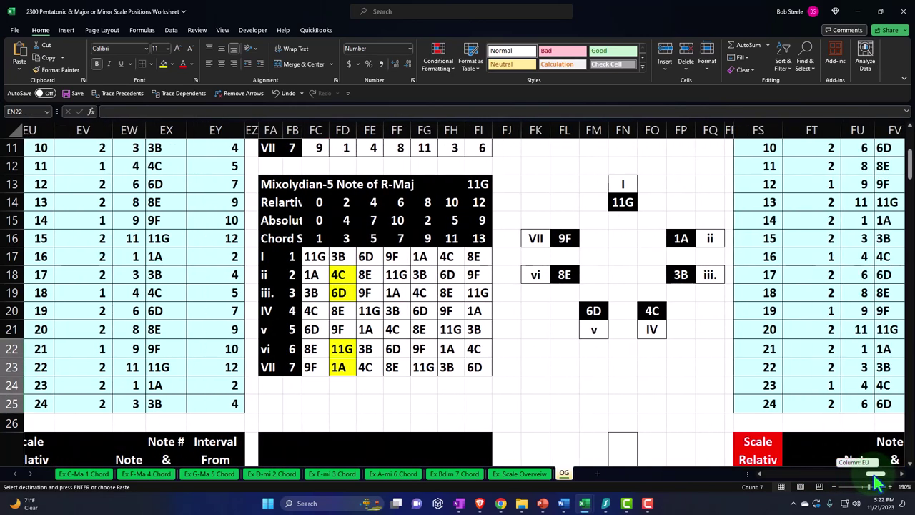
left_click(572, 346)
key("ctrl+v")
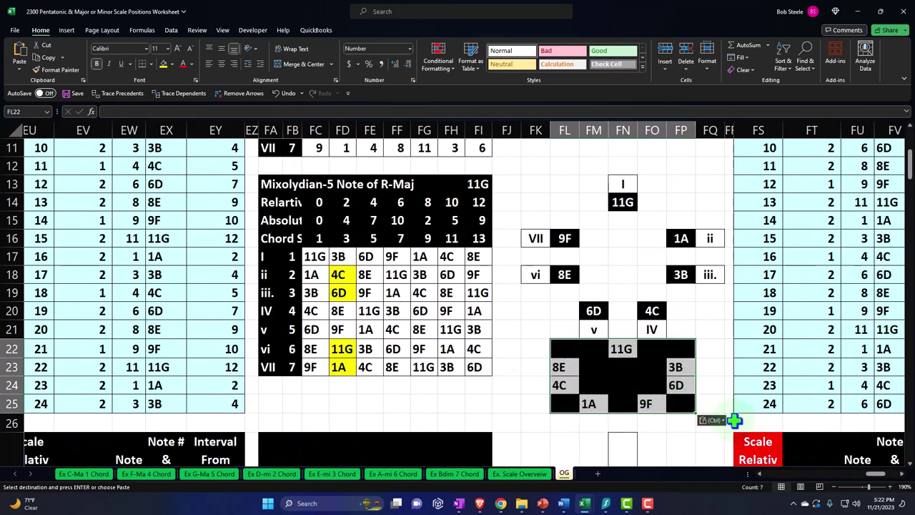
left_click_drag(874, 480, 886, 478)
left_click(744, 348)
key("ctrl+v")
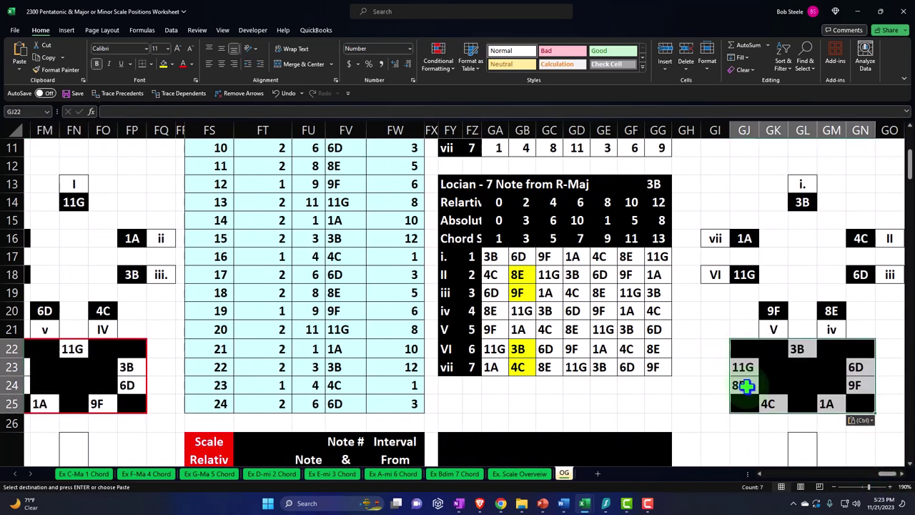
scroll(747, 382, "up", 4)
scroll(752, 382, "down", 4)
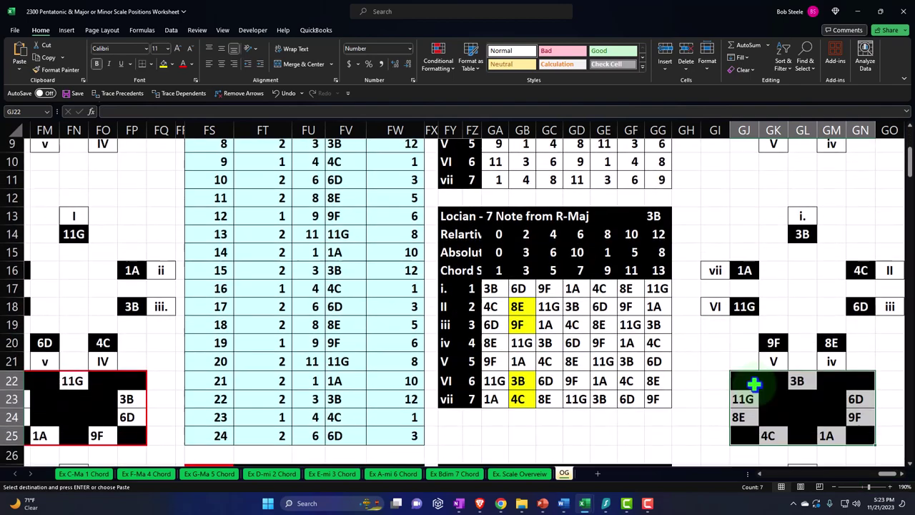
left_click_drag(887, 478, 646, 478)
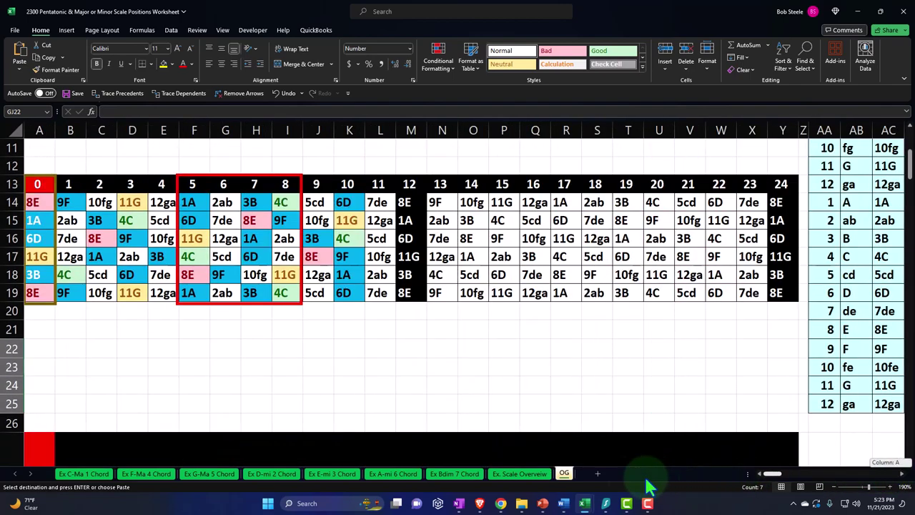
- Duplicate the OG sheet as a new sheet named Practice Scale Overview
left_click(469, 363)
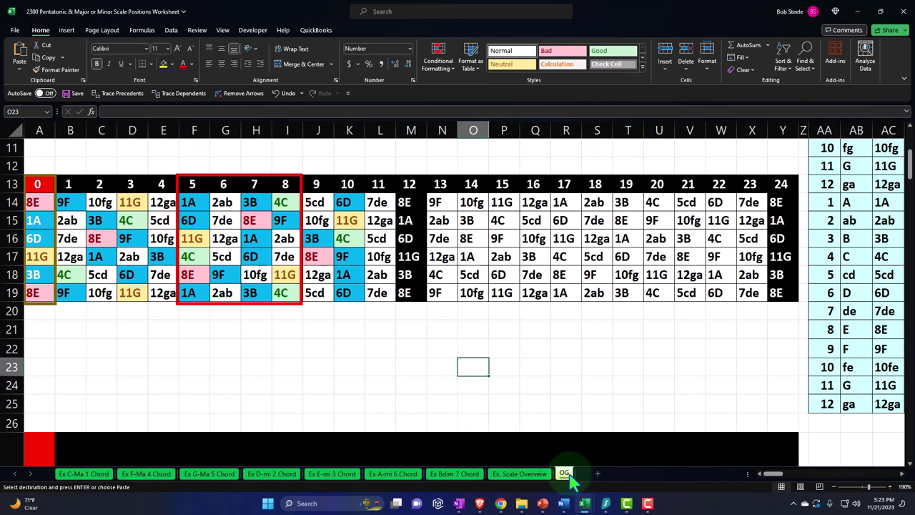
left_click_drag(570, 481, 620, 428)
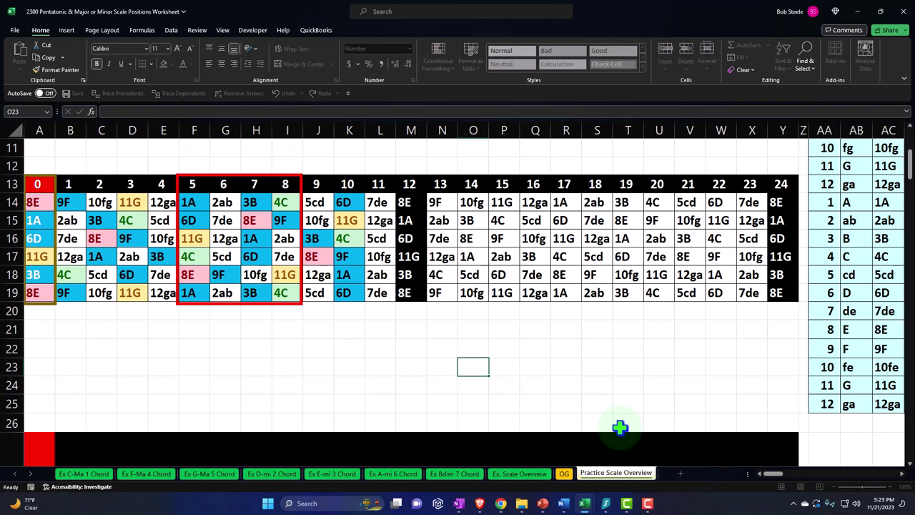
left_click(620, 427)
- Set the Practice Scale Overview tab colour to No Color
right_click(627, 484)
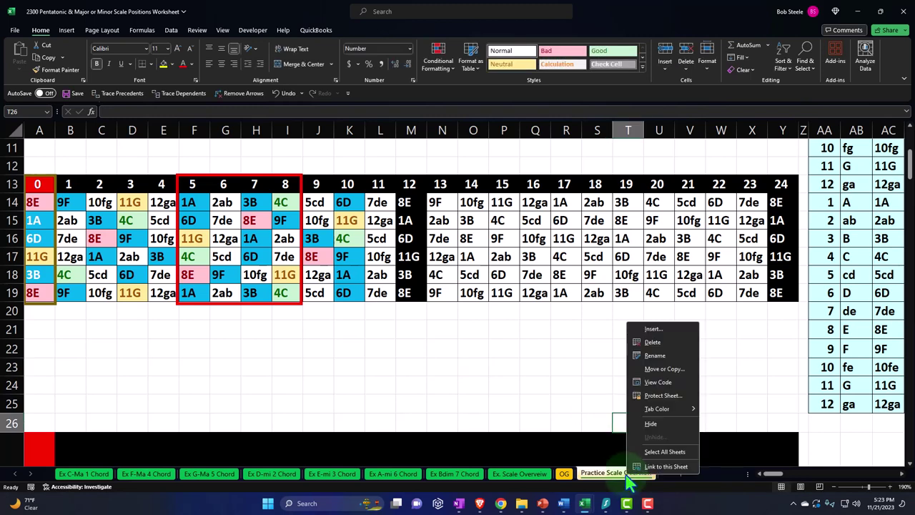
mouse_move(652, 408)
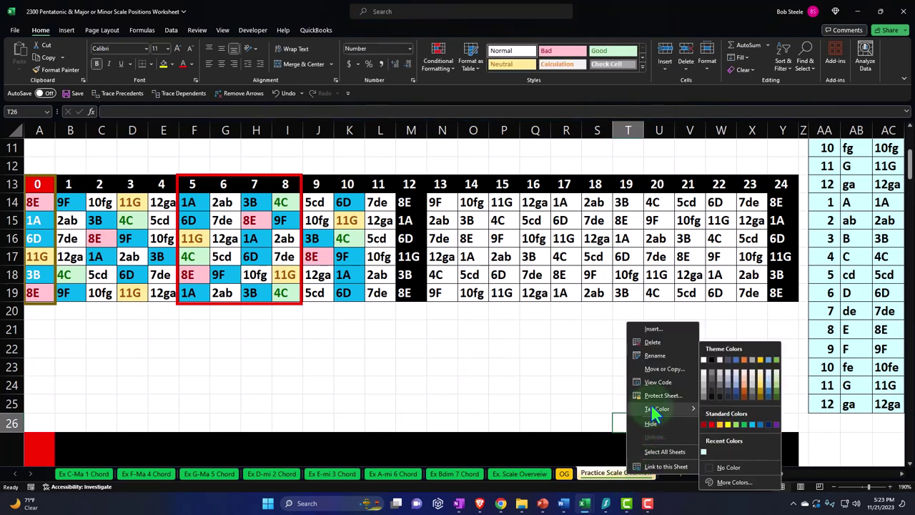
left_click(708, 465)
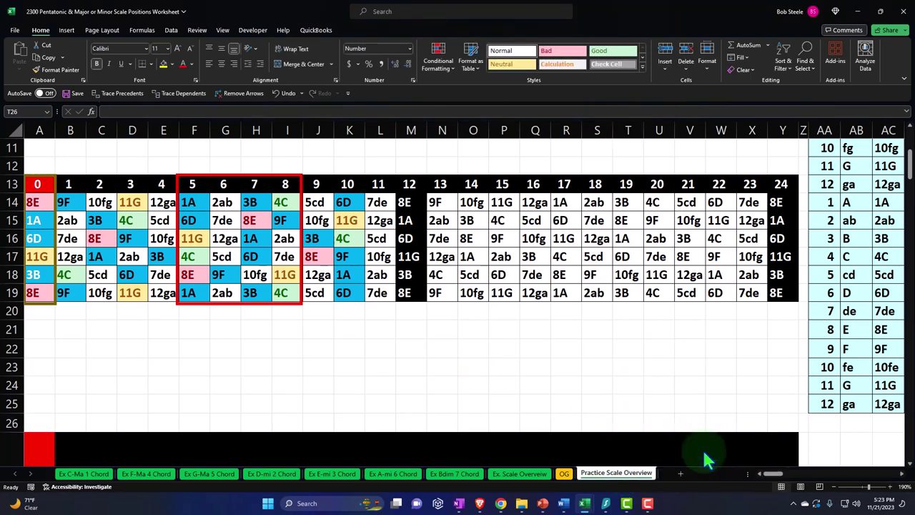
left_click(433, 367)
- Check the AG2 note number and A14's XLOOKUP formula on Practice Scale Overview
scroll(432, 367, "up", 4)
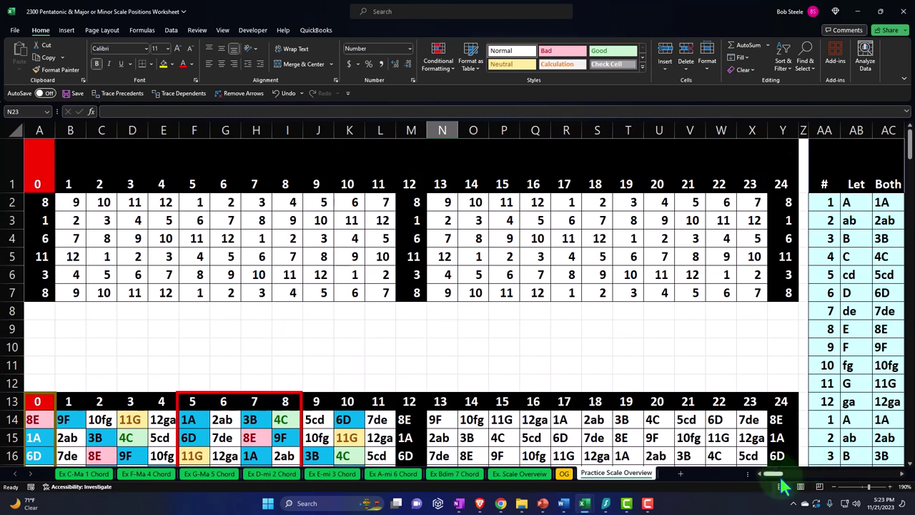
left_click_drag(780, 477, 787, 477)
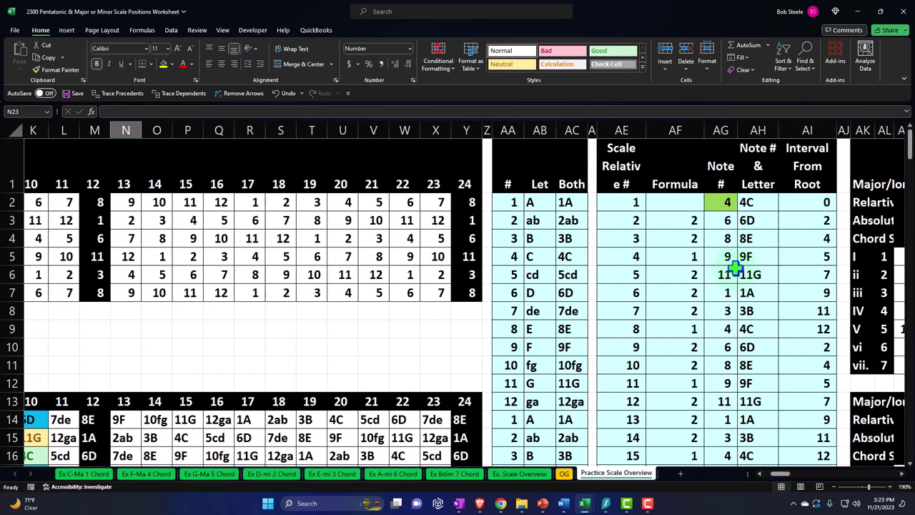
left_click(714, 202)
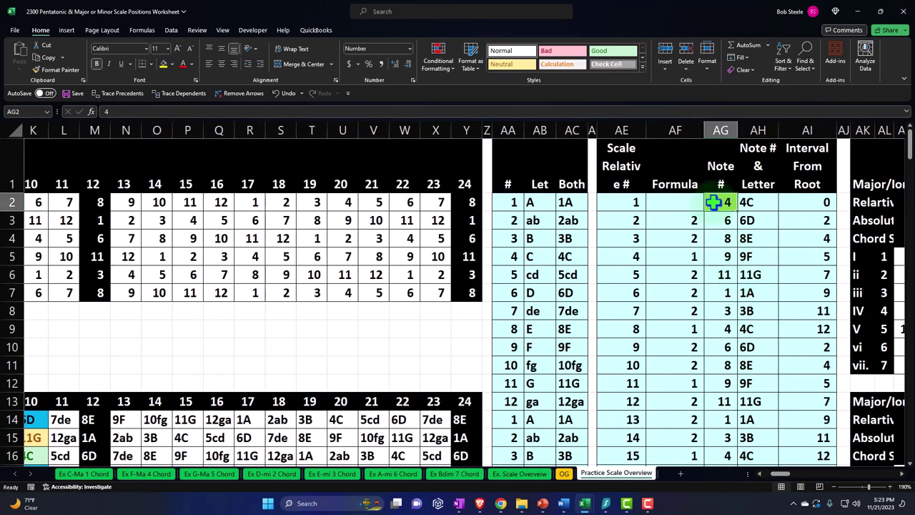
left_click_drag(783, 475, 760, 477)
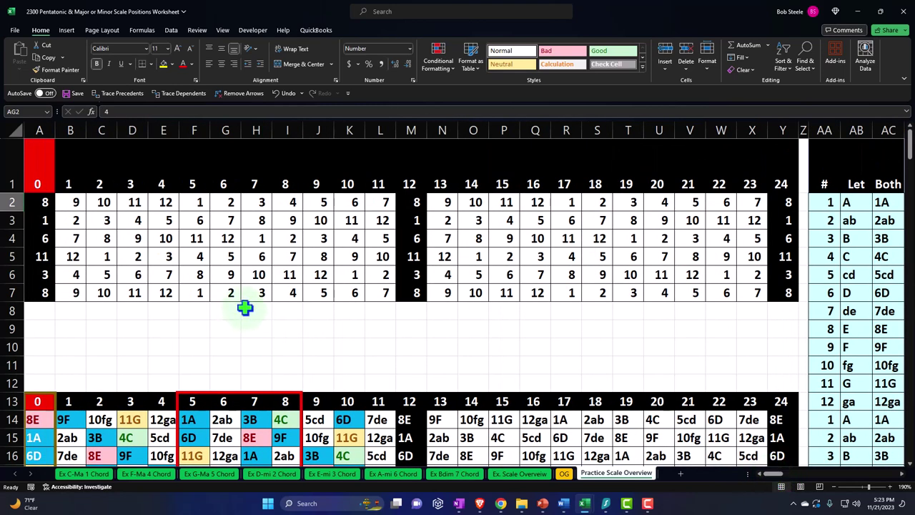
scroll(245, 307, "down", 2)
left_click(45, 310)
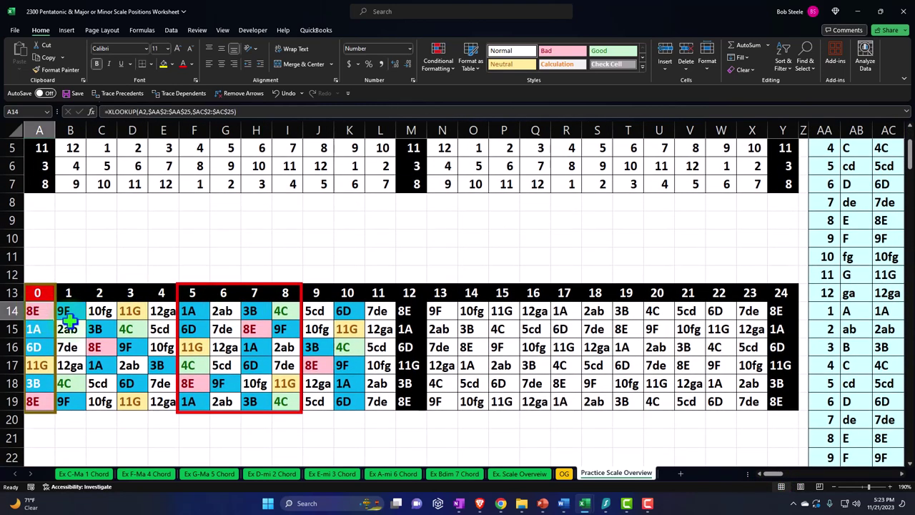
- Clear the conditional formatting rules from fretboard cells A14:K19
left_click_drag(70, 319, 349, 397)
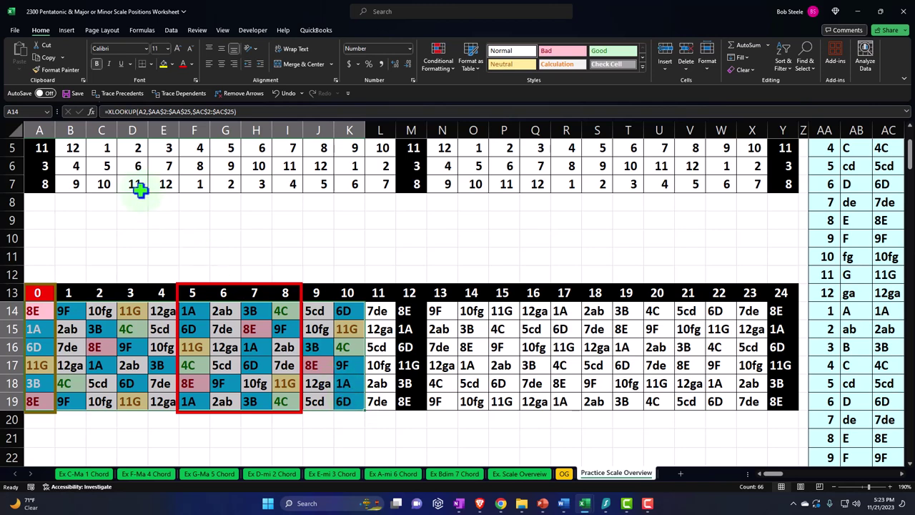
left_click(438, 58)
mouse_move(460, 96)
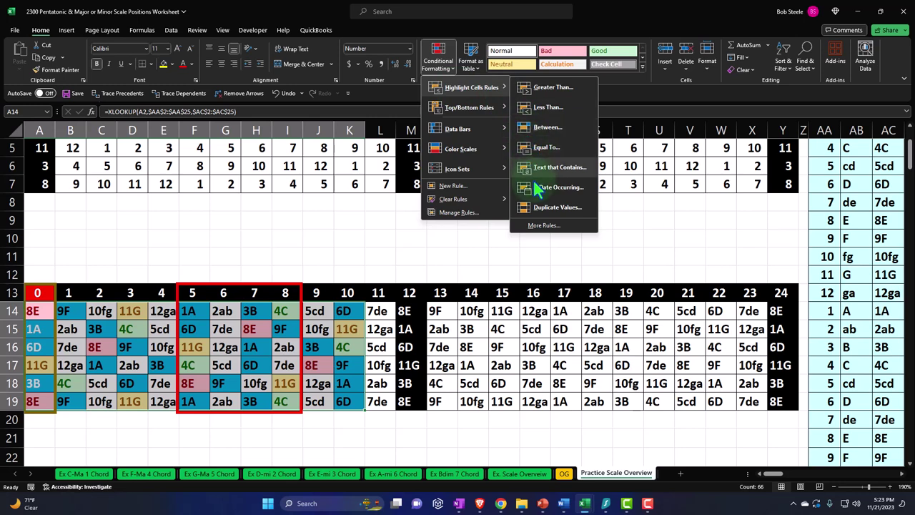
left_click(542, 226)
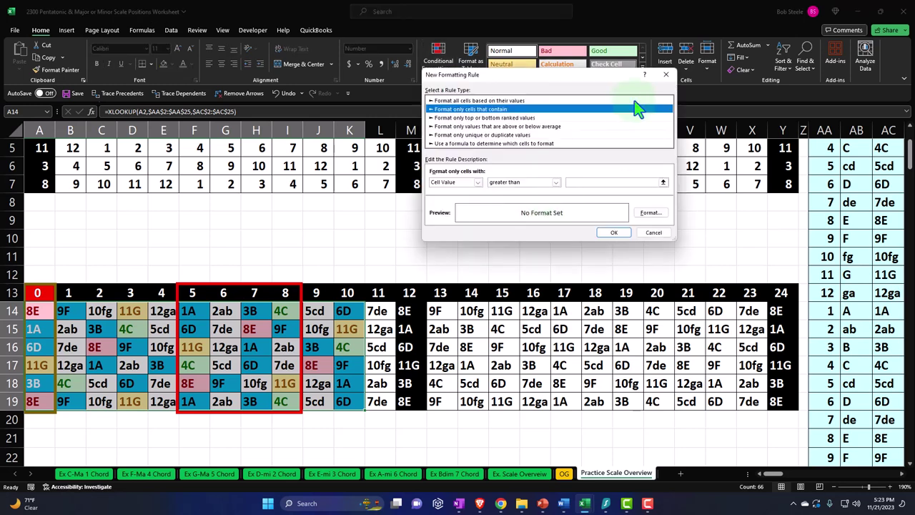
left_click(663, 75)
left_click(443, 64)
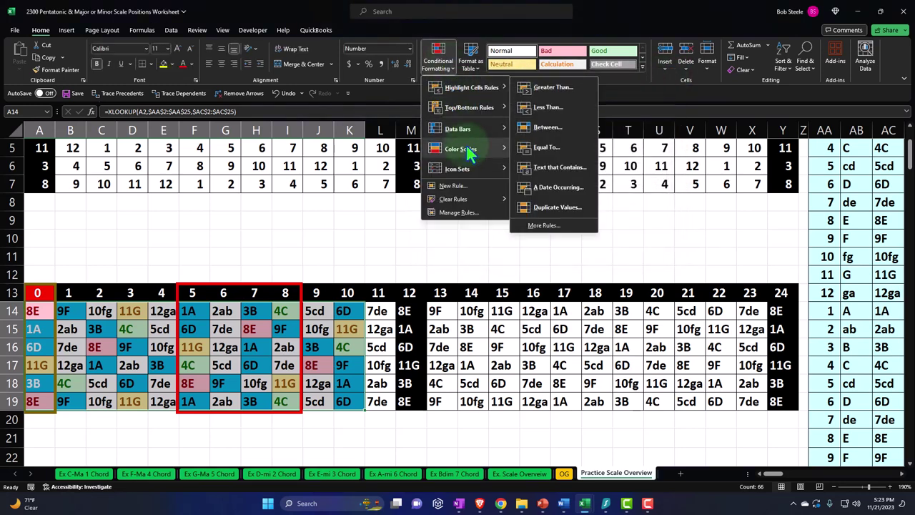
mouse_move(469, 197)
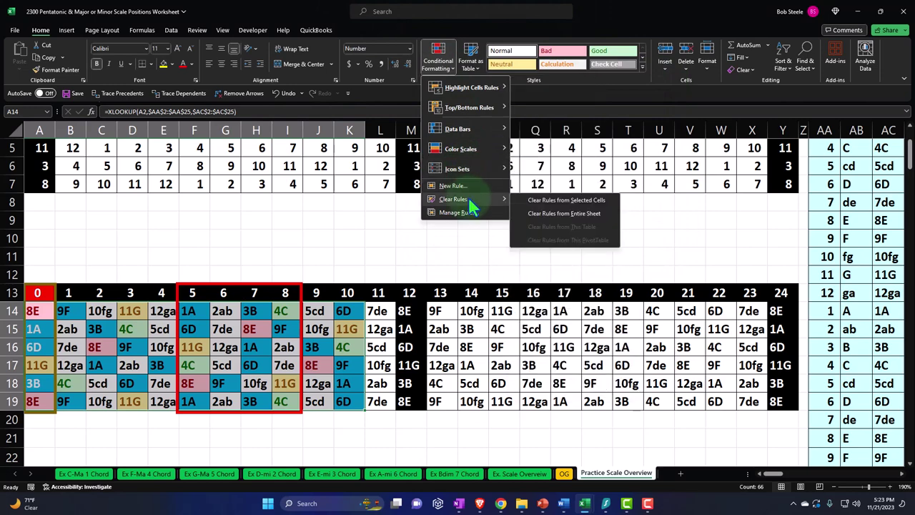
left_click(541, 201)
left_click(361, 351)
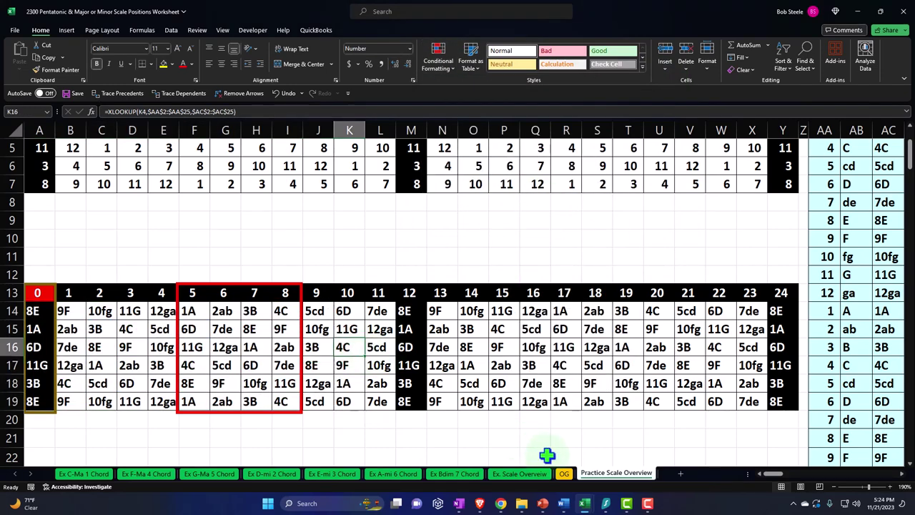
- On the OG sheet, copy fretboard cells A14:L19 and clear their conditional formatting rules
left_click(564, 474)
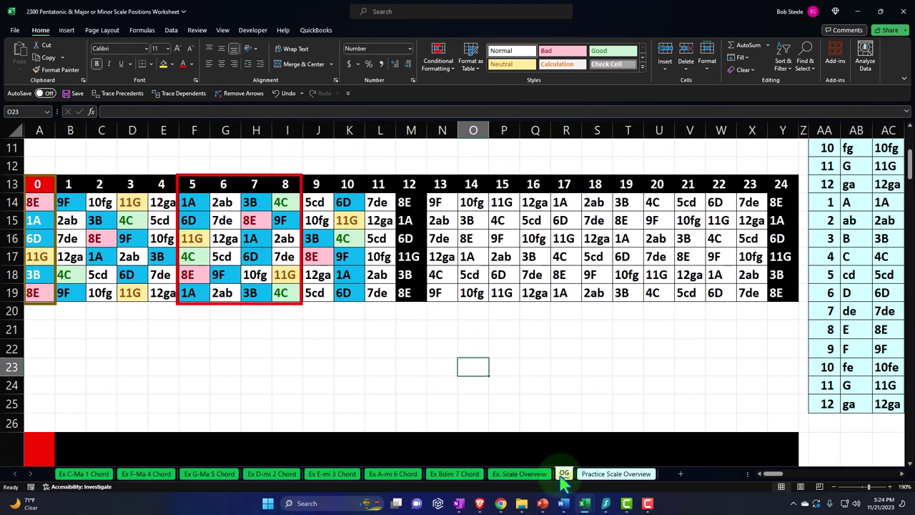
left_click_drag(35, 201, 381, 306)
key("ctrl+c")
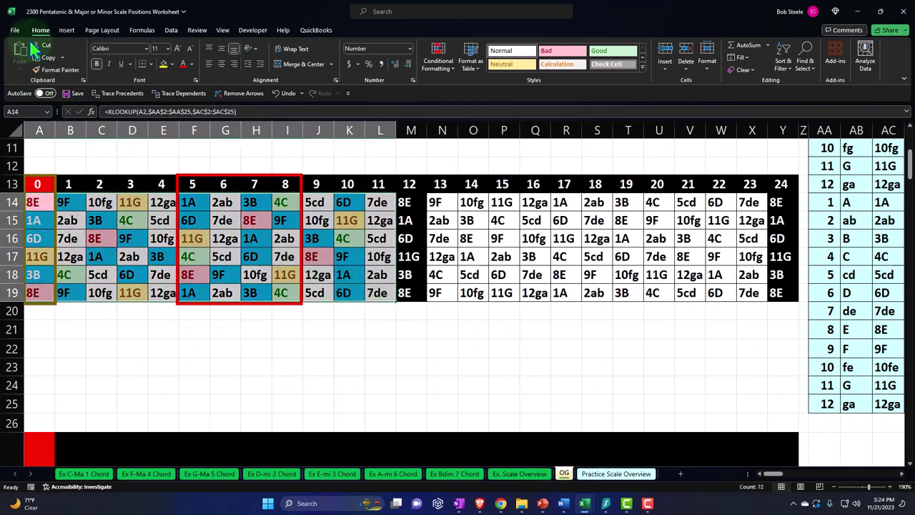
left_click(438, 59)
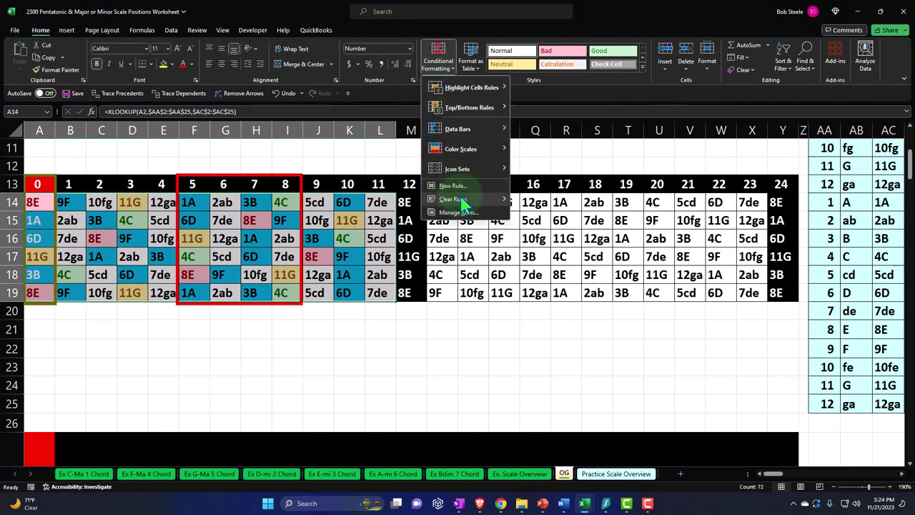
mouse_move(464, 199)
left_click(533, 200)
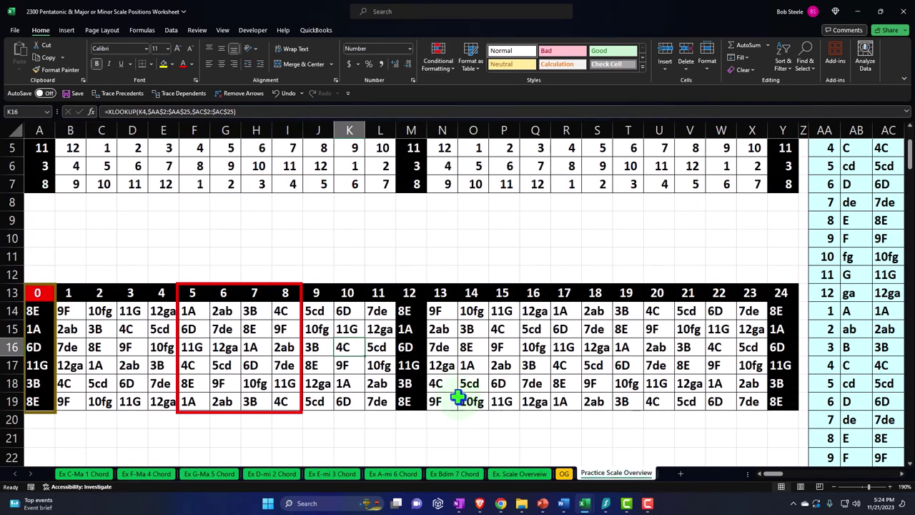
left_click(450, 386)
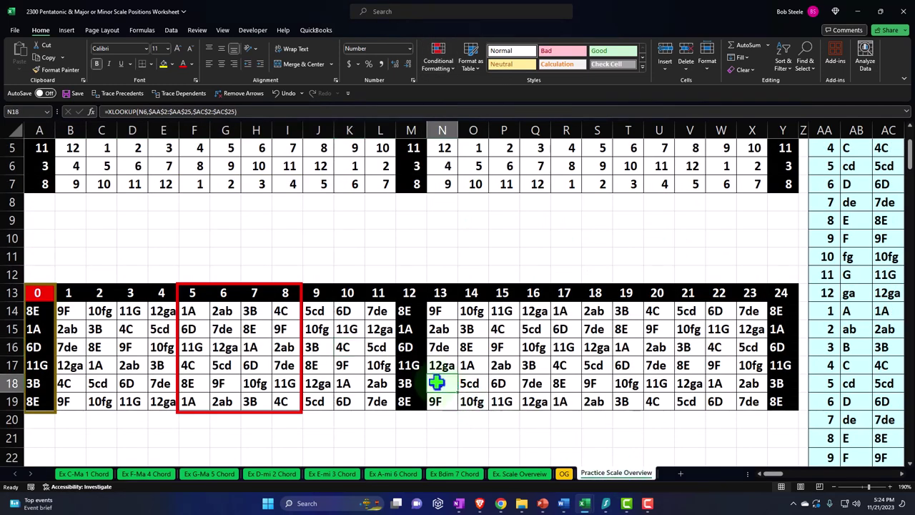
- Resize the red outline rectangle to about two cells and move it near cell B21
left_click(296, 293)
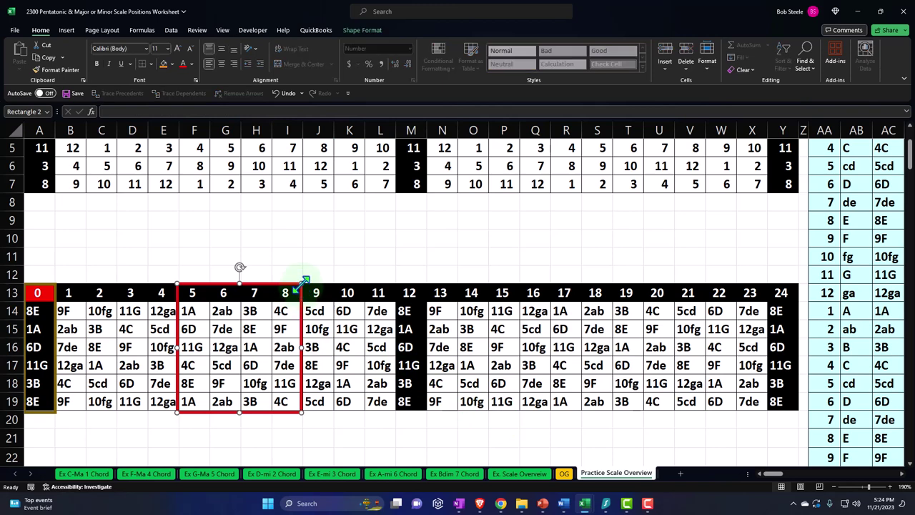
left_click_drag(302, 284, 211, 381)
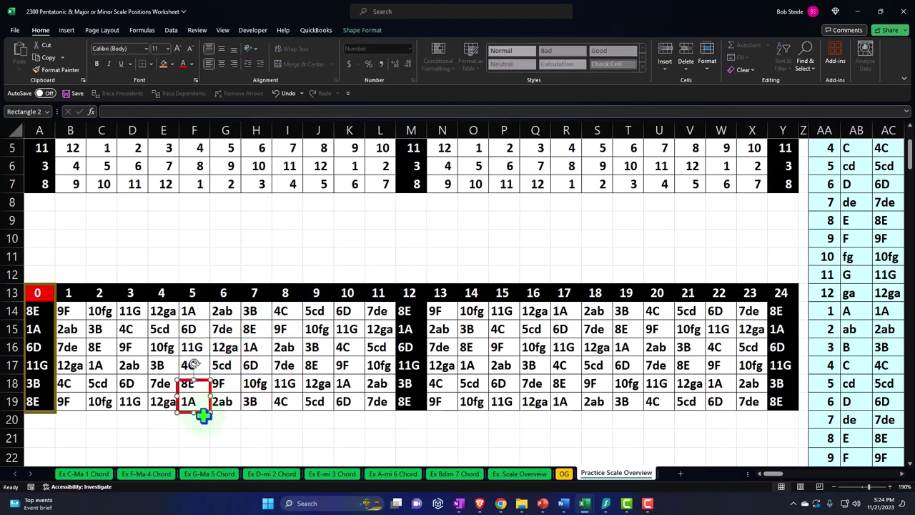
left_click_drag(197, 413, 74, 453)
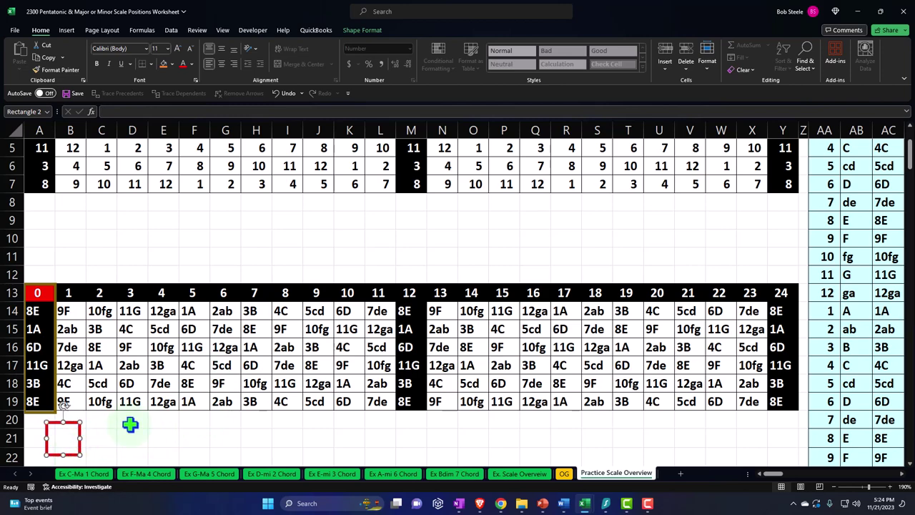
scroll(130, 425, "up", 2)
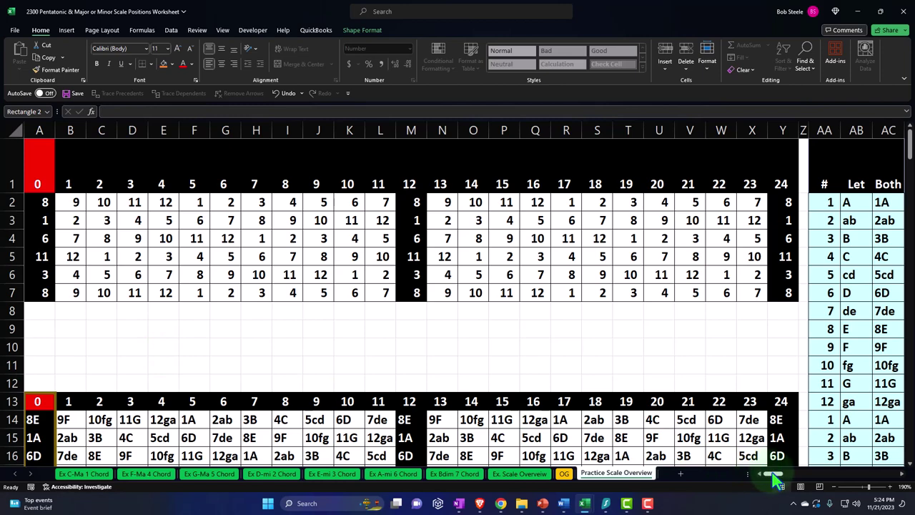
mouse_move(777, 477)
left_mouse_down()
mouse_move(784, 481)
mouse_move(765, 489)
left_mouse_up()
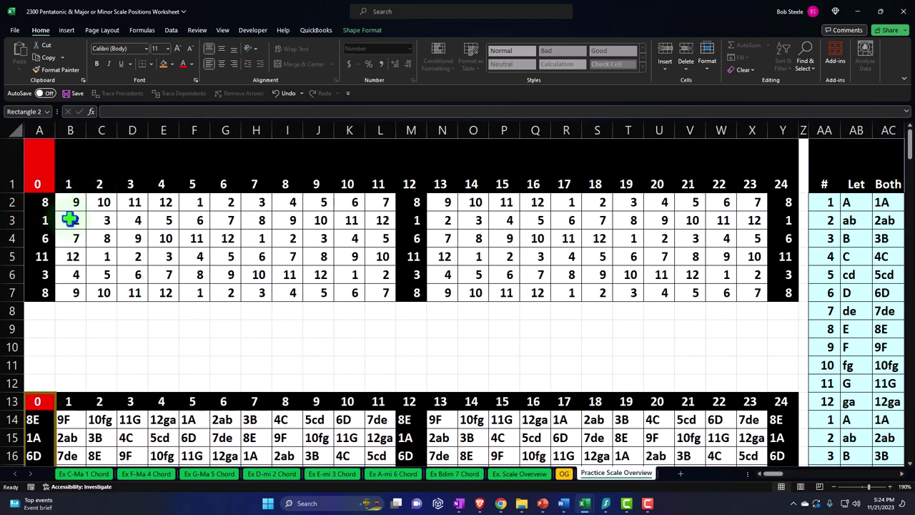
scroll(90, 284, "down", 1)
scroll(114, 332, "up", 1)
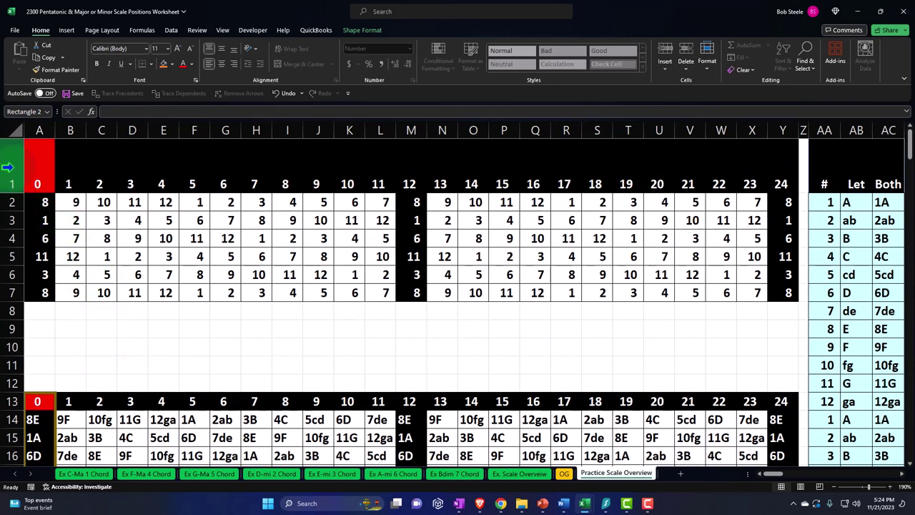
- Copy the practice block in rows 1–25 and paste it at A27
left_click_drag(8, 167, 45, 326)
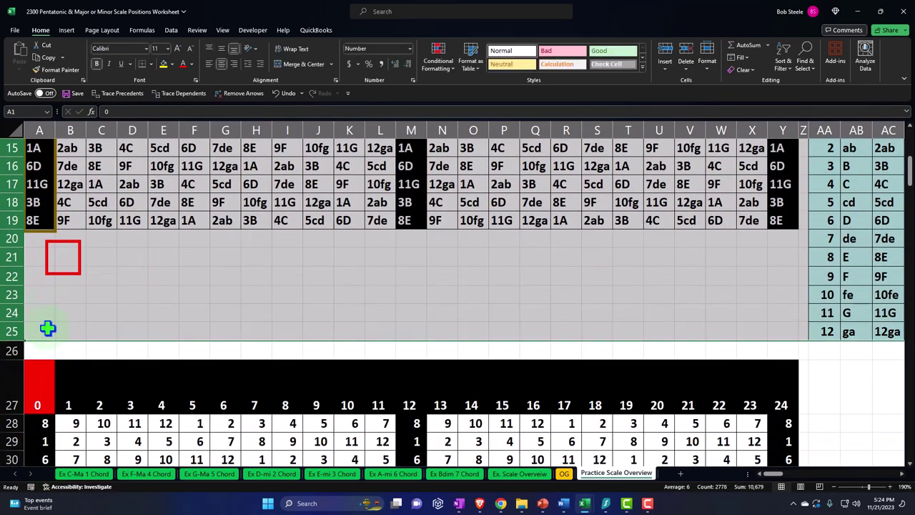
key("ctrl+c")
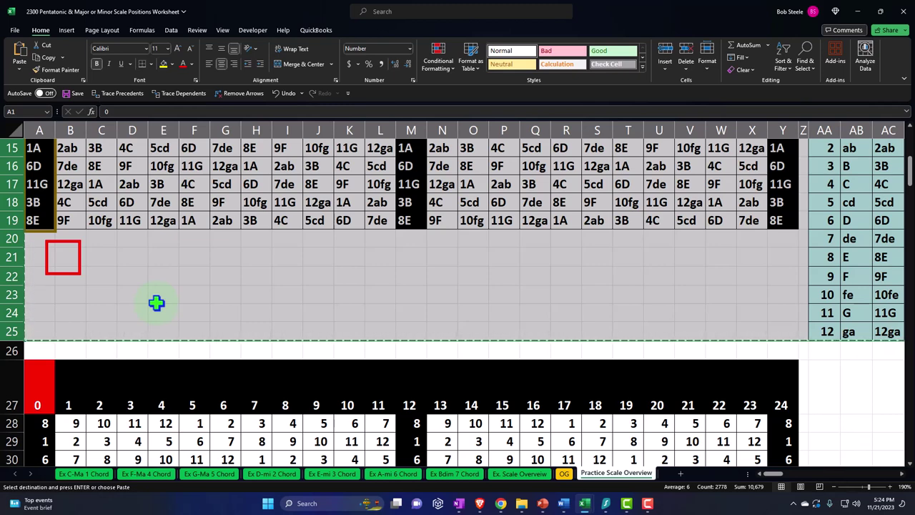
scroll(156, 303, "down", 3)
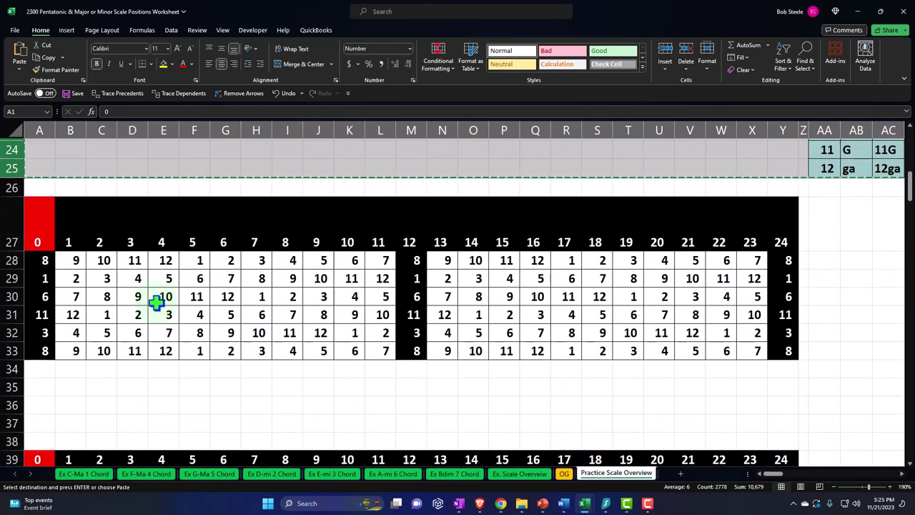
left_click(45, 219)
key("ctrl+v")
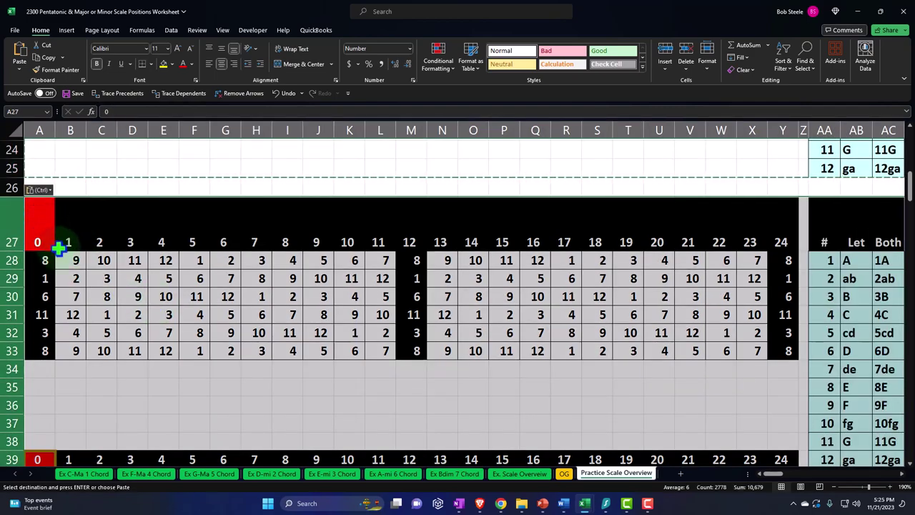
- Paste further copies of the block at A105, A131 and A157, then check cell K7's formula
scroll(60, 258, "down", 6)
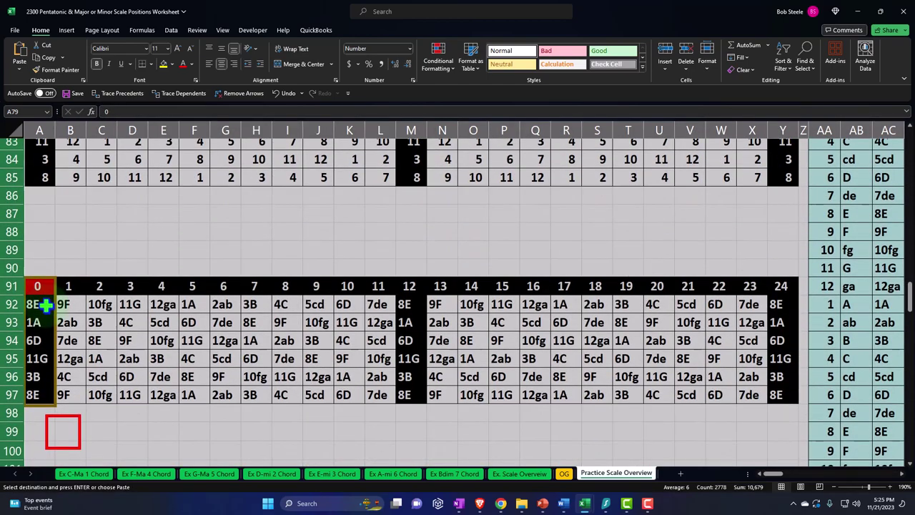
scroll(45, 305, "down", 4)
left_click(44, 319)
key("ctrl+v")
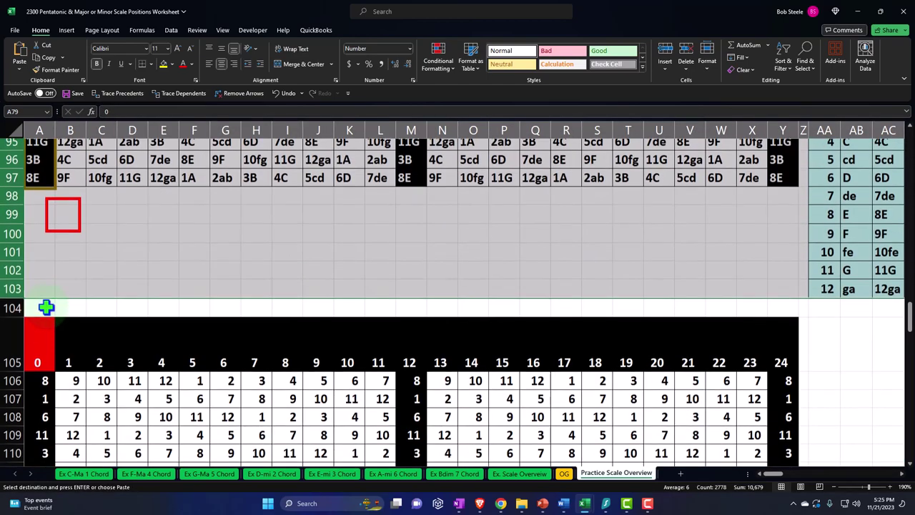
scroll(41, 322, "down", 3)
scroll(43, 324, "down", 5)
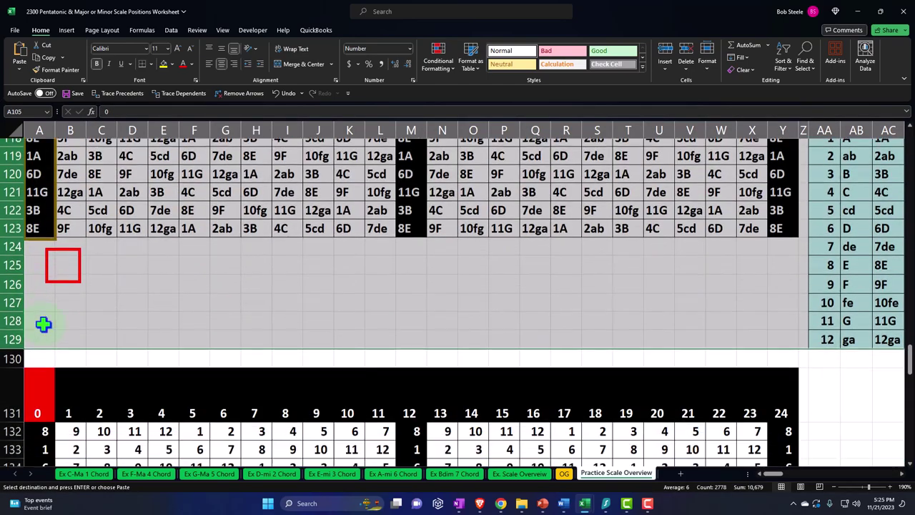
left_click(45, 347)
key("ctrl+v")
scroll(47, 349, "down", 4)
scroll(45, 347, "down", 4)
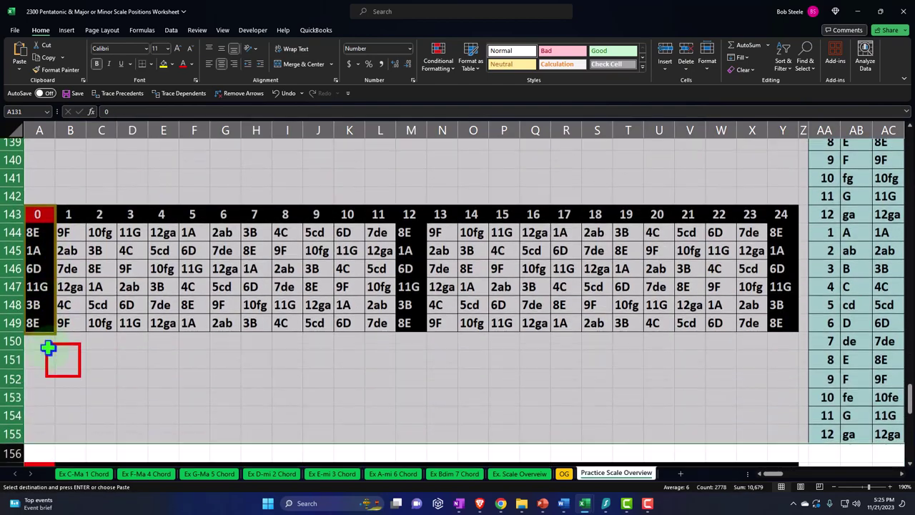
left_click(45, 348)
key("ctrl+v")
scroll(45, 294, "down", 2)
scroll(39, 285, "down", 6)
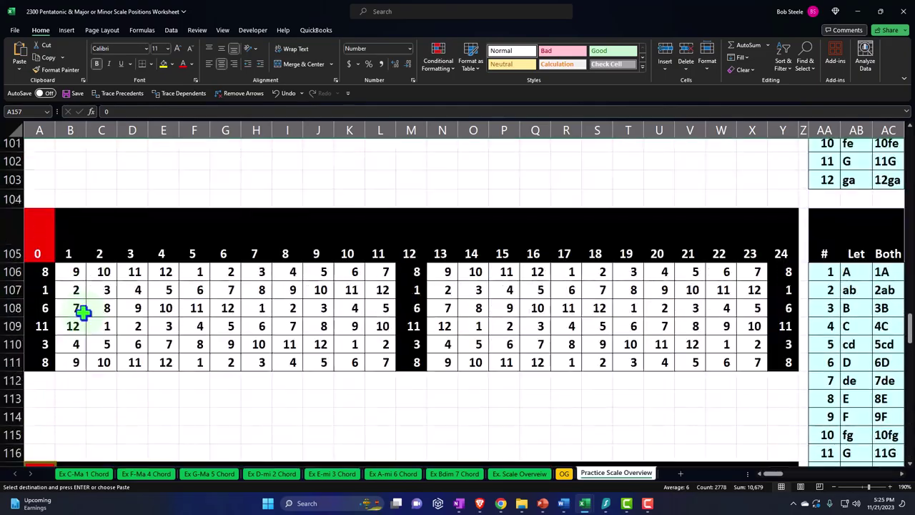
scroll(83, 312, "up", 20)
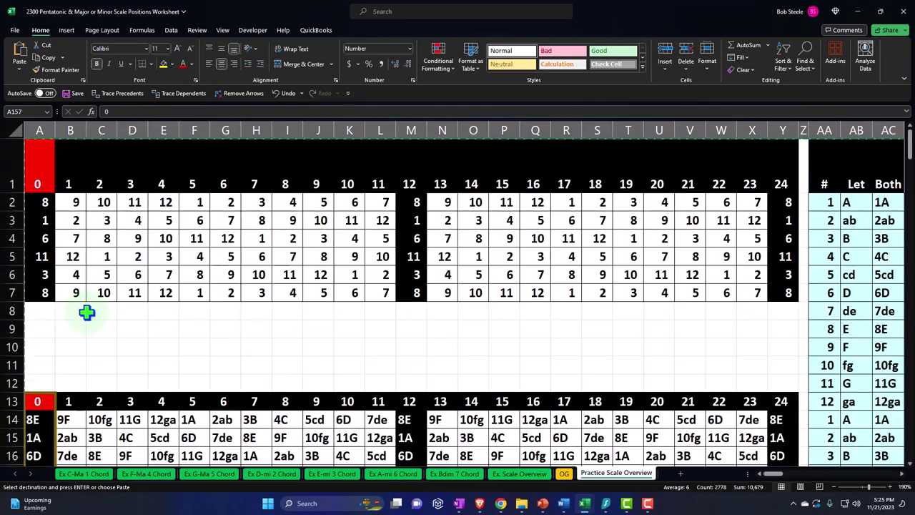
left_click(342, 293)
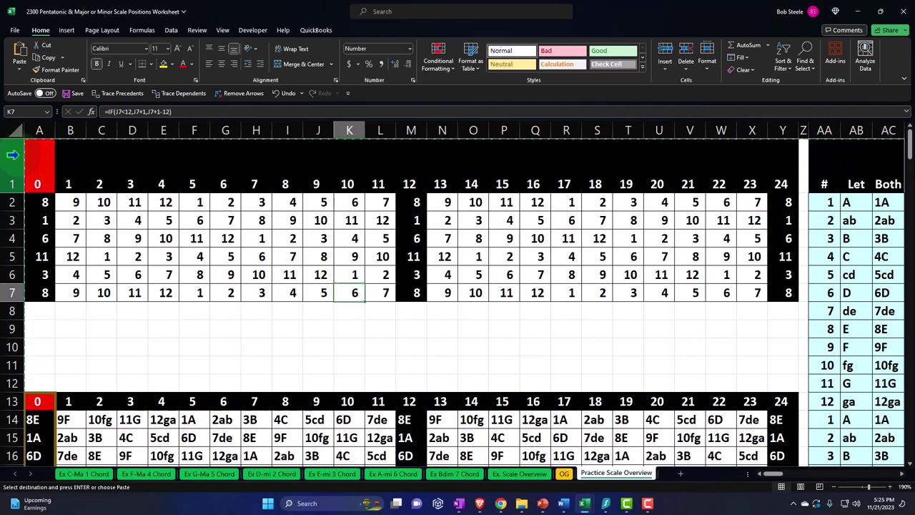
- Hide rows 1–12 containing the numbers-only fretboard block
left_click_drag(10, 154, 32, 379)
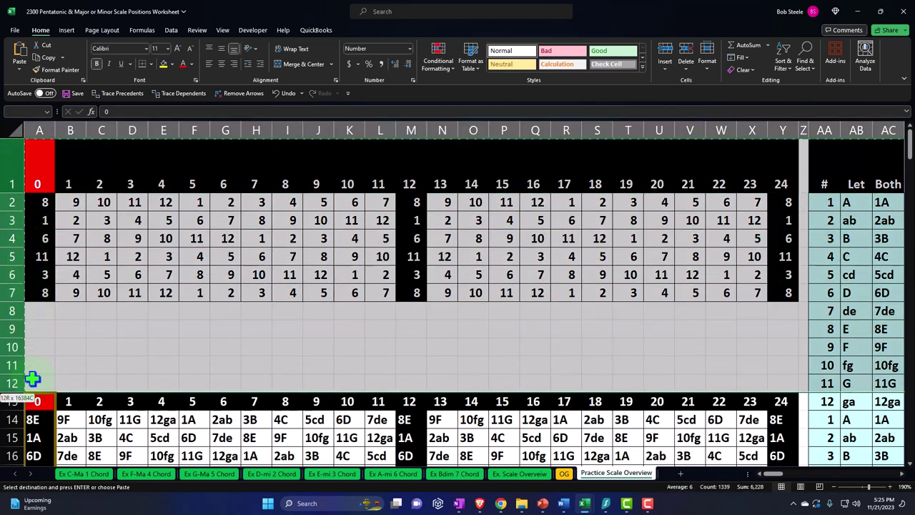
right_click(142, 270)
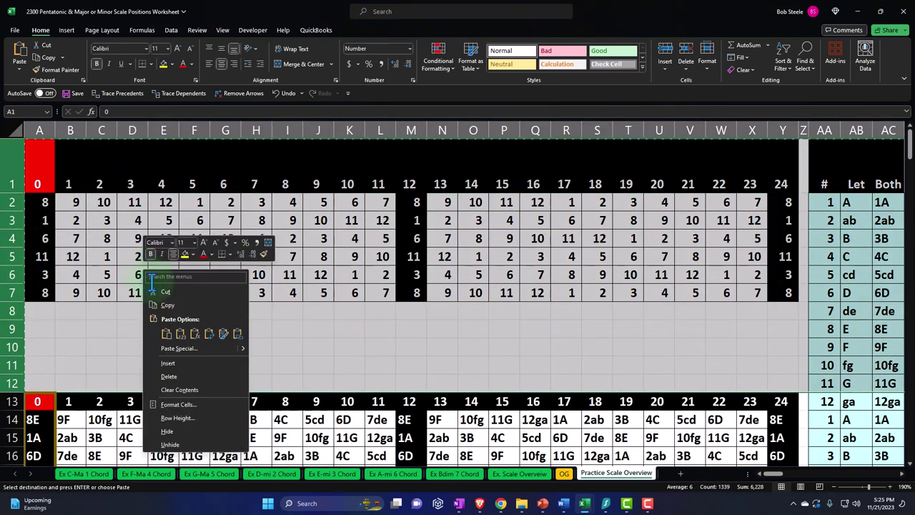
scroll(131, 282, "down", 5)
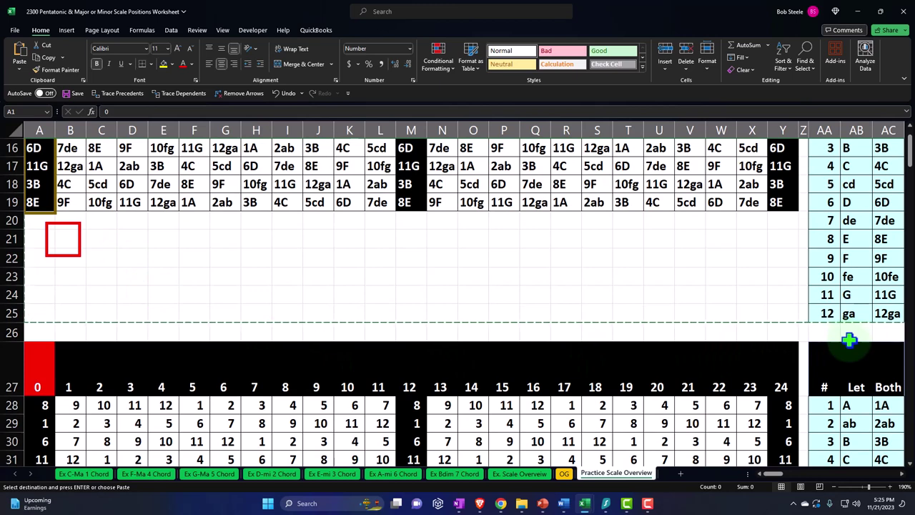
scroll(850, 340, "up", 1)
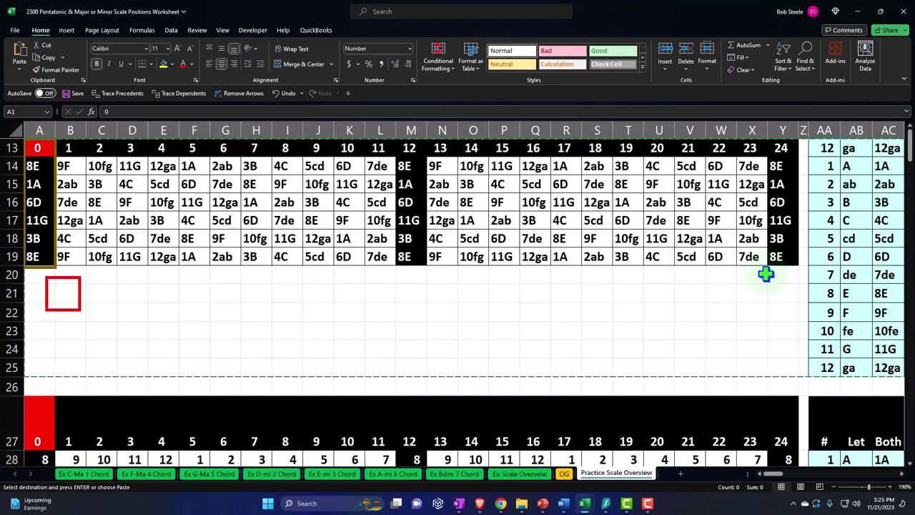
- Hide columns Z–AJ so the Major/Ionian chord table sits beside the fretboard
scroll(765, 279, "down", 2)
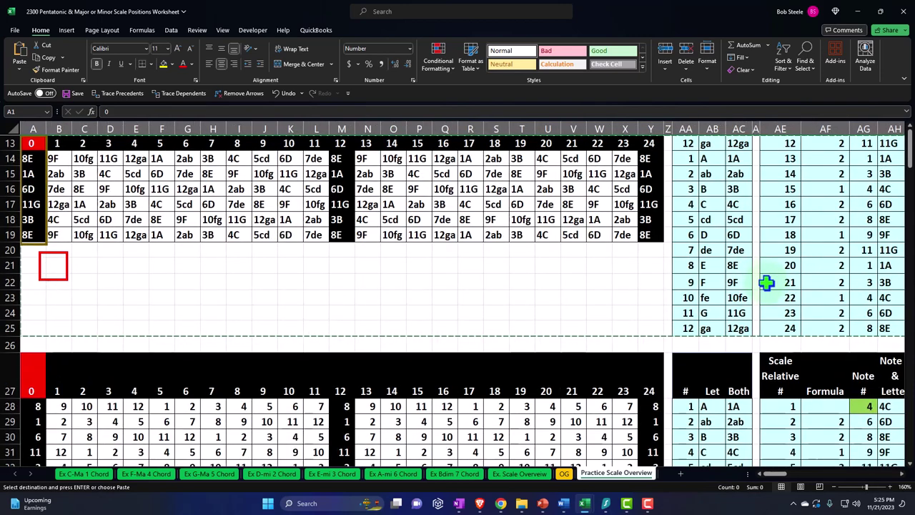
scroll(780, 474, "right", 4)
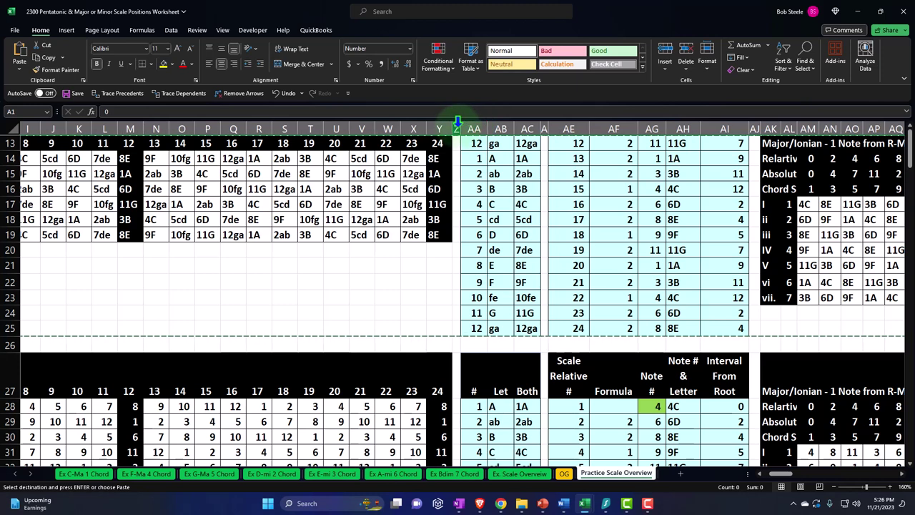
left_click_drag(456, 123, 755, 129)
right_click(656, 206)
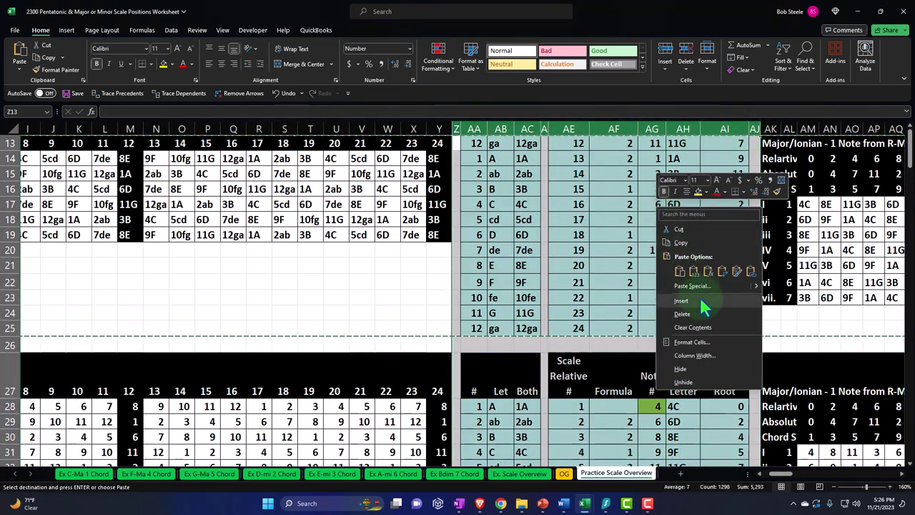
left_click(680, 369)
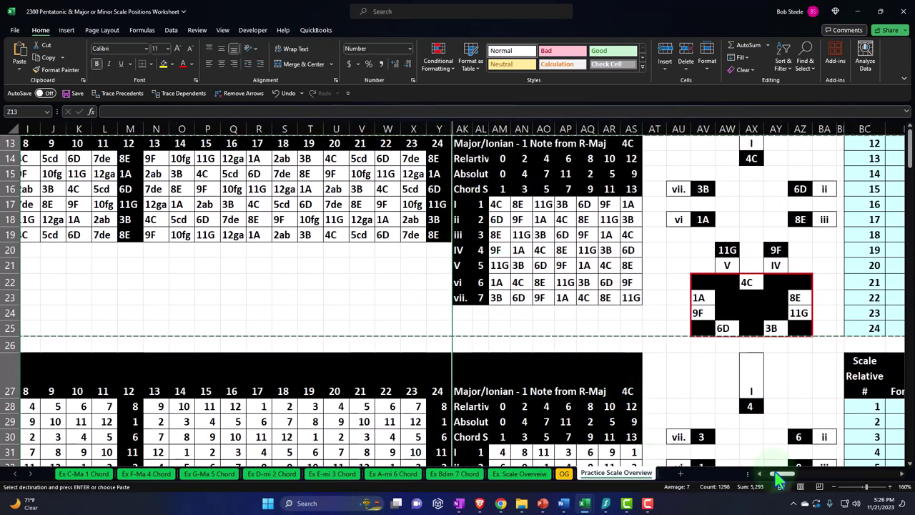
left_click_drag(780, 481, 765, 483)
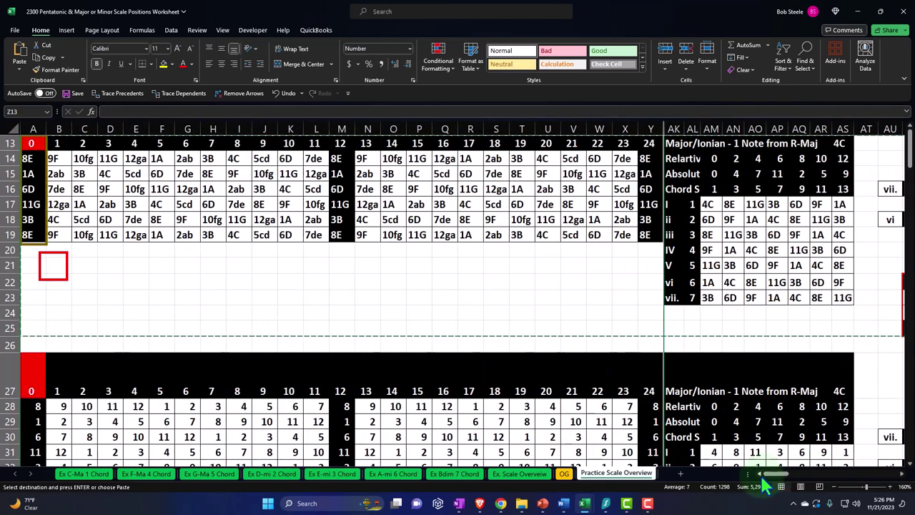
scroll(530, 308, "down", 3)
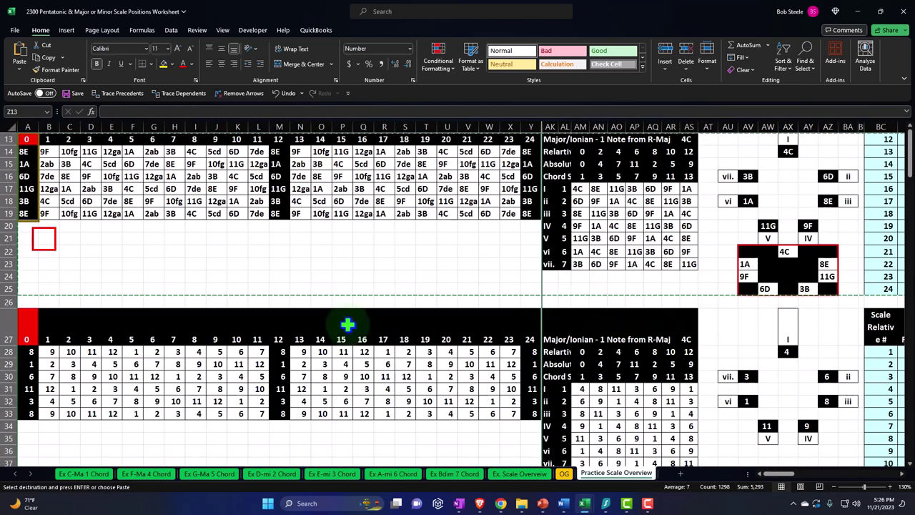
- Hide rows 26–38, 52–64 and 78–90 between the fretboard copies
left_click(8, 301)
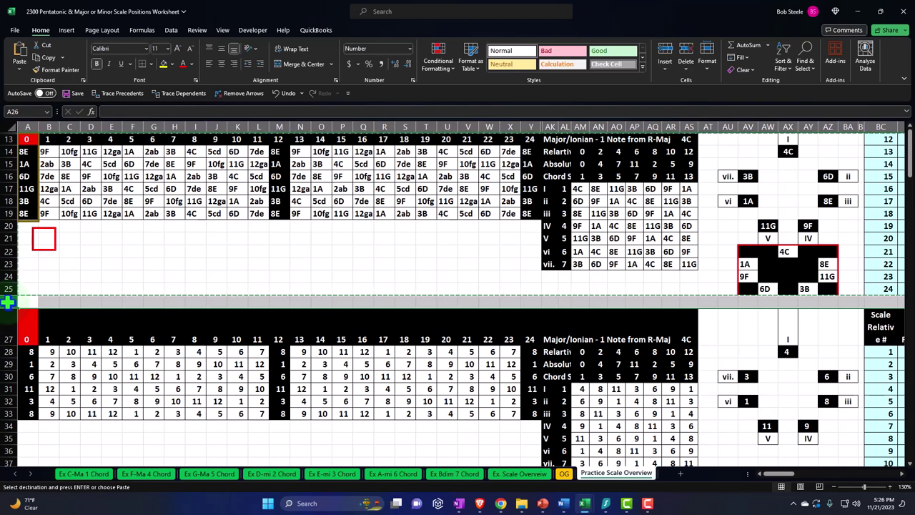
left_click_drag(7, 301, 24, 372)
right_click(75, 312)
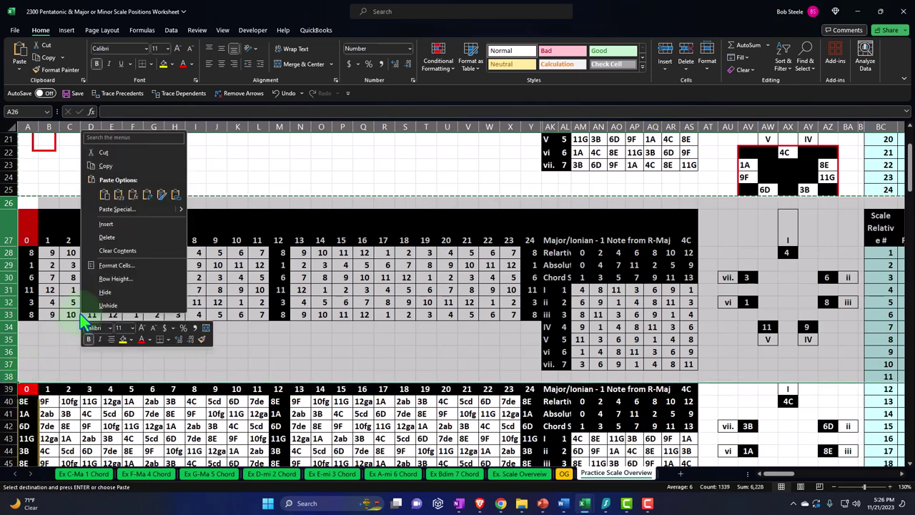
left_click(104, 294)
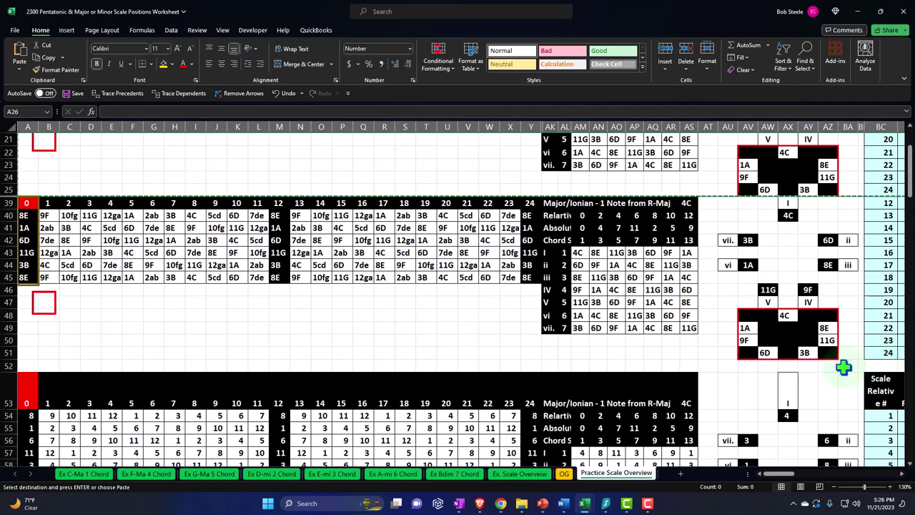
mouse_move(9, 365)
left_mouse_down()
mouse_move(21, 474)
mouse_move(16, 364)
left_mouse_up()
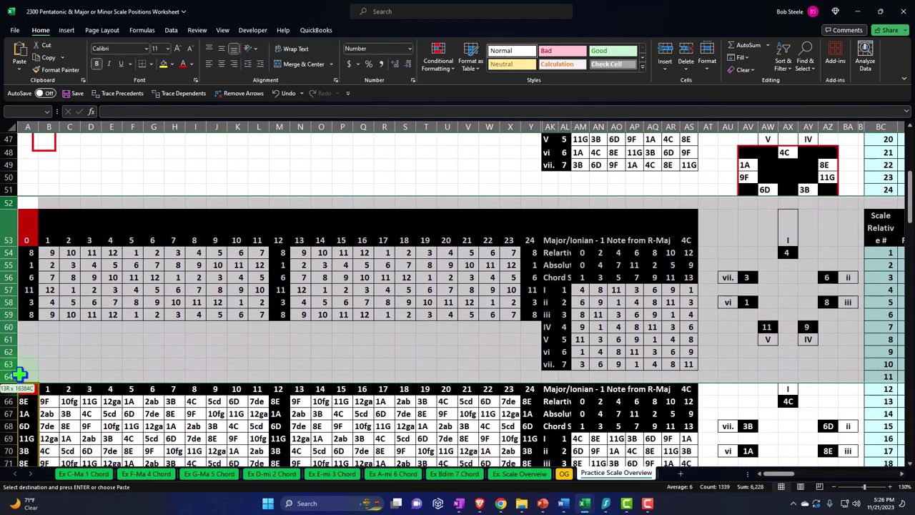
right_click(126, 312)
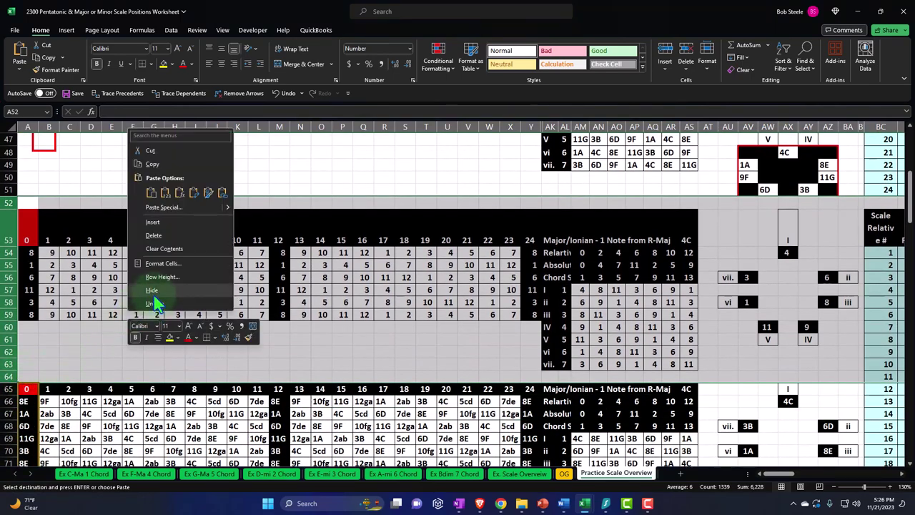
left_click(152, 291)
scroll(152, 290, "down", 3)
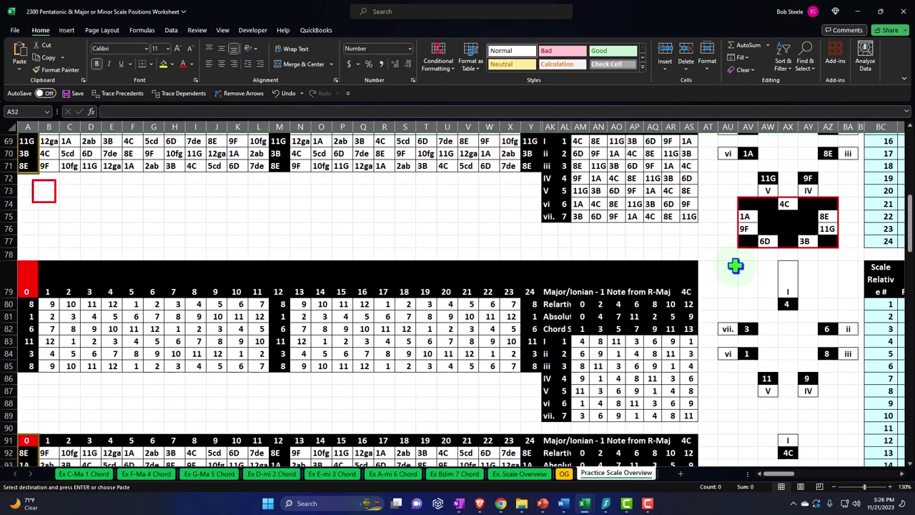
left_click_drag(10, 255, 17, 426)
right_click(159, 365)
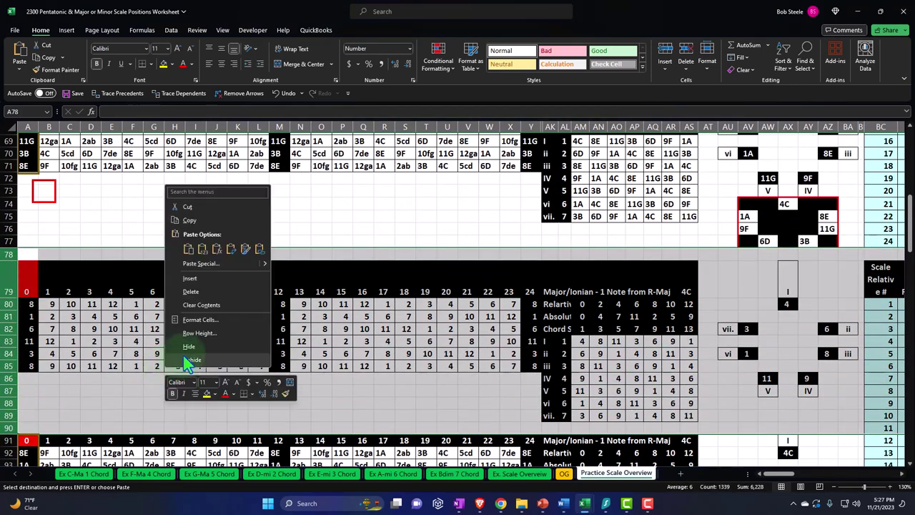
left_click(188, 355)
- Hide rows 104–116, 130–142 and 156–168 between the lower fretboard copies
scroll(144, 336, "down", 4)
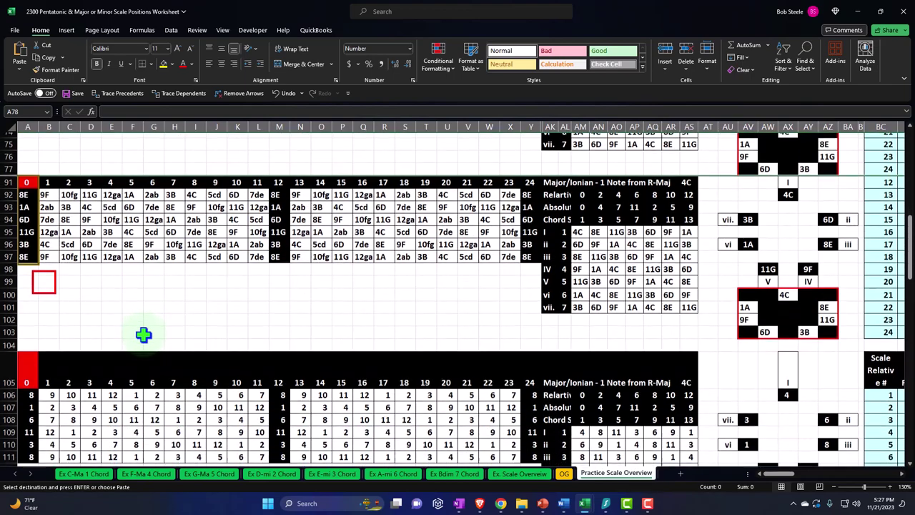
scroll(146, 331, "down", 1)
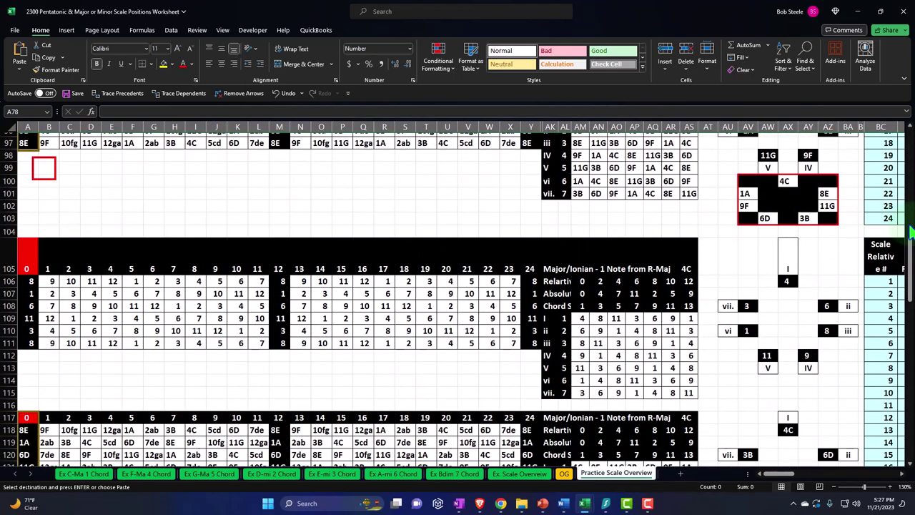
left_click_drag(9, 230, 37, 405)
right_click(139, 370)
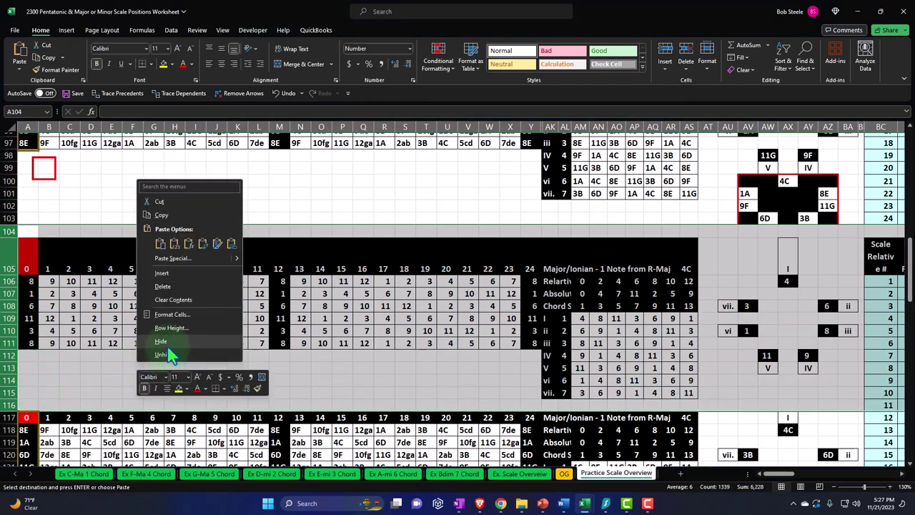
left_click(163, 342)
scroll(145, 303, "down", 5)
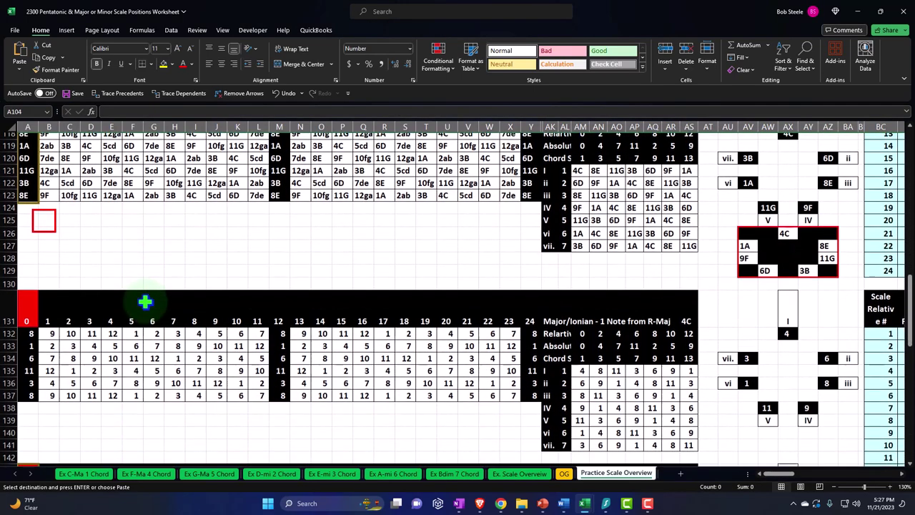
scroll(146, 294, "down", 1)
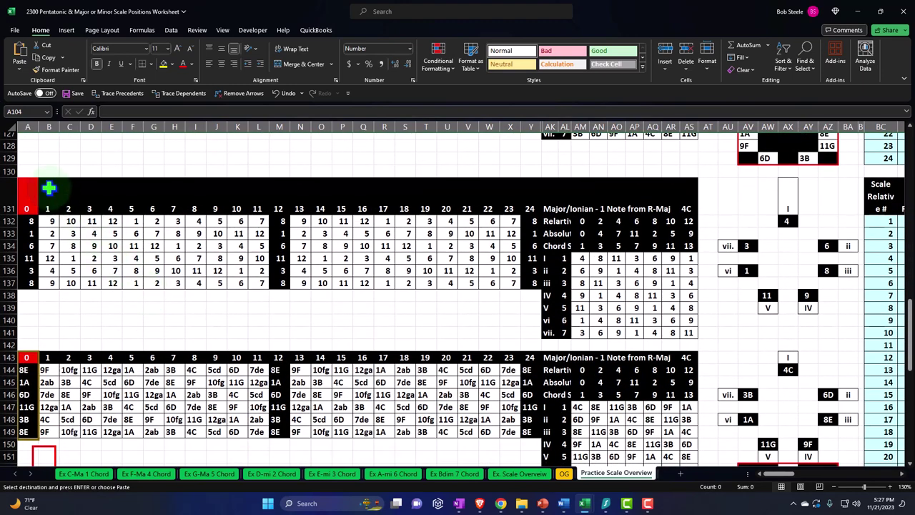
left_click_drag(9, 172, 32, 338)
right_click(158, 310)
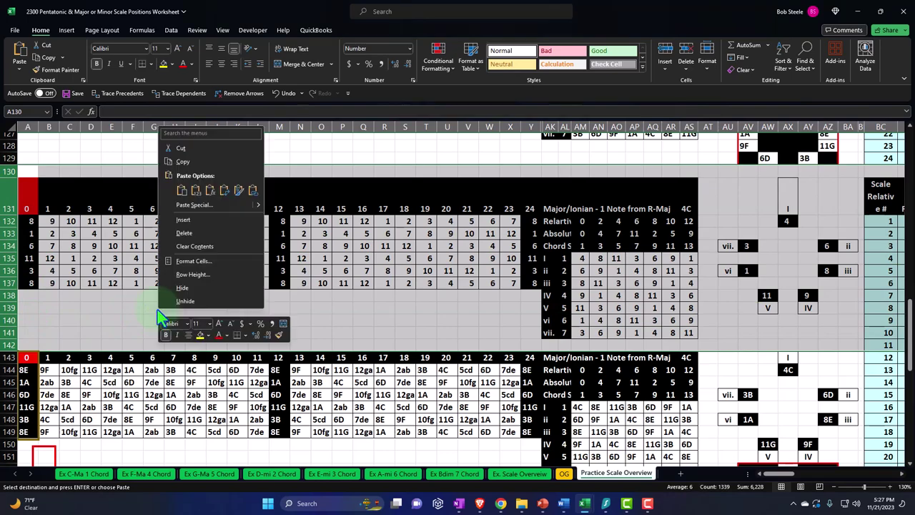
left_click(187, 299)
scroll(188, 296, "down", 5)
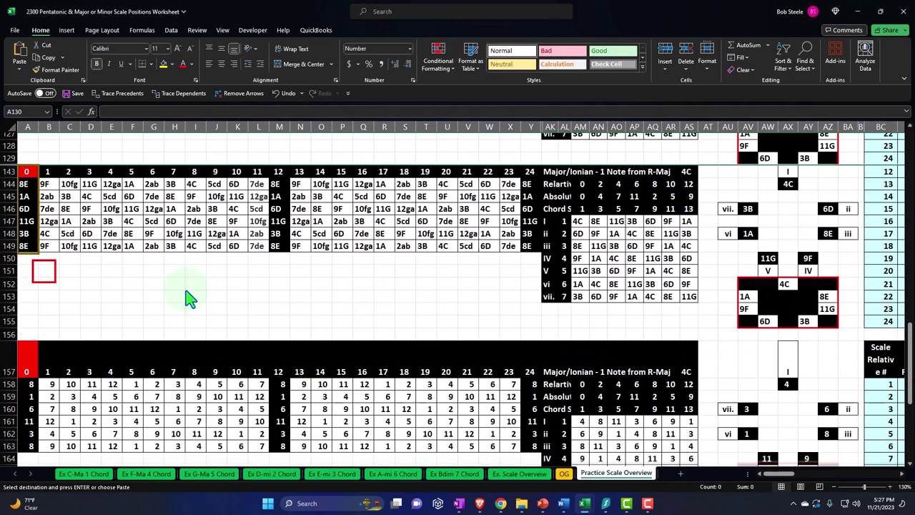
scroll(185, 289, "down", 2)
scroll(185, 289, "down", 2)
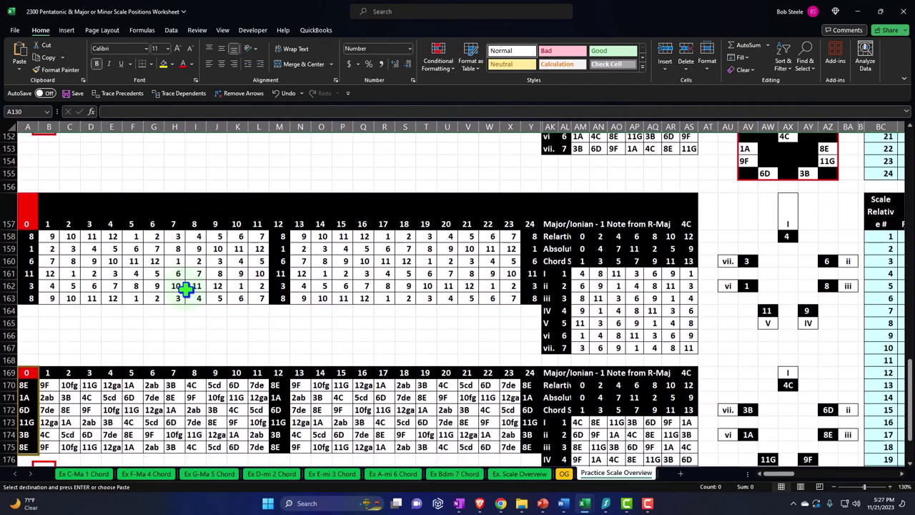
left_click_drag(9, 186, 37, 355)
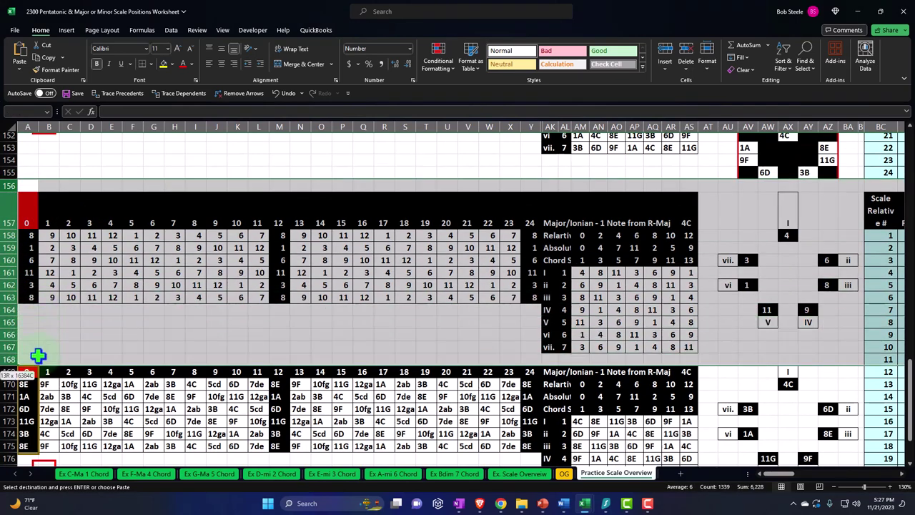
right_click(153, 317)
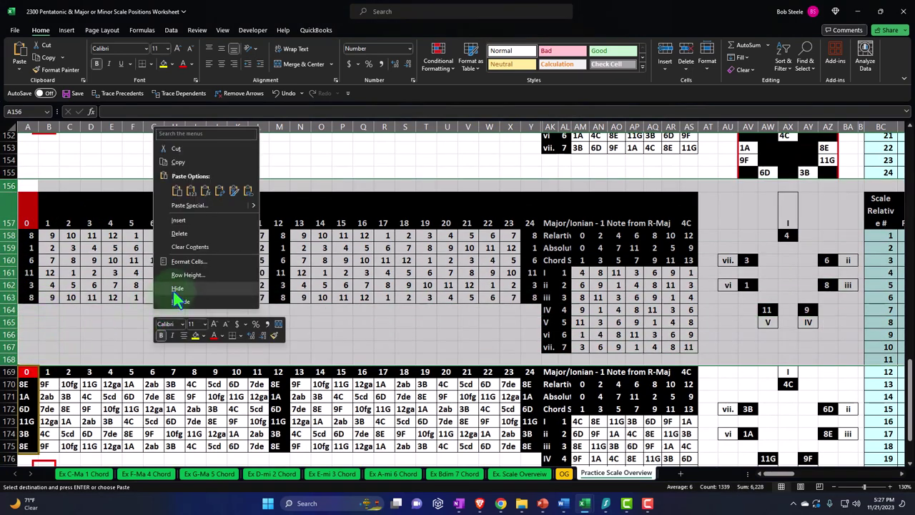
left_click(175, 290)
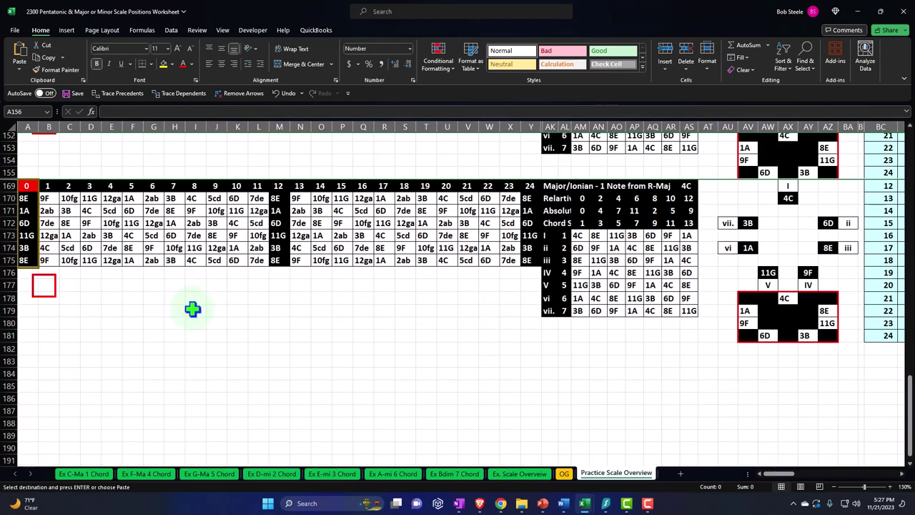
scroll(192, 309, "up", 20)
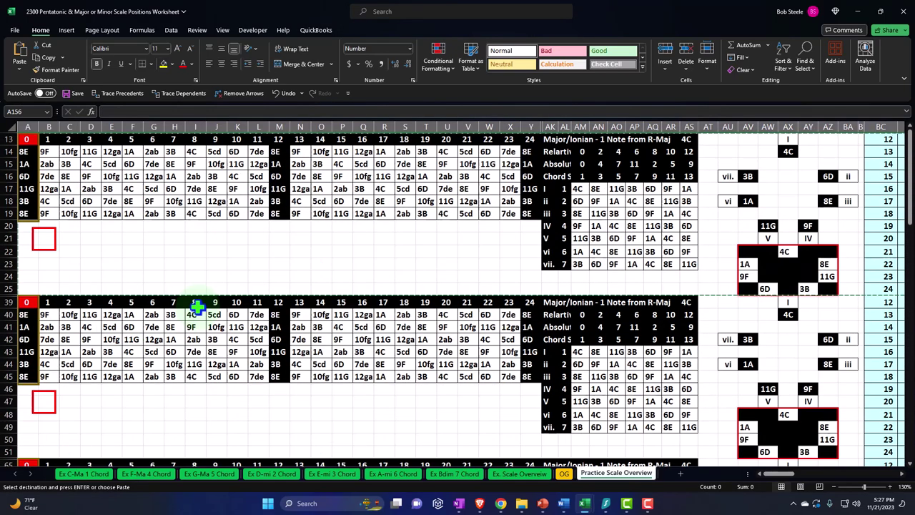
left_click(261, 239)
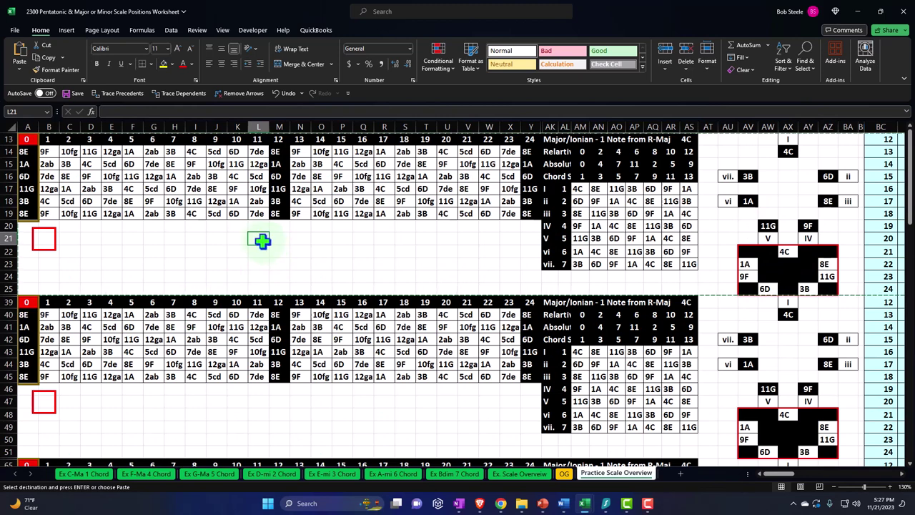
key("Return")
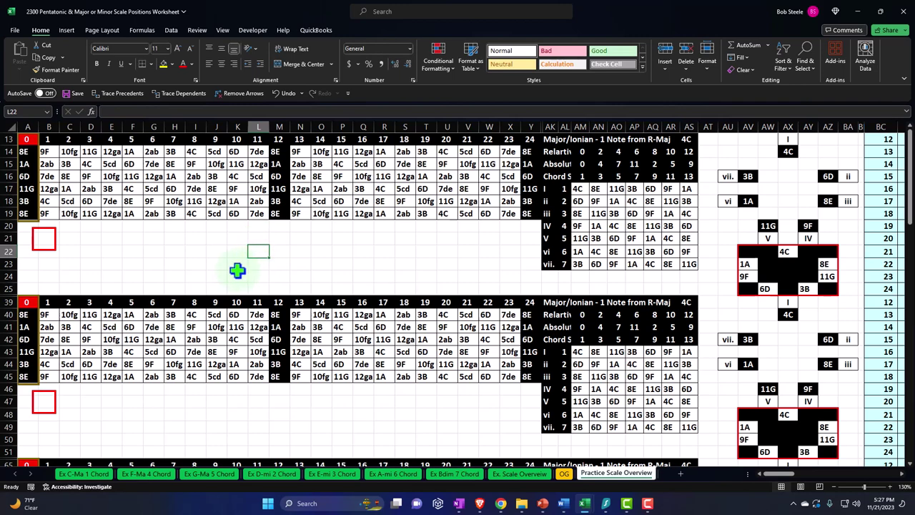
scroll(237, 270, "up", 2, "ctrl")
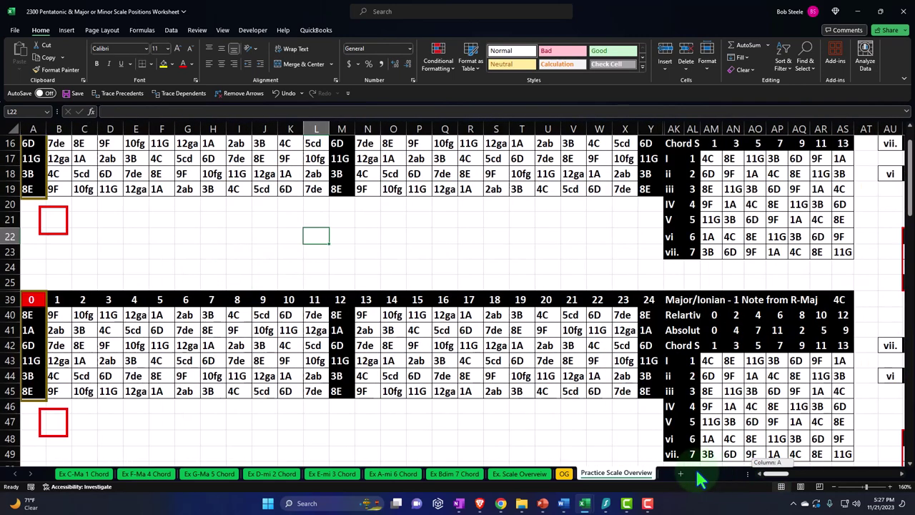
scroll(407, 353, "up", 2, "ctrl")
scroll(411, 353, "down", 1, "ctrl")
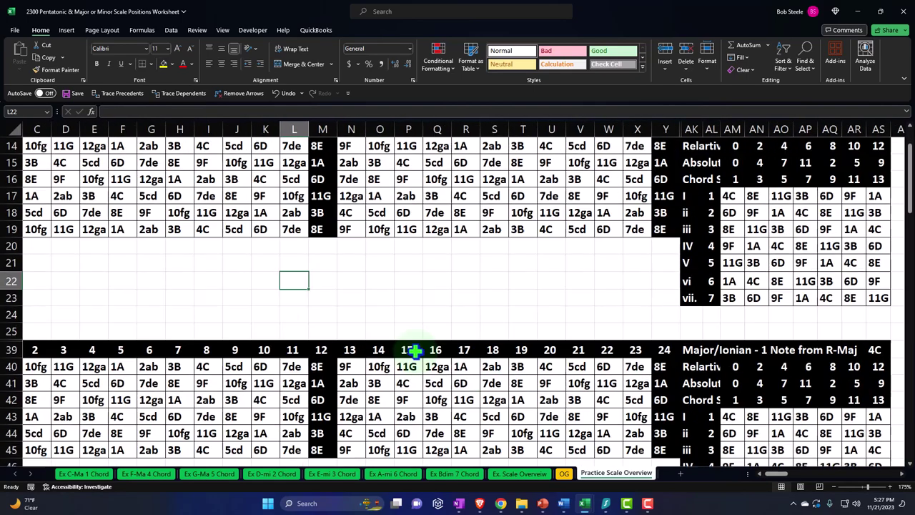
scroll(415, 293, "up", 2)
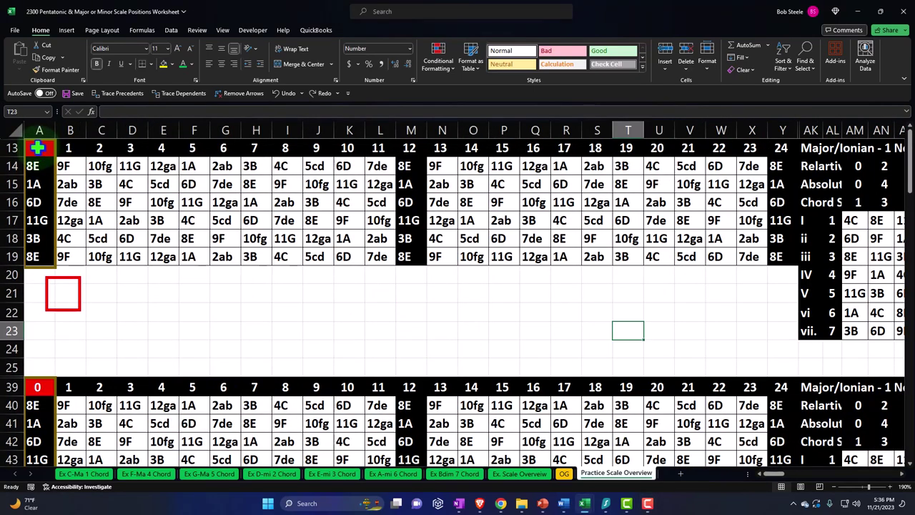
left_click_drag(39, 148, 773, 247)
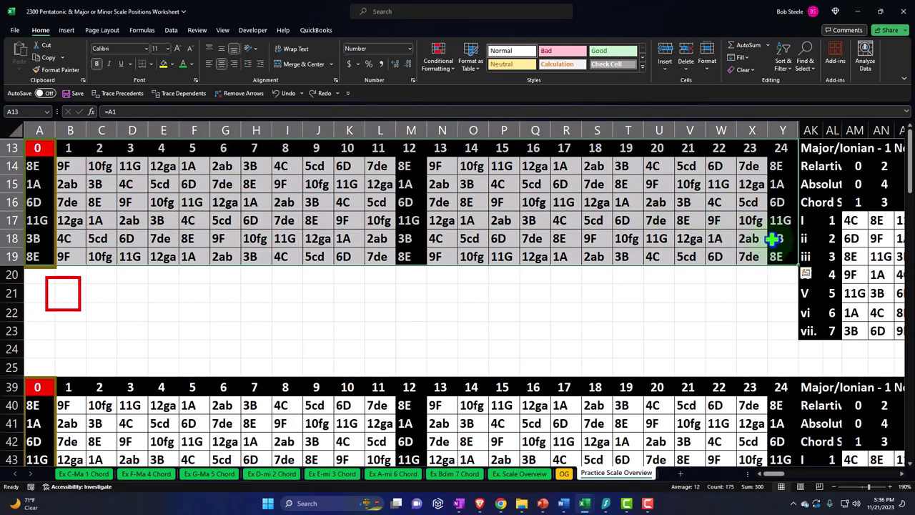
left_click(817, 150)
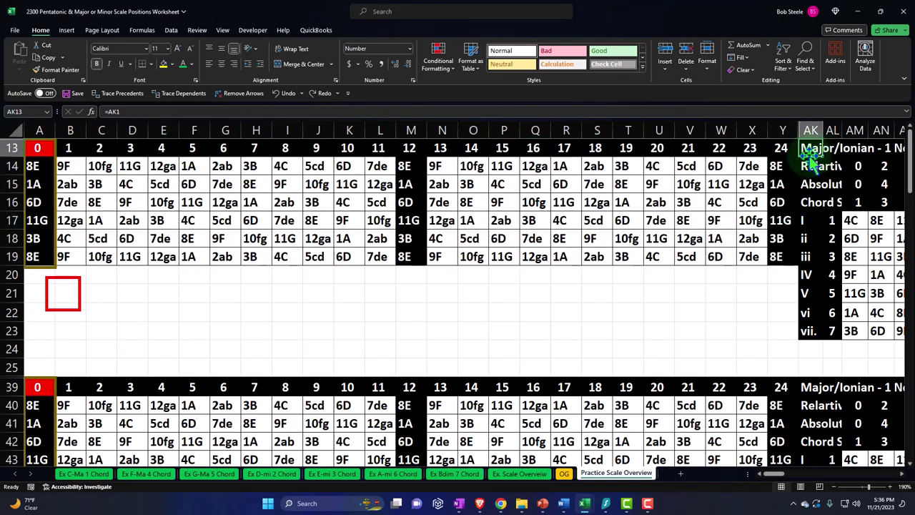
left_click_drag(851, 220, 855, 329)
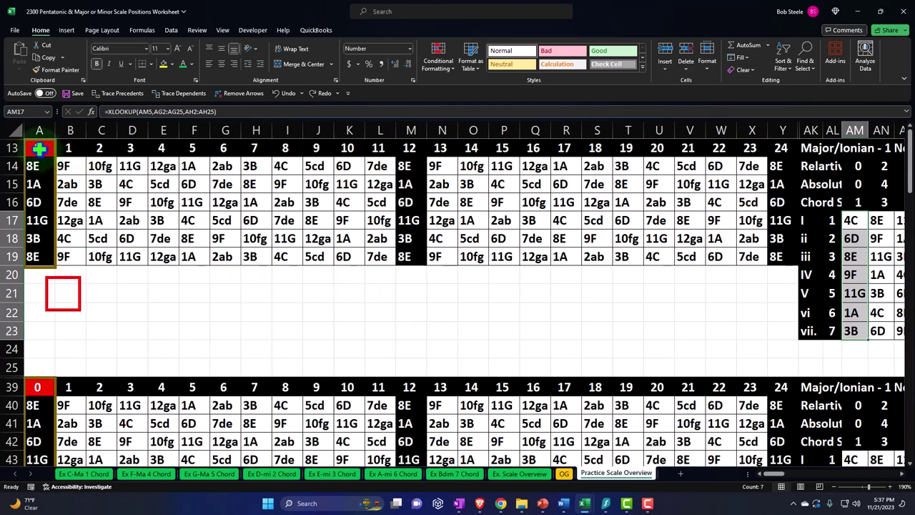
left_click_drag(41, 148, 405, 248)
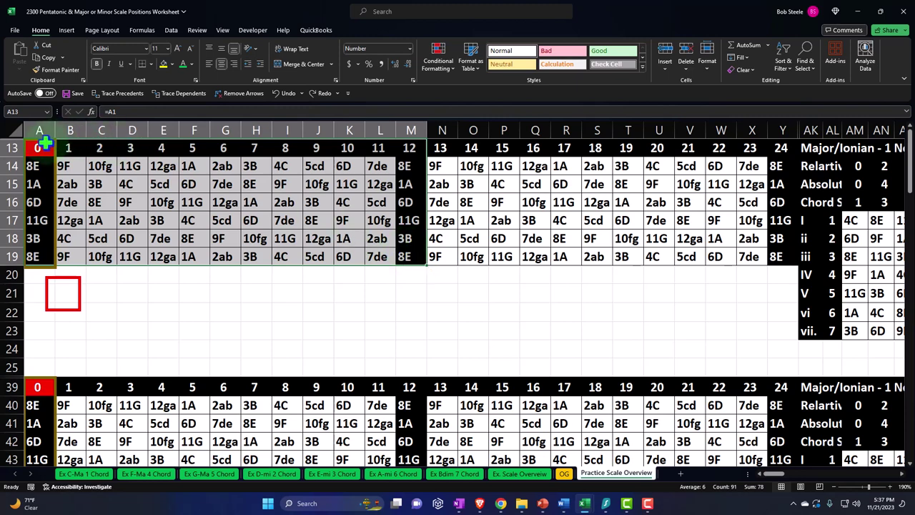
left_click_drag(41, 147, 774, 256)
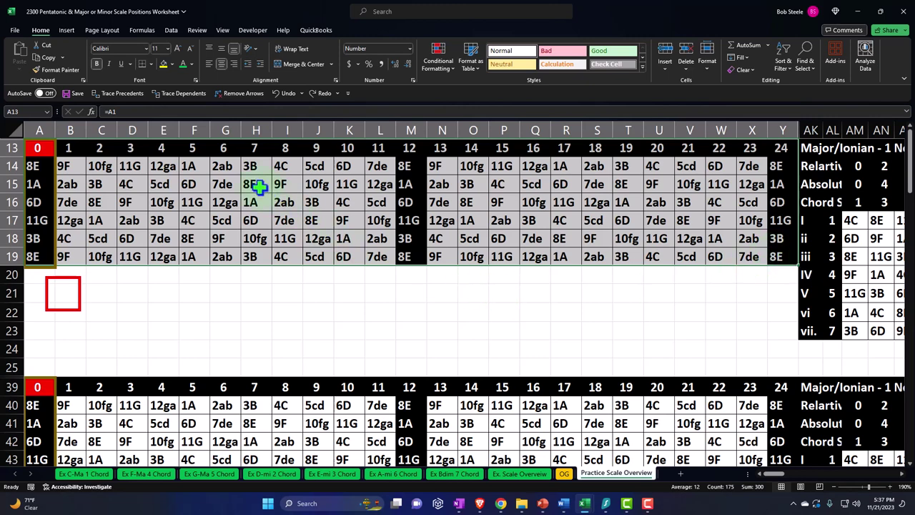
left_click(191, 164)
left_click_drag(192, 148, 284, 253)
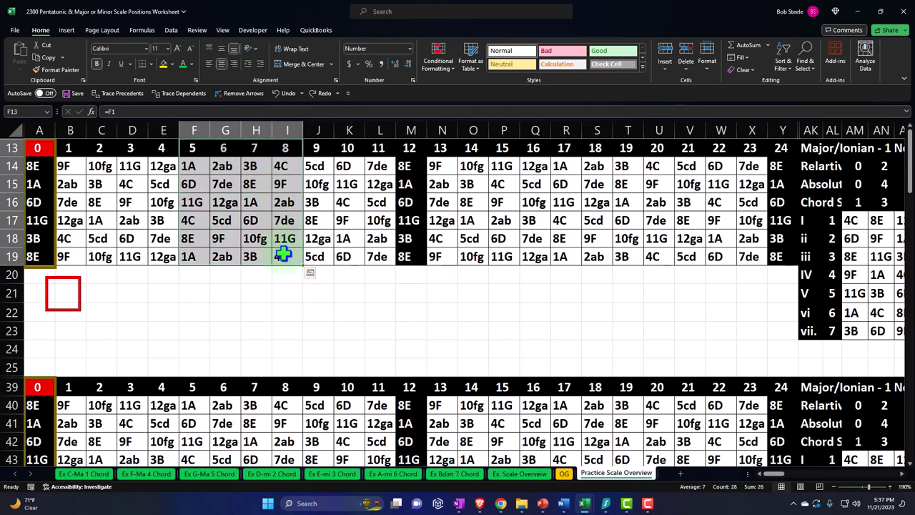
left_click_drag(40, 147, 403, 260)
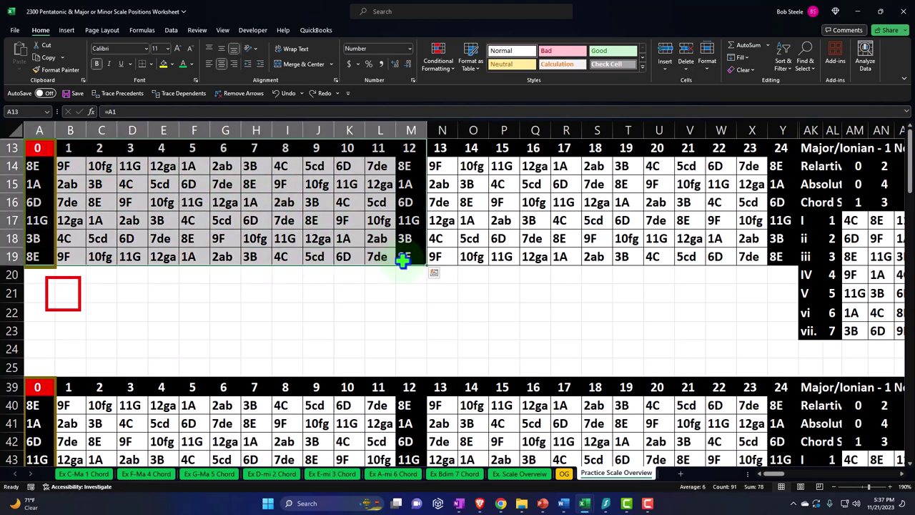
left_click_drag(193, 149, 287, 258)
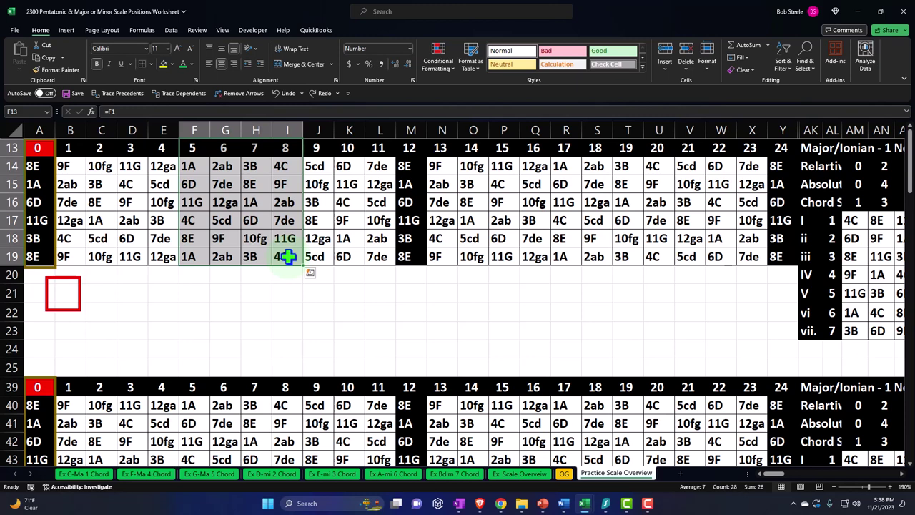
left_click(39, 166)
left_click_drag(39, 166, 772, 257)
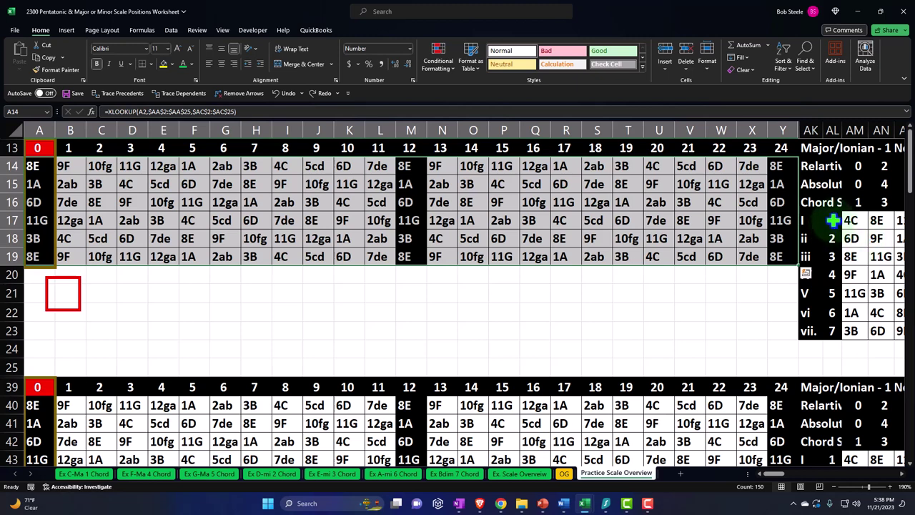
- Give chord numbers 1, 2, 3, 5 and 6 (AL17:AL19, AL21:AL22) a green font colour
left_click_drag(832, 221, 833, 252)
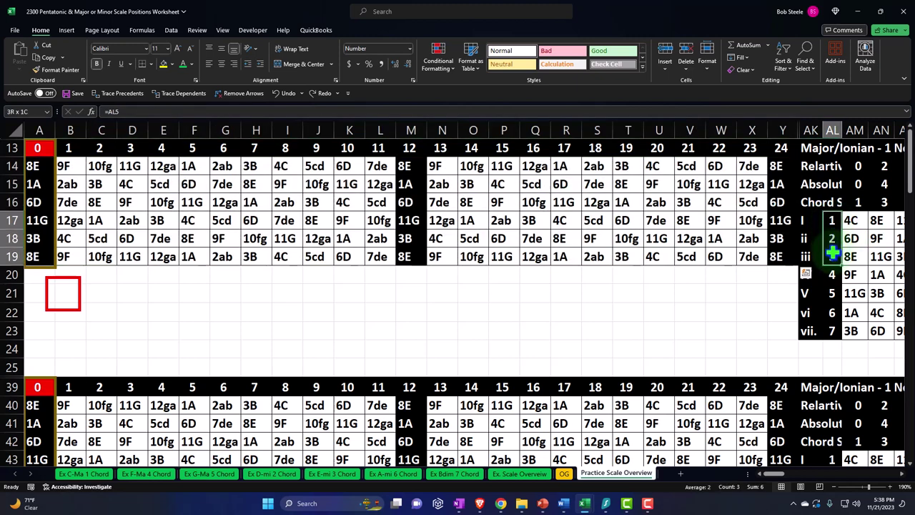
left_click_drag(832, 293, 832, 309)
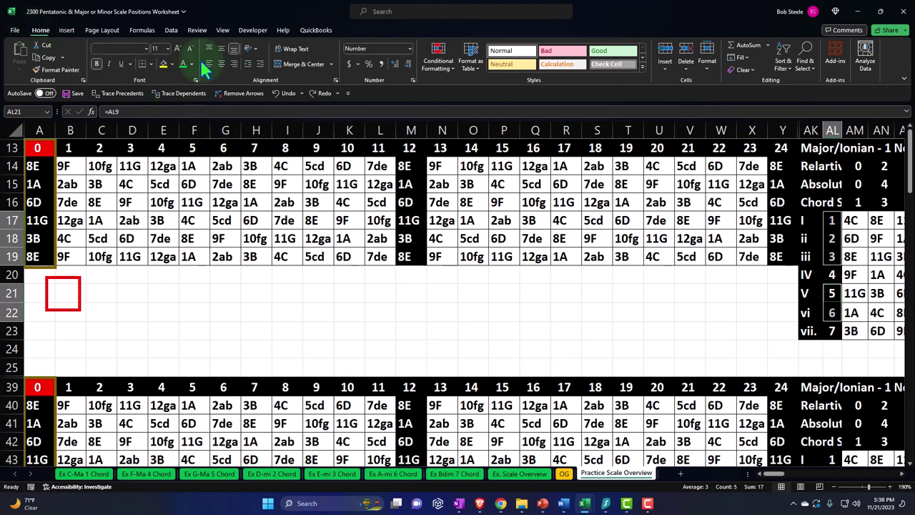
left_click(444, 68)
left_click(444, 68)
left_click(192, 63)
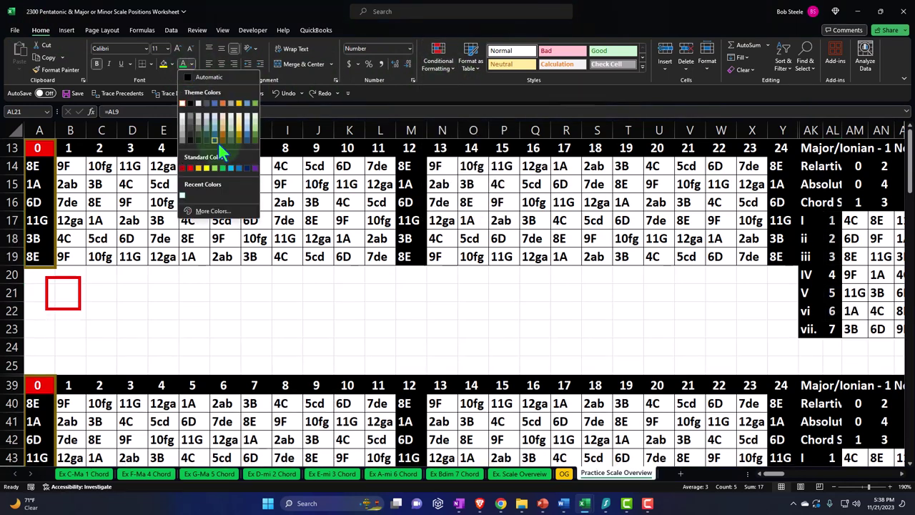
left_click(223, 167)
left_click(288, 294)
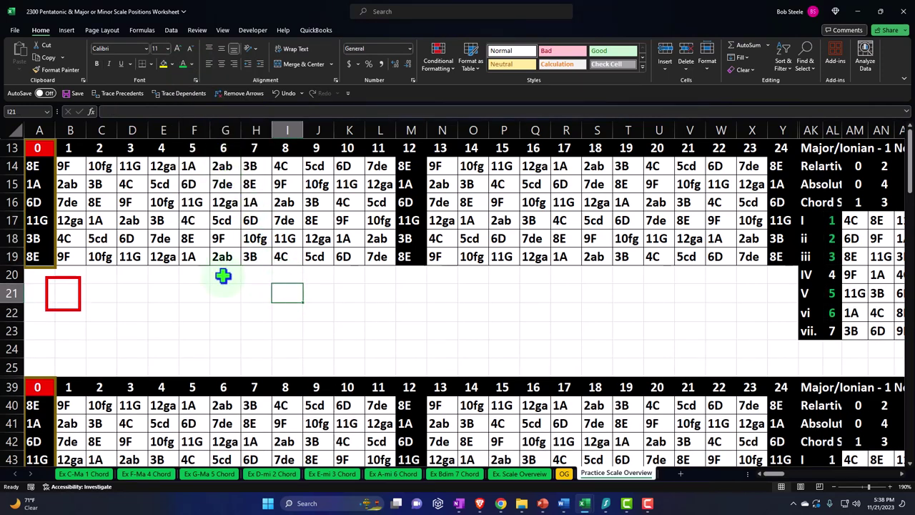
left_click_drag(41, 165, 772, 259)
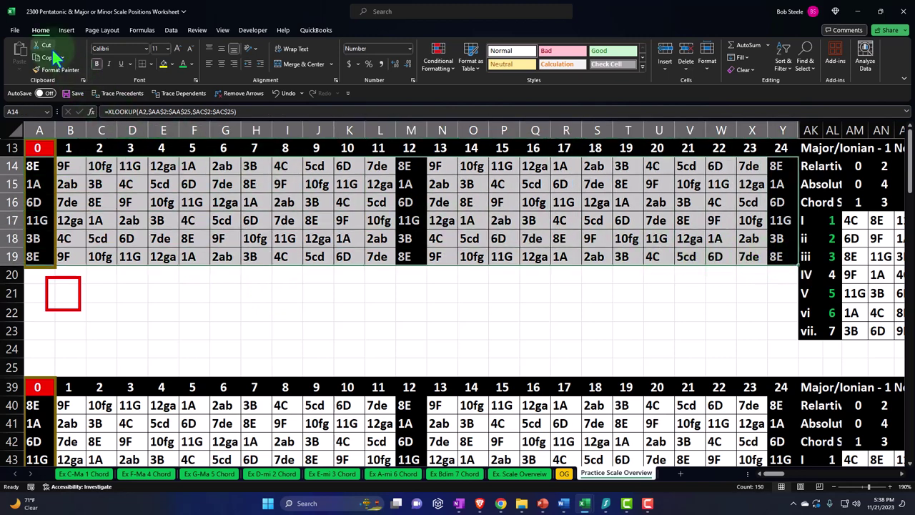
- Add an Equal To rule on A14:Y19 filling cells matching AM17 (4C) green
left_click(444, 70)
mouse_move(464, 87)
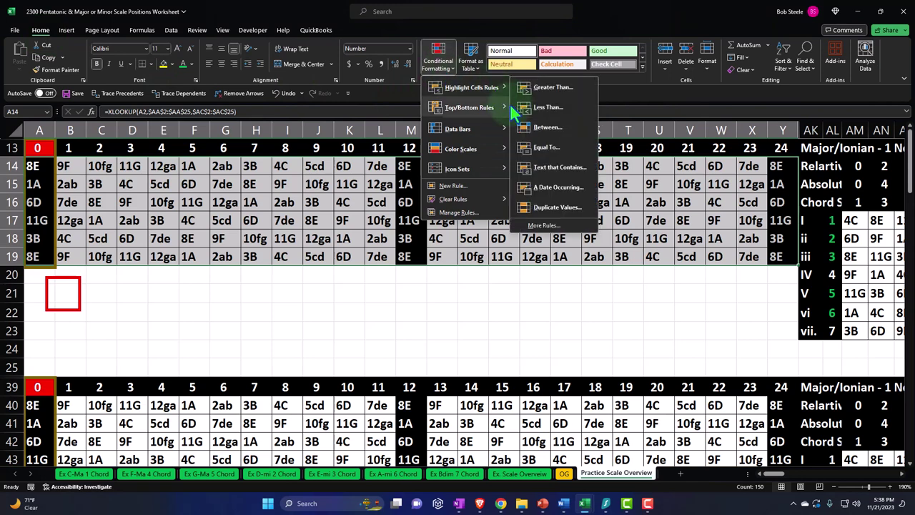
left_click(530, 149)
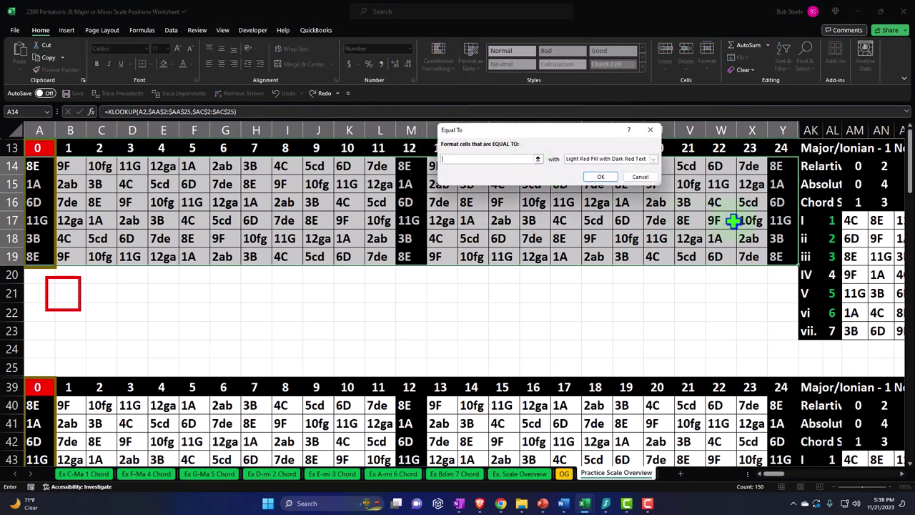
left_click(856, 223)
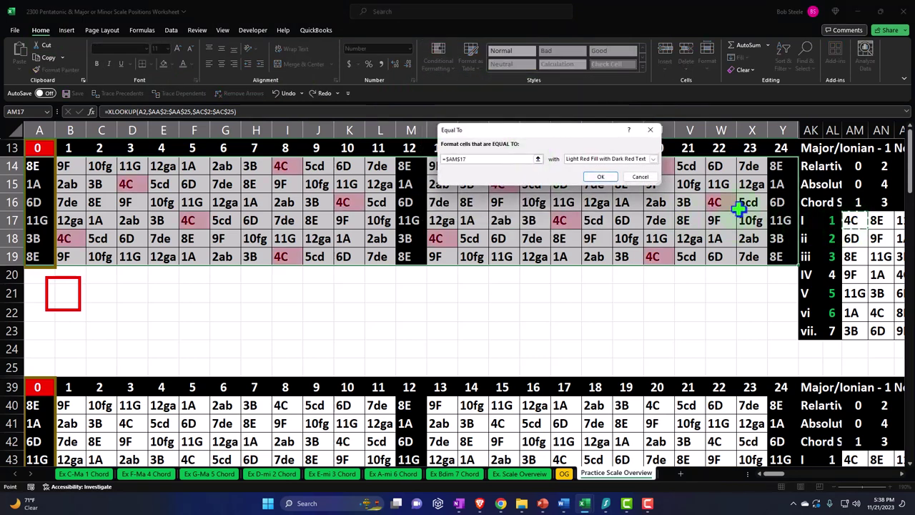
left_click(613, 163)
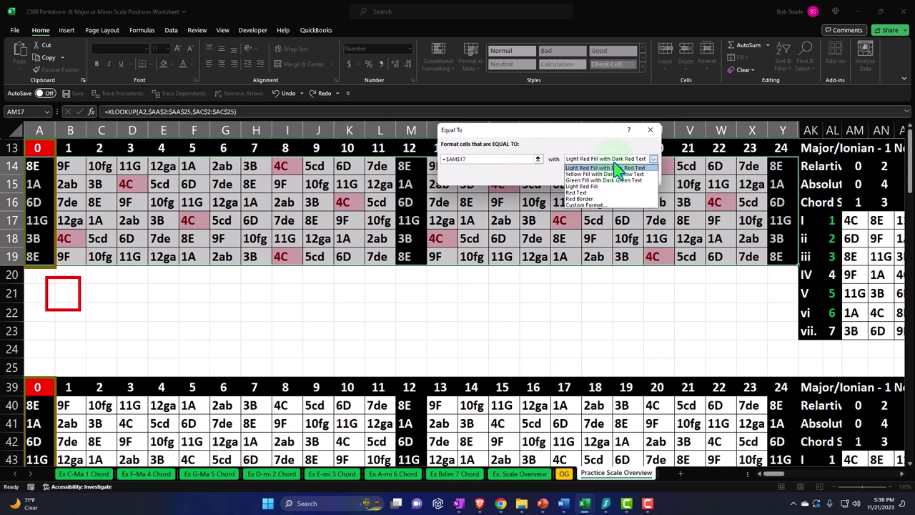
left_click(599, 207)
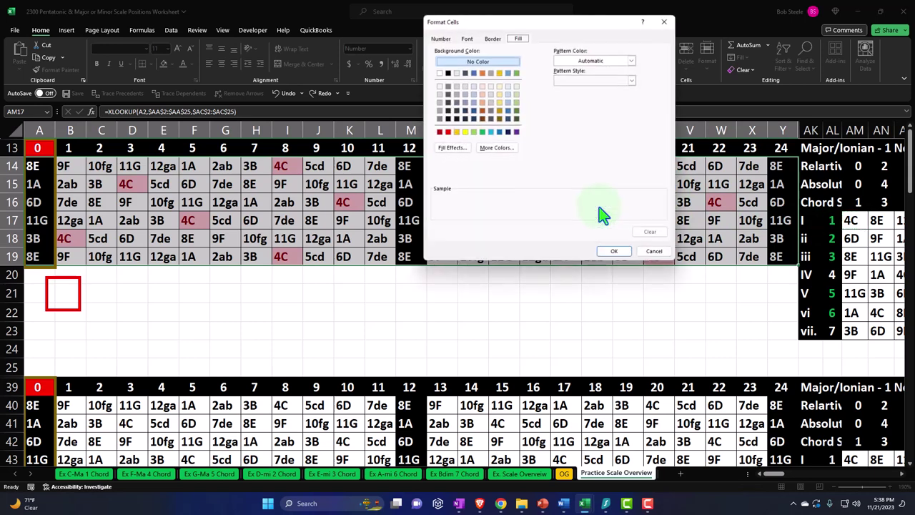
left_click(482, 131)
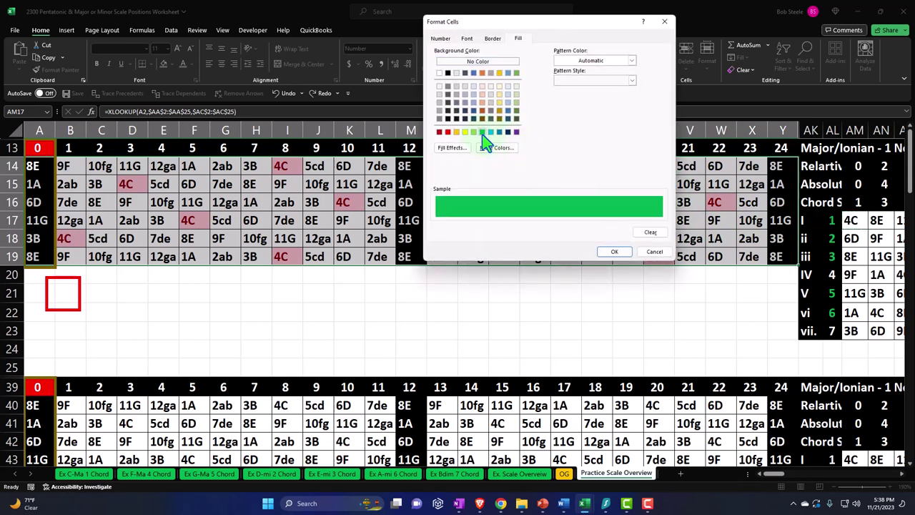
left_click(613, 251)
left_click(602, 179)
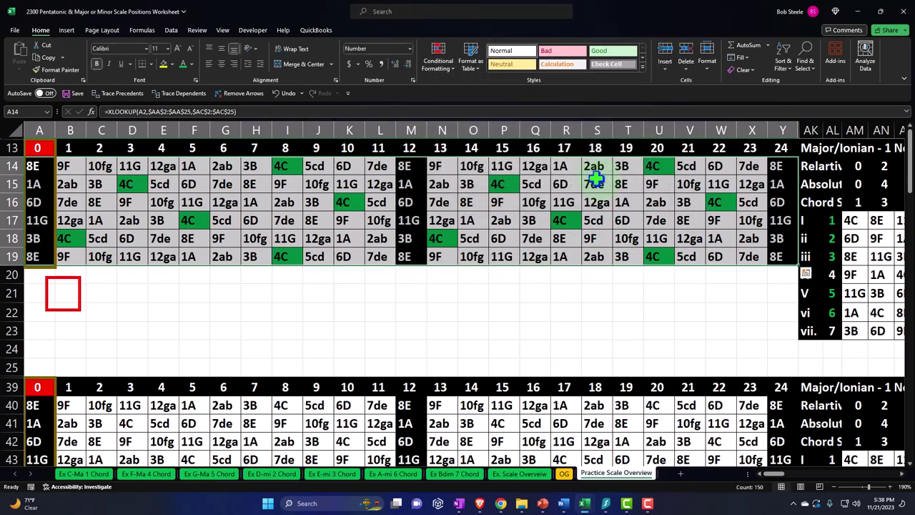
left_click(439, 64)
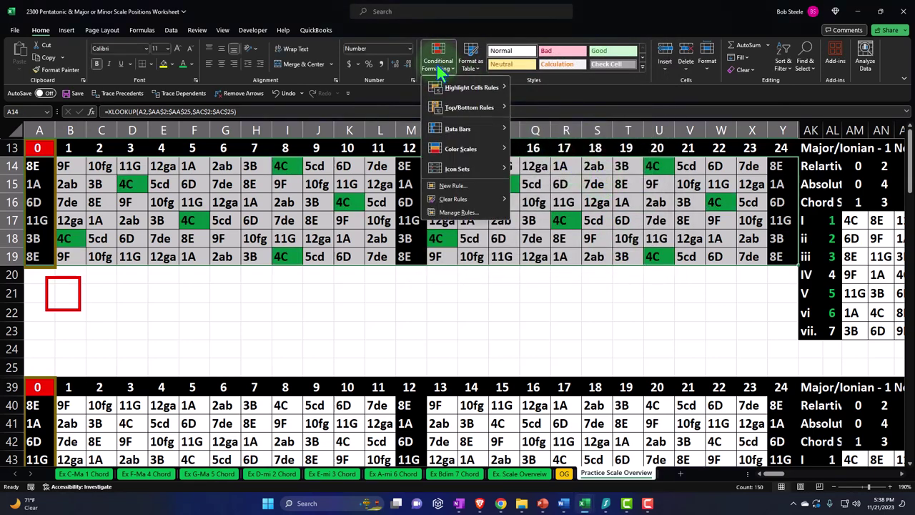
- Add a second Equal To rule filling cells that match AM18 (6D) green
mouse_move(472, 87)
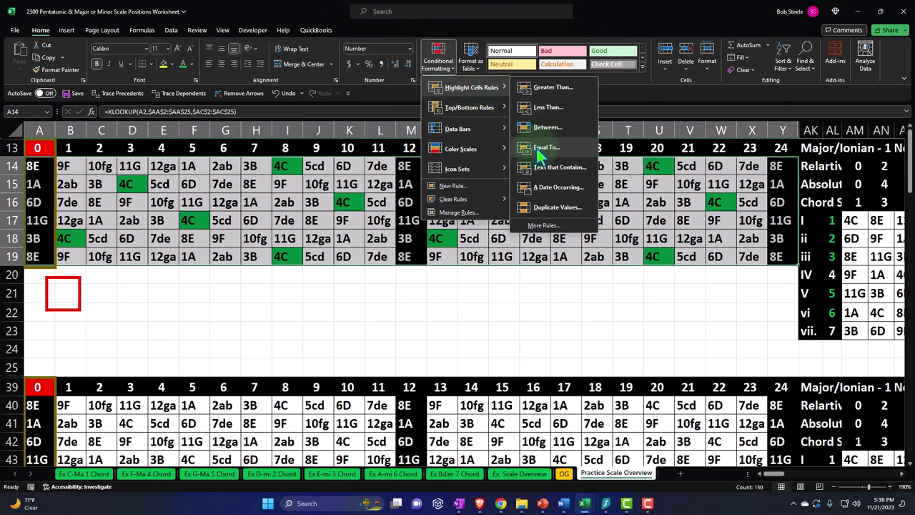
left_click(540, 152)
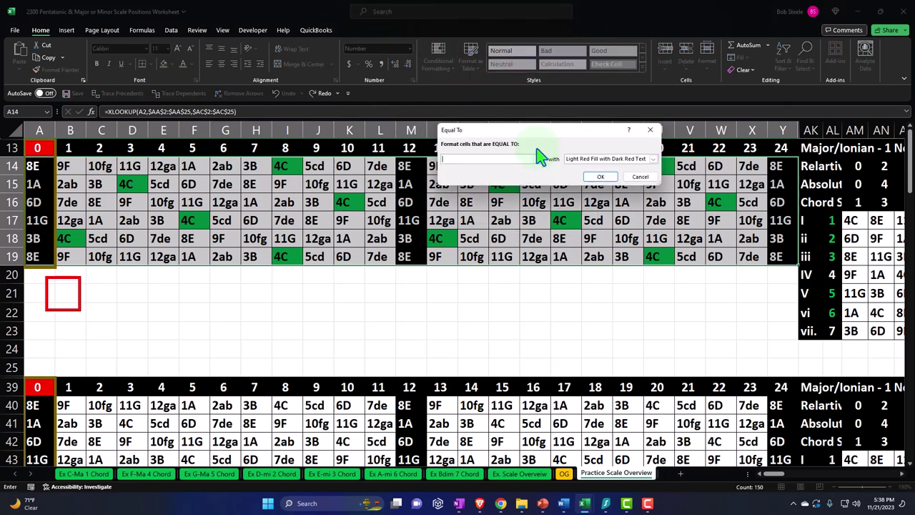
left_click(848, 236)
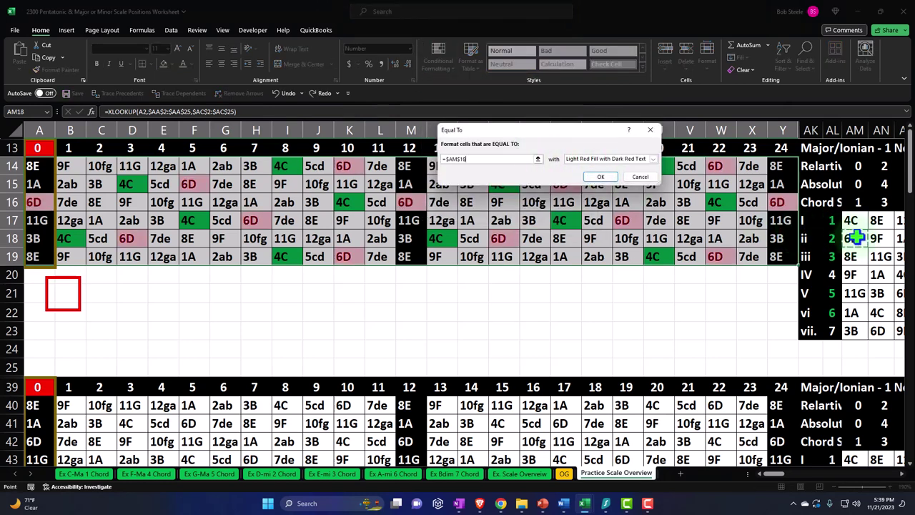
left_click(657, 160)
left_click(618, 206)
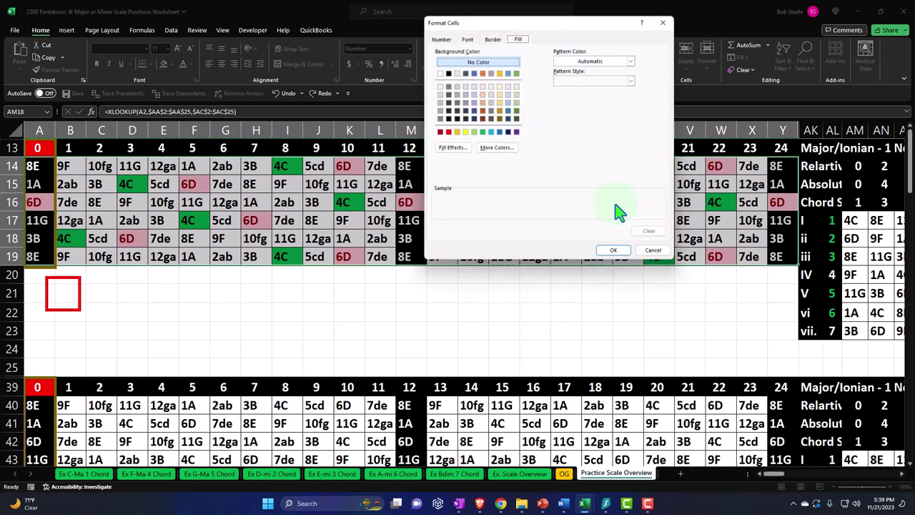
left_click(483, 133)
left_click(615, 252)
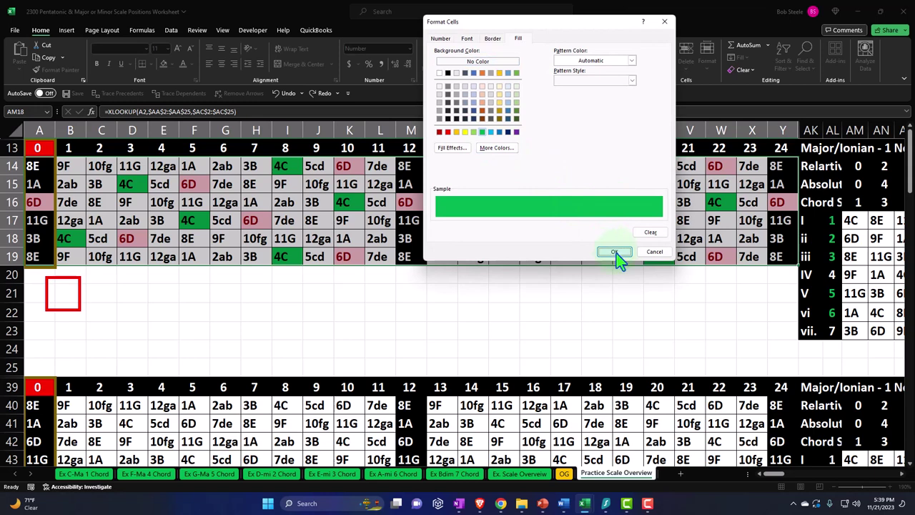
left_click(601, 178)
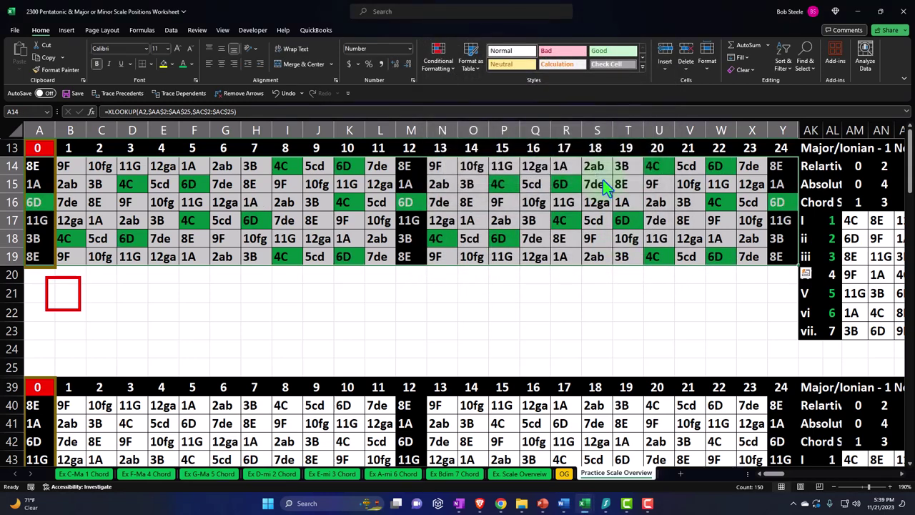
left_click(435, 63)
- Add a third Equal To rule giving cells matching AM19 (8E) a green fill
mouse_move(472, 88)
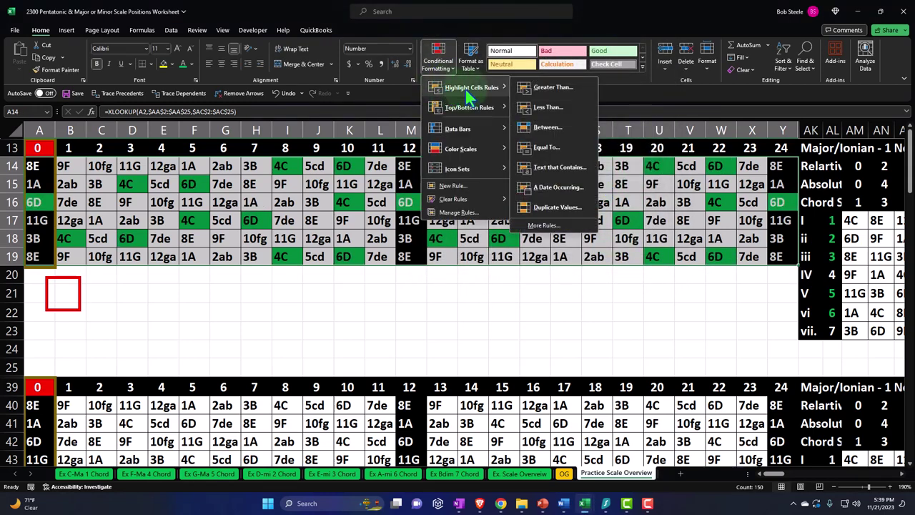
left_click(538, 151)
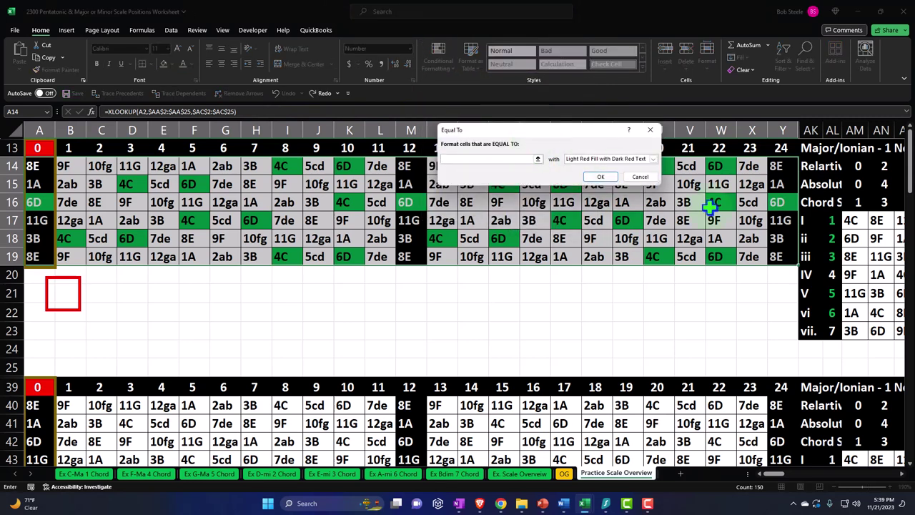
left_click(849, 259)
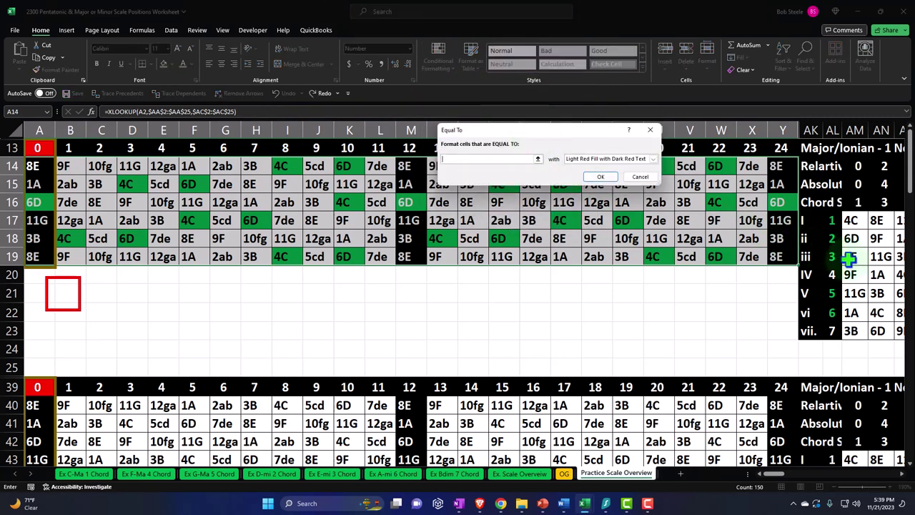
left_click(653, 159)
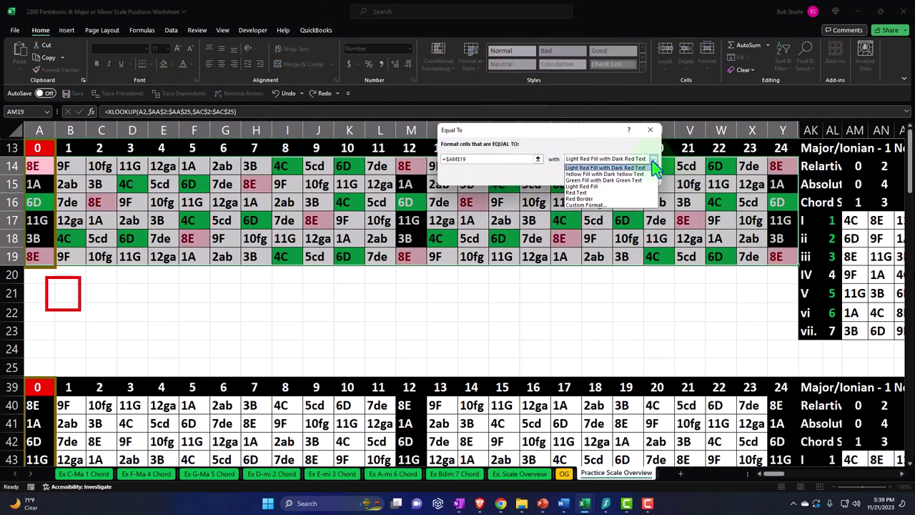
left_click(607, 206)
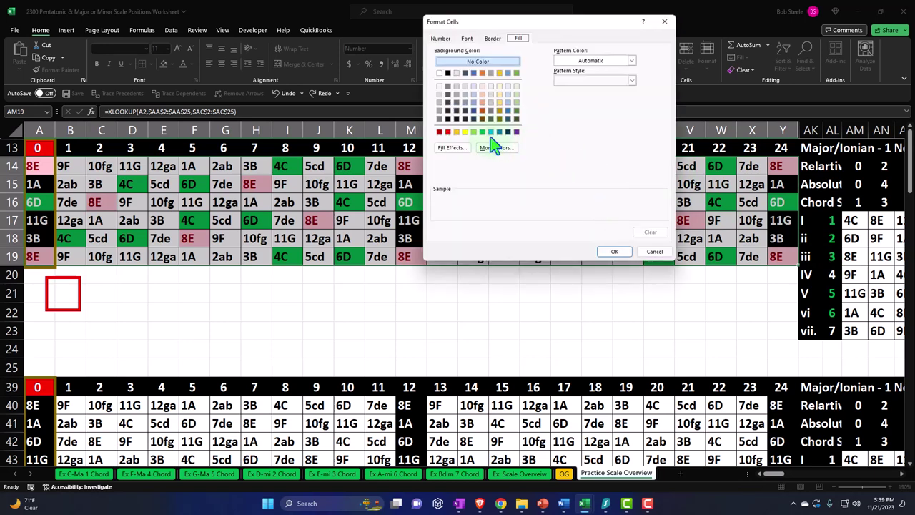
left_click(482, 132)
left_click(619, 251)
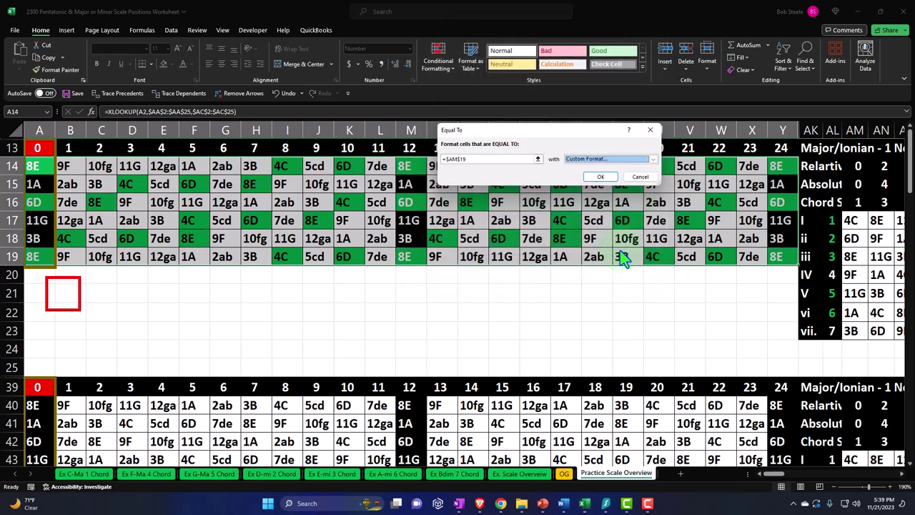
left_click(601, 177)
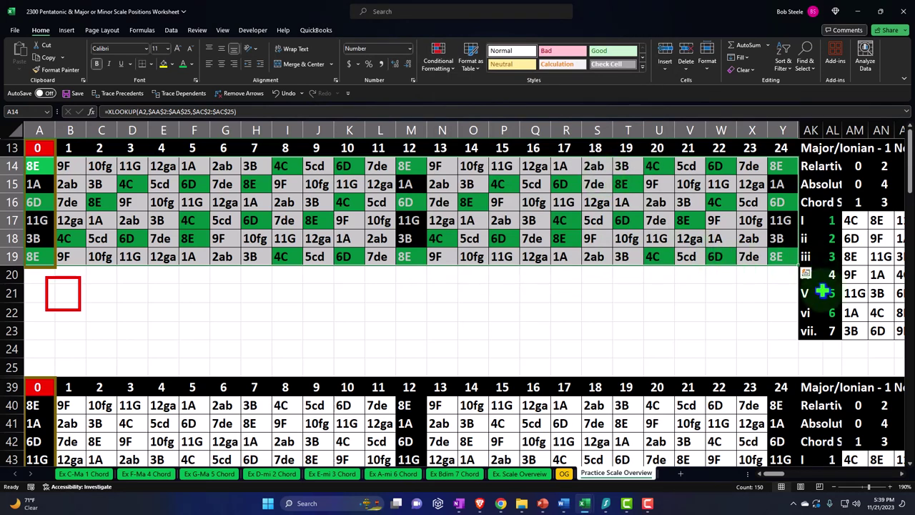
left_click(437, 57)
- Add an Equal To rule filling cells matching AM21 (11G) green
mouse_move(472, 87)
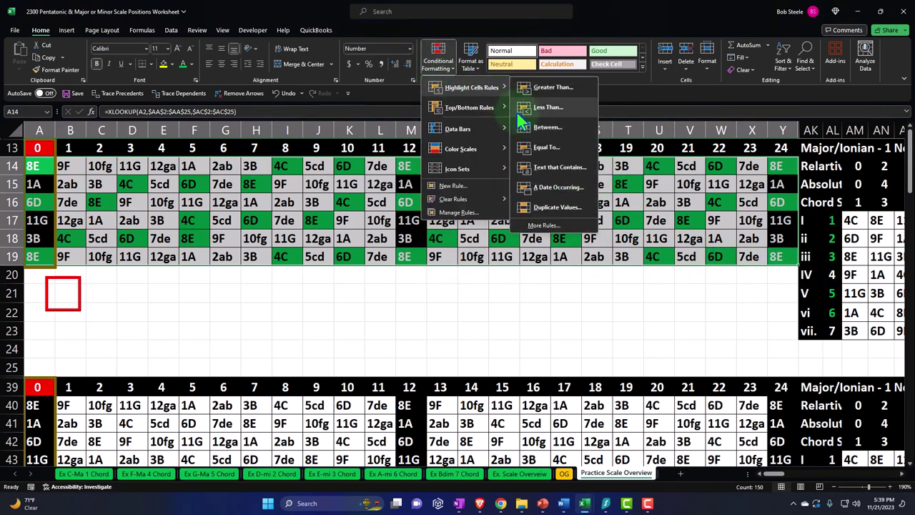
left_click(538, 147)
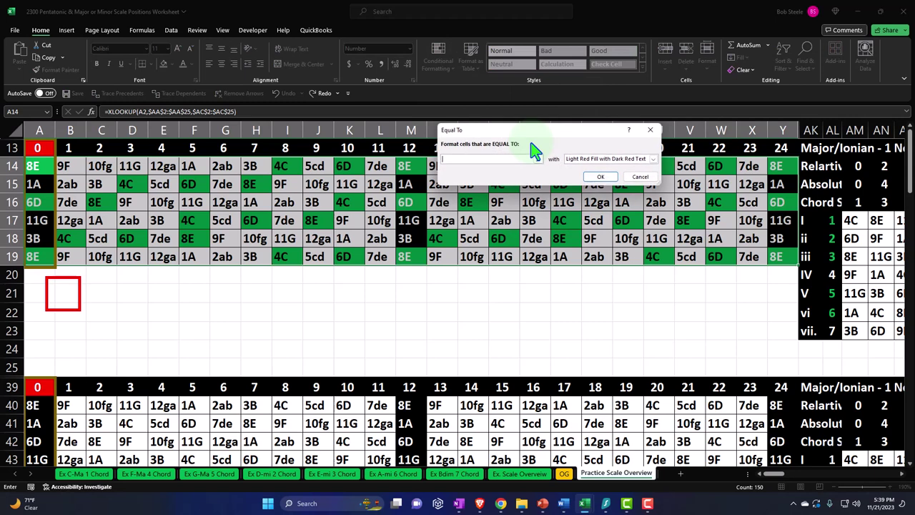
left_click(856, 292)
left_click(652, 159)
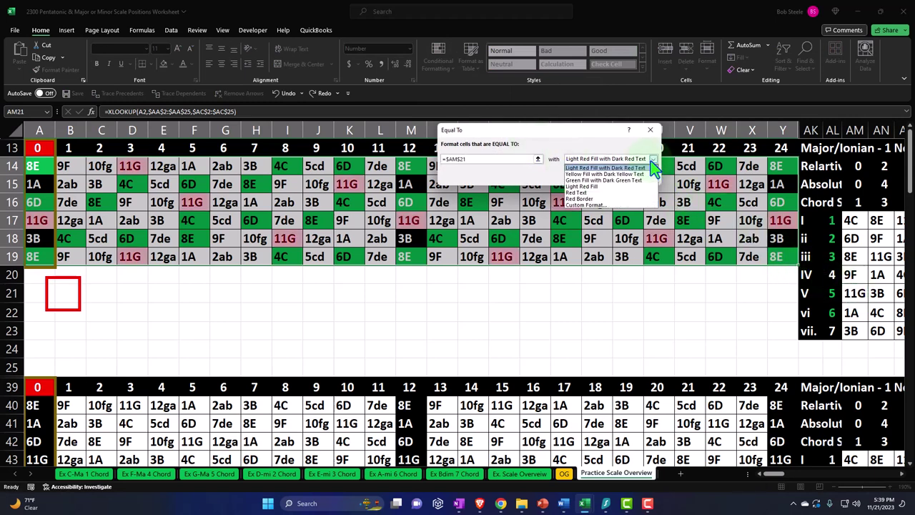
left_click(623, 207)
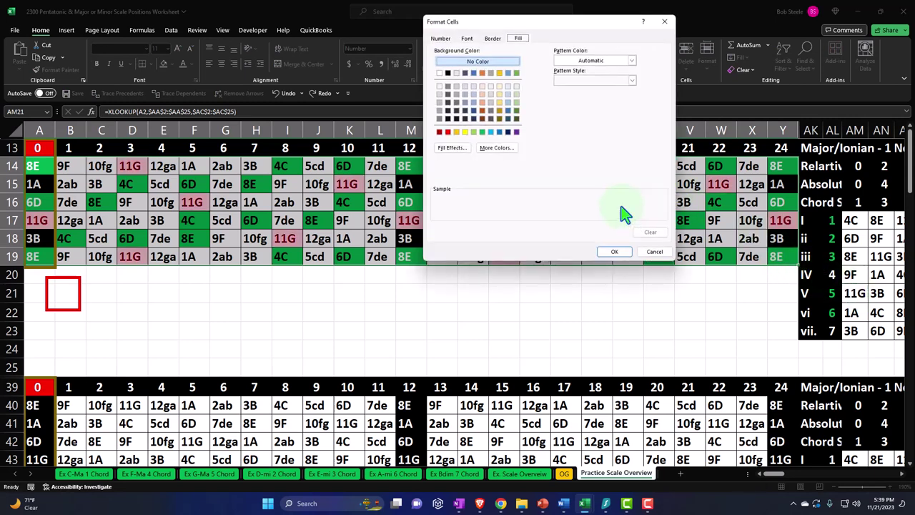
left_click(482, 132)
left_click(609, 250)
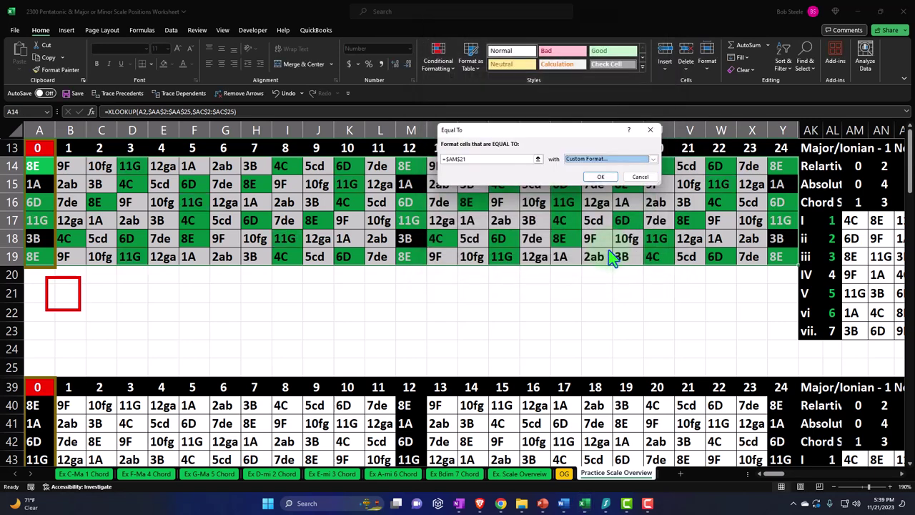
left_click(599, 178)
- Add an Equal To rule filling cells matching AM22 (1A) green
left_click(441, 62)
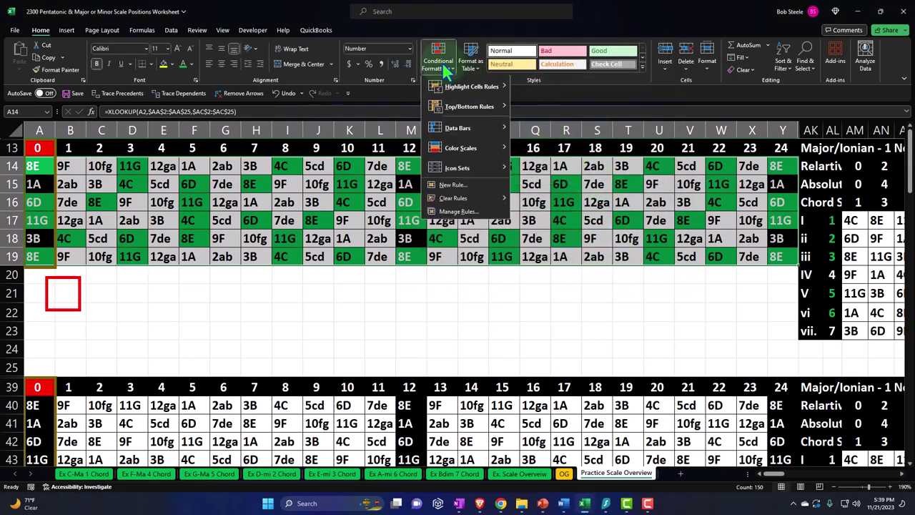
mouse_move(457, 87)
left_click(538, 150)
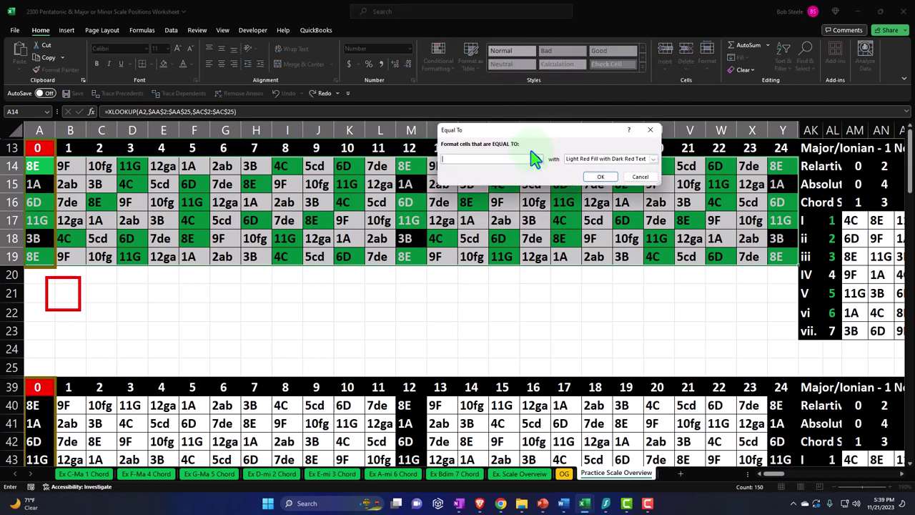
left_click(851, 313)
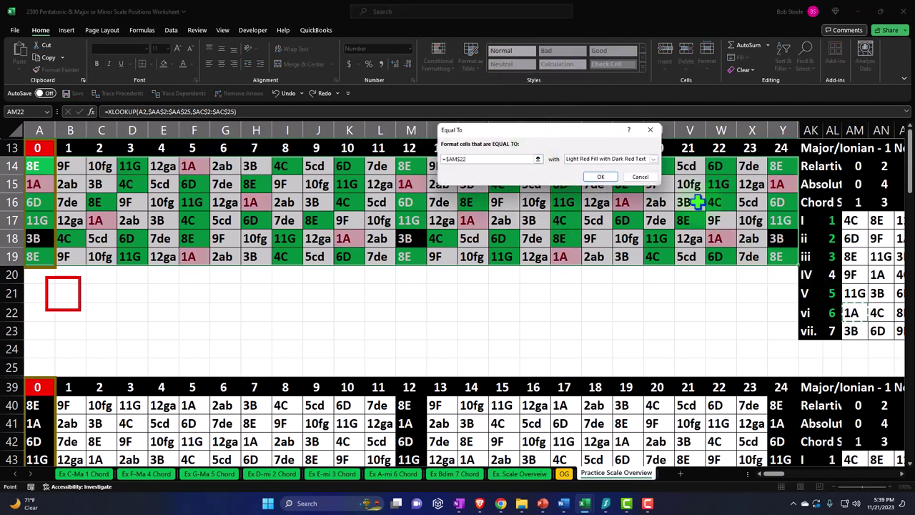
left_click(653, 159)
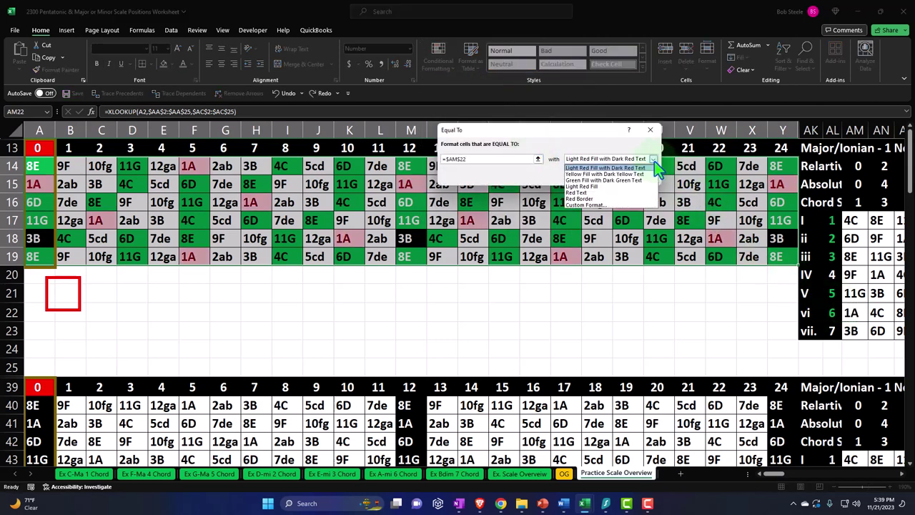
left_click(606, 206)
left_click(483, 131)
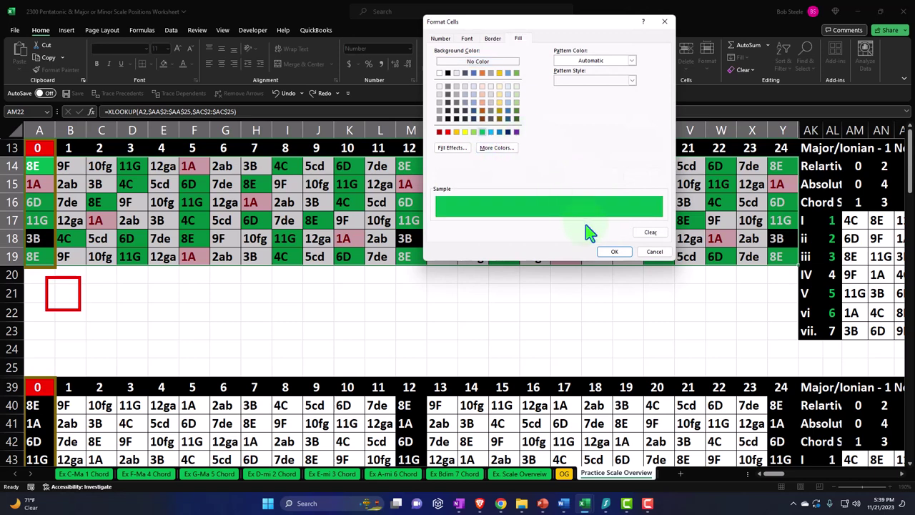
left_click(608, 249)
left_click(605, 180)
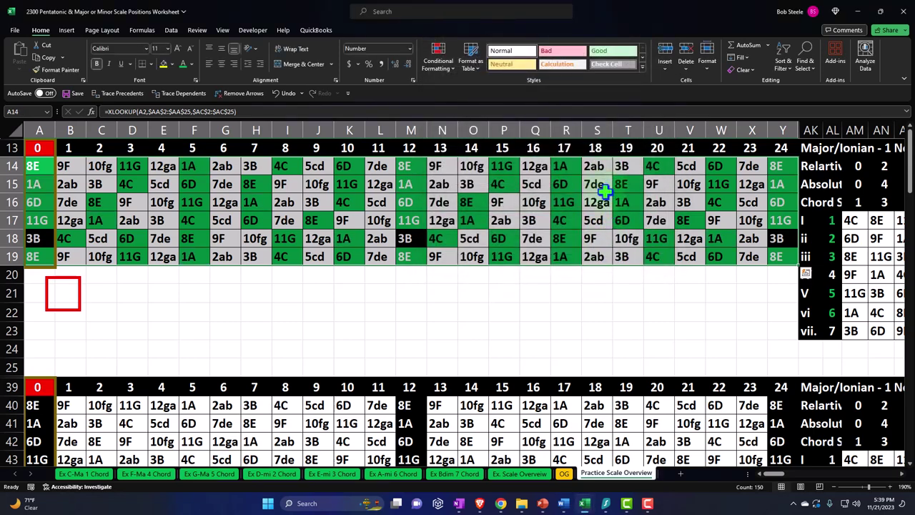
- Move the red outline box over frets 5–8 (F13:I19), then switch to the Ex G-Ma 5 Chord sheet
left_click(731, 327)
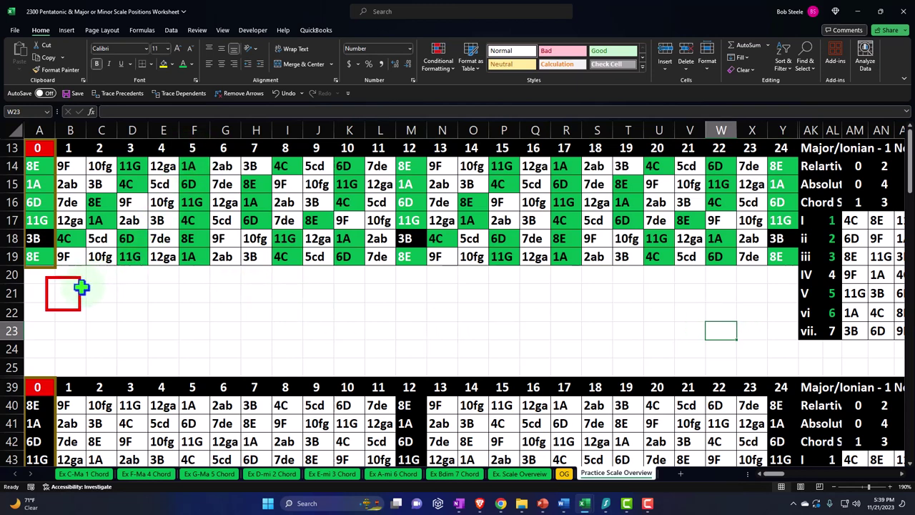
left_click_drag(80, 287, 303, 267)
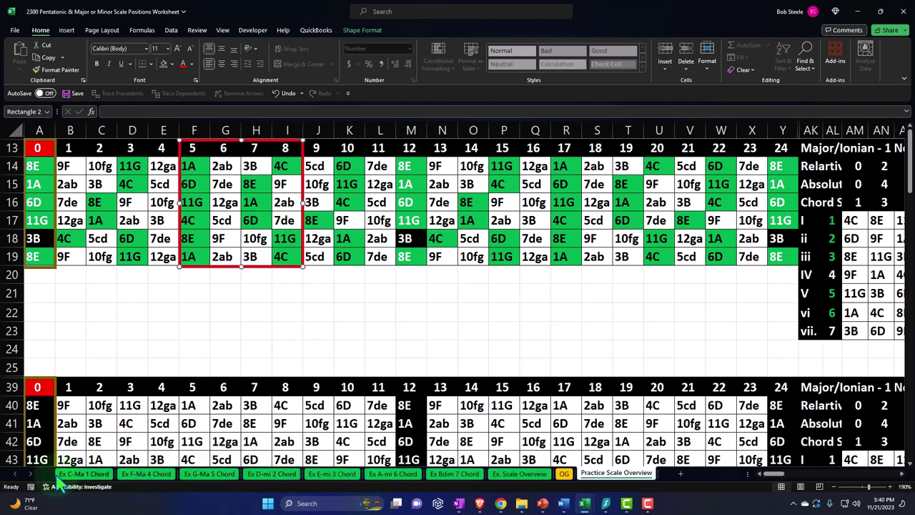
left_click(206, 475)
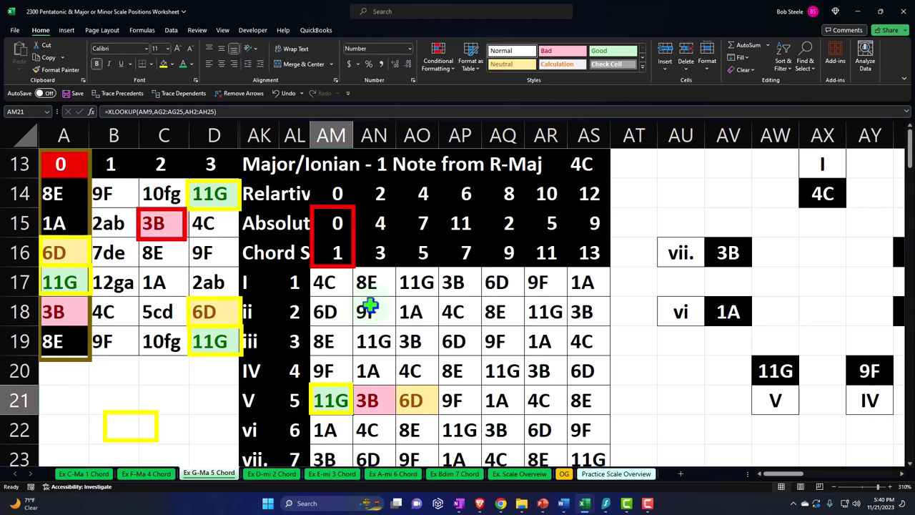
- On Practice Scale Overview, select the chord-tone cells inside the red box, including 8E and 4C
left_click(602, 478)
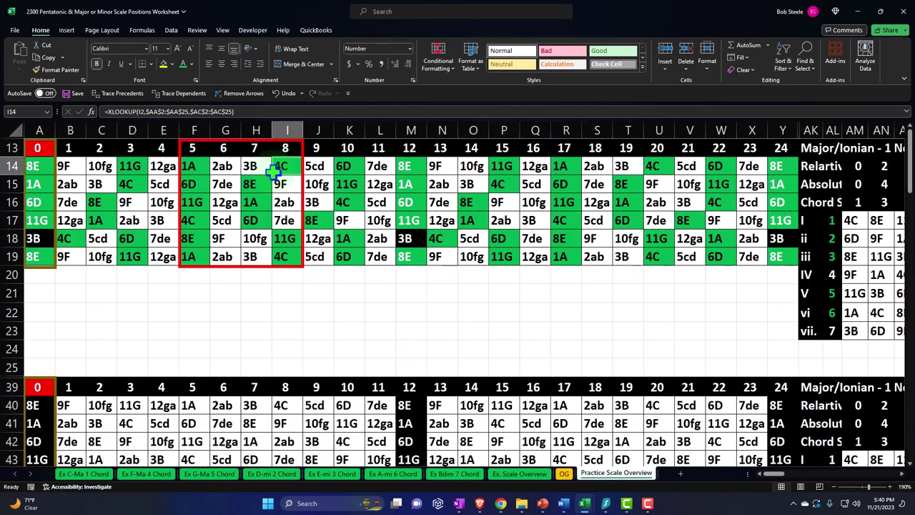
left_click(251, 184, "ctrl")
left_click(193, 202, "ctrl")
left_click(201, 222, "ctrl")
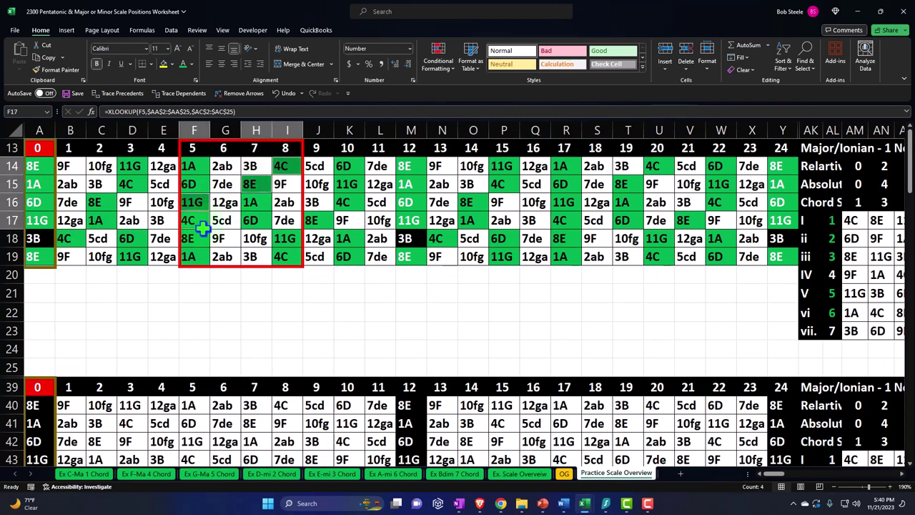
left_click(190, 239, "ctrl")
left_click(283, 253, "ctrl")
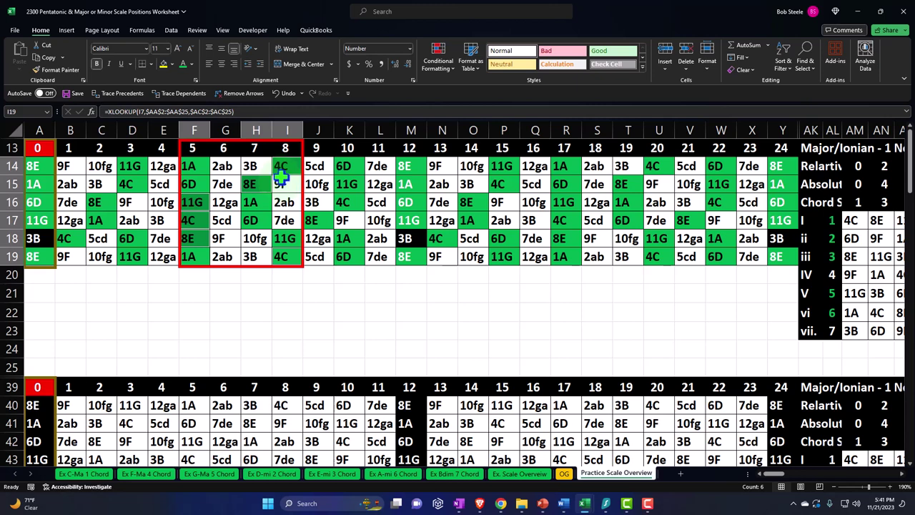
left_click(283, 167)
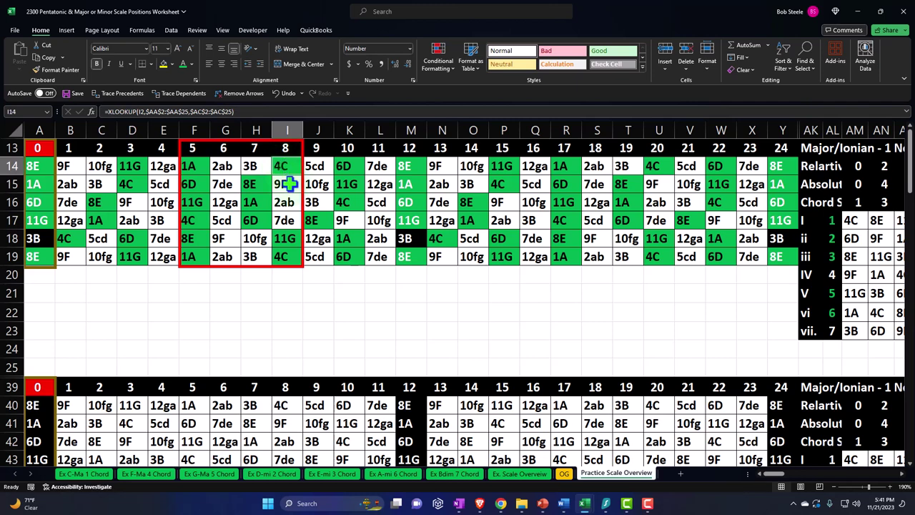
- Place a copy of the red position box over frets 7–10
left_click(272, 266)
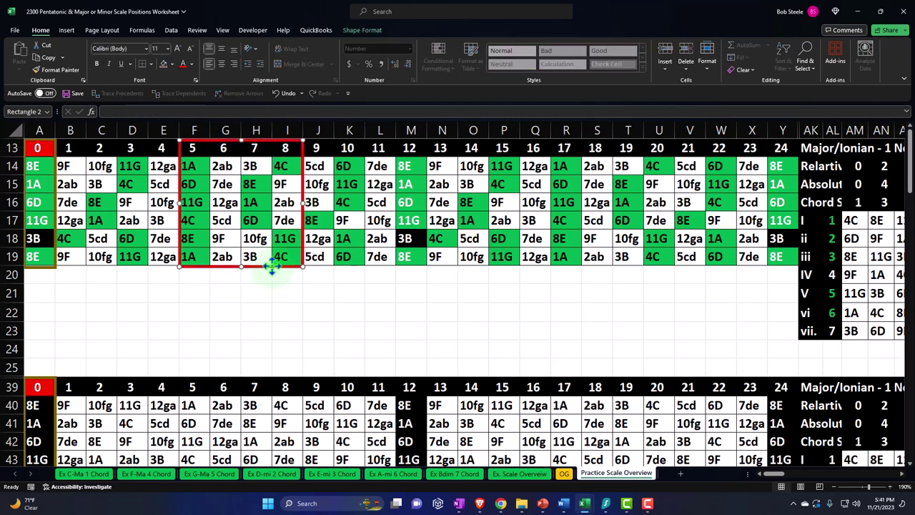
mouse_move(272, 266)
left_mouse_down()
mouse_move(278, 288)
mouse_move(274, 281)
left_mouse_up()
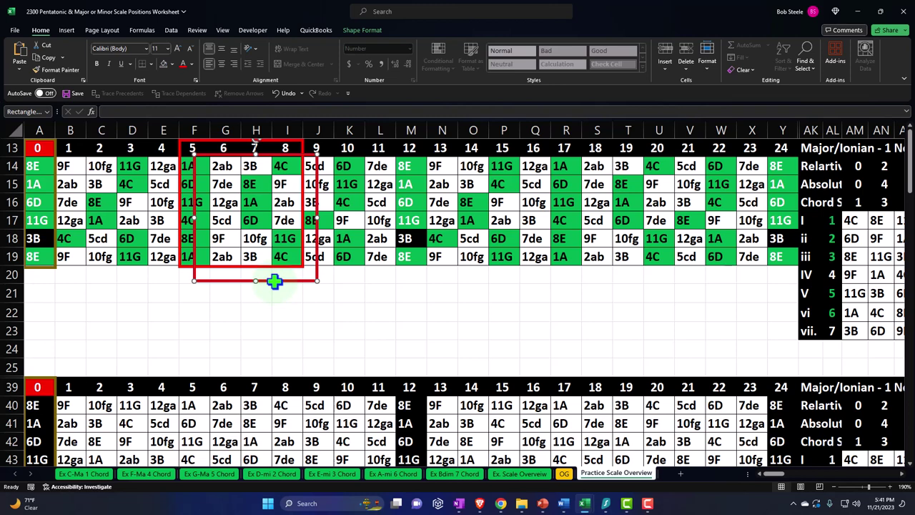
left_click_drag(274, 281, 322, 266)
left_click(286, 165)
- Check the notes inside the copied box, from K14 through H17 to K18
left_click(348, 166)
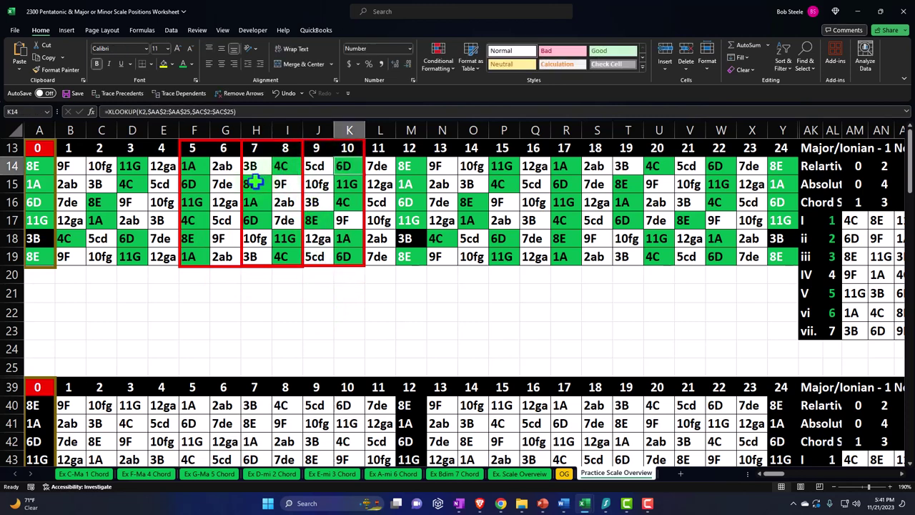
left_click(255, 183)
left_click(348, 183)
left_click(256, 202)
left_click(348, 202)
left_click(255, 220)
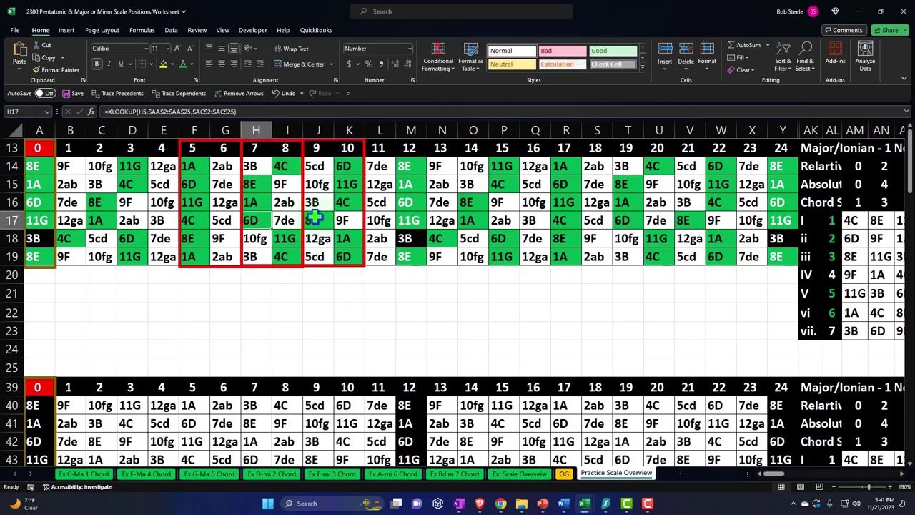
left_click(315, 220)
left_click(286, 238)
left_click(348, 238)
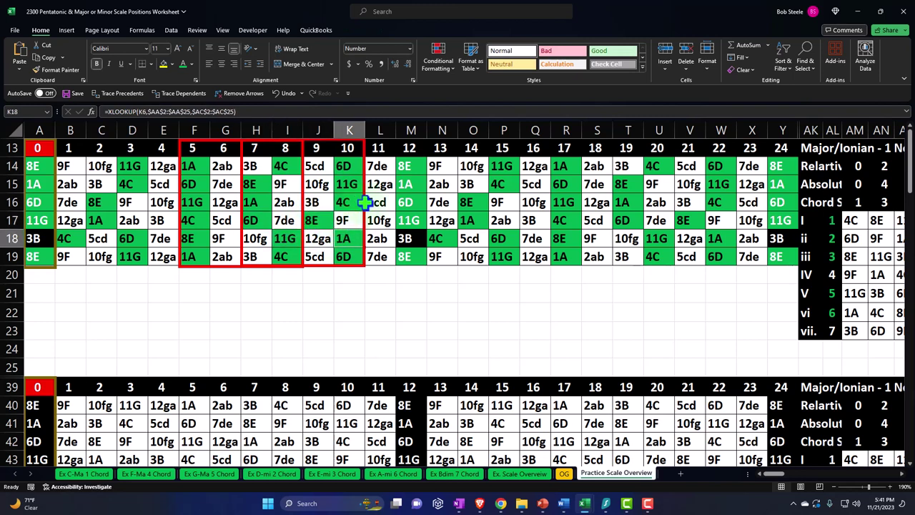
- Give the frets 7–10 box a yellow outline and extend the red box slightly lower
left_click(365, 202)
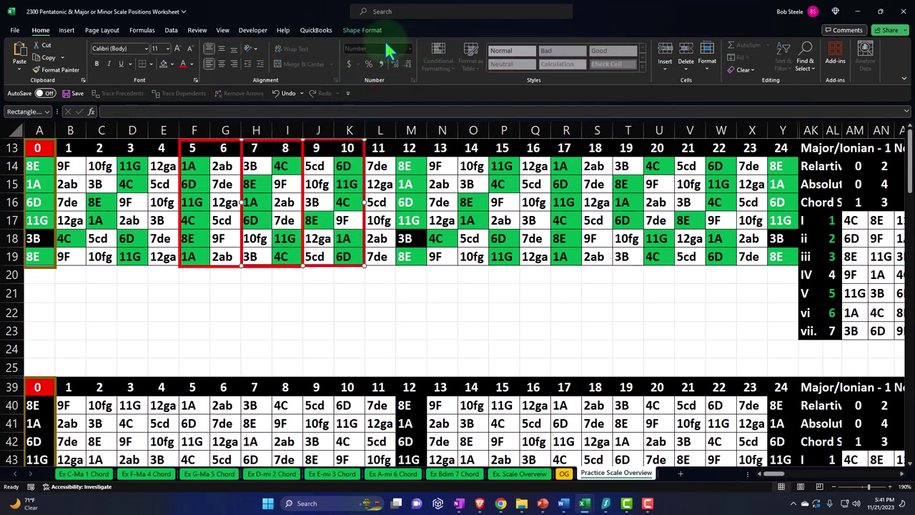
left_click(362, 30)
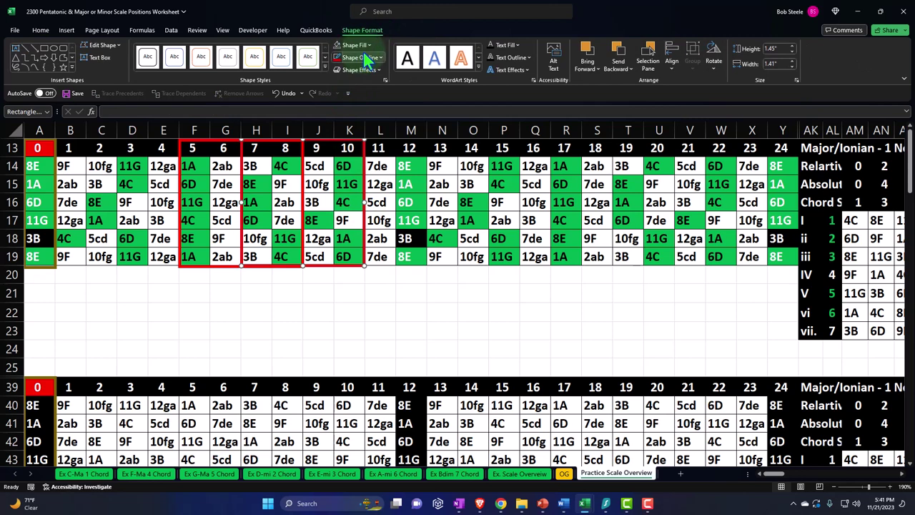
left_click(362, 57)
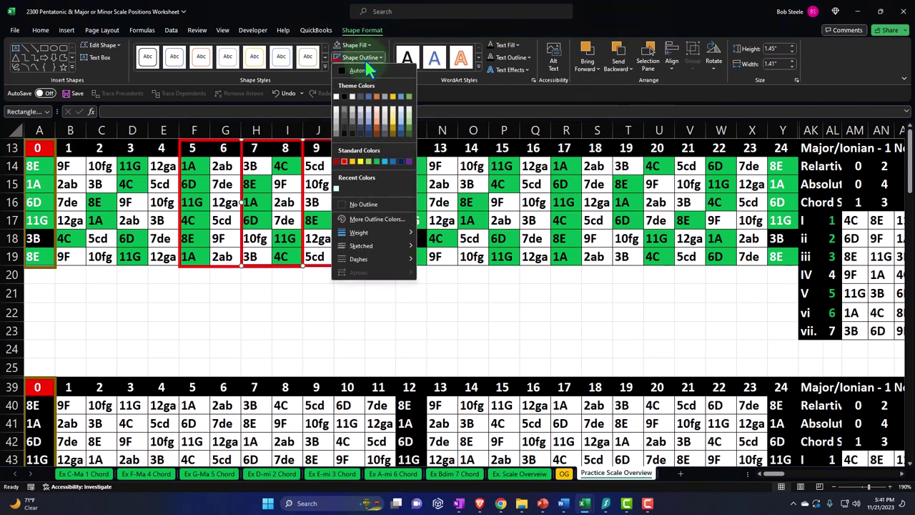
left_click(361, 163)
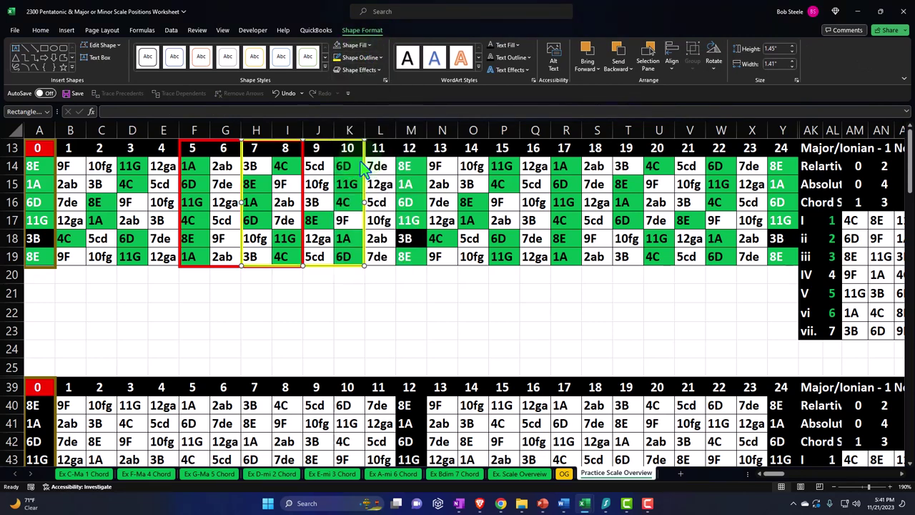
left_click(224, 266)
left_click_drag(241, 267, 243, 271)
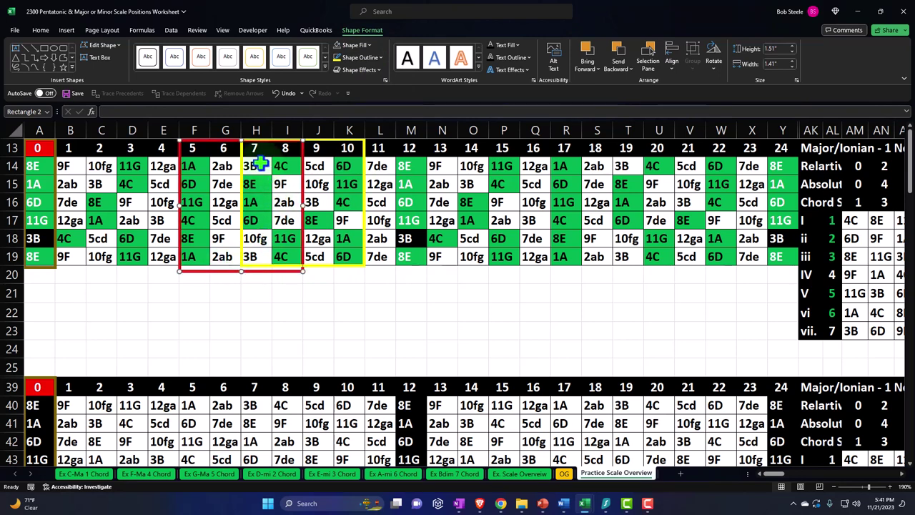
left_click_drag(254, 166, 290, 254)
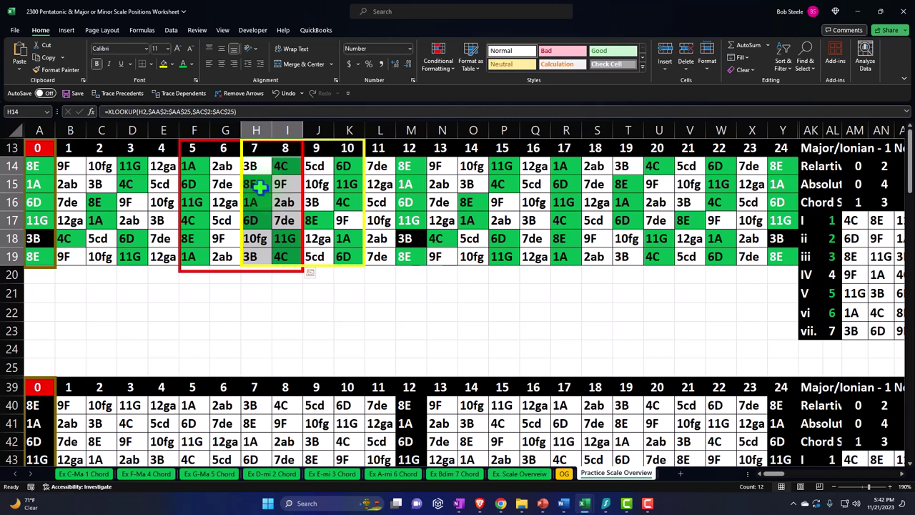
left_click_drag(251, 184, 256, 222)
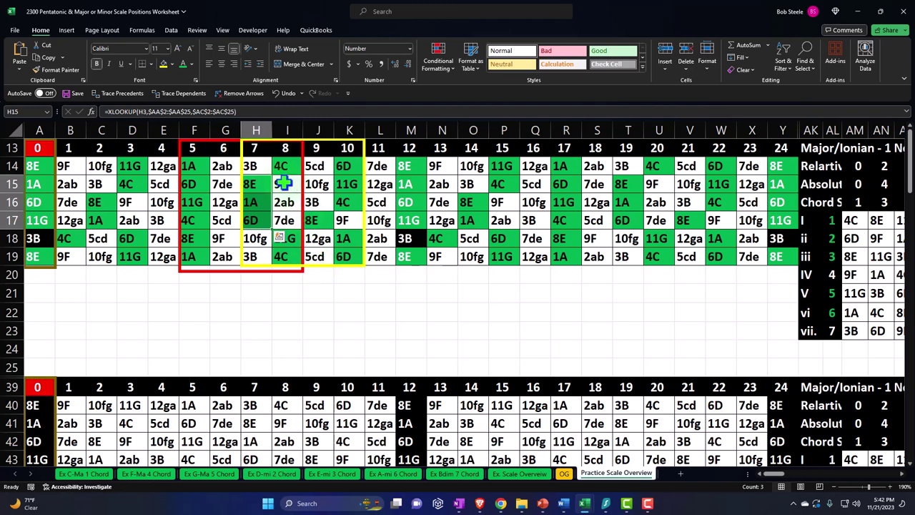
- Copy the yellow box onto frets 9–12 and nudge it slightly down
left_click(323, 264)
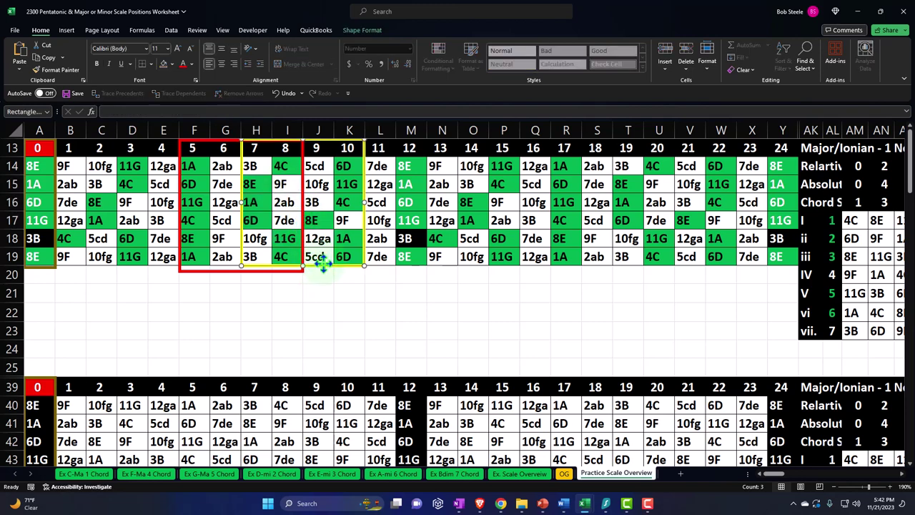
left_click_drag(323, 263, 370, 268)
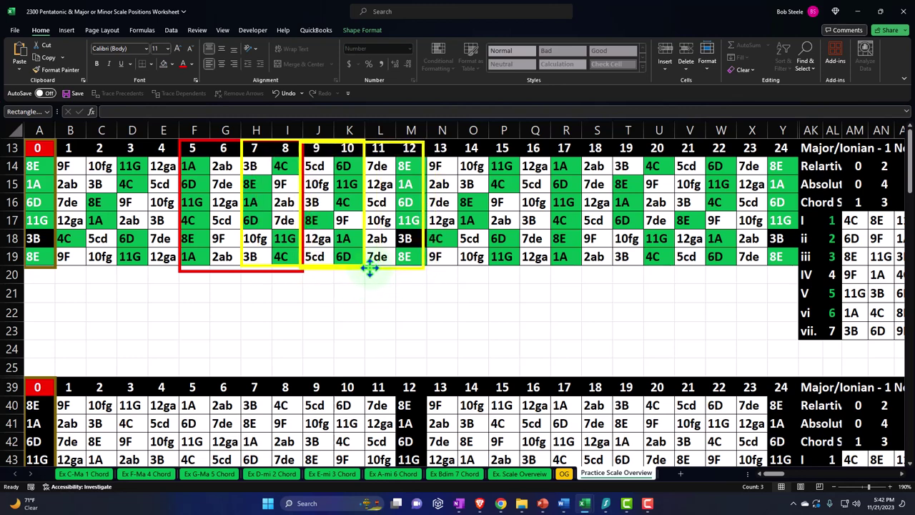
left_click(370, 268)
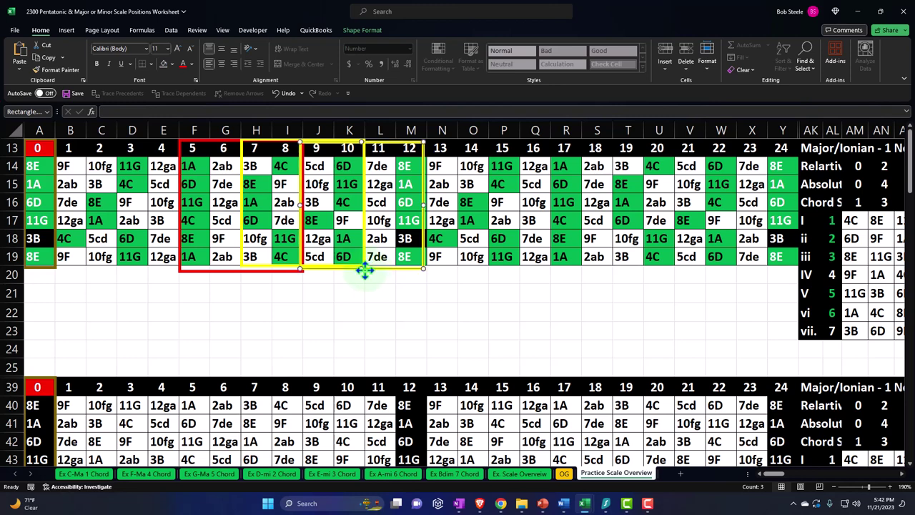
left_click_drag(361, 273, 362, 279)
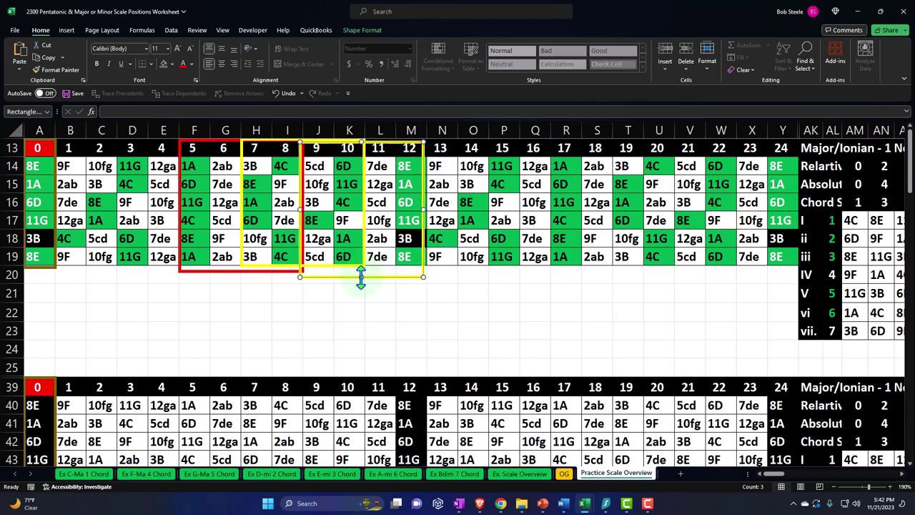
- Give the new box no fill and a light-green outline, then nudge it into place
left_click(358, 31)
left_click(354, 44)
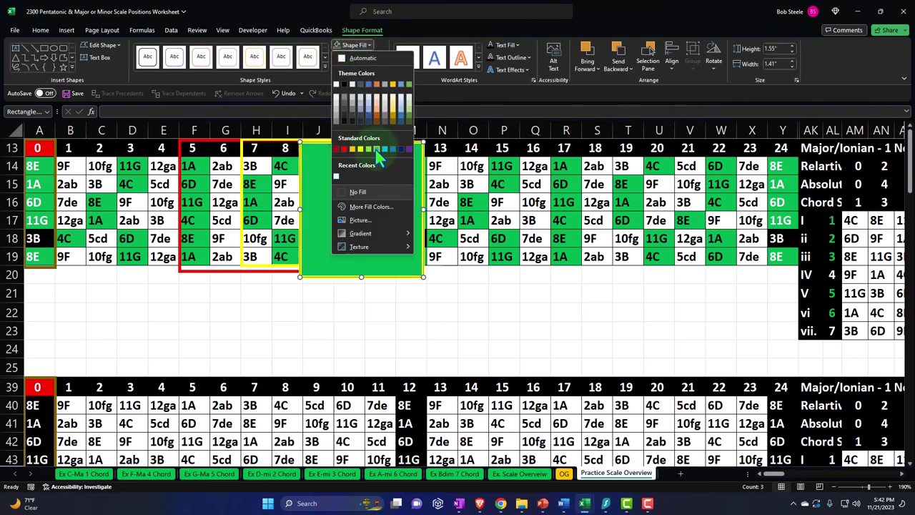
left_click(357, 192)
left_click(361, 58)
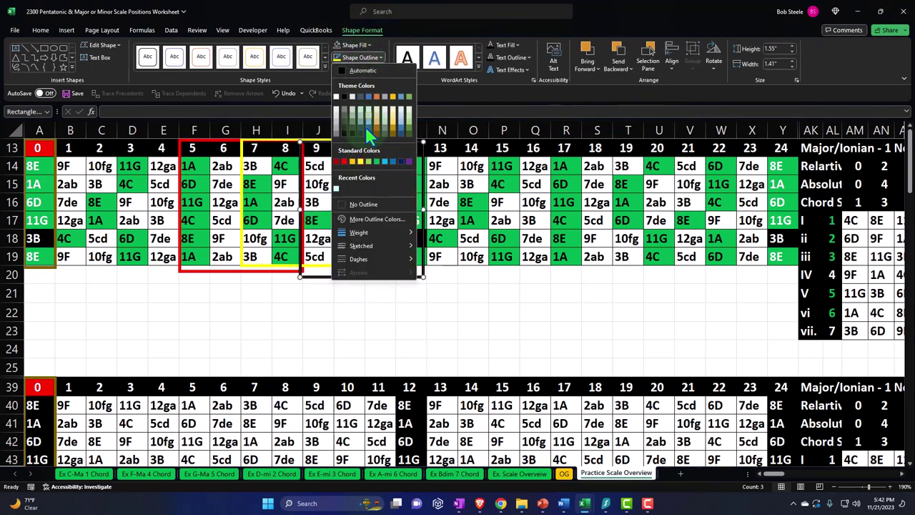
left_click(375, 162)
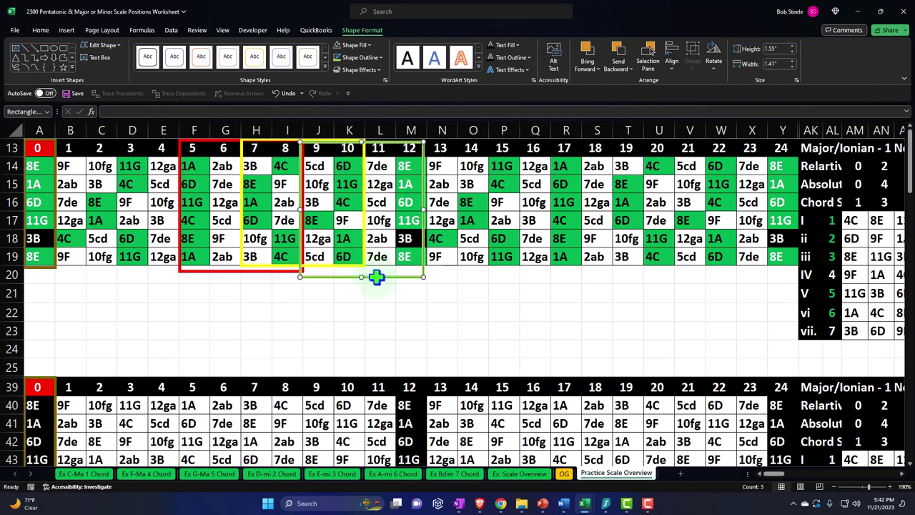
left_click_drag(377, 277, 378, 276)
- Check the notes inside the green box, including K14, M14, M16 and K18
left_click(351, 166)
left_click(404, 167)
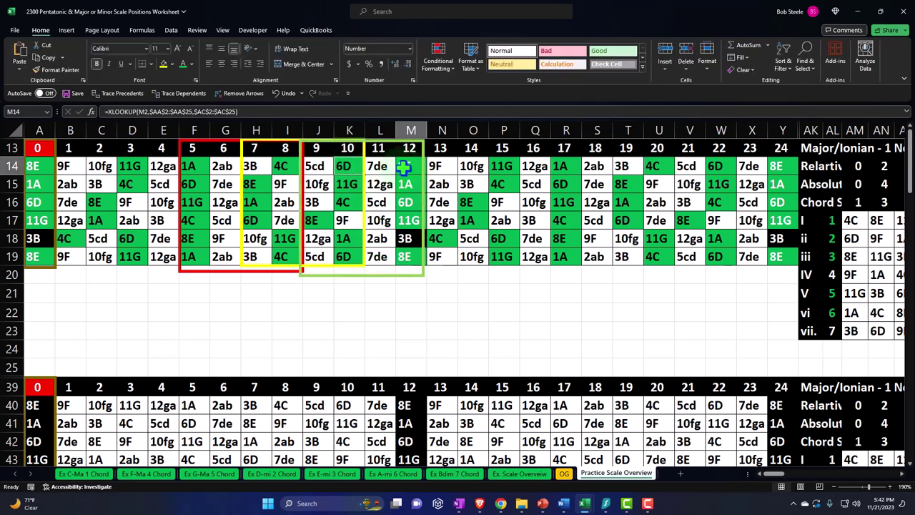
left_click(404, 202)
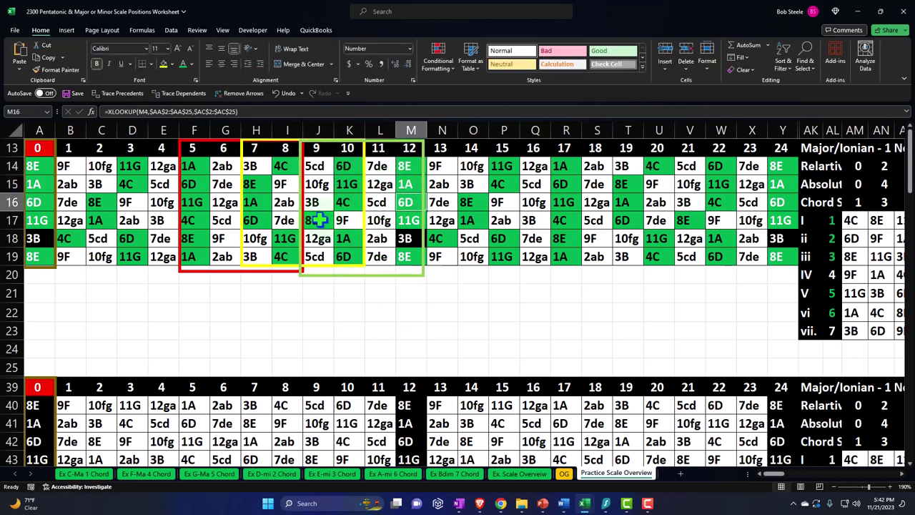
left_click(319, 220)
left_click(406, 220)
left_click(349, 238)
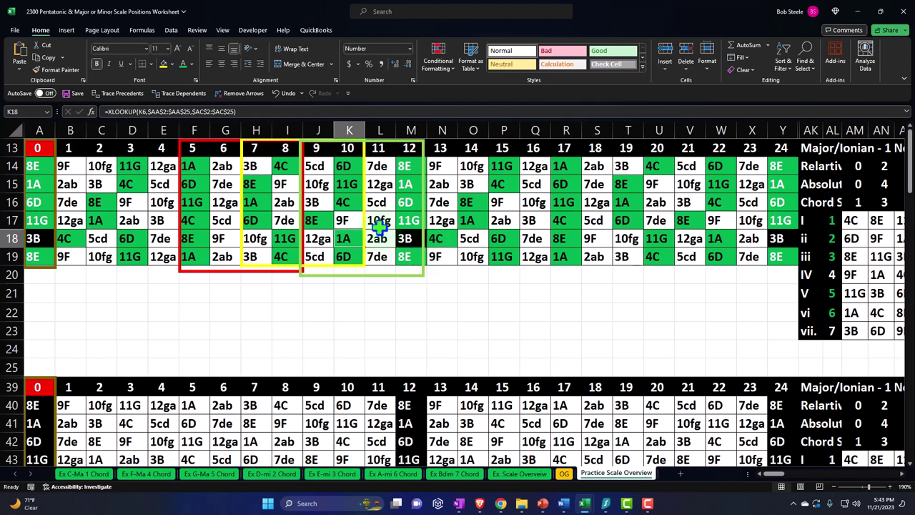
- Stretch the green box rightward to include fret 13, then check cells J14 through K15
left_click(424, 209)
left_click_drag(424, 210, 456, 209)
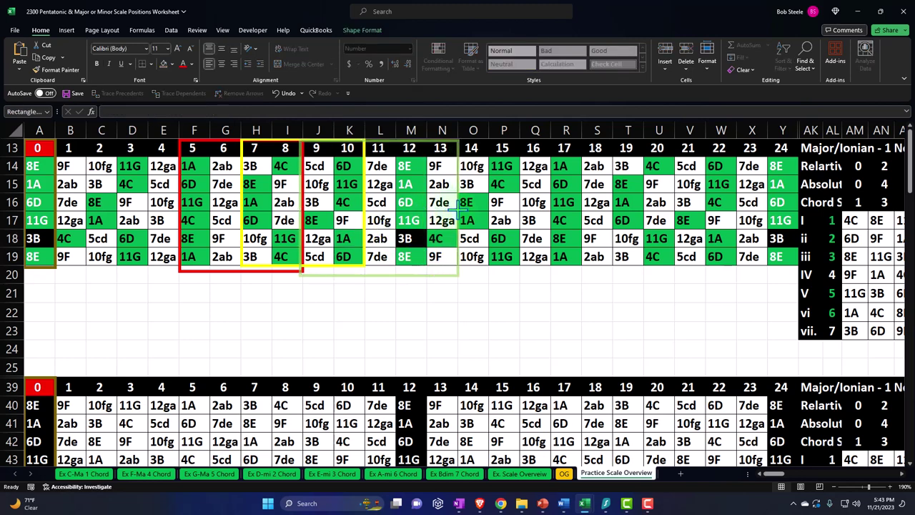
left_click(325, 163)
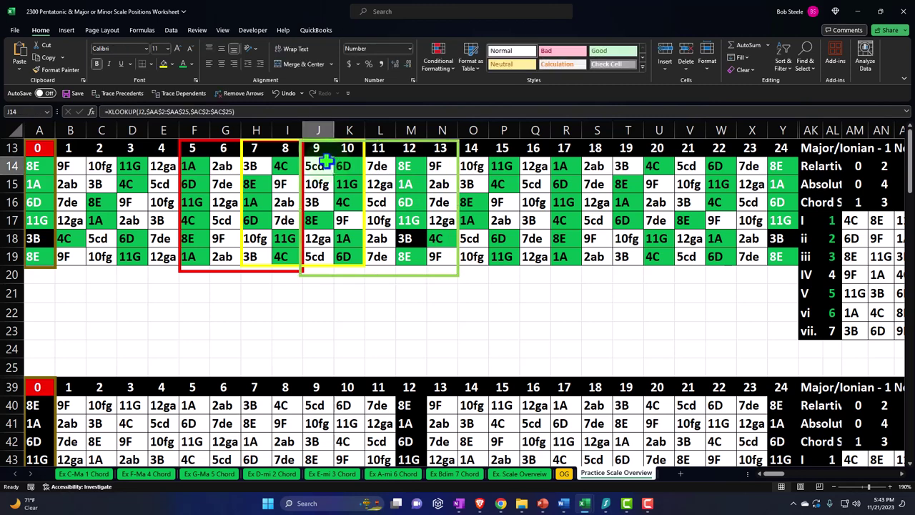
key("Right")
key("Right")
key("Right")
key("Right")
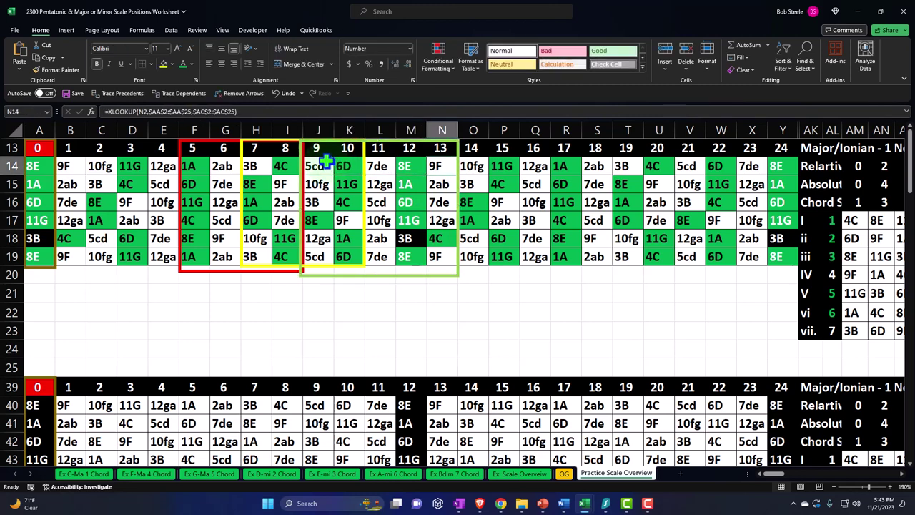
left_click(261, 183)
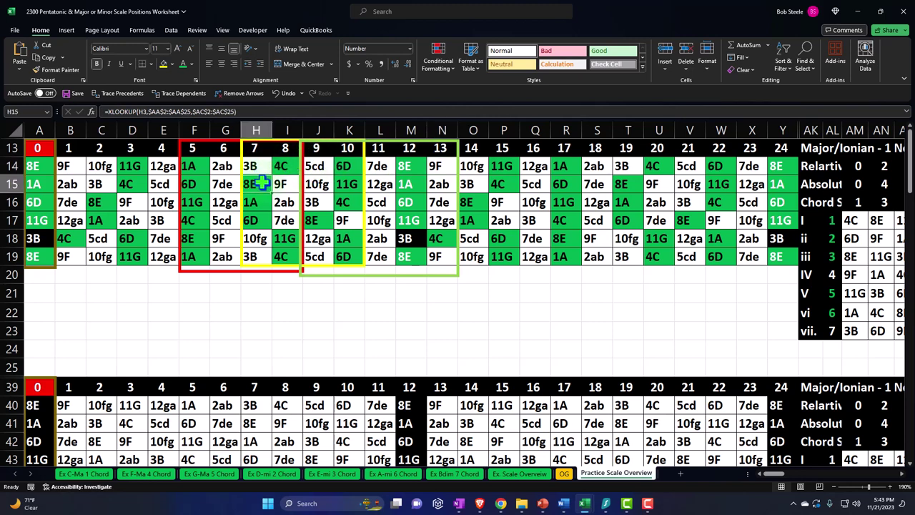
key("Right")
key("Right")
key("Right")
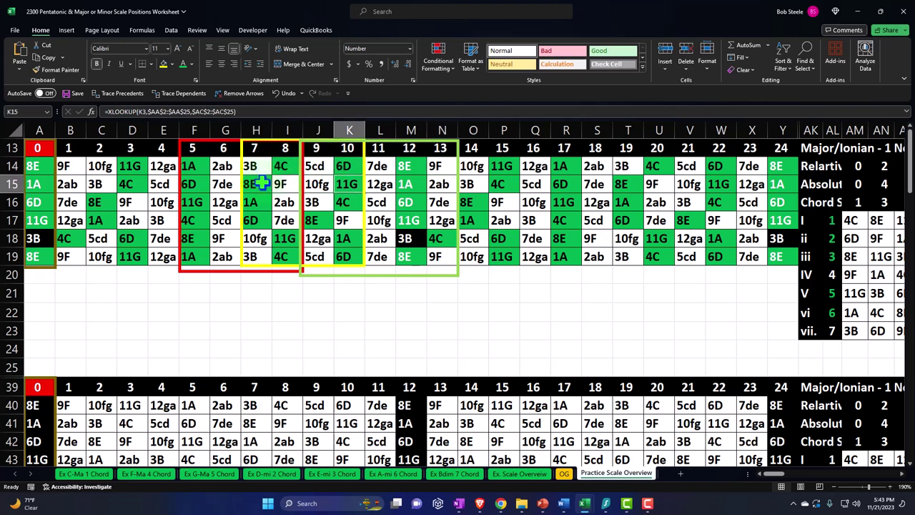
- Select the cells from fret 7 onward, then check notes M18, N18 and J17
left_click_drag(254, 149, 344, 251)
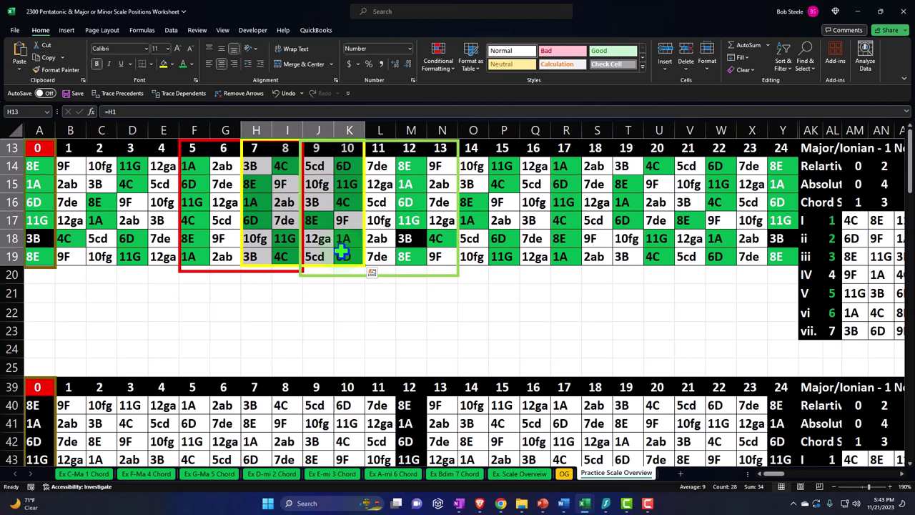
left_click(409, 239)
left_click(442, 244)
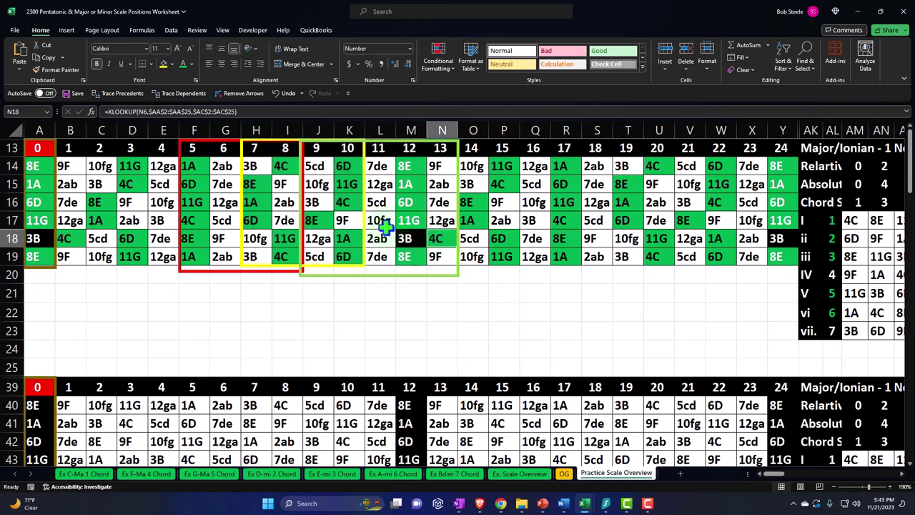
left_click(320, 216)
left_click(435, 238)
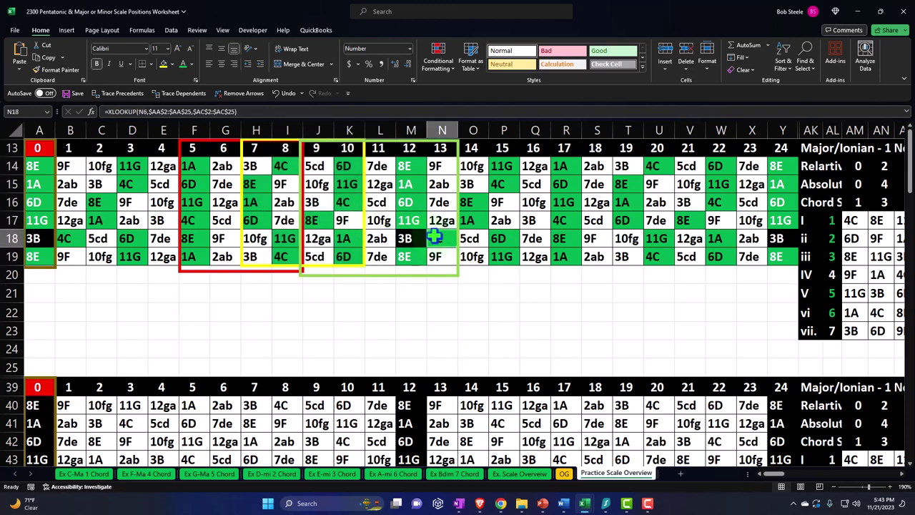
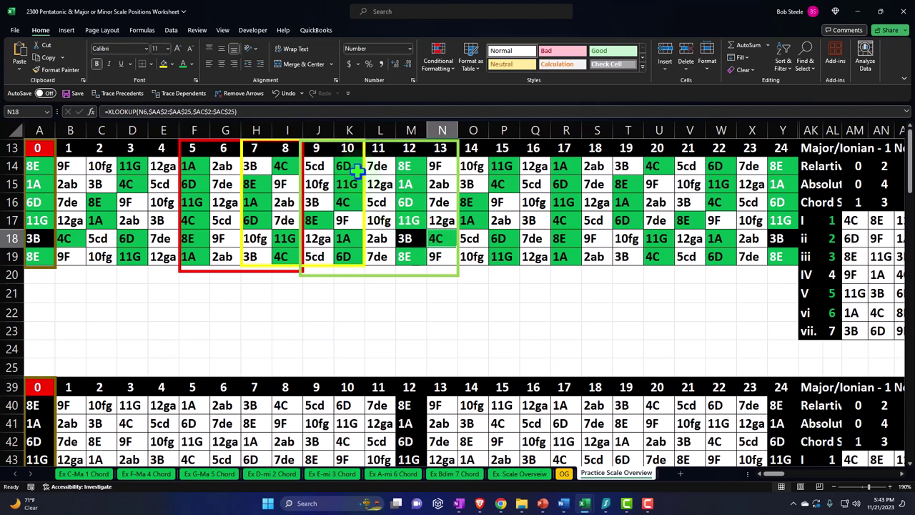
- Copy the light green box right over frets 14–18 and enter labels 1, G, 2 in row 21
left_click(390, 275)
left_click_drag(391, 275, 552, 288)
left_click(209, 300)
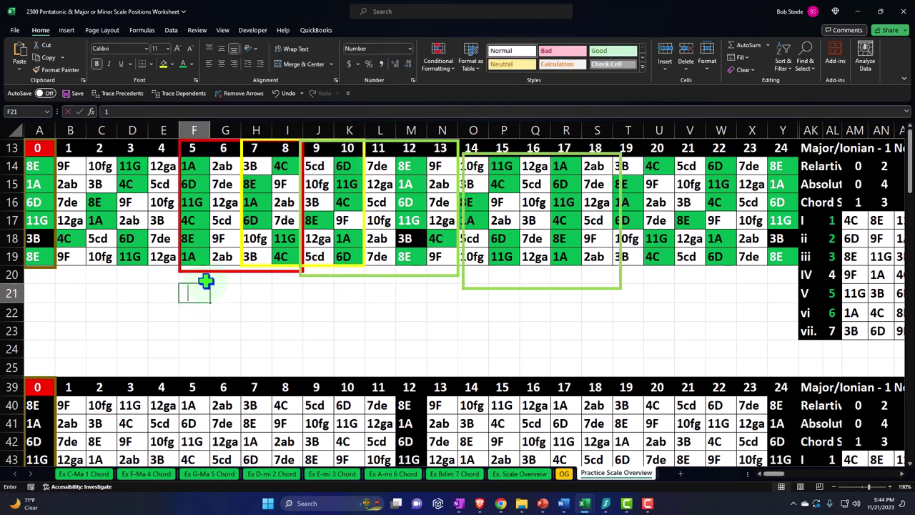
key("Tab")
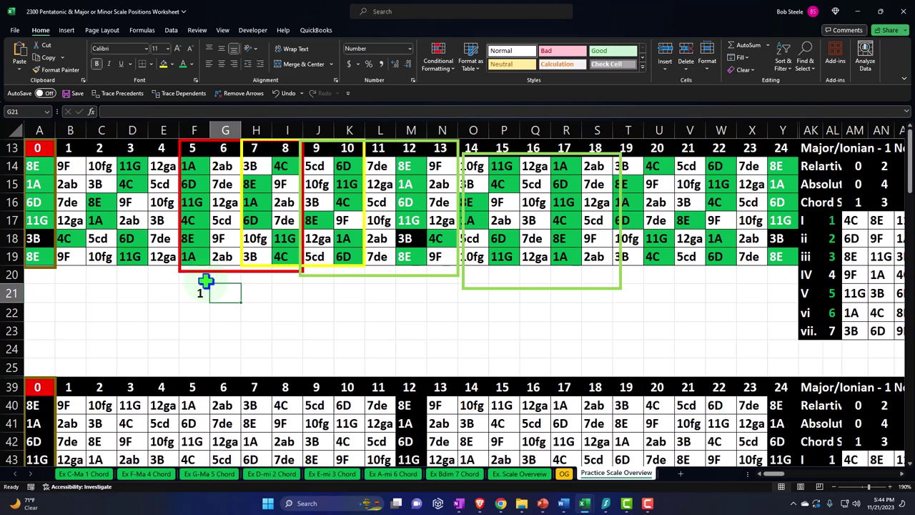
type("G")
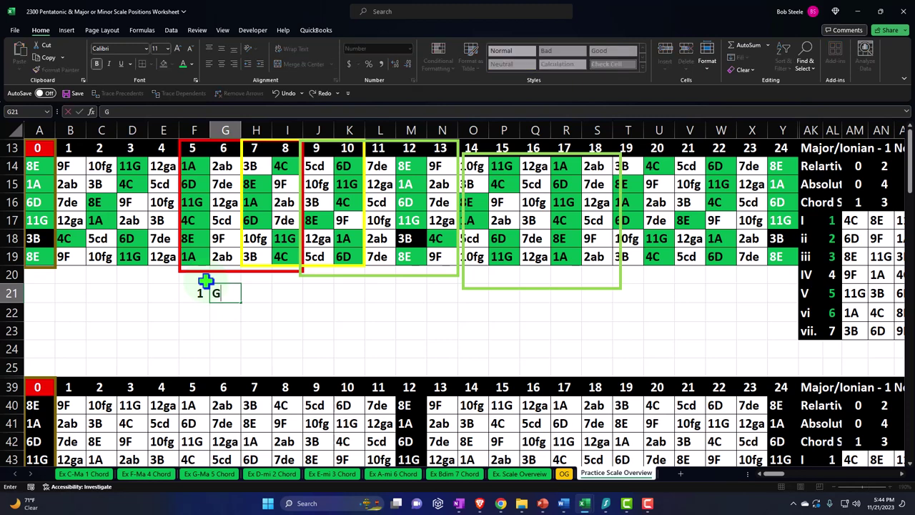
key("Tab")
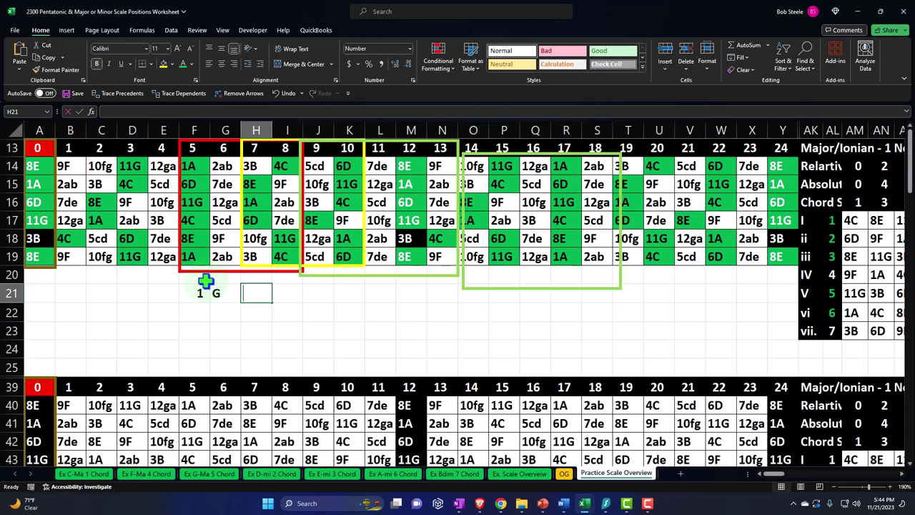
type("2")
key("Tab")
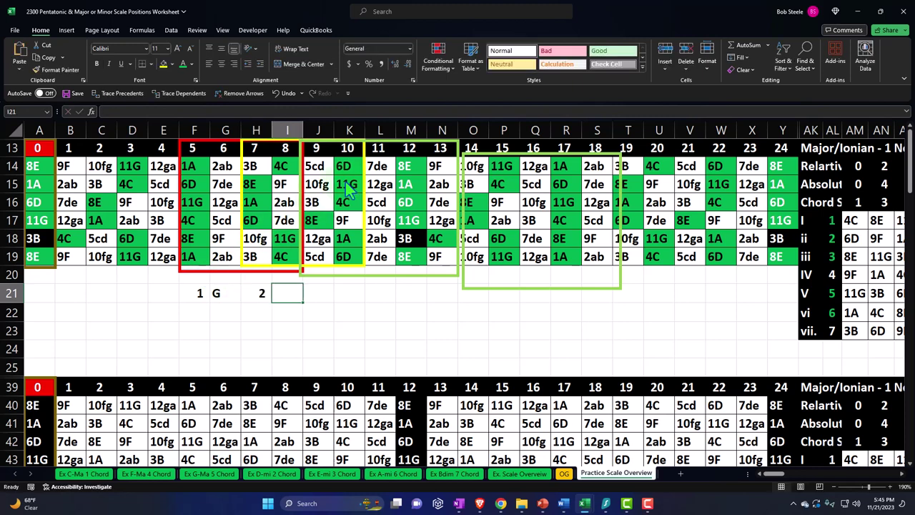
- Enter the CAGED sequence C, A, G, E, D in row 23 starting at F23
left_click_drag(349, 187, 326, 223)
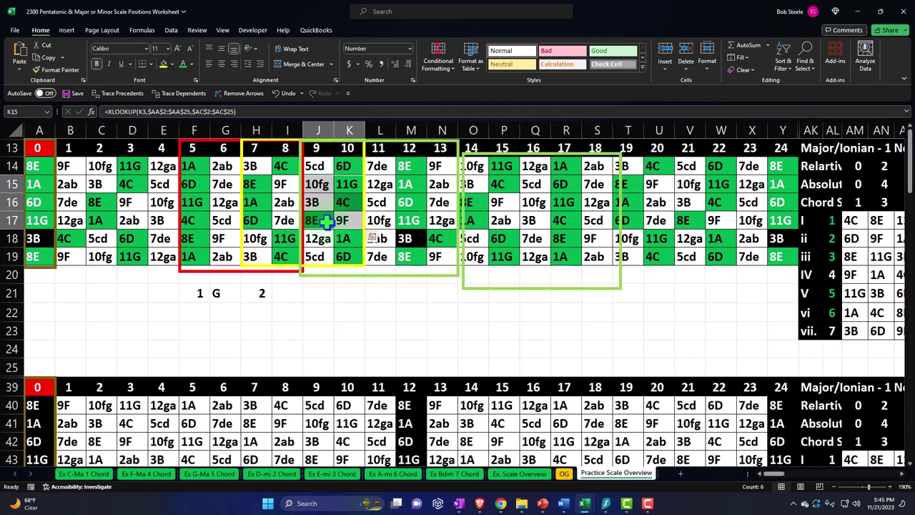
left_click(290, 295)
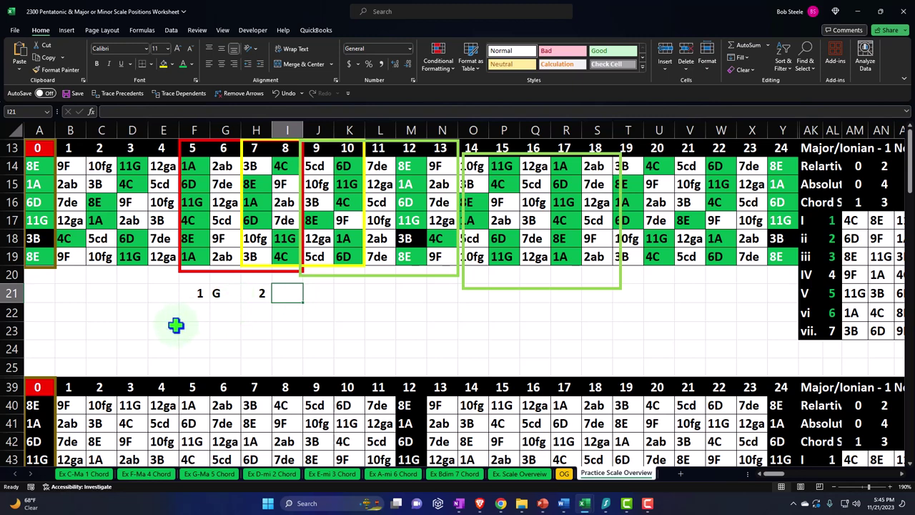
left_click(197, 330)
type("C")
key("Tab")
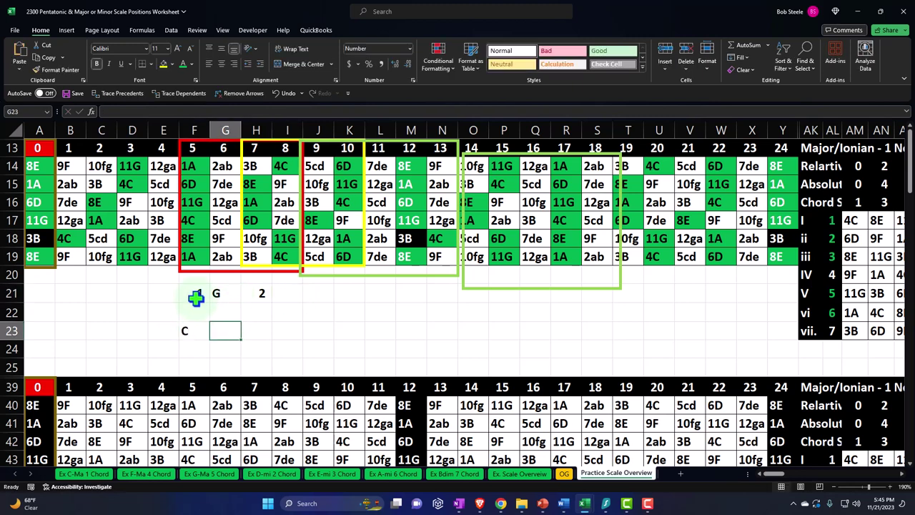
type("A")
key("Tab")
type("G")
key("Tab")
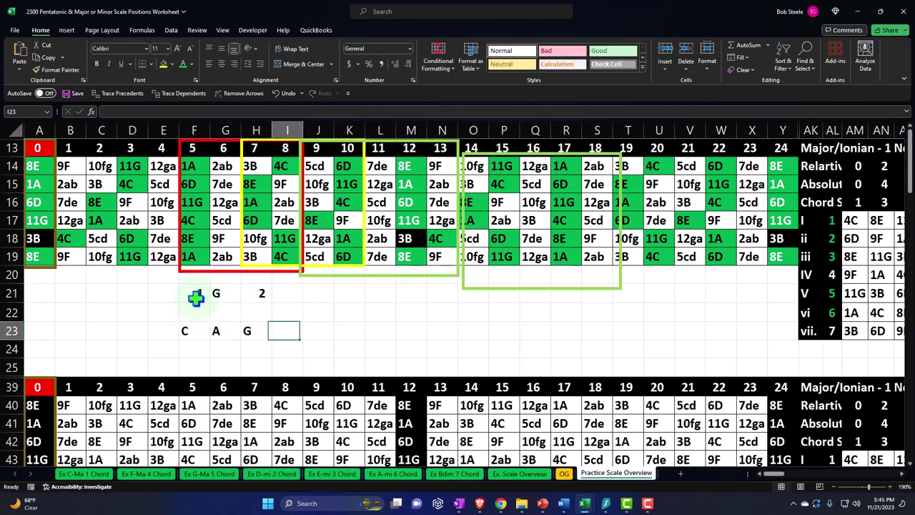
type("E")
key("Tab")
type("D")
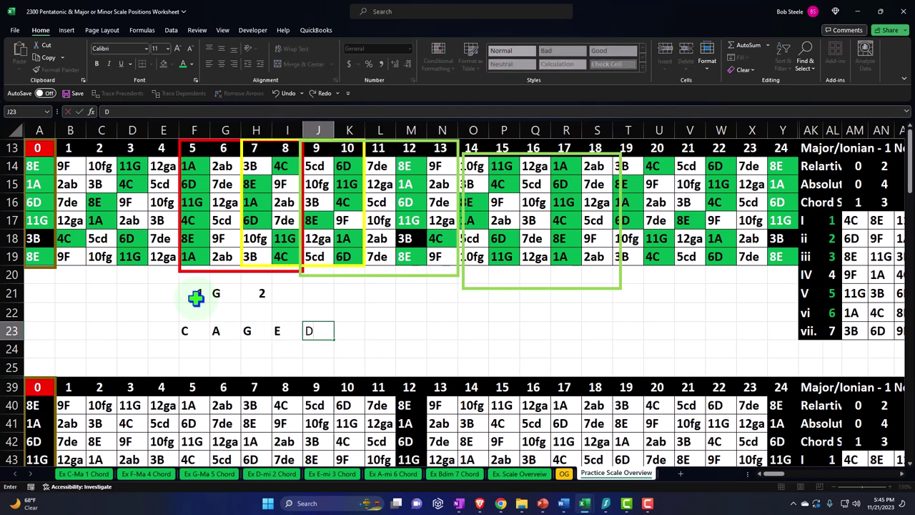
key("Tab")
- Complete the row 21 labels with E, 3 and D from cell I21
key("Up")
key("Up")
key("Left")
key("Left")
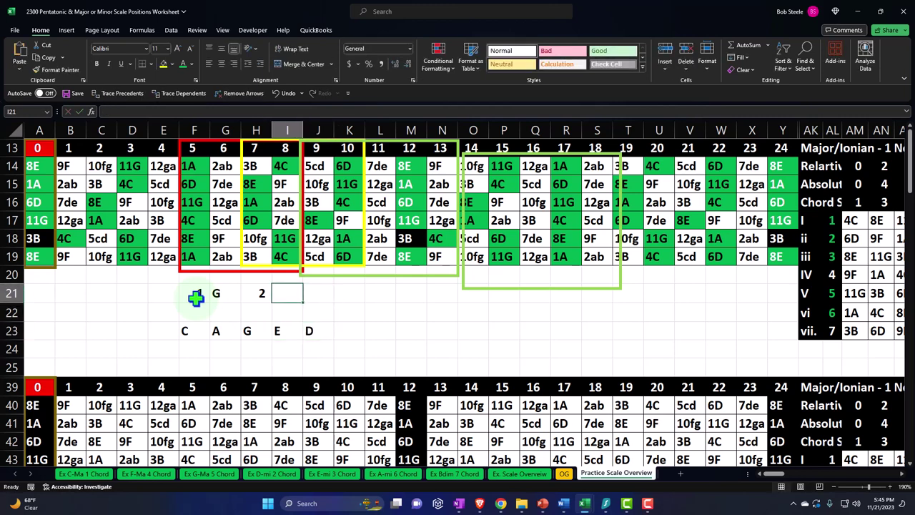
type("E")
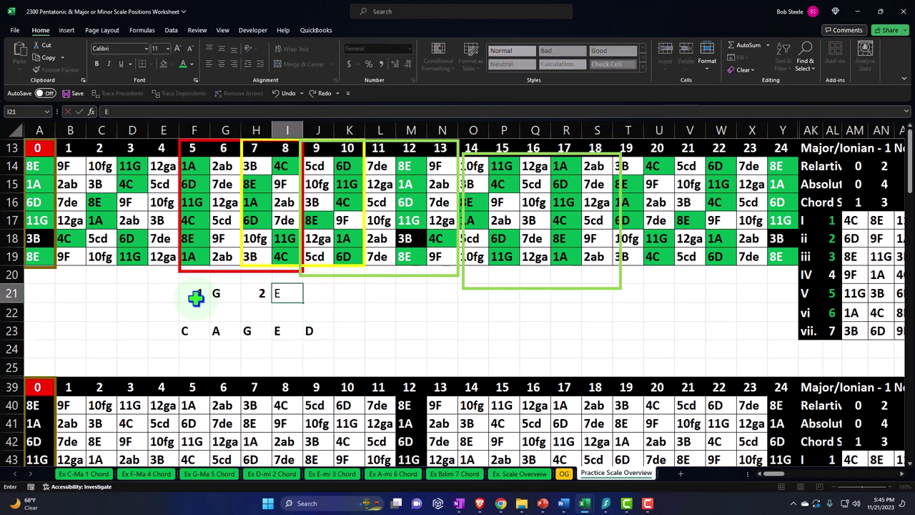
key("Tab")
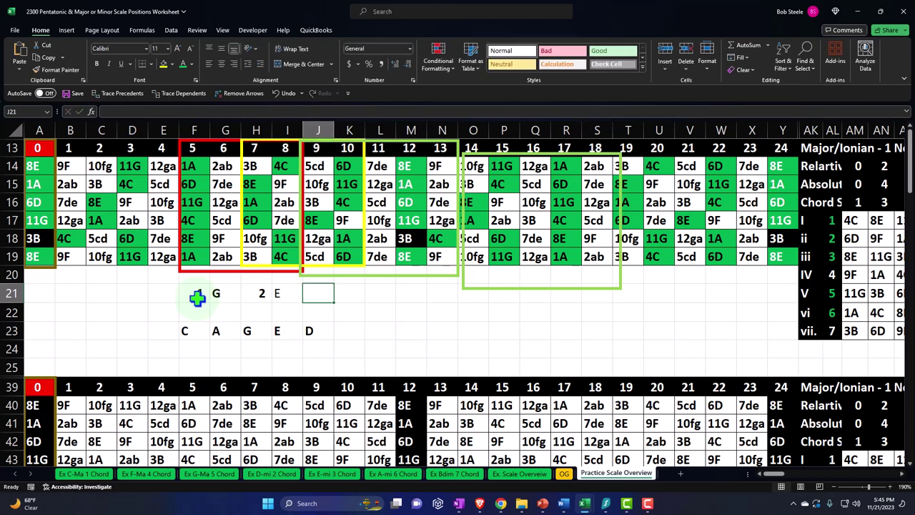
type("3")
key("Tab")
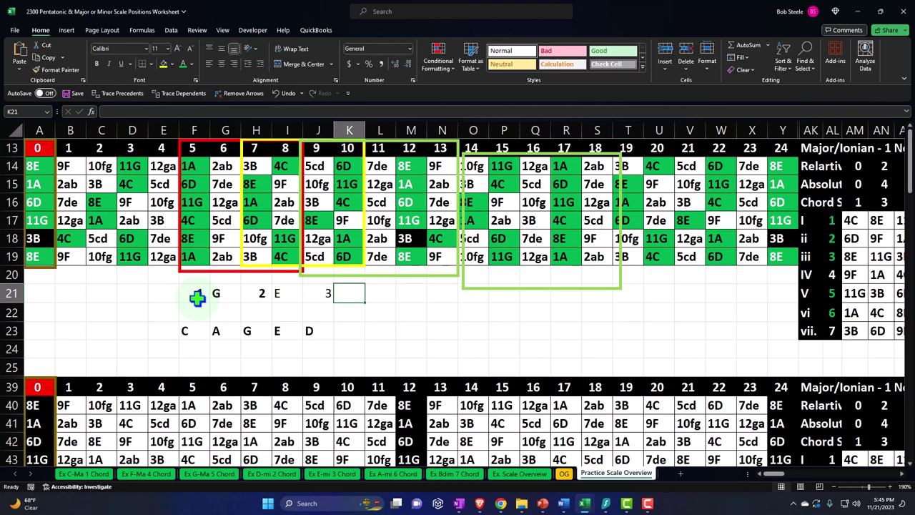
type("D")
key("Tab")
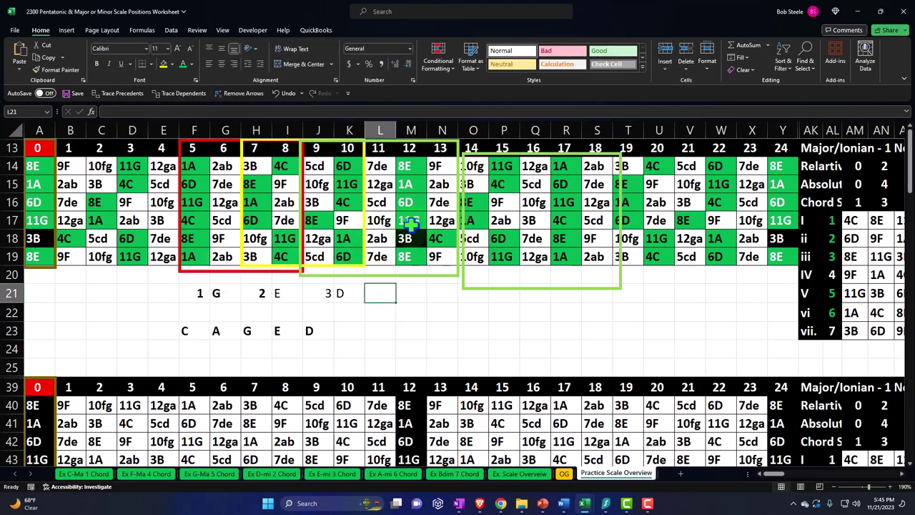
- Shift the copied rectangle and pull its right edge in to column P, checking the enclosed notes
left_click_drag(406, 222, 434, 254)
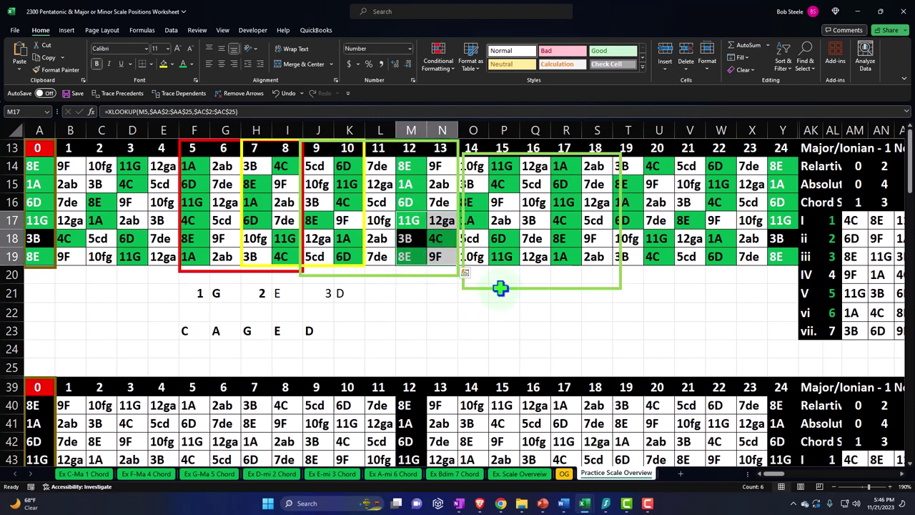
left_click_drag(500, 288, 473, 268)
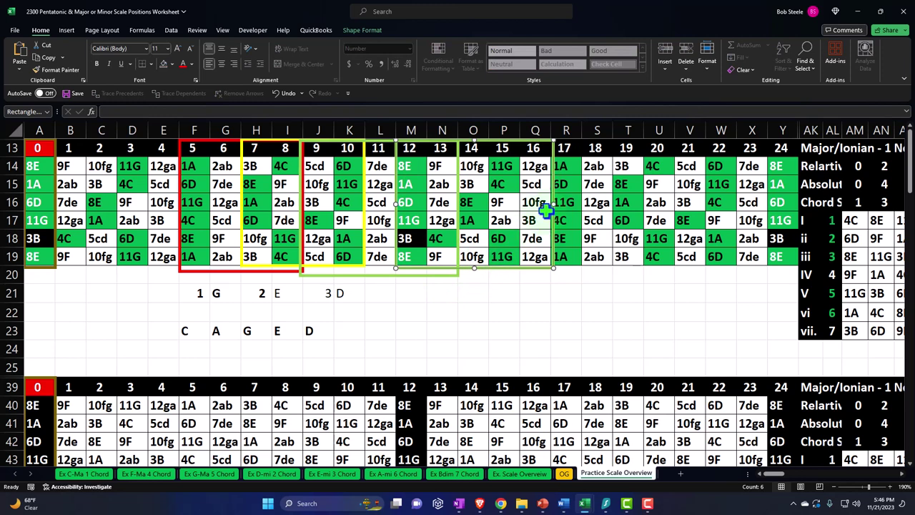
left_click_drag(548, 203, 524, 205)
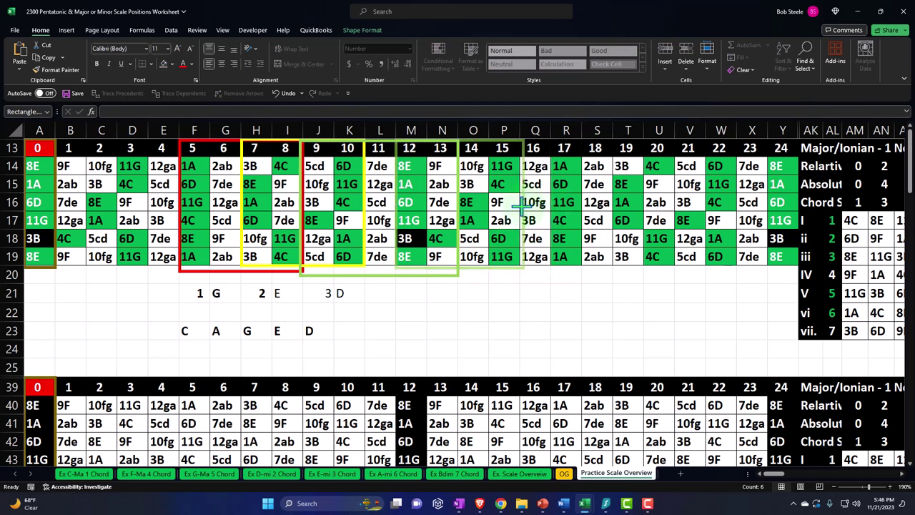
left_click_drag(419, 170, 497, 166)
left_click_drag(411, 185, 501, 184)
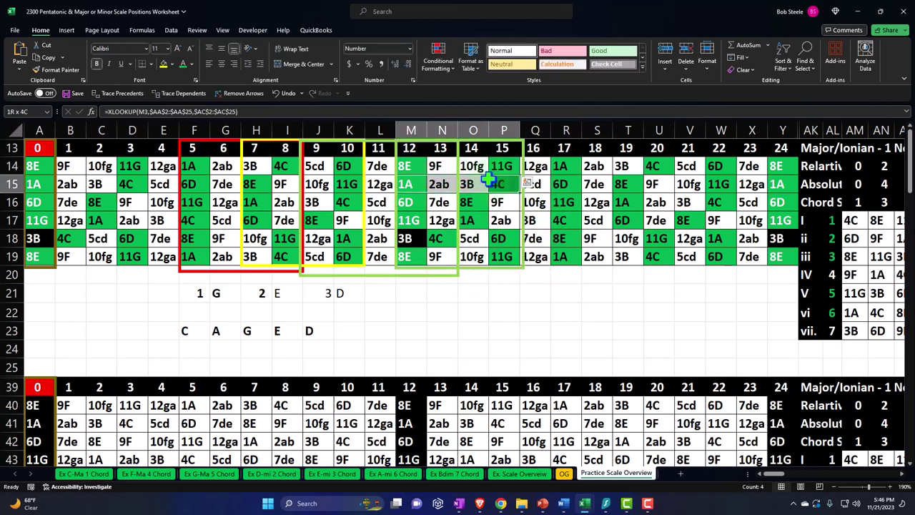
left_click(409, 202)
left_click(463, 202)
left_click(409, 221)
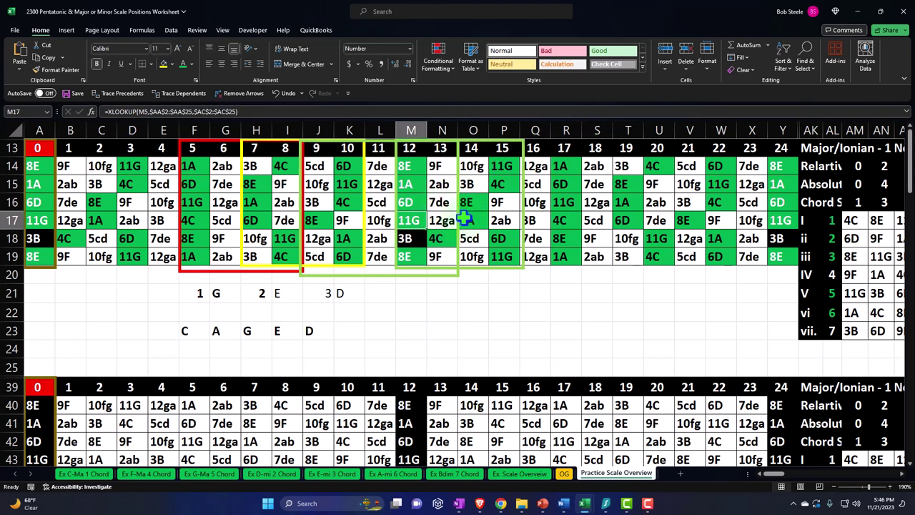
left_click(468, 221)
left_click(504, 256)
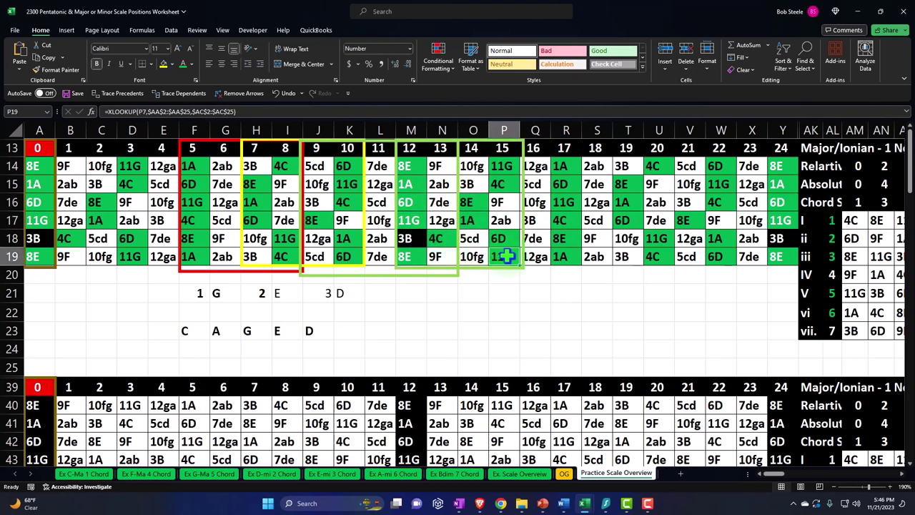
- Give the copied rectangle a light blue outline and enter position number 4 in M21
left_click(525, 167)
left_click(360, 31)
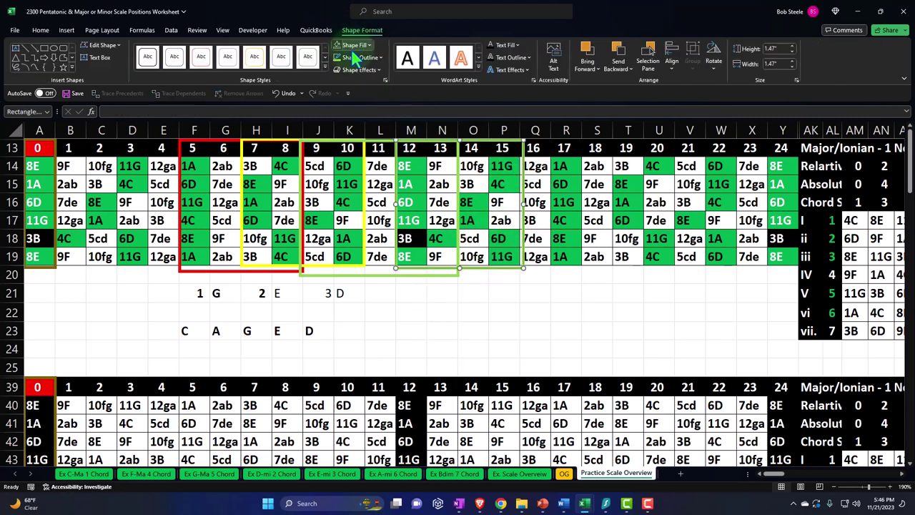
left_click(354, 56)
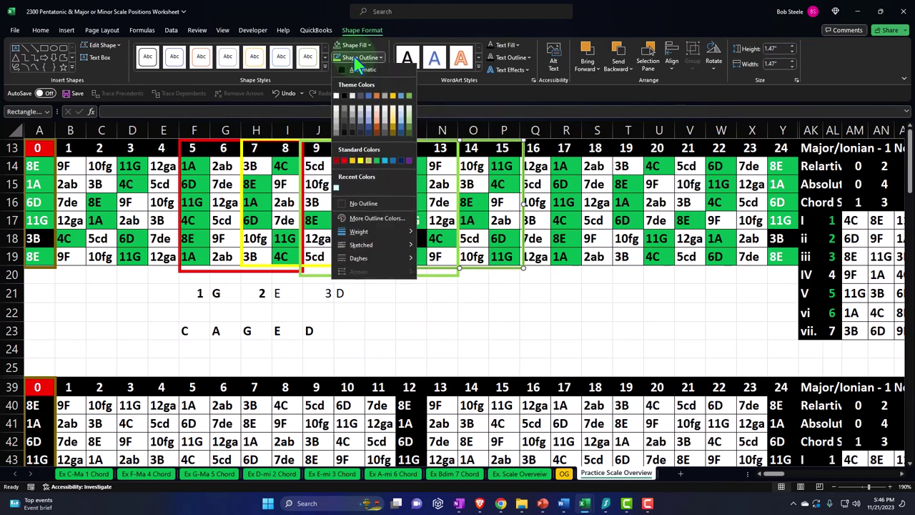
left_click(384, 161)
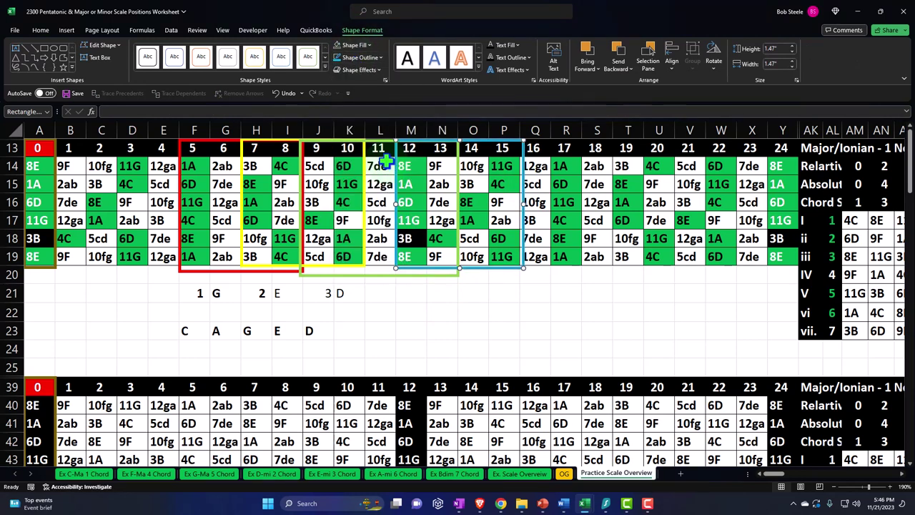
left_click(416, 291)
type("4")
key("Tab")
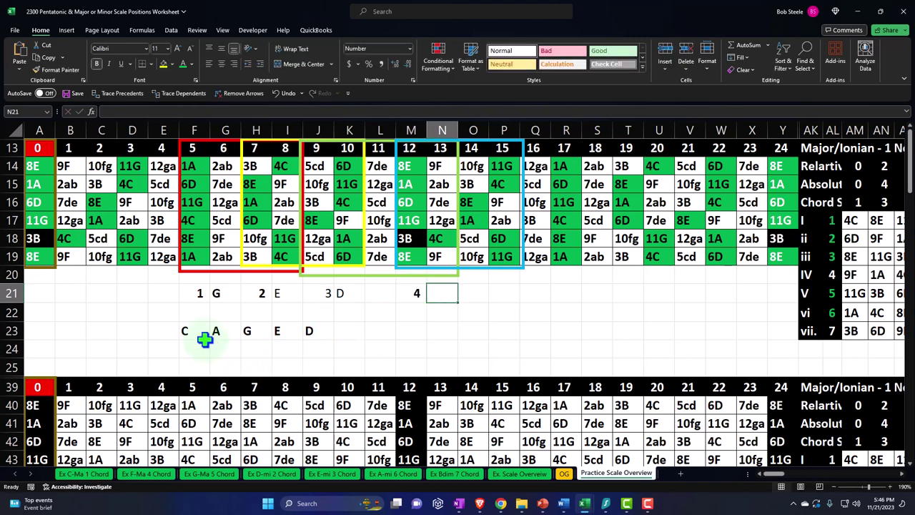
- Add the c label in N21 and move the blue rectangle left over columns B–E
type("c")
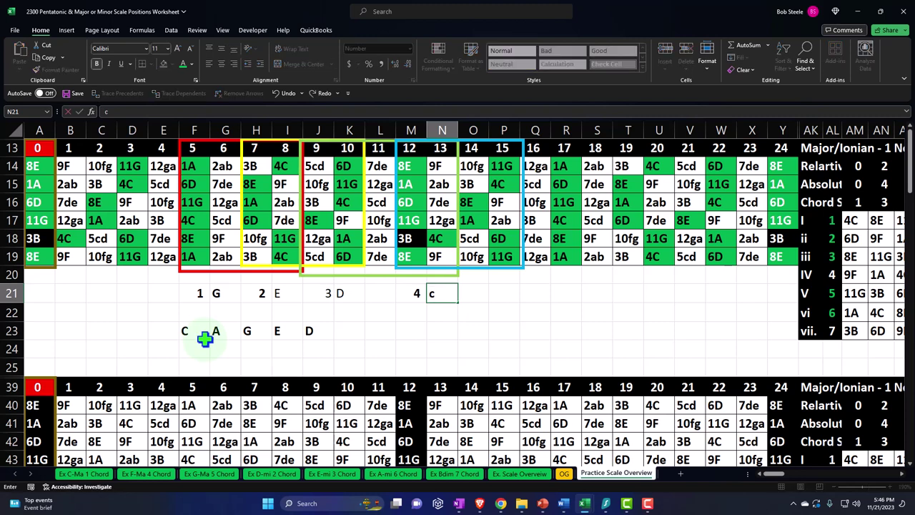
key("Return")
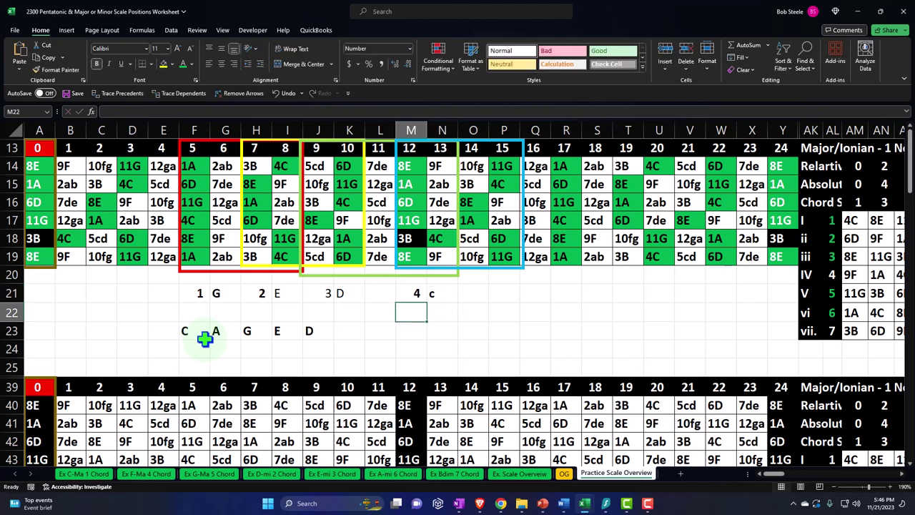
left_click(504, 184)
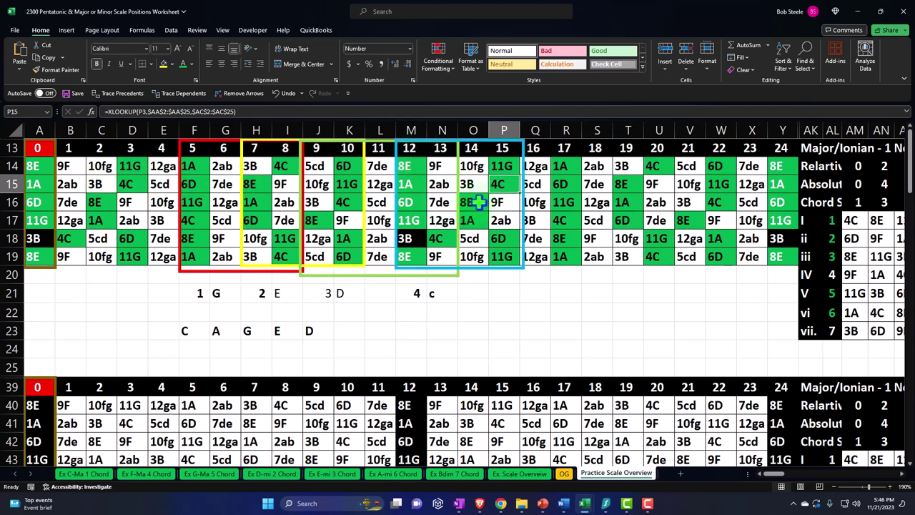
left_click(504, 268)
left_click_drag(504, 269, 120, 268)
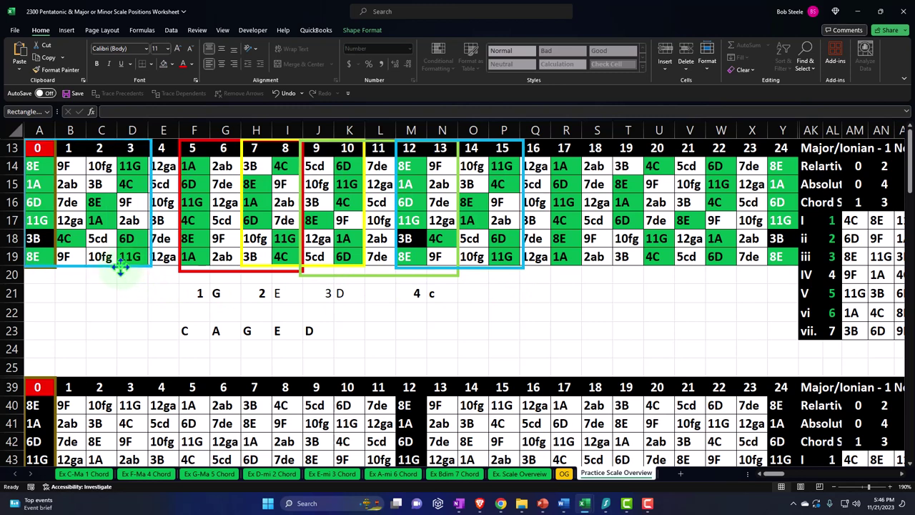
- Check the chord-tone notes in P15, O16 and first-position cells C15, D15 and A19
left_click(499, 185)
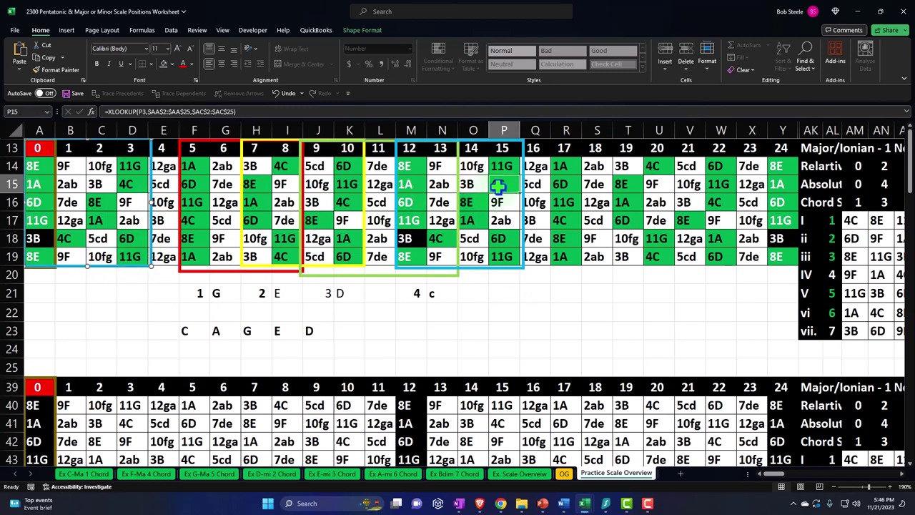
left_click(472, 203, "ctrl")
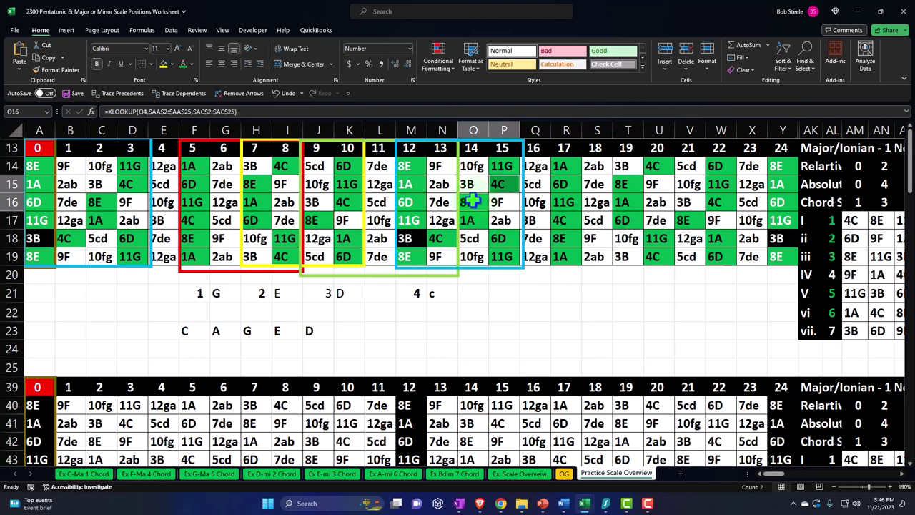
left_click_drag(126, 185, 95, 185)
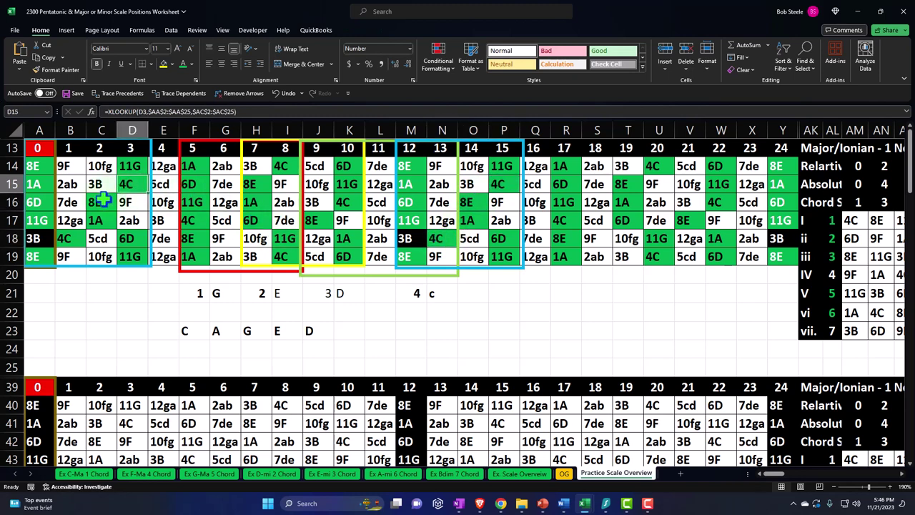
left_click(102, 203, "ctrl")
left_click(67, 238, "ctrl")
left_click(42, 254, "ctrl")
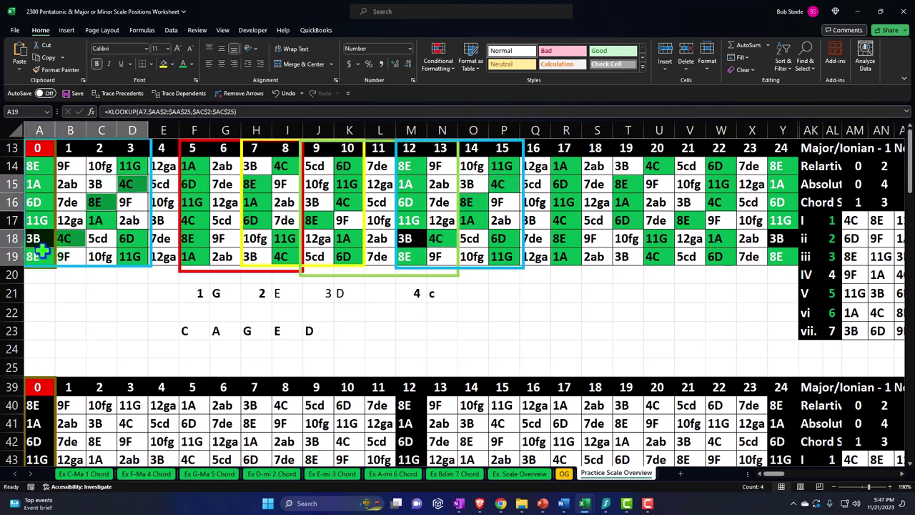
- Label the first position 4 C in cells A21:B21
left_click(47, 293)
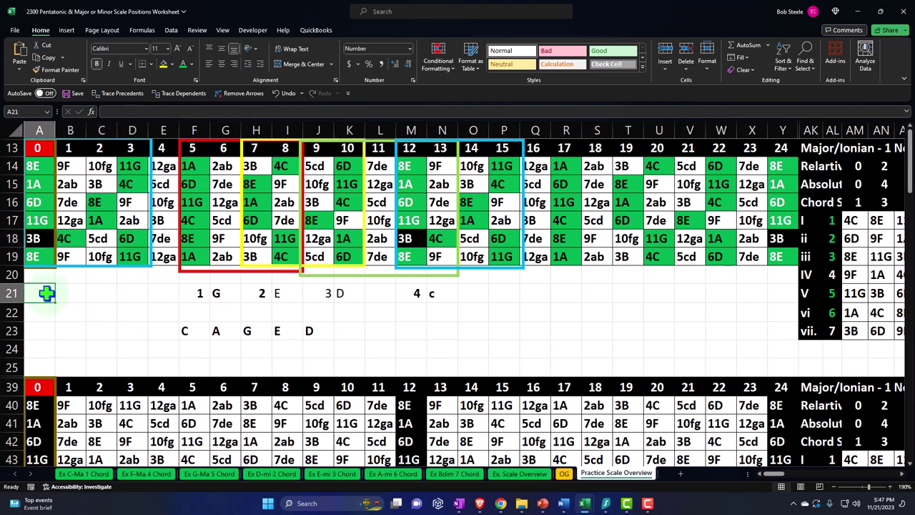
type("4")
key("Tab")
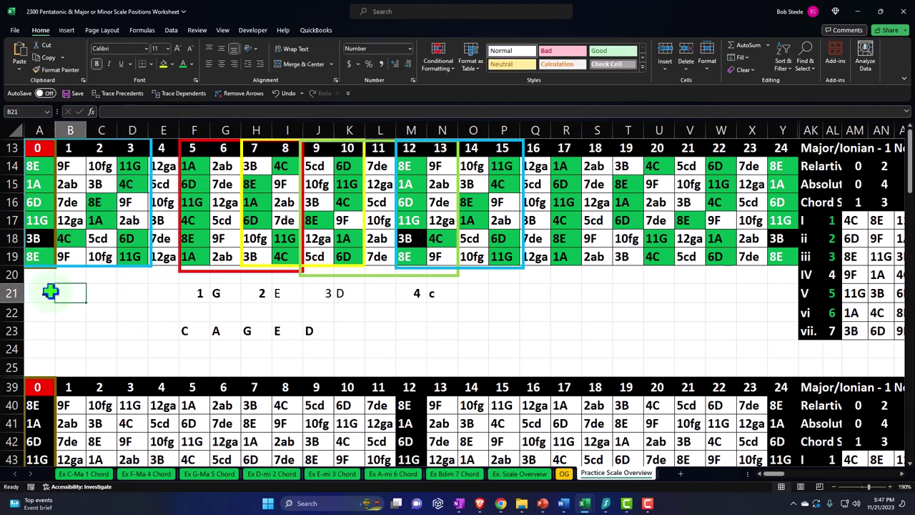
type("c")
key("Return")
- Change the lowercase c in N21 to a capital C
key("Right")
key("Right")
key("Right")
key("Right")
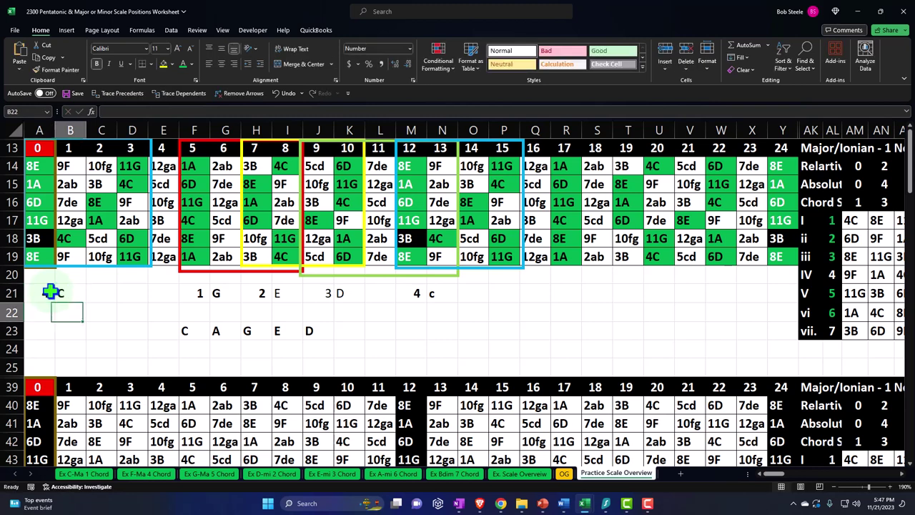
key("Right")
key("Right")
key("Right")
key("Right")
key("Right")
key("Right")
key("Right")
key("Right")
key("Right")
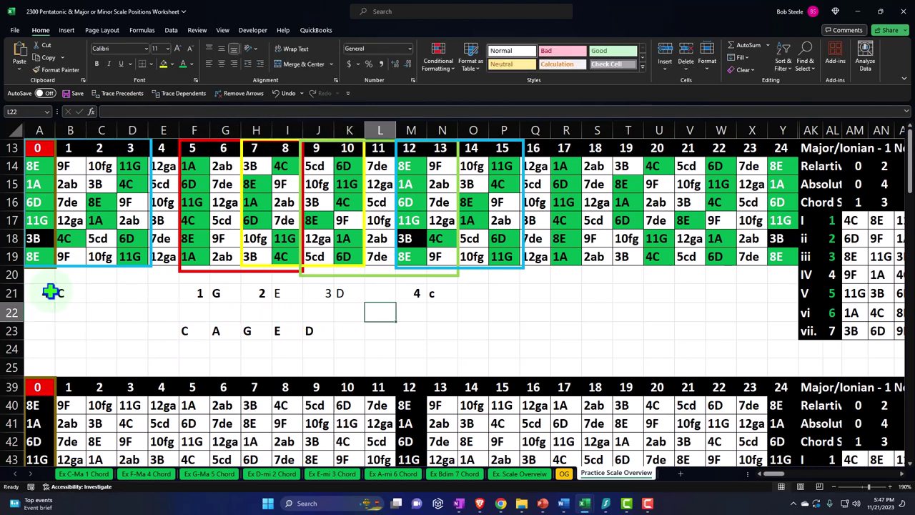
key("Up")
type("C")
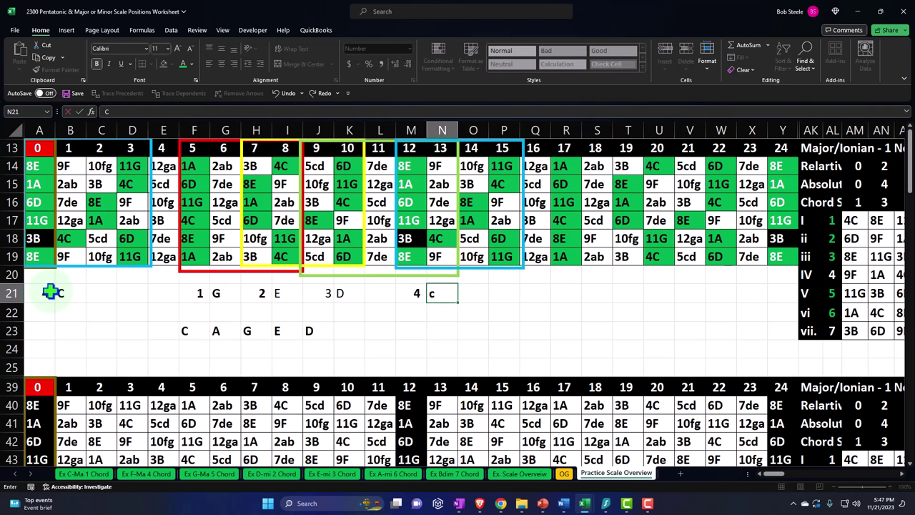
key("Return")
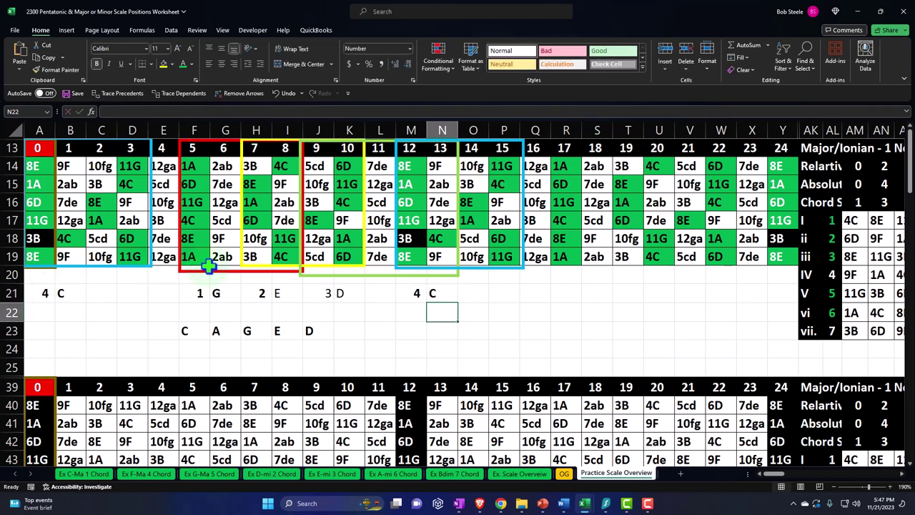
left_click(495, 266)
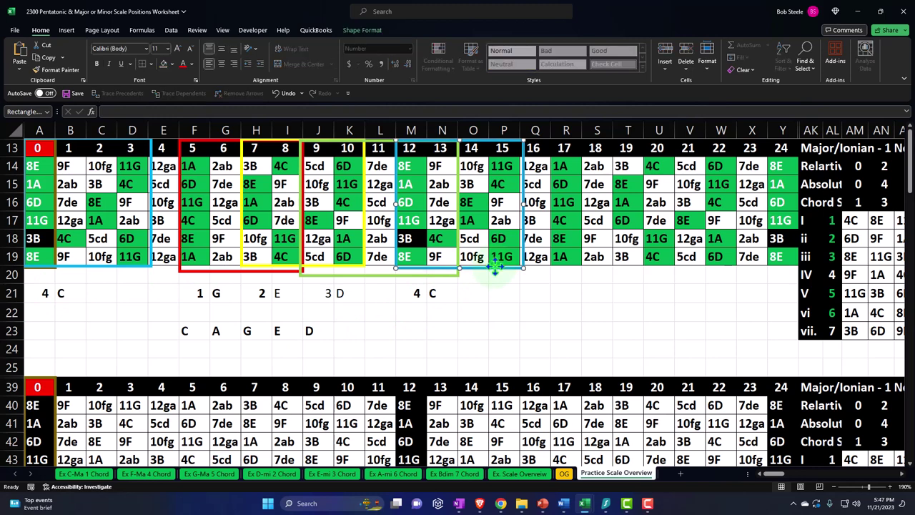
- Copy the blue rectangle to span frets 14–17 and start recolouring its outline
left_click_drag(495, 266, 520, 275)
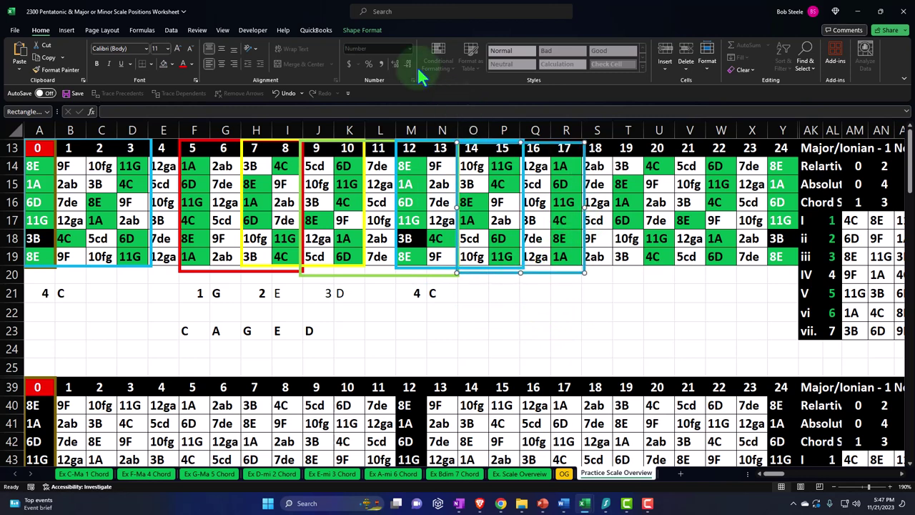
left_click(371, 30)
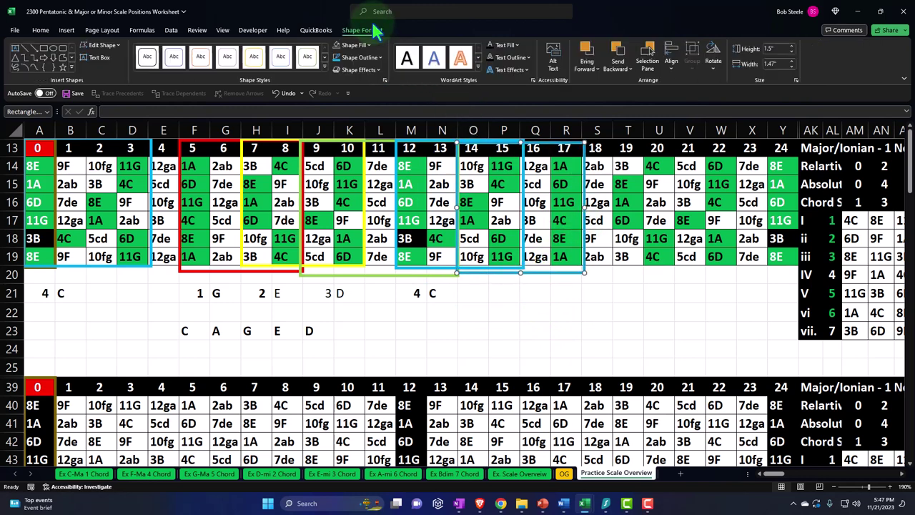
left_click(362, 61)
- Make the new box's outline purple, label it 5 A in O21:P21, and check tones R16:R18
left_click(408, 161)
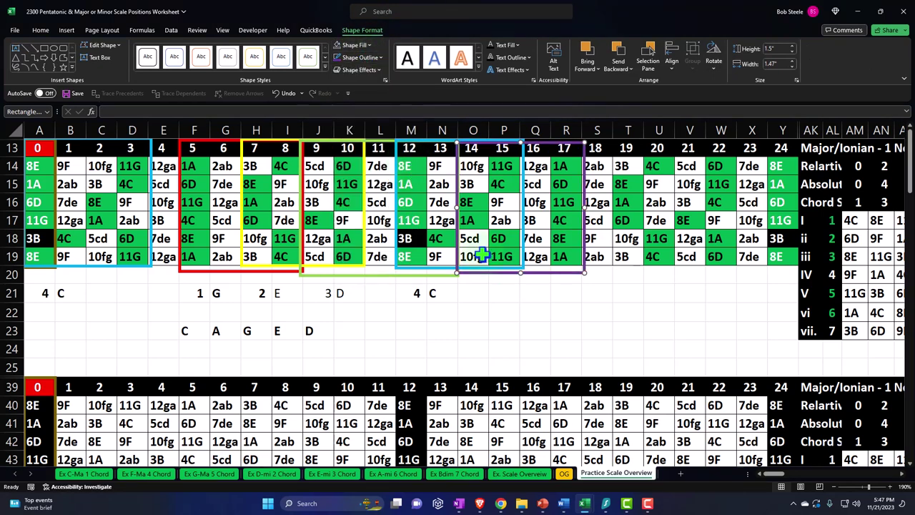
left_click(536, 330)
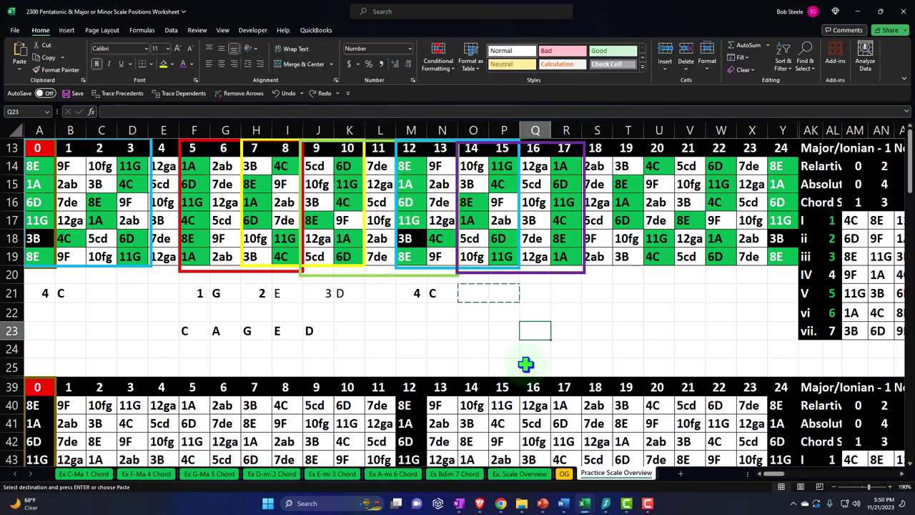
left_click(477, 294)
type("5")
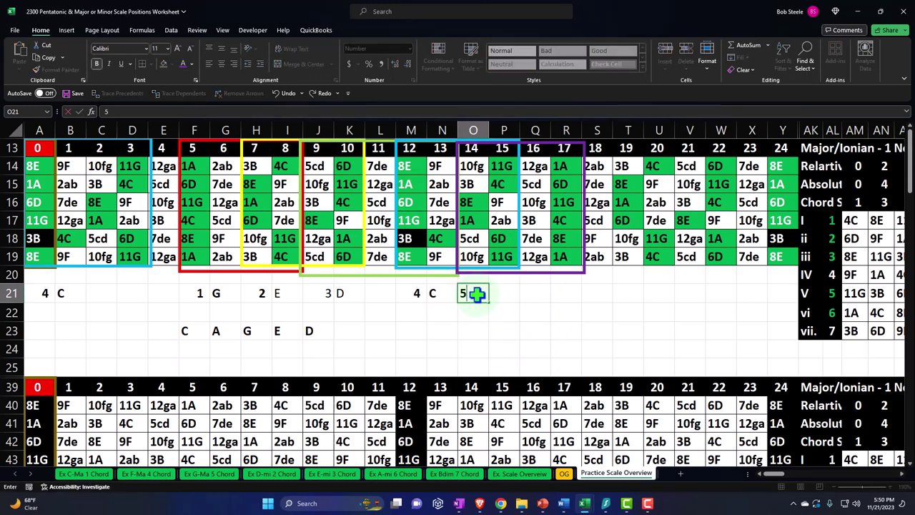
key("Tab")
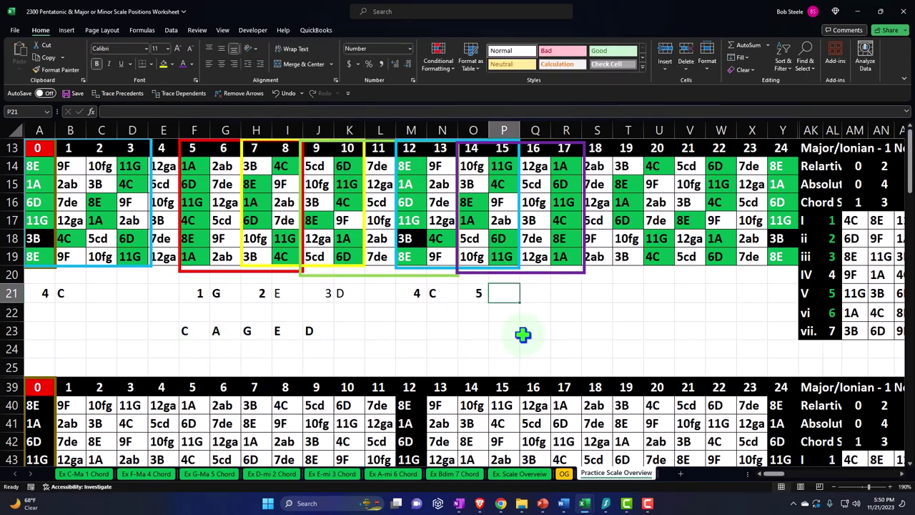
type("A")
key("Return")
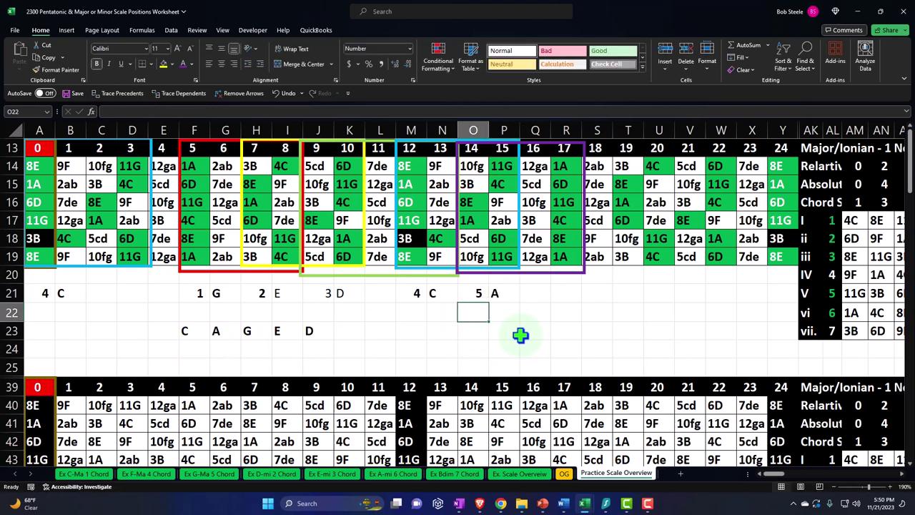
left_click(501, 183)
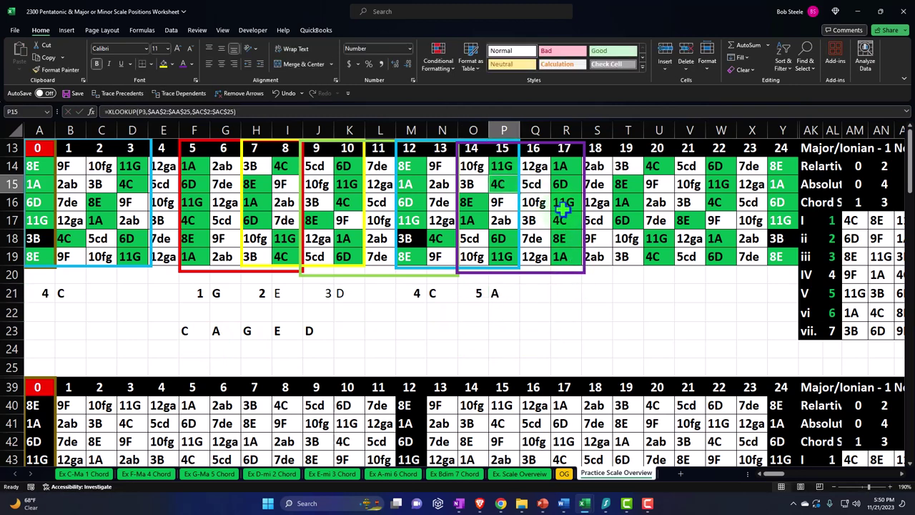
left_click_drag(563, 207, 565, 238)
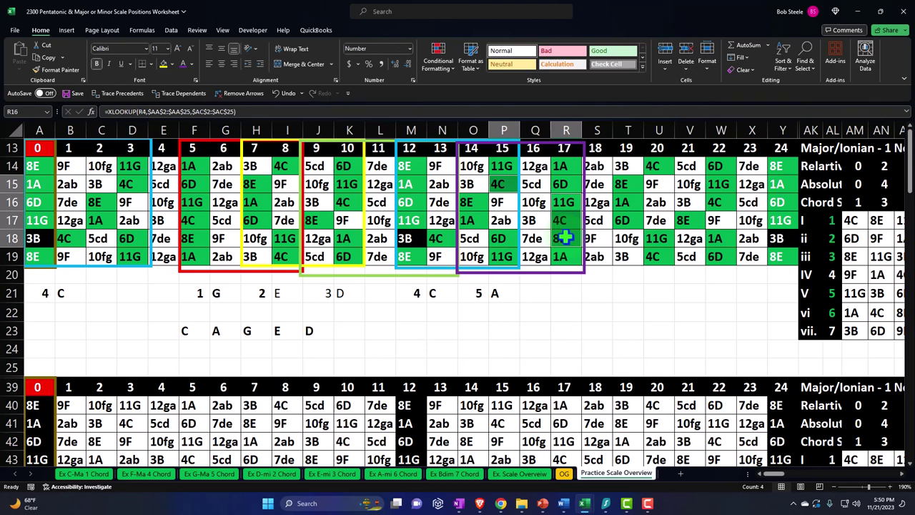
- Copy the purple box over frets 2–5 and paste the 5 A label into C21
left_click(520, 272)
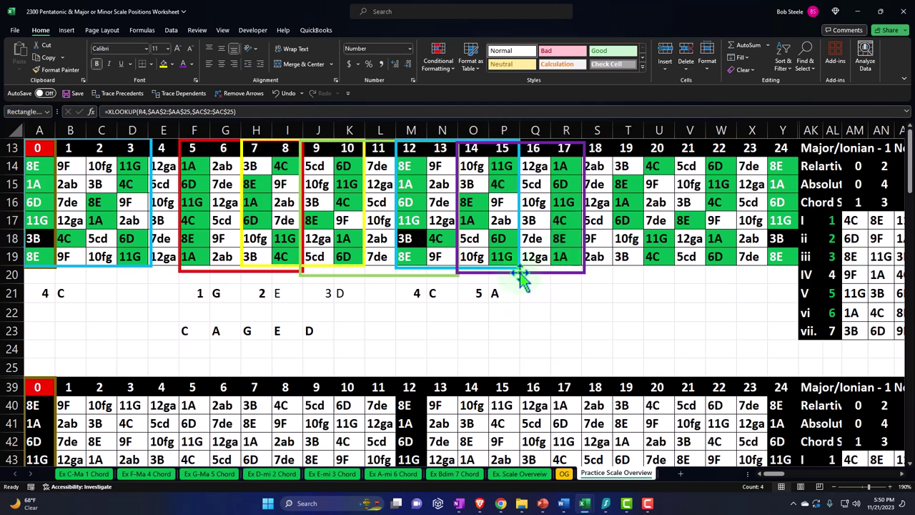
left_click_drag(520, 273, 143, 277)
left_click_drag(479, 293, 490, 293)
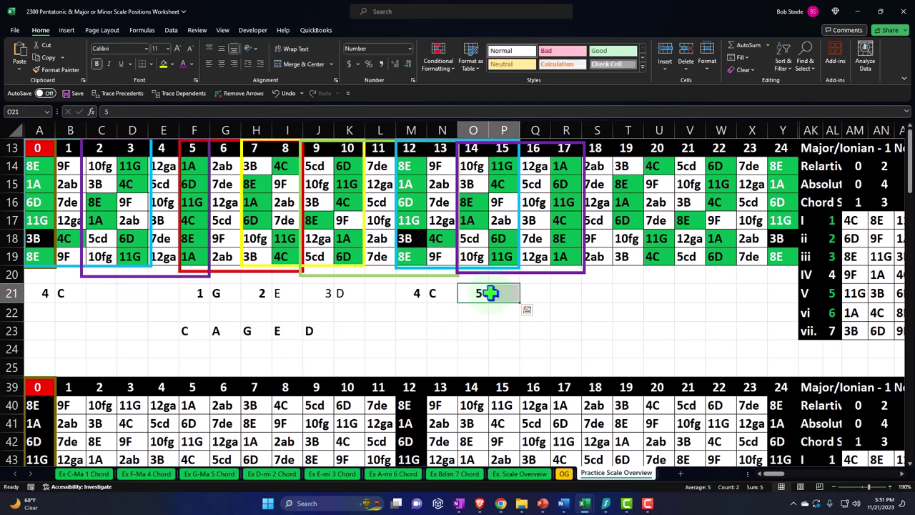
key("ctrl+c")
left_click(99, 293)
key("ctrl+v")
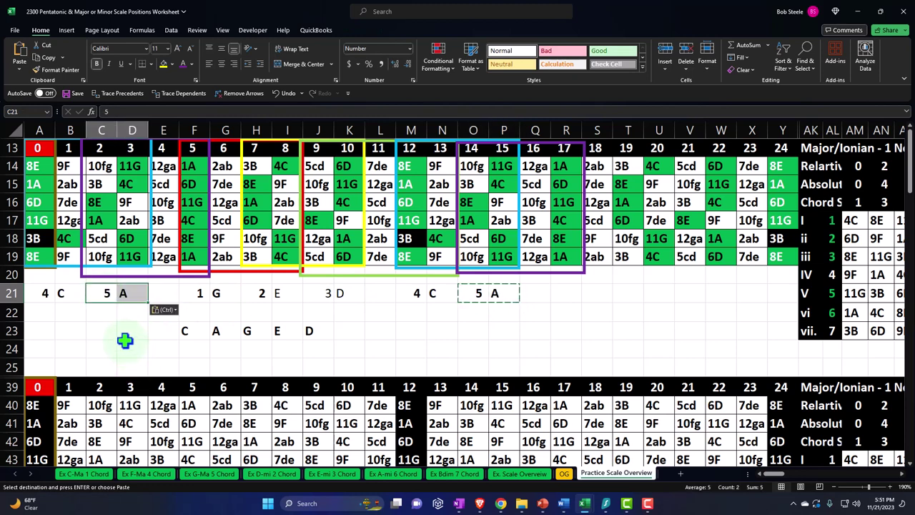
left_click(126, 343)
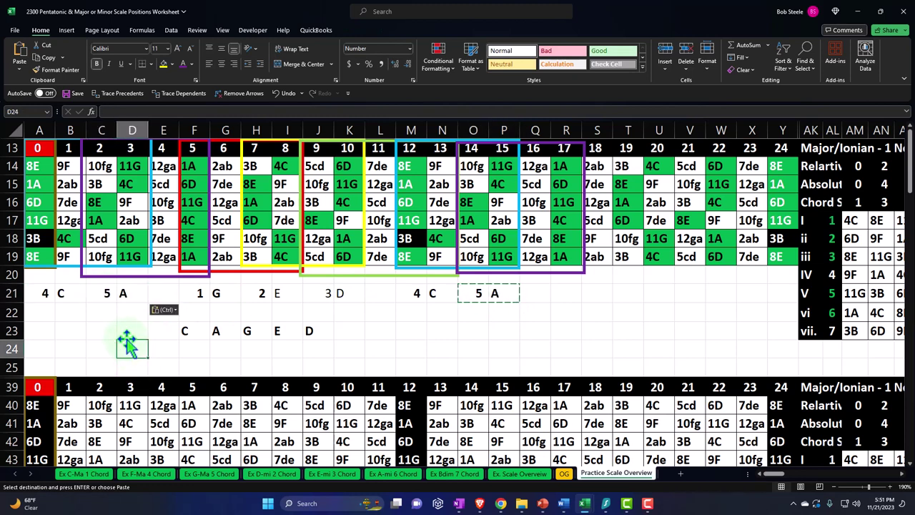
- Move the C A G E D letters from F23:J23 to A23:E23
left_click(225, 271)
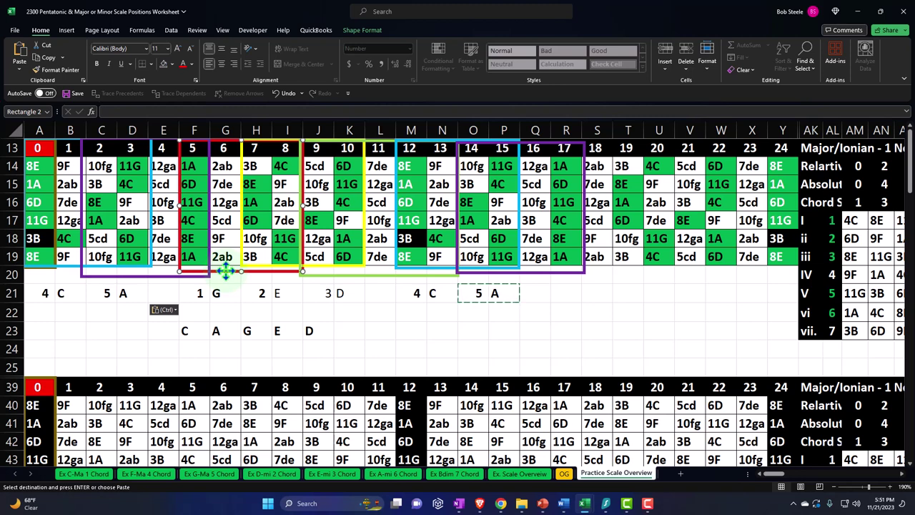
left_click(223, 294)
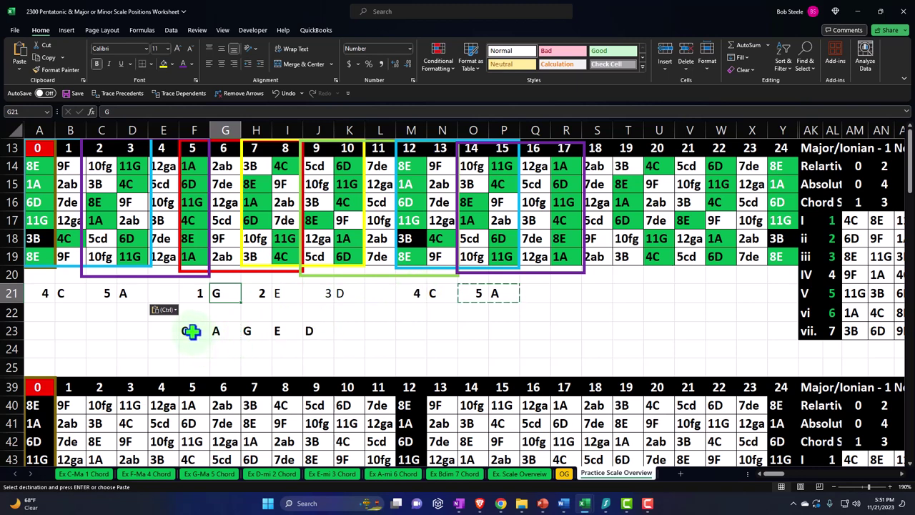
left_click_drag(189, 331, 307, 330)
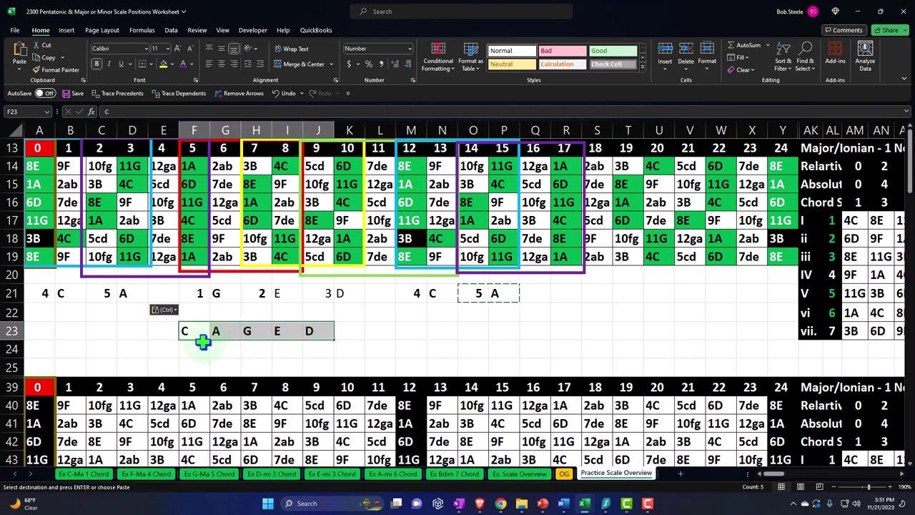
left_click_drag(201, 340, 48, 338)
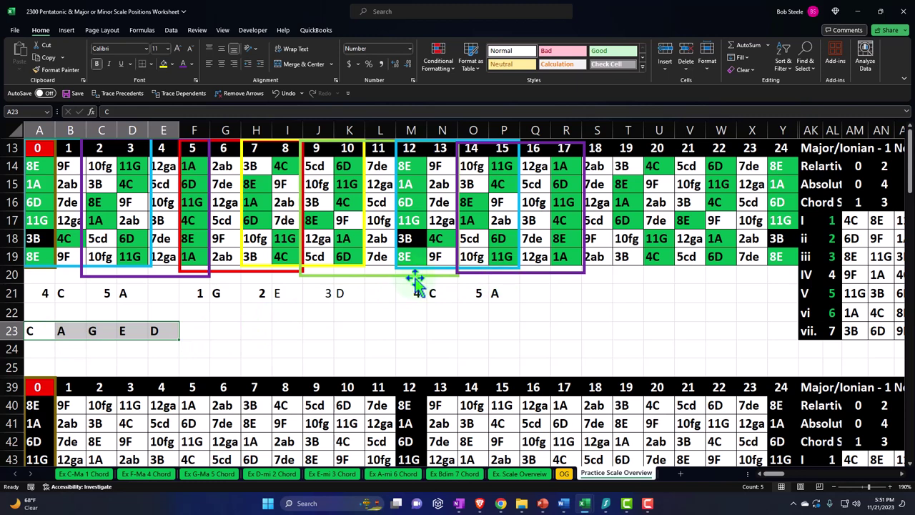
- Compare the red, purple and blue rectangles against the cell range A14:D19
left_click(245, 272)
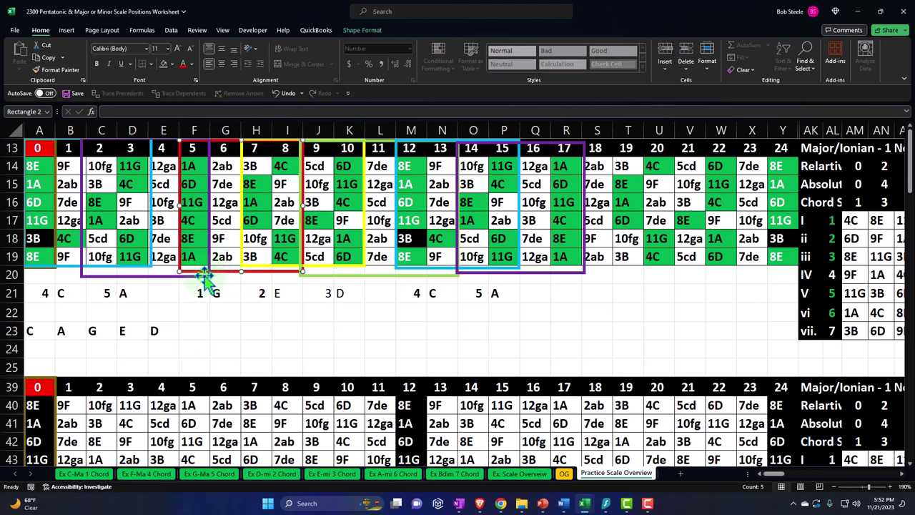
left_click(148, 277)
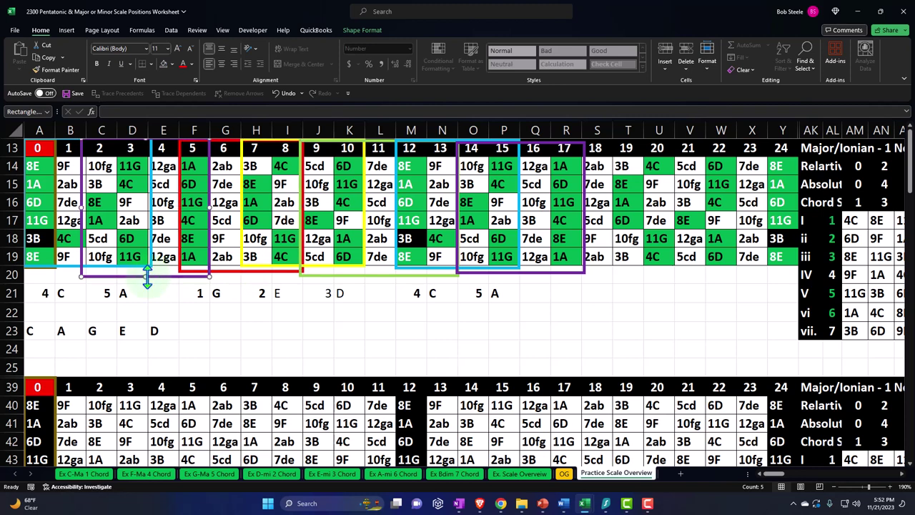
left_click(70, 266)
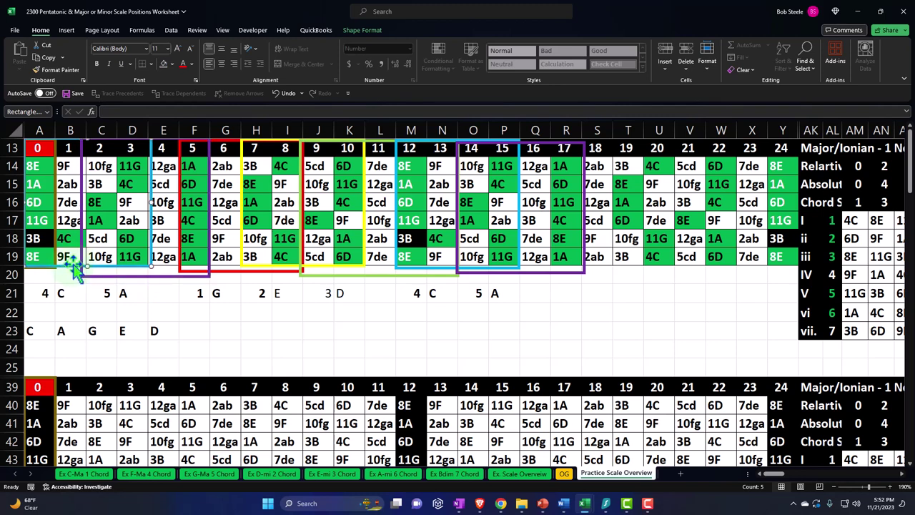
left_click(47, 167)
left_click_drag(47, 167, 134, 257)
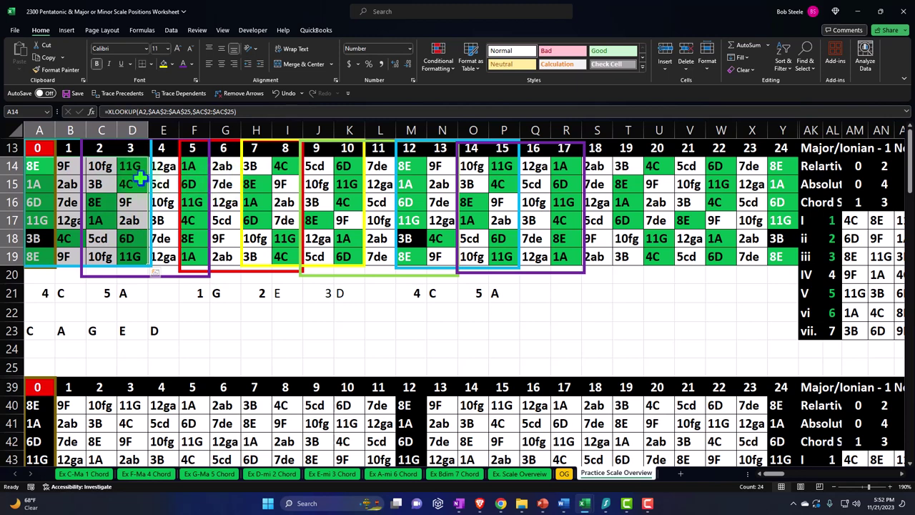
- Widen the red rectangle leftward so it also covers fret 4 in column E
left_click(179, 199)
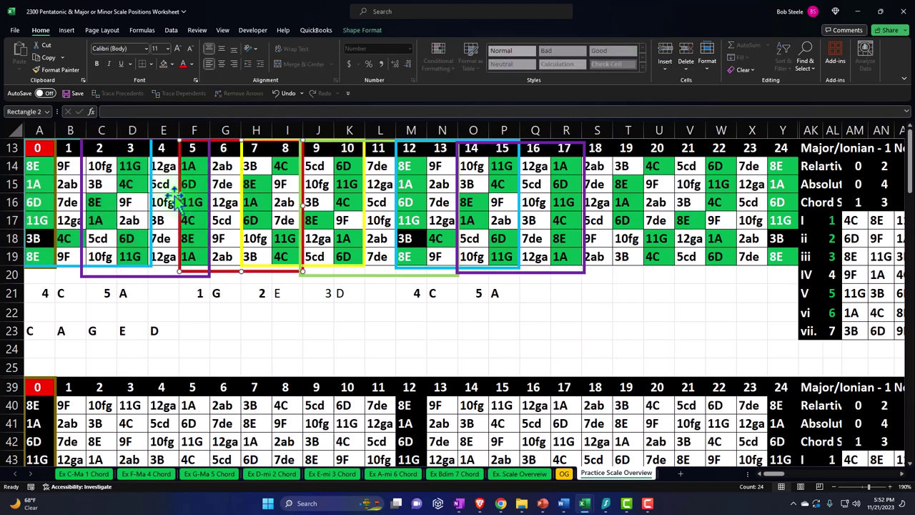
left_click_drag(163, 166, 160, 258)
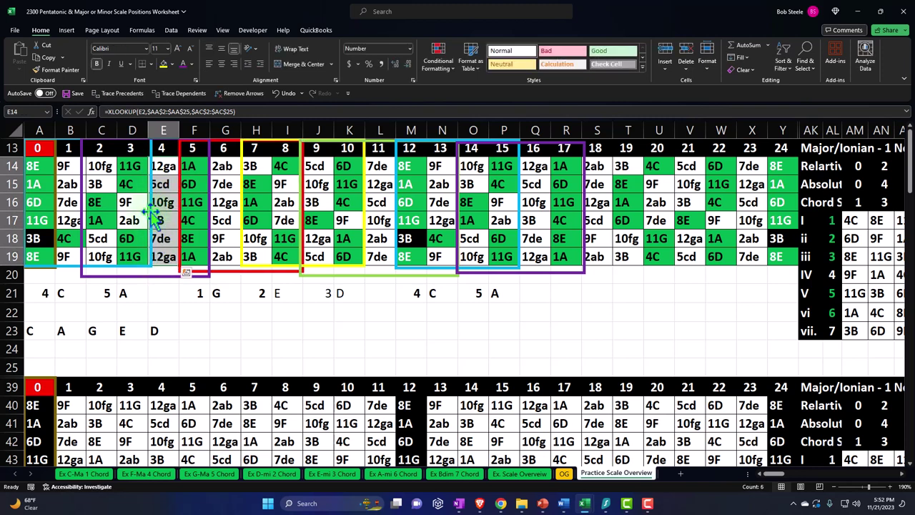
left_click(151, 213)
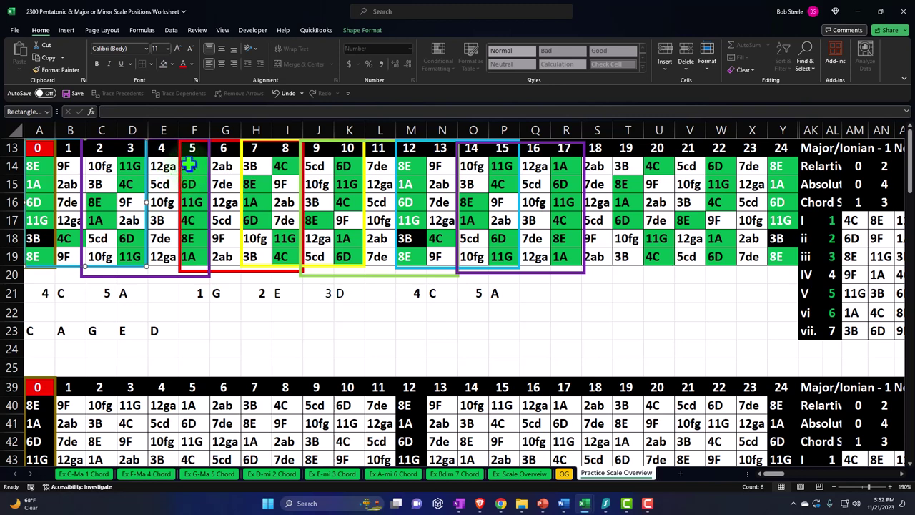
left_click_drag(192, 166, 284, 252)
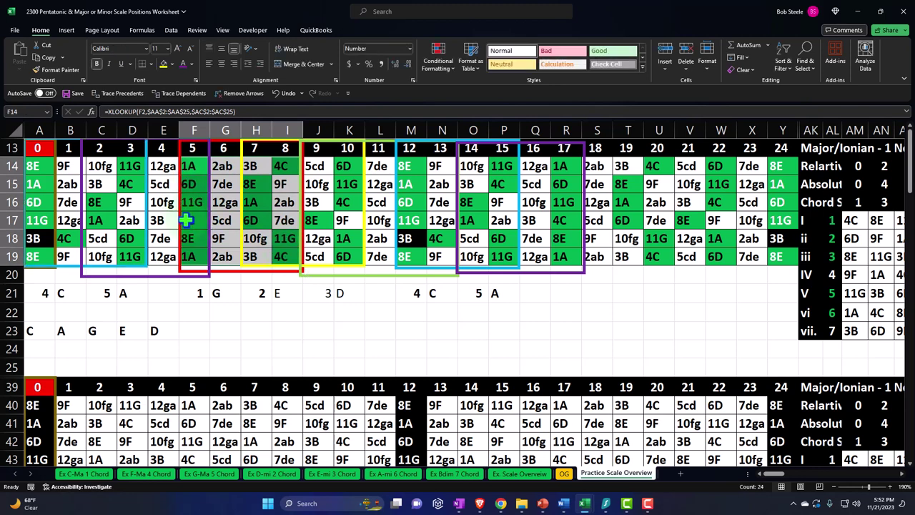
left_click(181, 204)
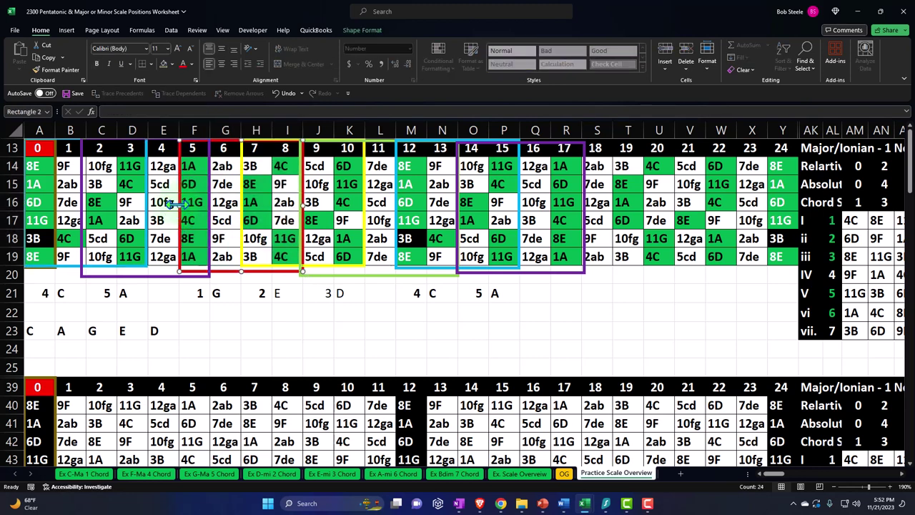
left_click_drag(180, 205, 148, 205)
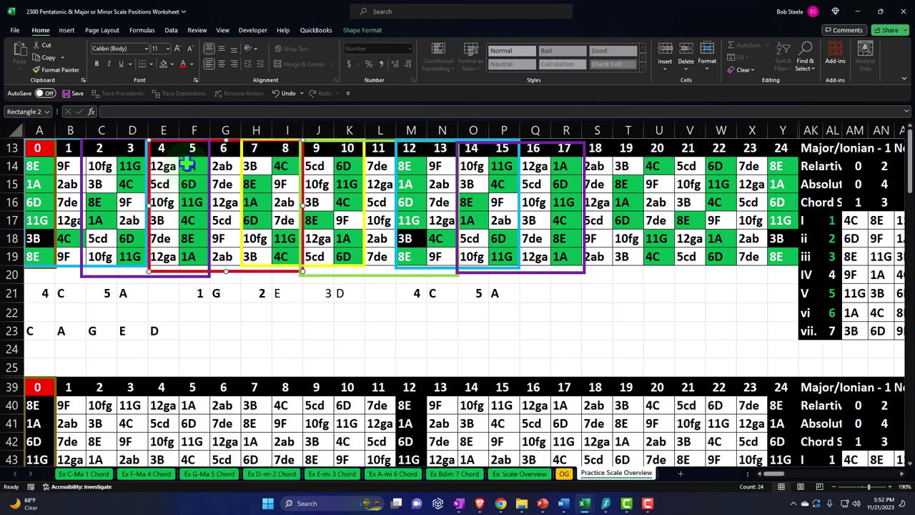
left_click_drag(162, 147, 428, 143)
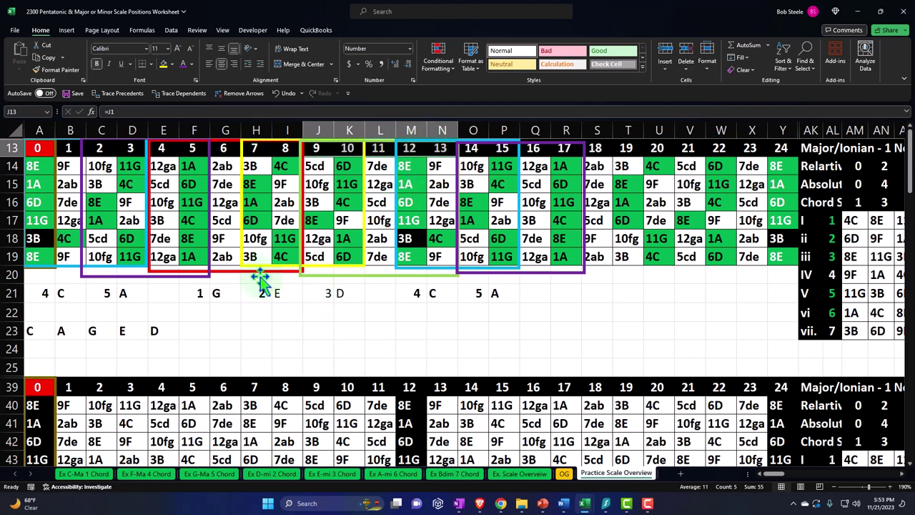
- Colour the labels 4 C blue, 5 A purple, 1 G red and 2 E yellow
left_click_drag(50, 292, 61, 291)
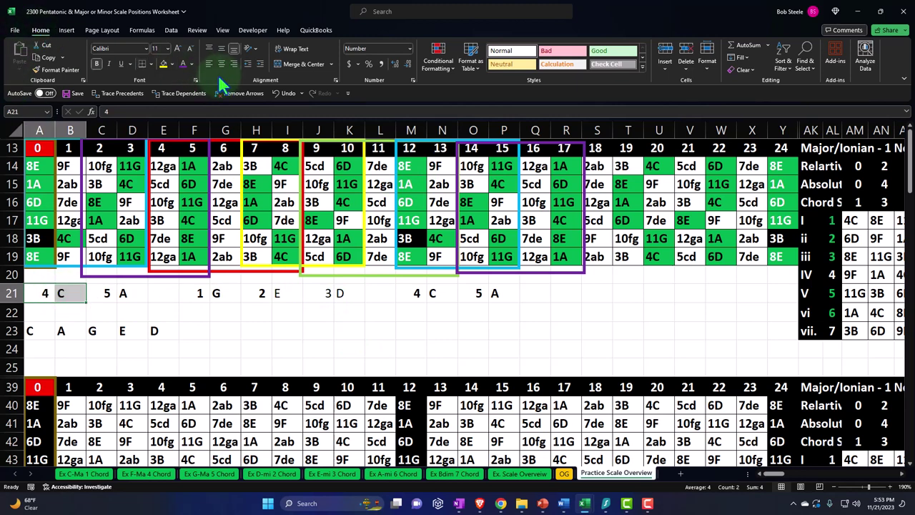
left_click(191, 63)
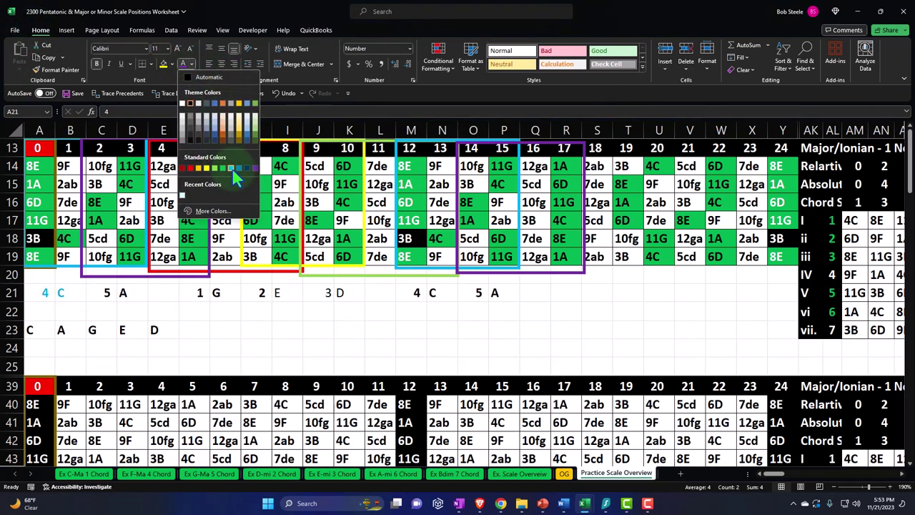
left_click(231, 167)
left_click_drag(111, 292, 120, 290)
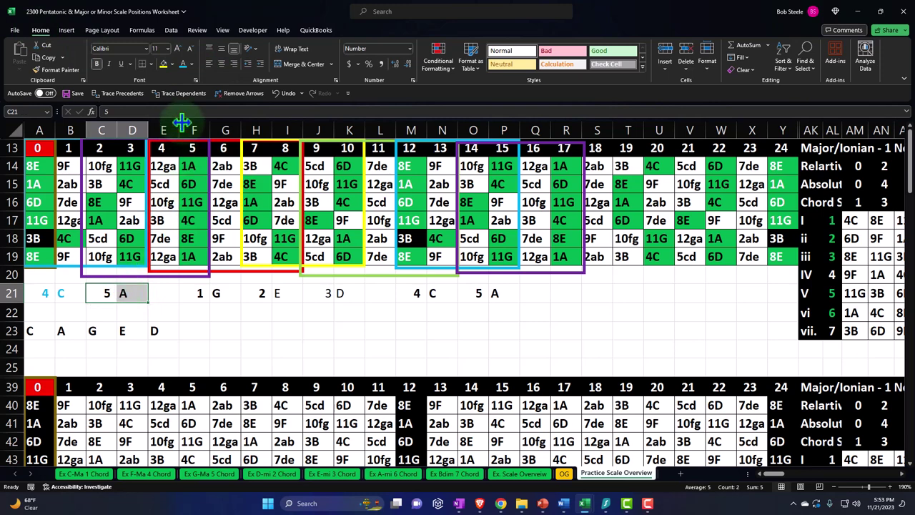
left_click(192, 64)
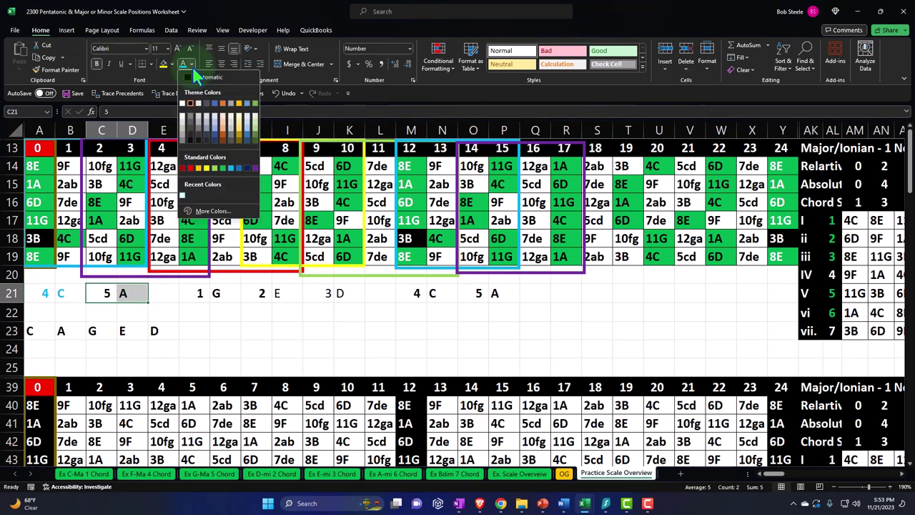
left_click(253, 167)
left_click_drag(198, 293, 210, 293)
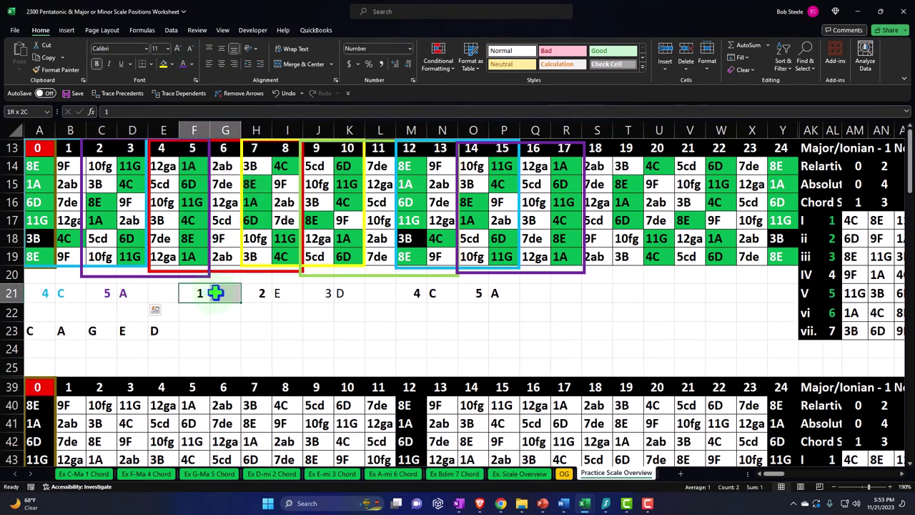
left_click(192, 64)
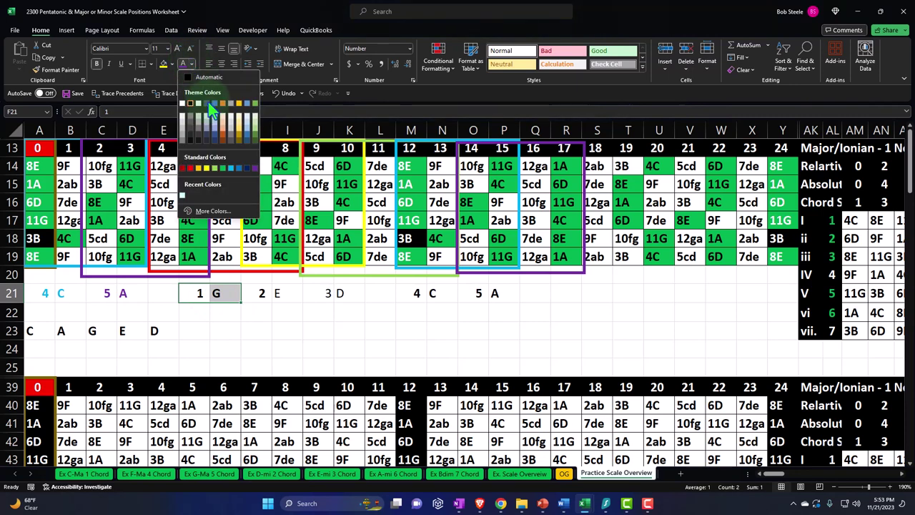
left_click(190, 167)
left_click_drag(247, 292, 275, 293)
left_click(192, 64)
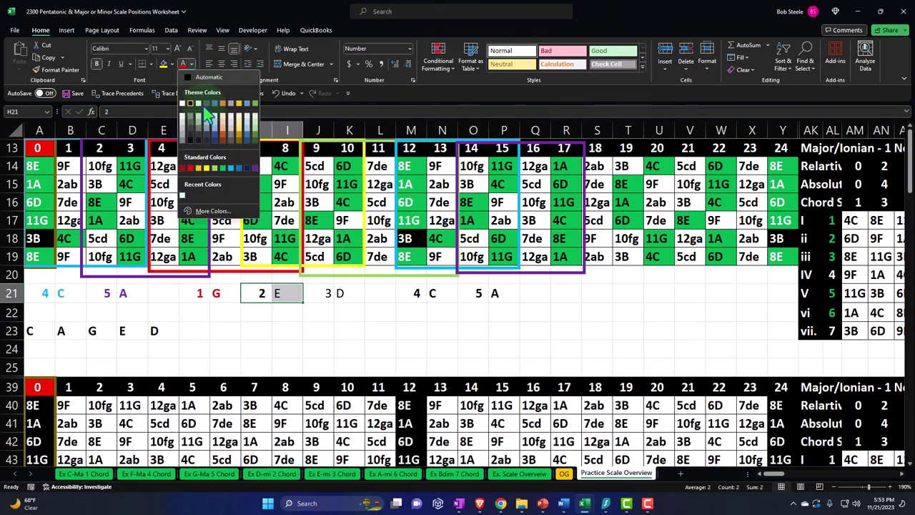
left_click(209, 167)
- Colour 3 D light green, the second 4 C light blue and the second 5 A dark purple
left_click_drag(329, 287, 342, 290)
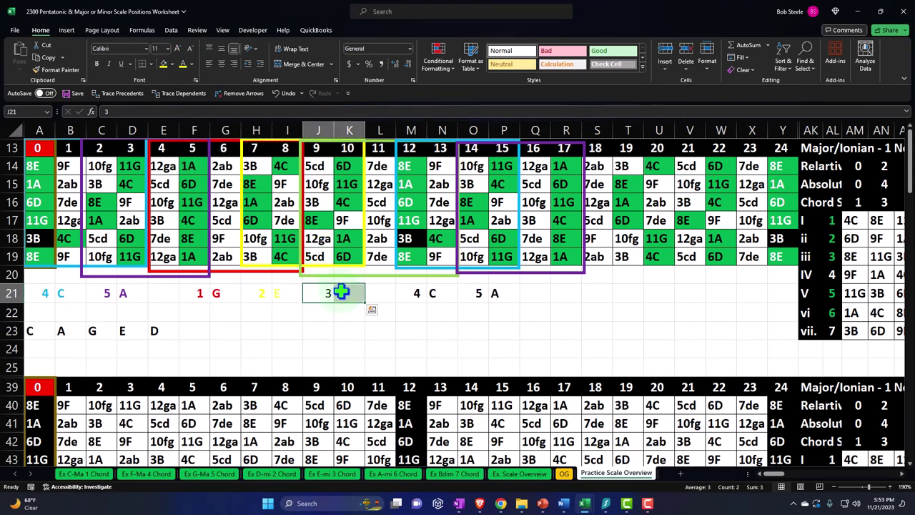
left_click(193, 64)
left_click(217, 167)
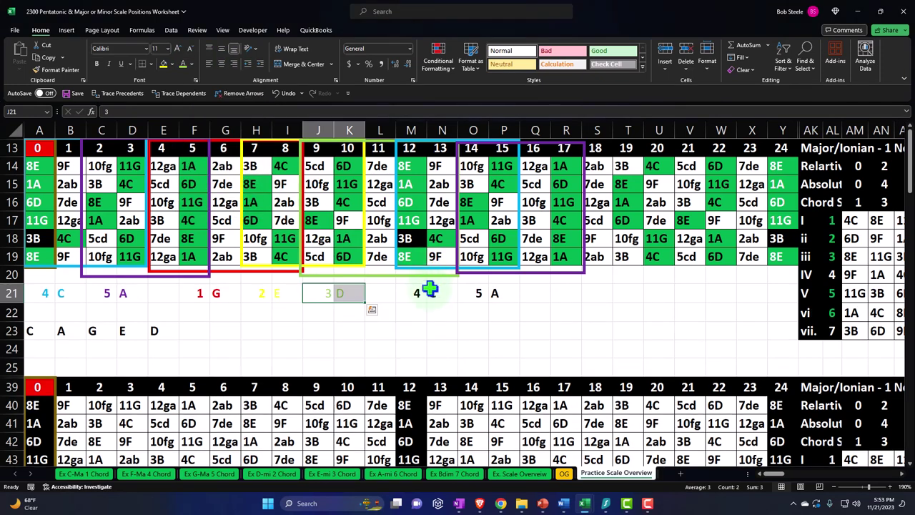
left_click_drag(418, 293, 434, 293)
left_click(192, 64)
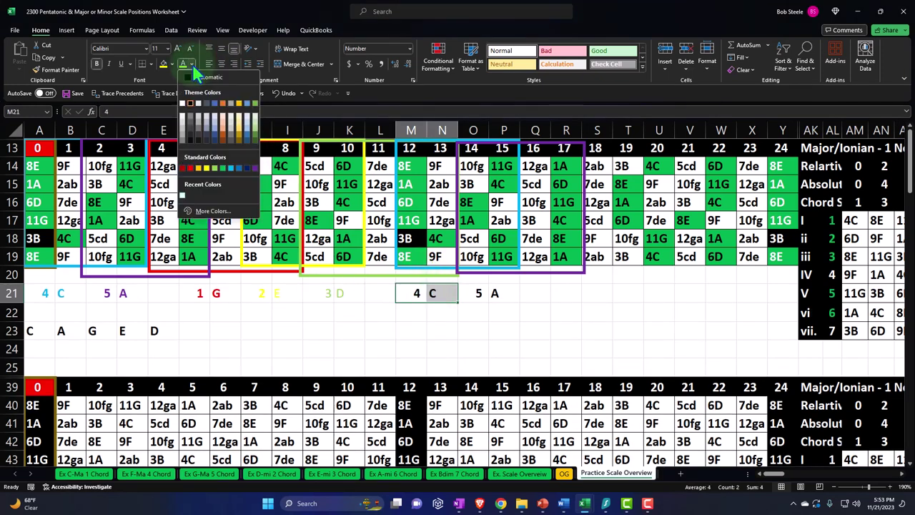
left_click(231, 167)
left_click(484, 293)
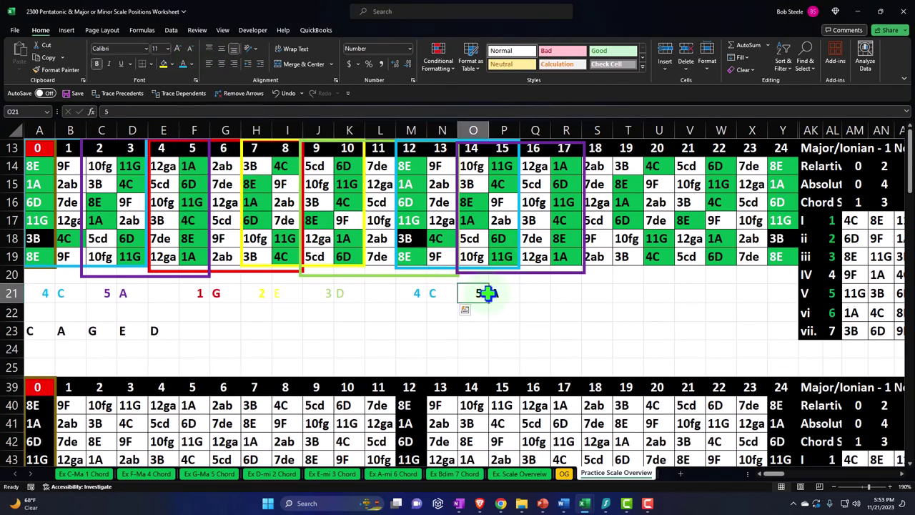
left_click_drag(487, 292, 505, 293)
left_click(193, 63)
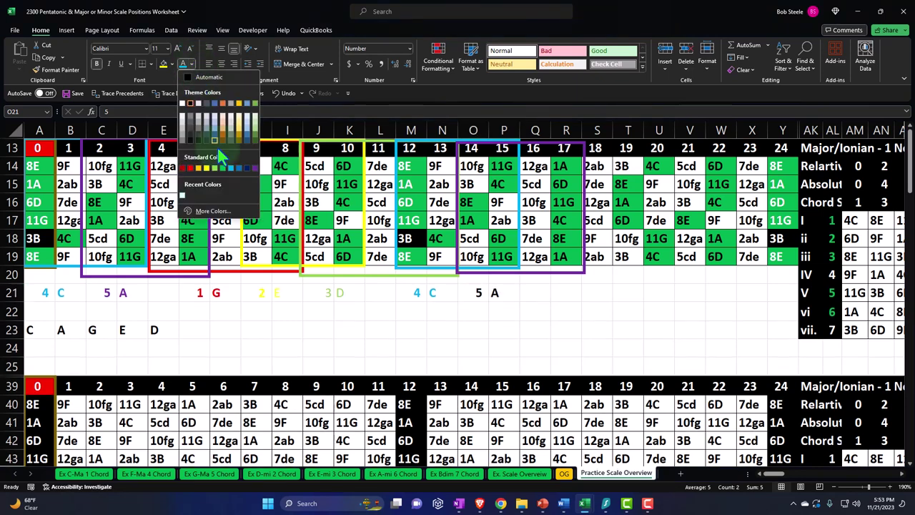
left_click(253, 170)
- Make the whole label row A21:P21 bold
left_click_drag(49, 292, 500, 295)
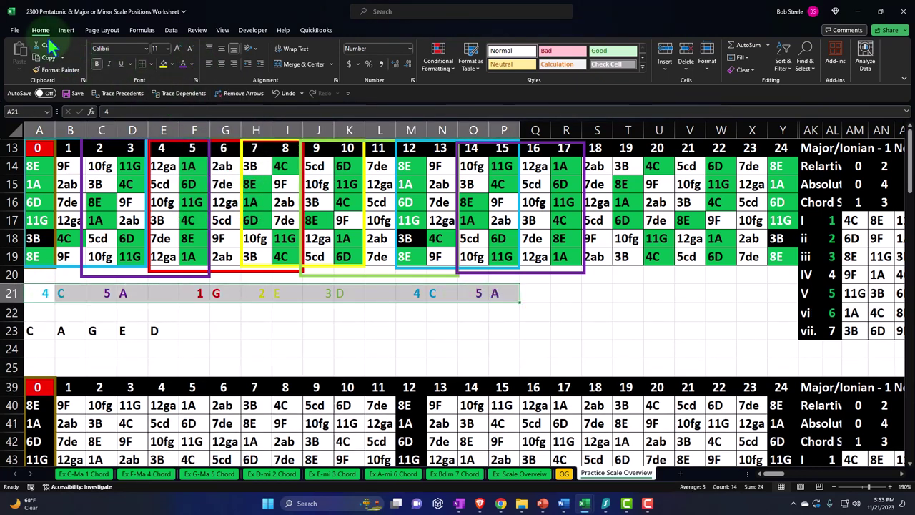
left_click(97, 62)
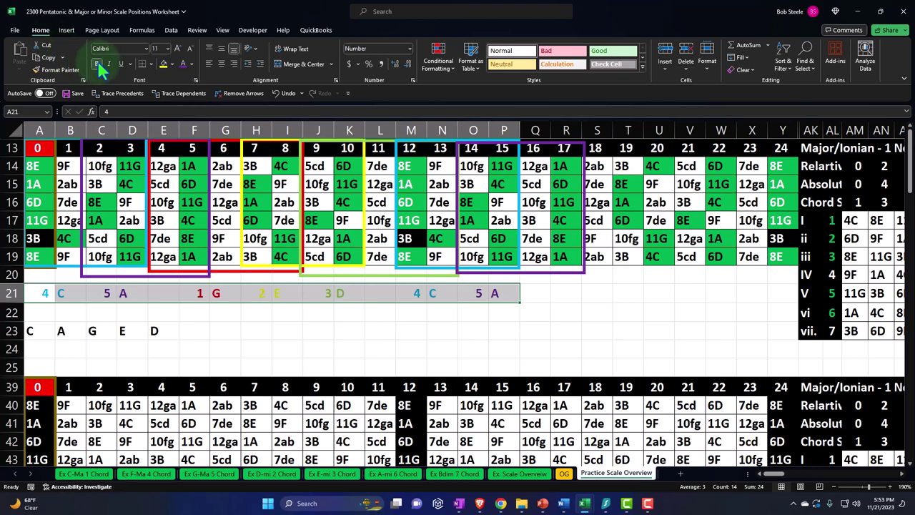
left_click(361, 317)
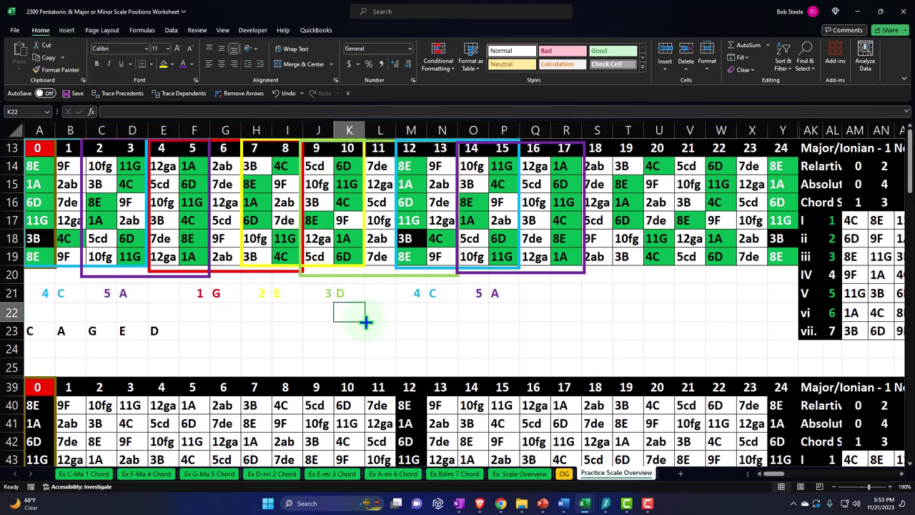
left_click(250, 271)
- Copy the red rectangle to the lower grid, narrowed to frets 2–3 over rows 39–45
left_click_drag(250, 271, 230, 390)
scroll(312, 382, "down", 1, "ctrl")
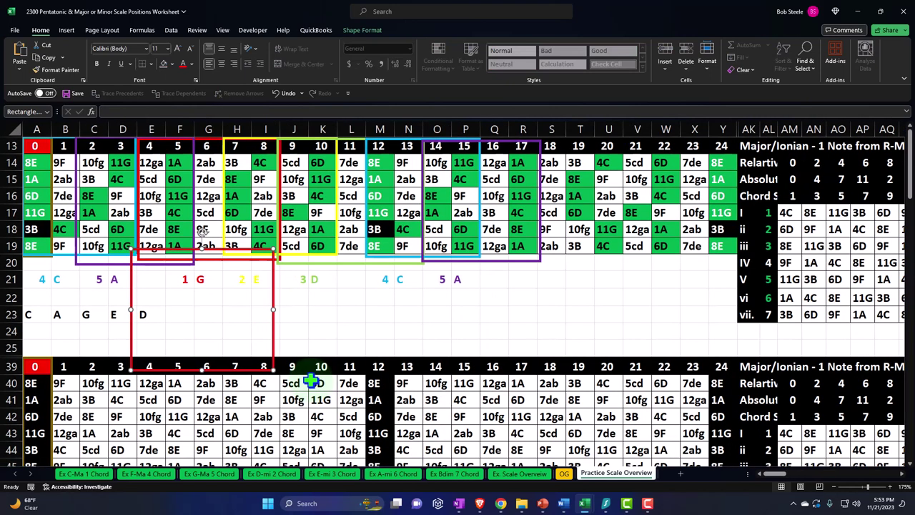
scroll(312, 382, "down", 1, "ctrl")
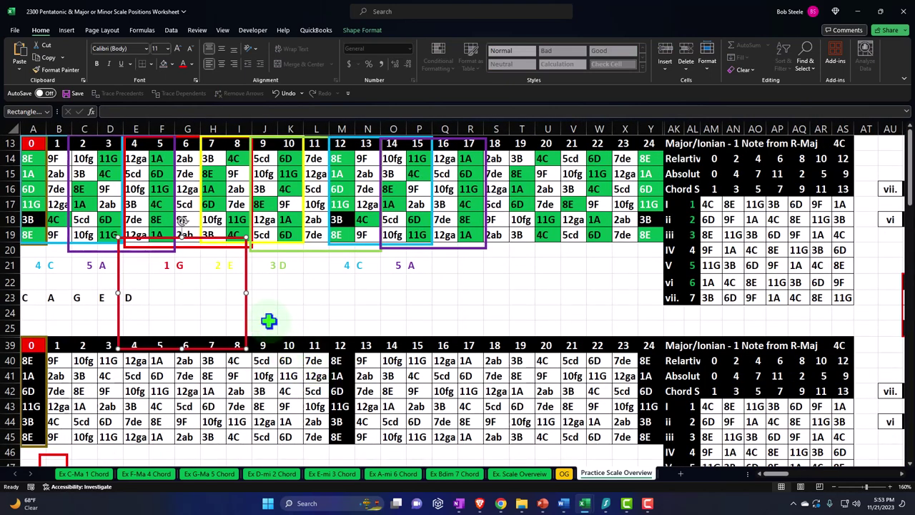
left_click_drag(122, 263, 84, 140)
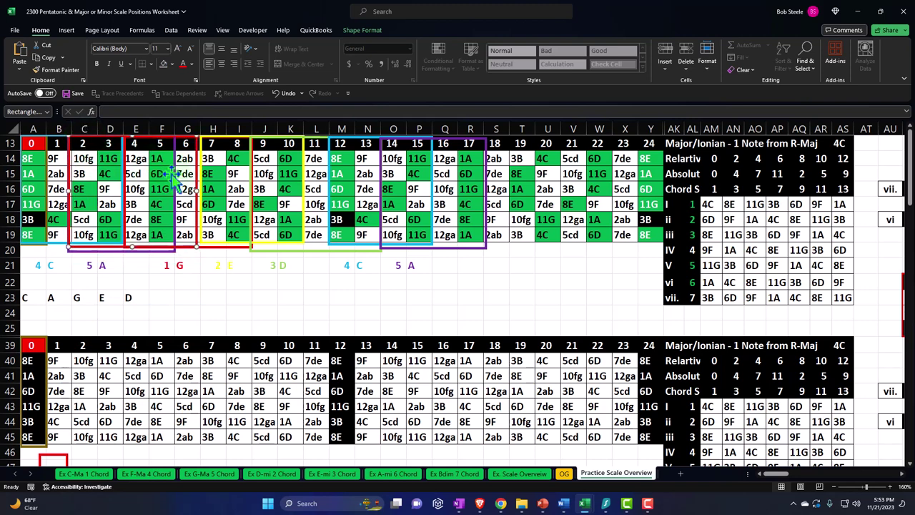
left_click_drag(194, 190, 121, 191)
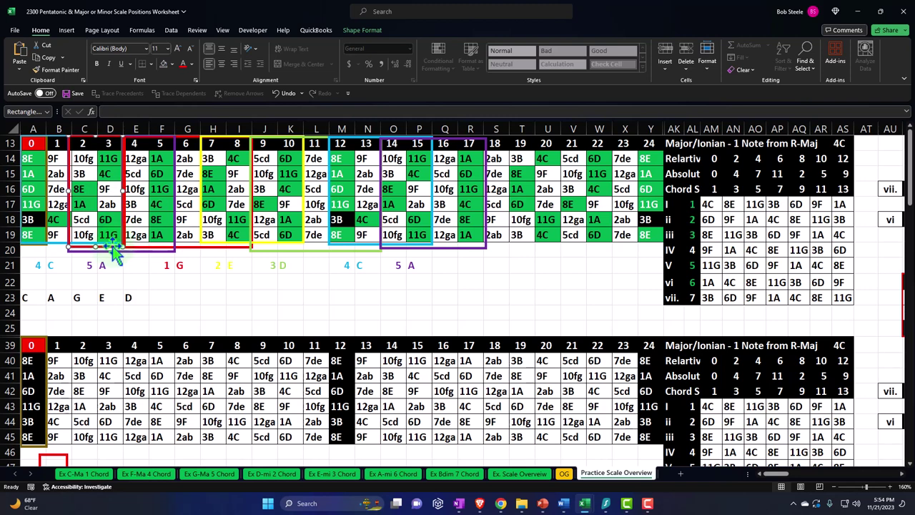
left_click_drag(112, 248, 113, 445)
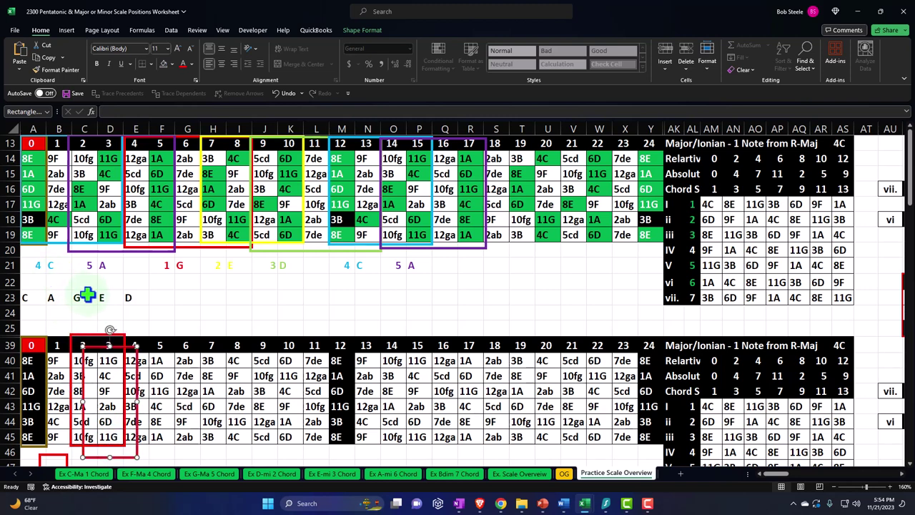
- Copy the red rectangle and place the copy around frets 7–8 of the lower grid
left_click_drag(121, 356, 183, 361)
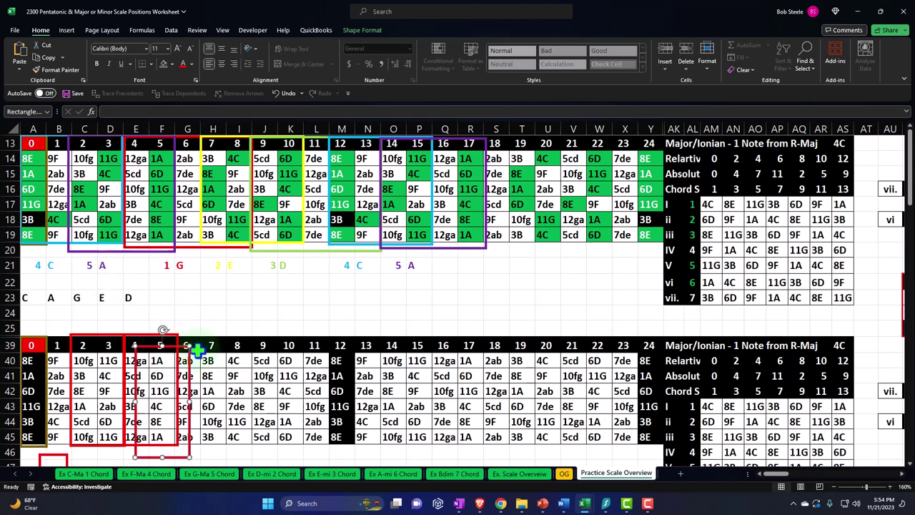
left_click_drag(188, 352, 253, 152)
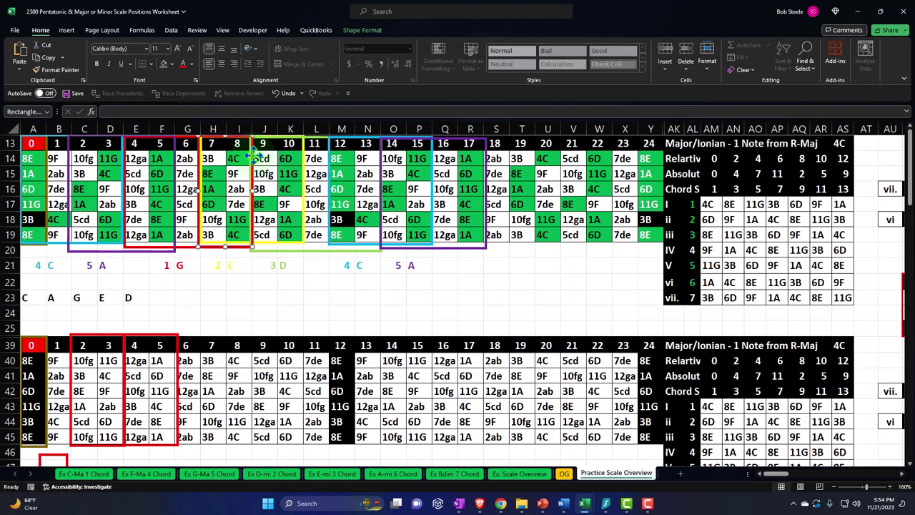
left_click_drag(255, 156, 255, 353)
left_click(176, 379)
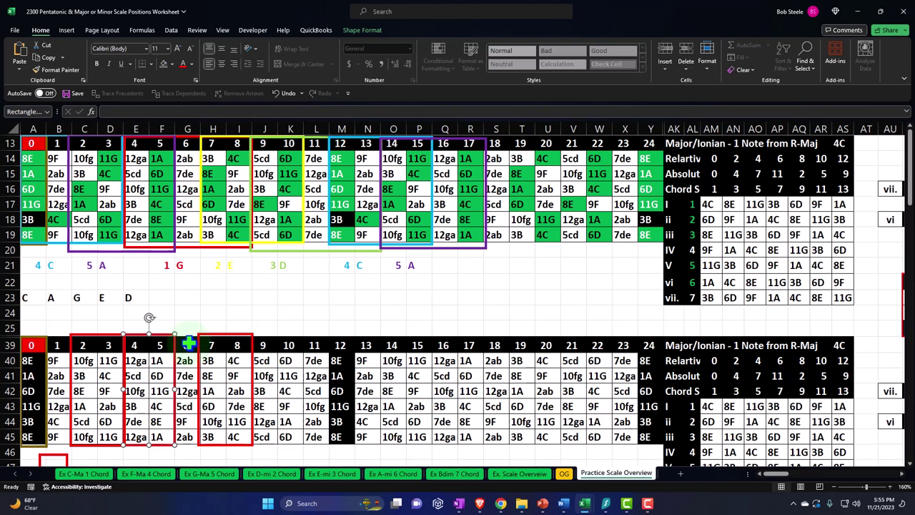
left_click(254, 369)
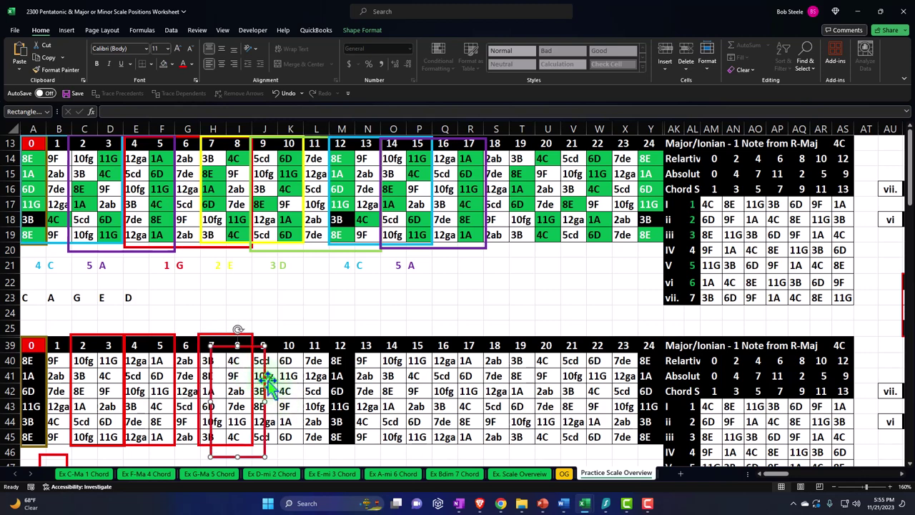
- Duplicate the frets 7–8 red box and move the copy over frets 9–10
left_click_drag(255, 363, 309, 168)
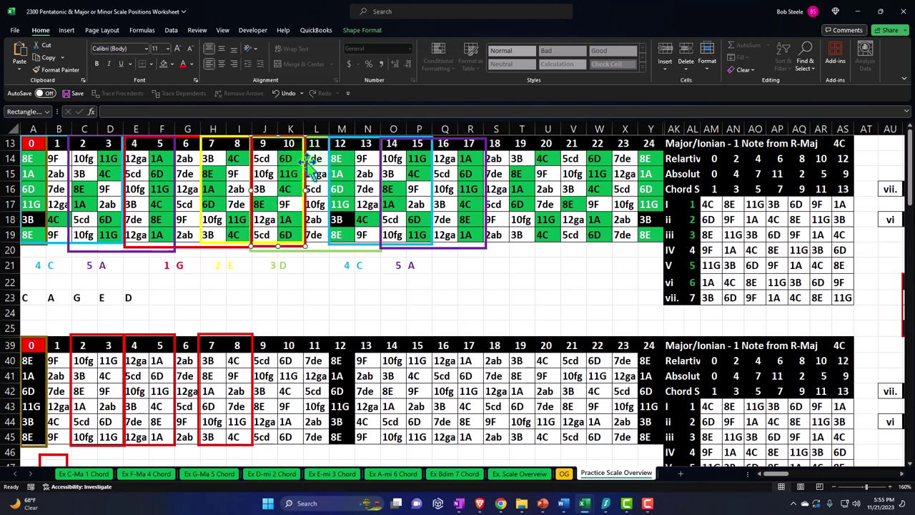
left_click_drag(305, 169, 382, 350)
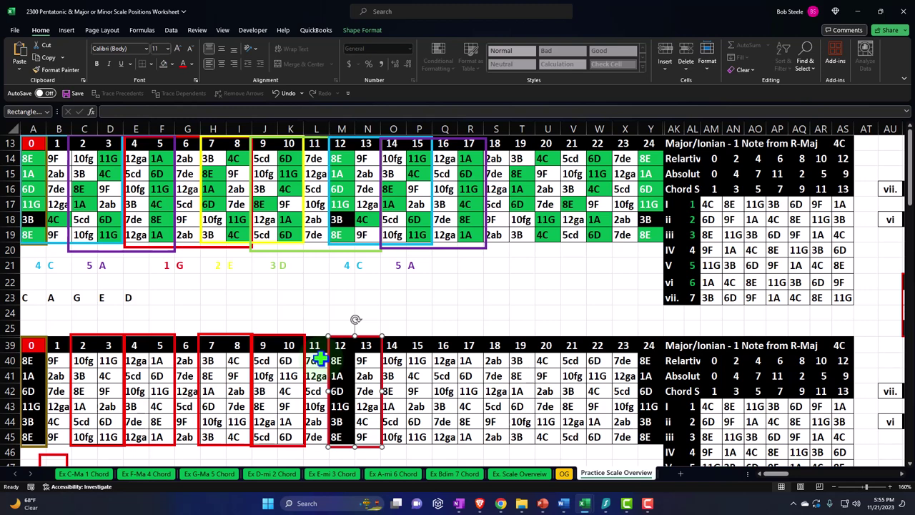
left_click(291, 298)
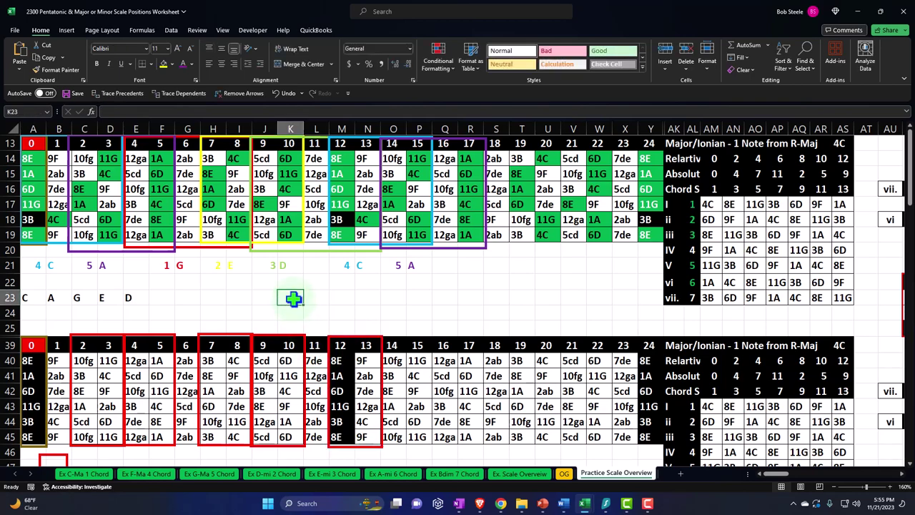
- Select degree numbers 1, 2, 3, 5 and 6 in the list beside the third grid
scroll(293, 298, "down", 1)
scroll(294, 299, "down", 4)
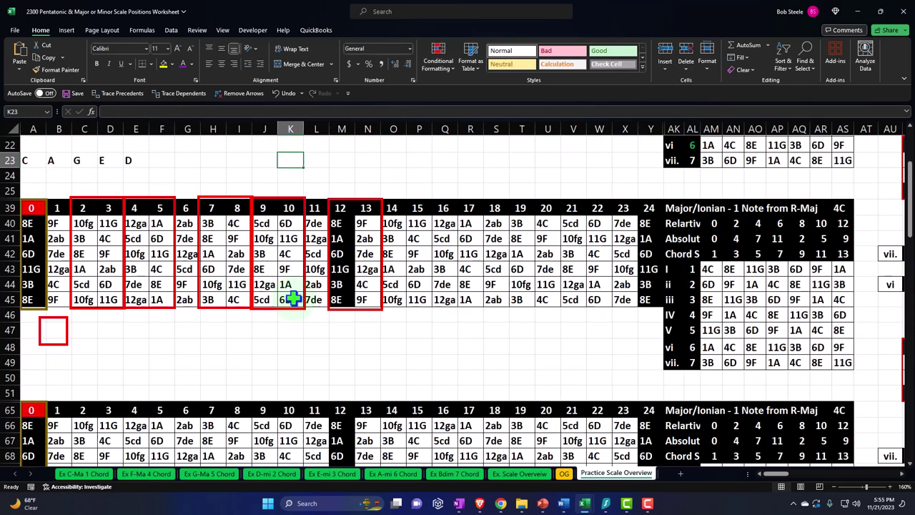
scroll(295, 298, "up", 1, "ctrl")
scroll(295, 298, "up", 1, "ctrl")
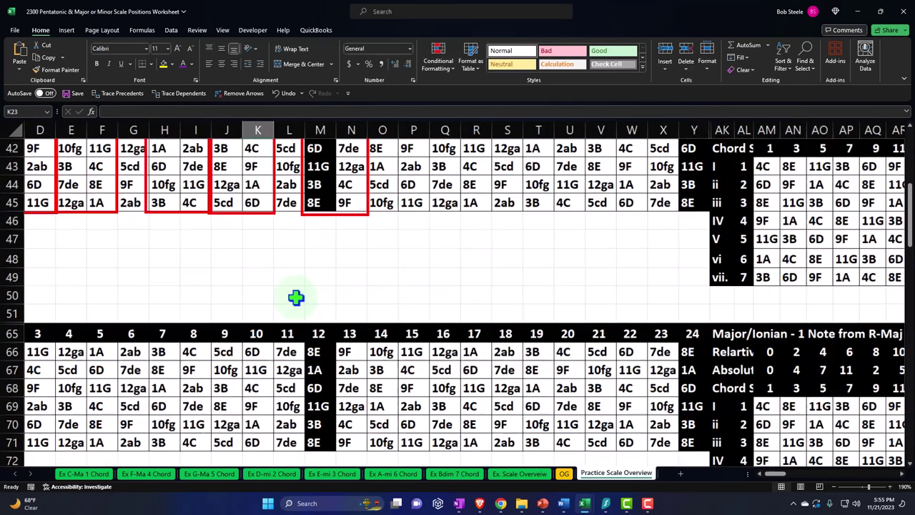
left_click_drag(784, 476, 718, 481)
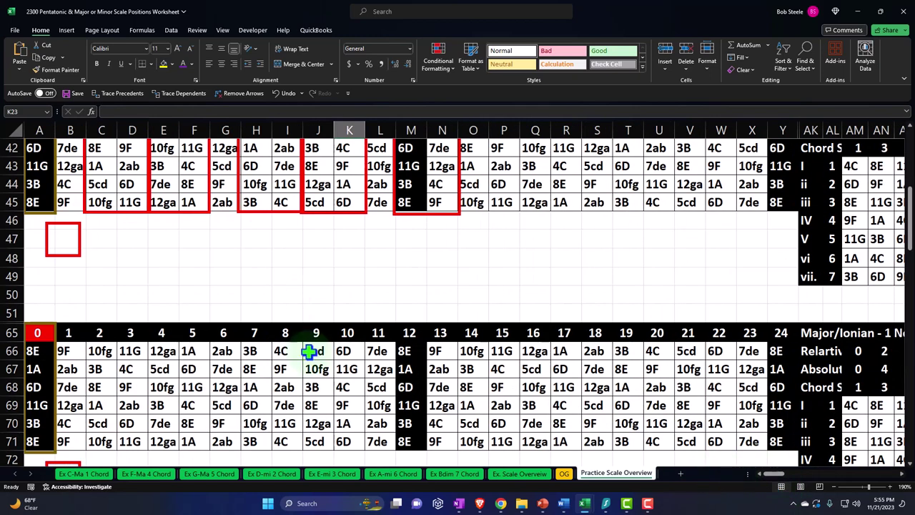
scroll(315, 351, "down", 2)
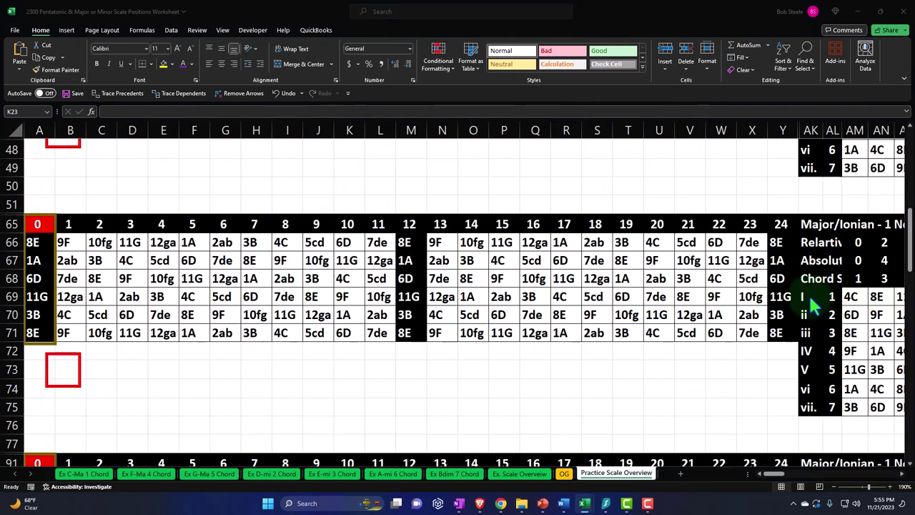
scroll(911, 469, "down", 1)
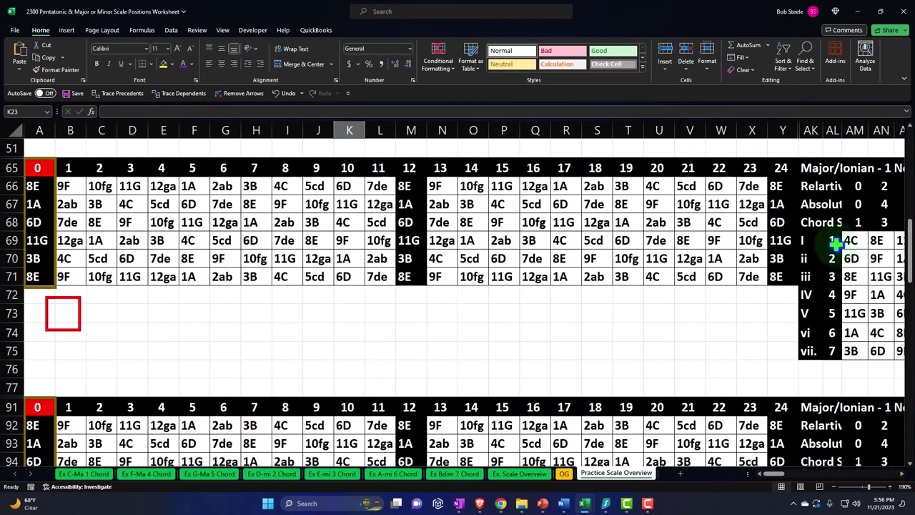
left_click_drag(832, 241, 831, 272)
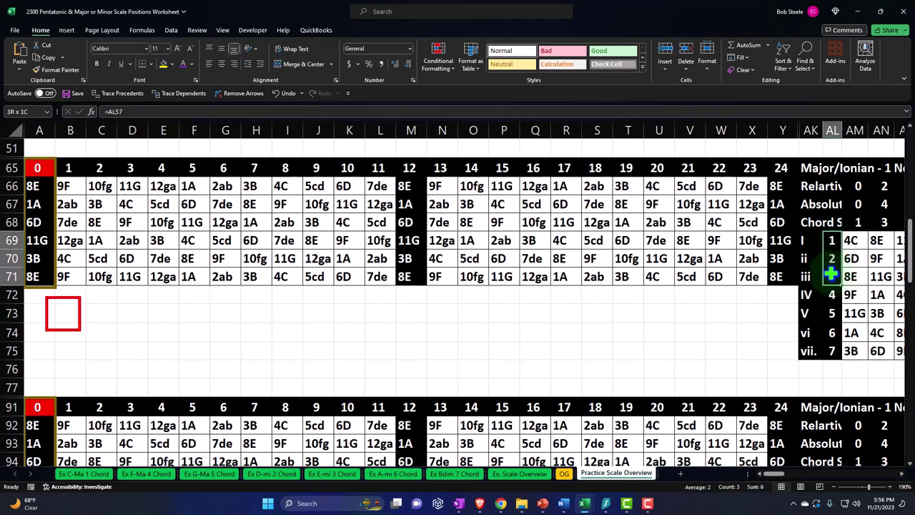
left_click_drag(831, 313, 832, 329)
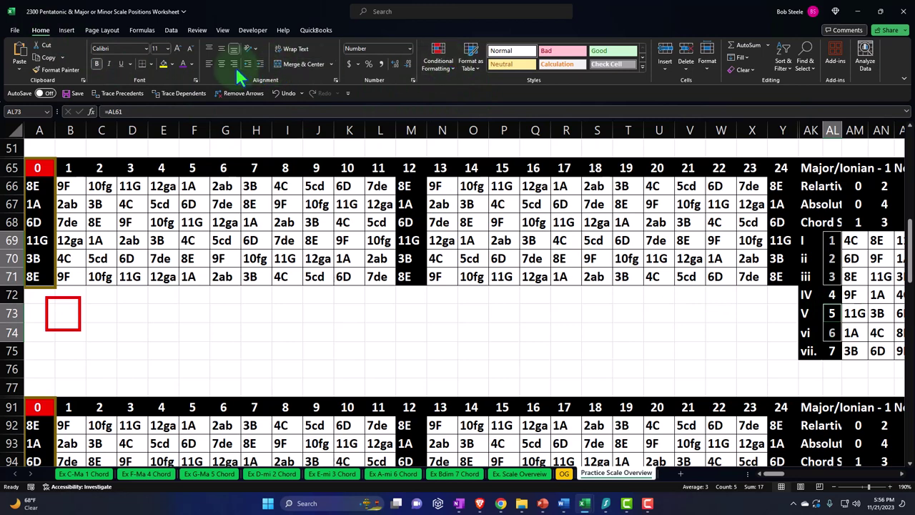
- Make the selected degree numbers green, then select the third grid's note cells
left_click(191, 65)
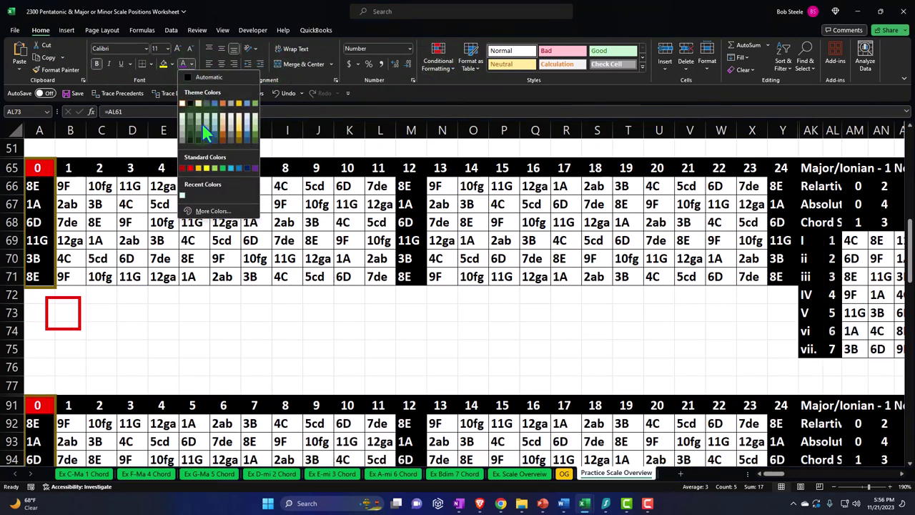
left_click(214, 168)
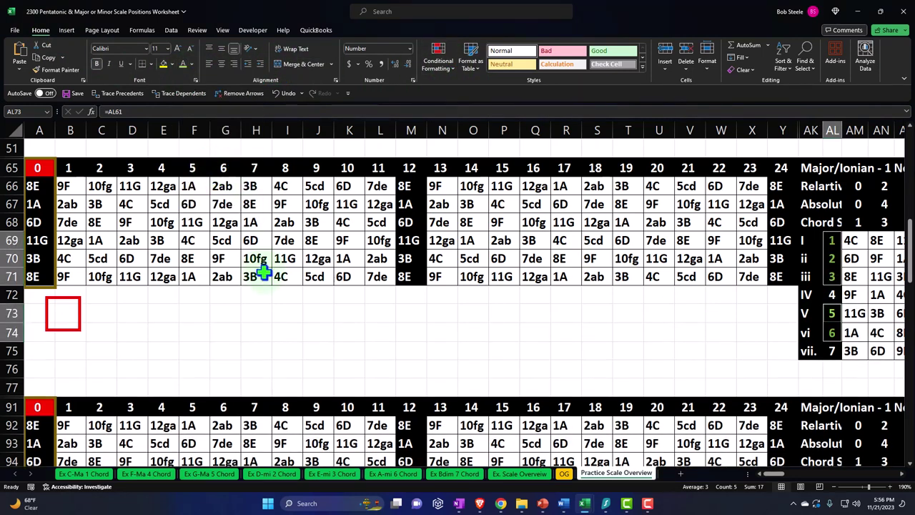
left_click(190, 64)
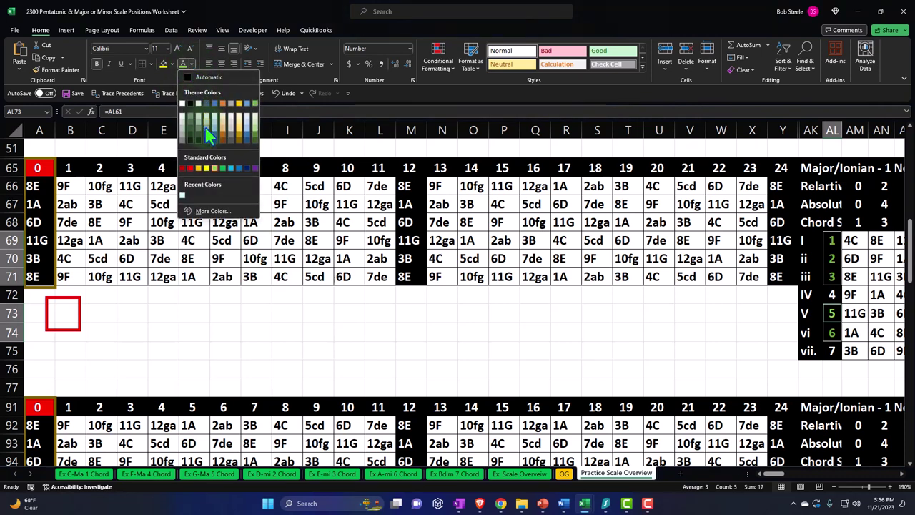
left_click(221, 169)
left_click(288, 295)
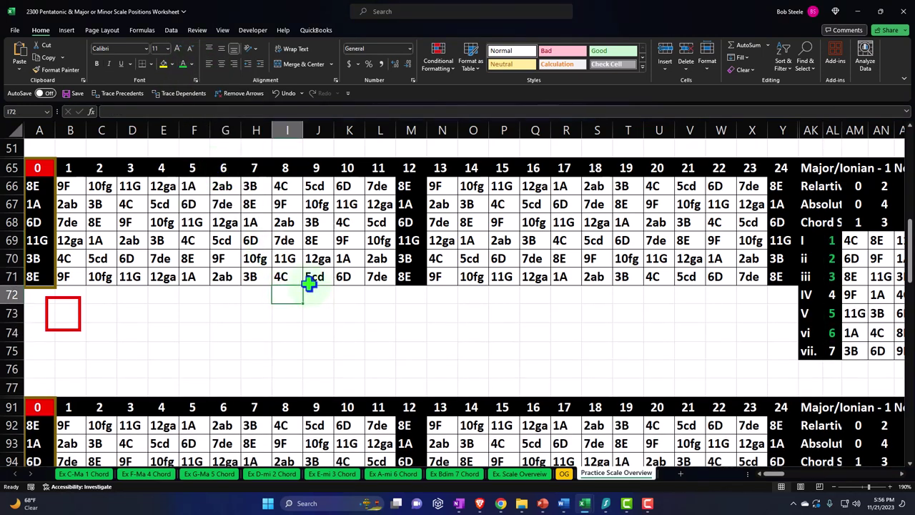
left_click_drag(33, 188, 774, 279)
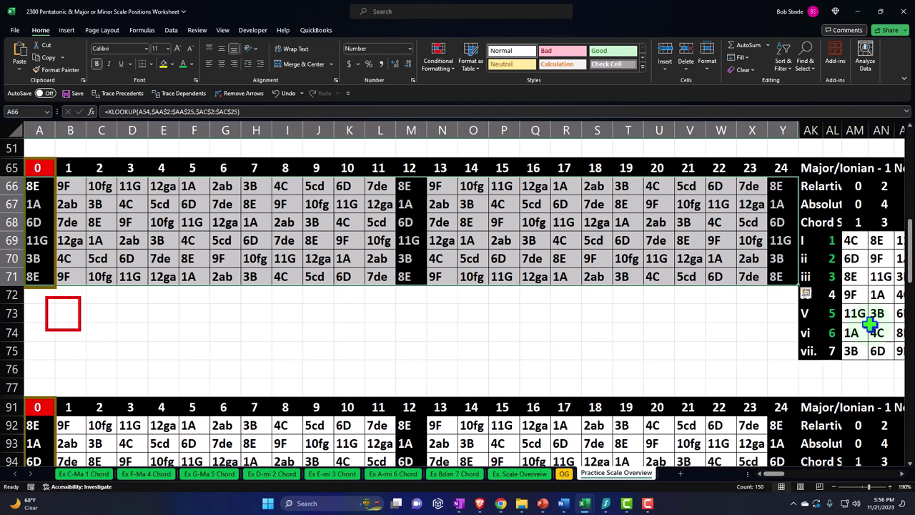
- Add an Equal To conditional rule filling cells matching 4C (AM69) light blue
left_click(441, 62)
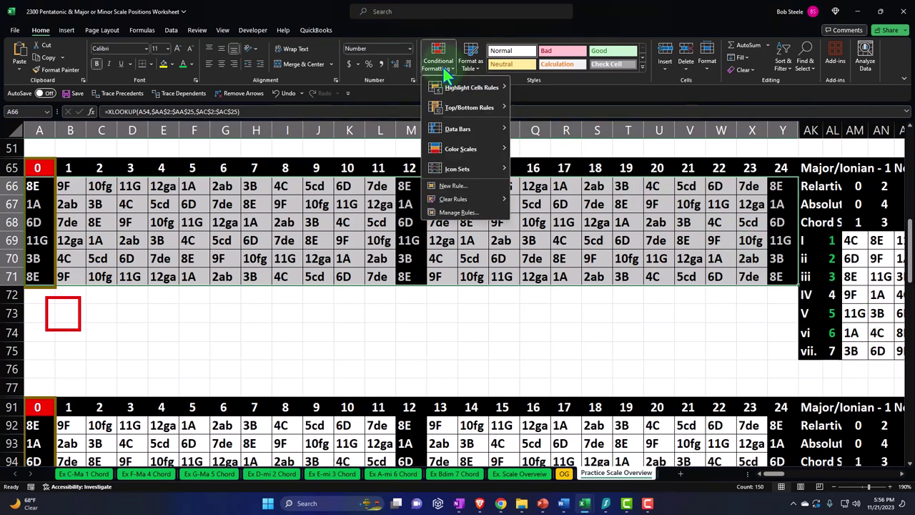
mouse_move(452, 88)
left_click(550, 150)
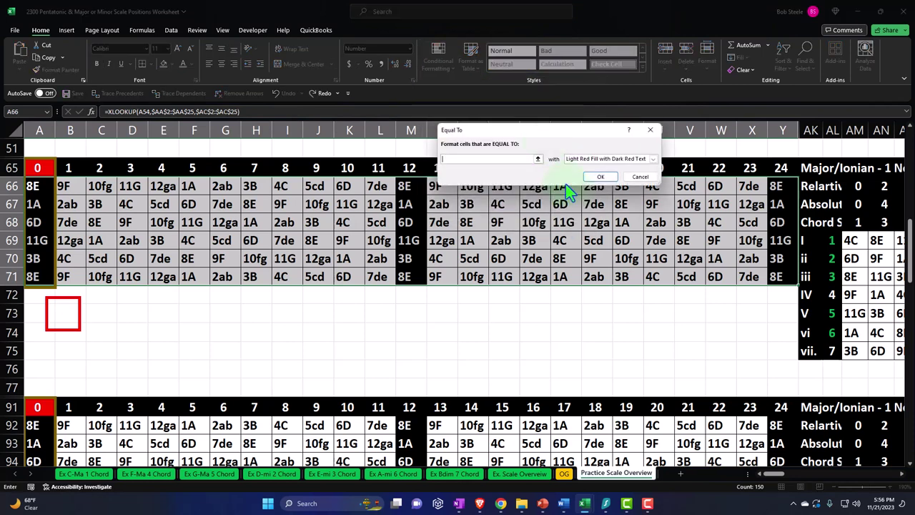
left_click(652, 158)
left_click(612, 205)
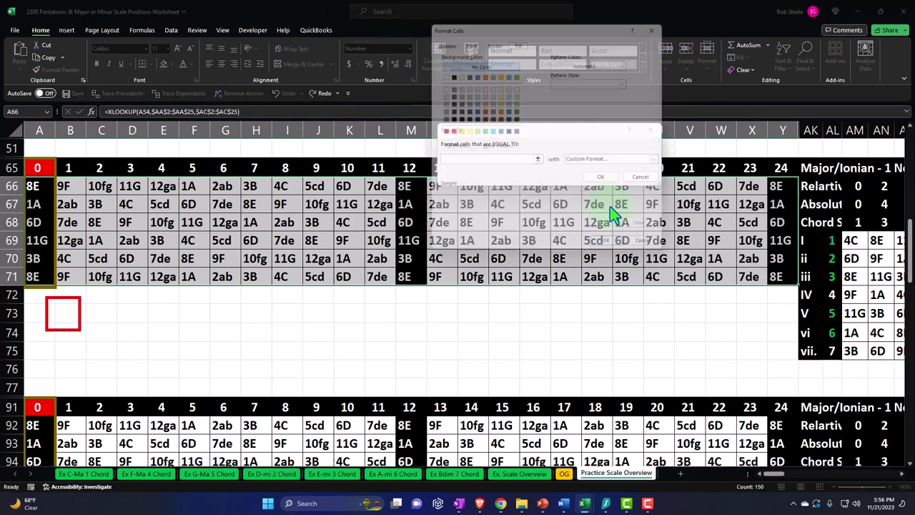
left_click(489, 132)
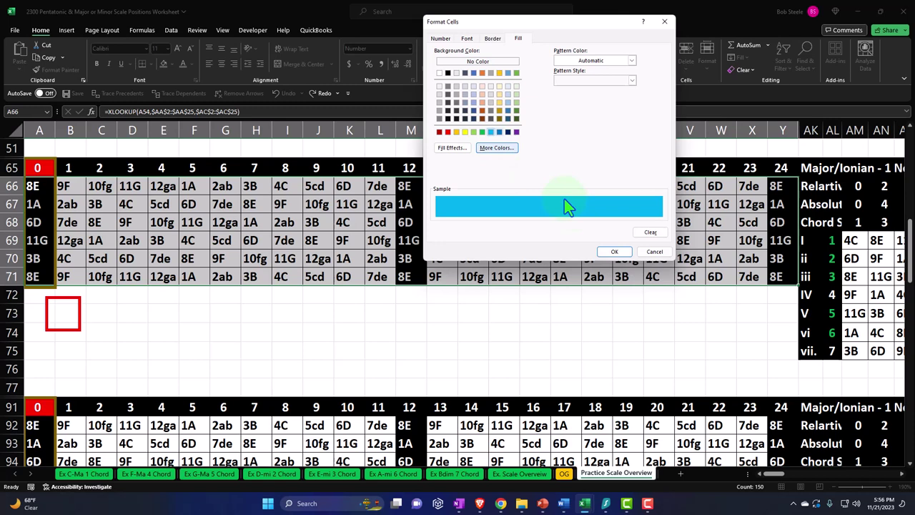
left_click(609, 253)
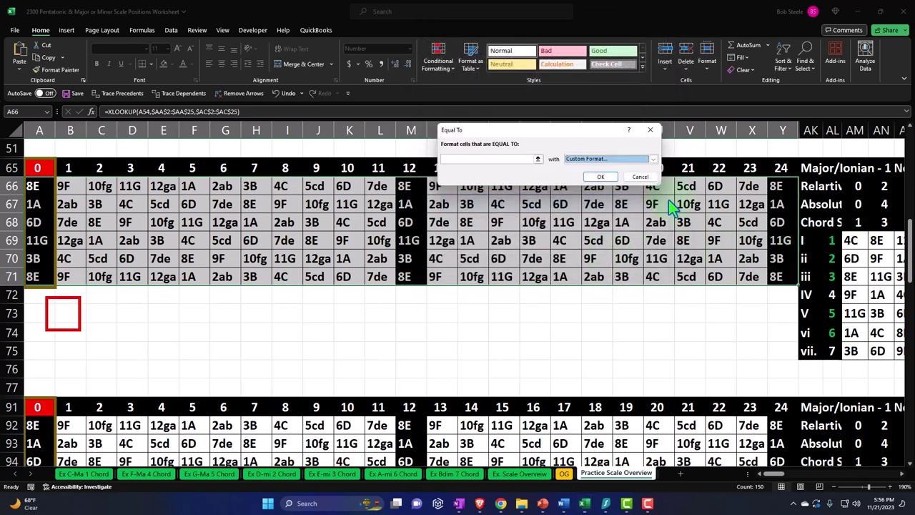
left_click(505, 159)
left_click(851, 240)
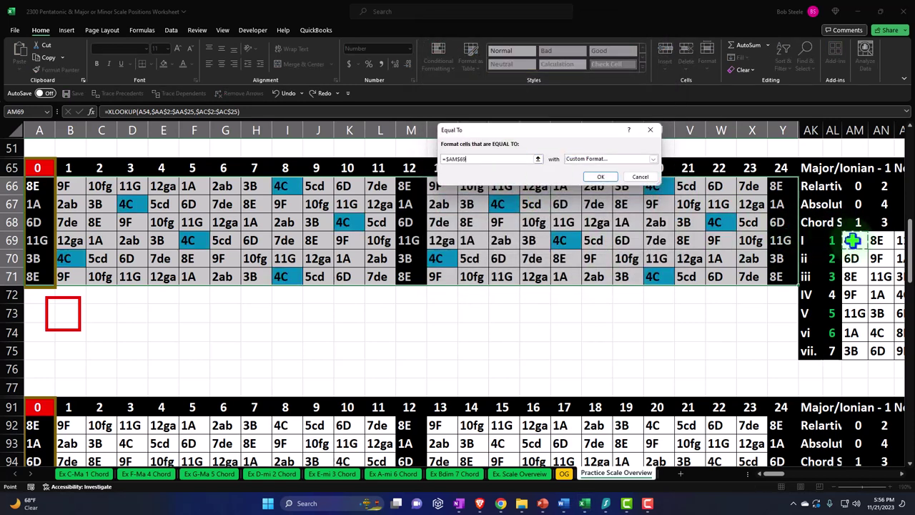
left_click(600, 177)
- Add a light blue Equal To rule for the 6D tone in AM70
left_click(438, 57)
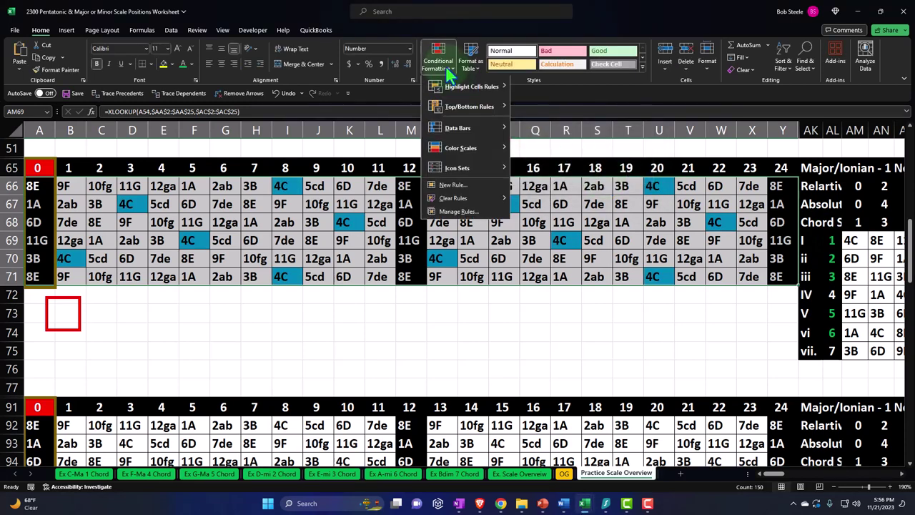
mouse_move(455, 95)
left_click(533, 145)
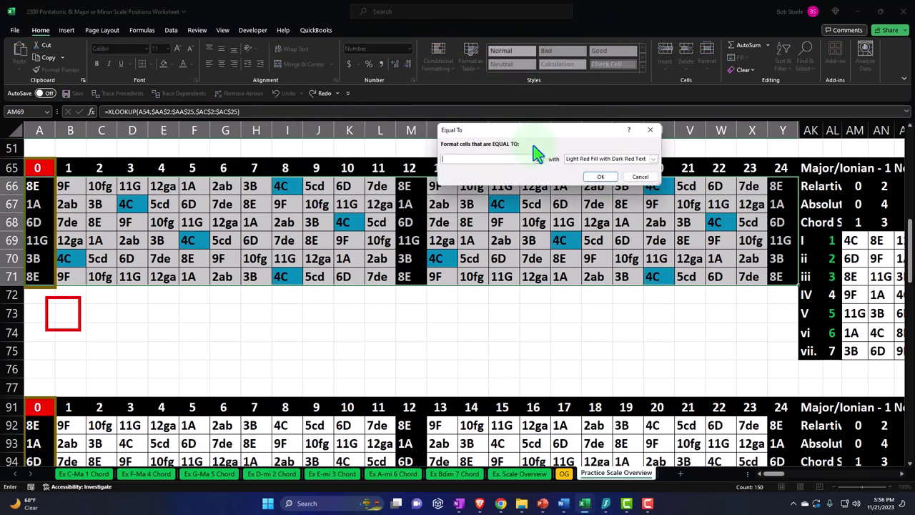
left_click(858, 259)
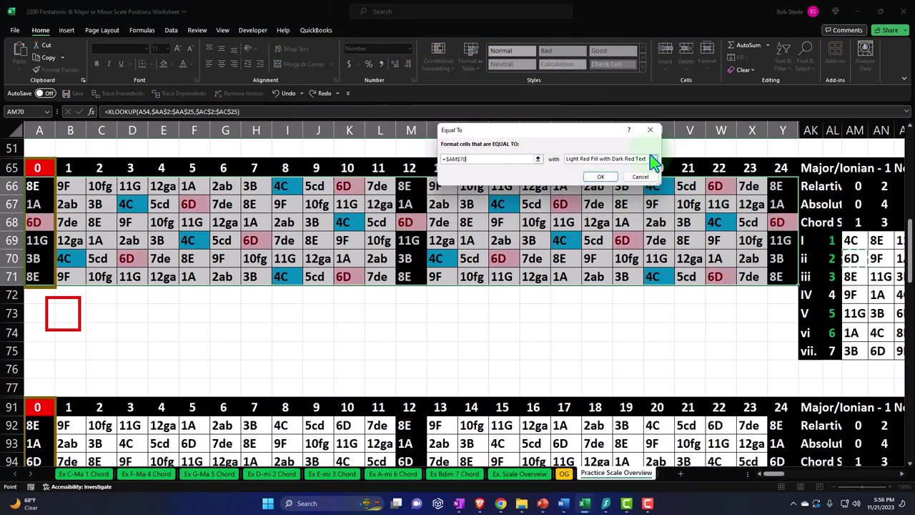
left_click(652, 159)
left_click(625, 205)
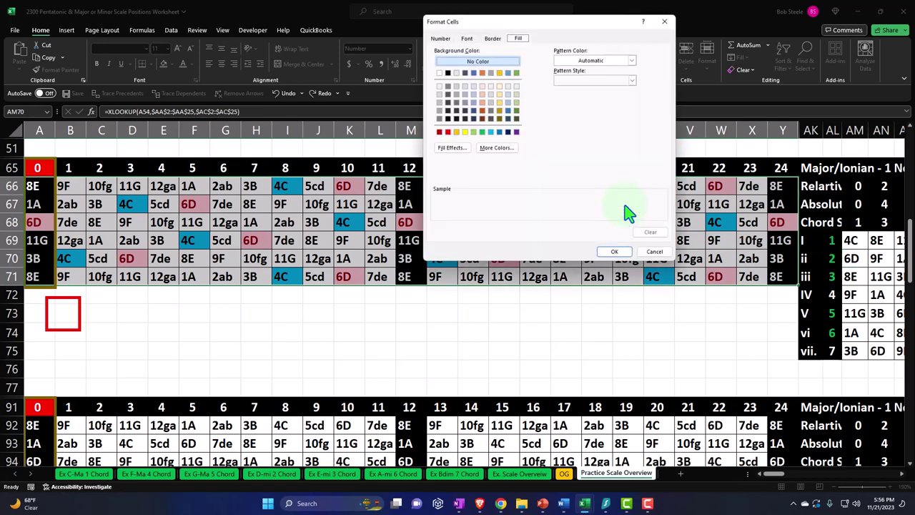
left_click(491, 132)
left_click(615, 252)
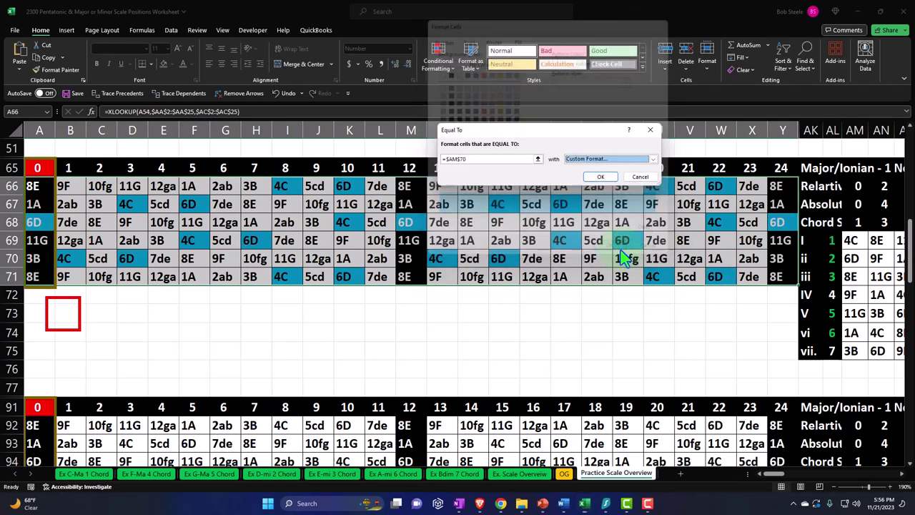
left_click(604, 178)
- Add a light blue Equal To rule for the 8E tone in AM71
left_click(438, 59)
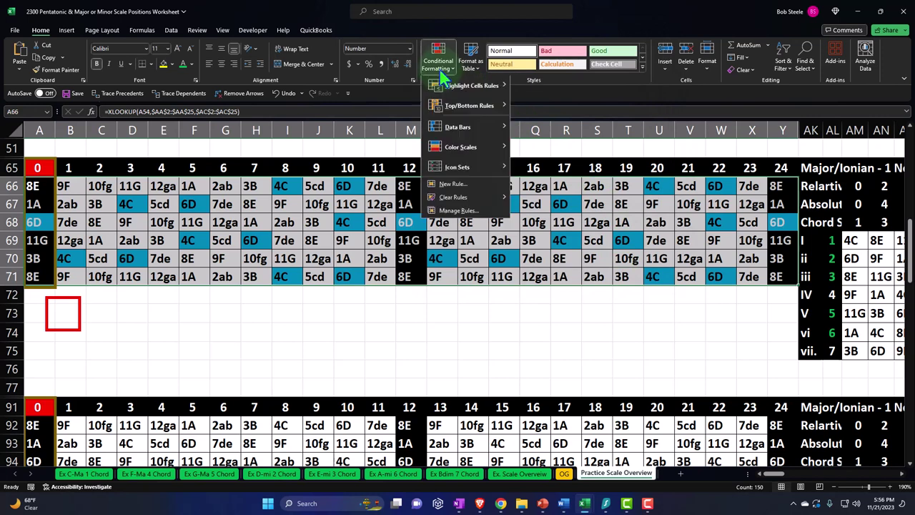
mouse_move(470, 91)
left_click(533, 152)
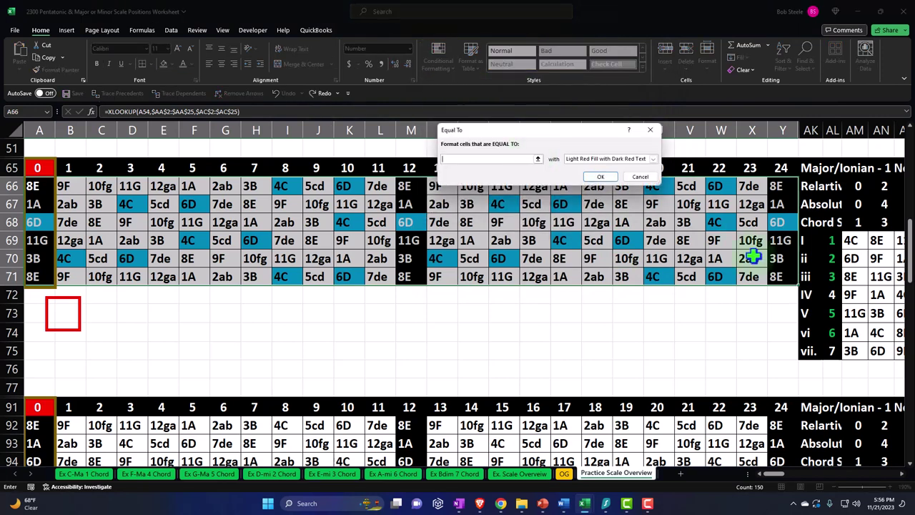
left_click(850, 276)
left_click(652, 158)
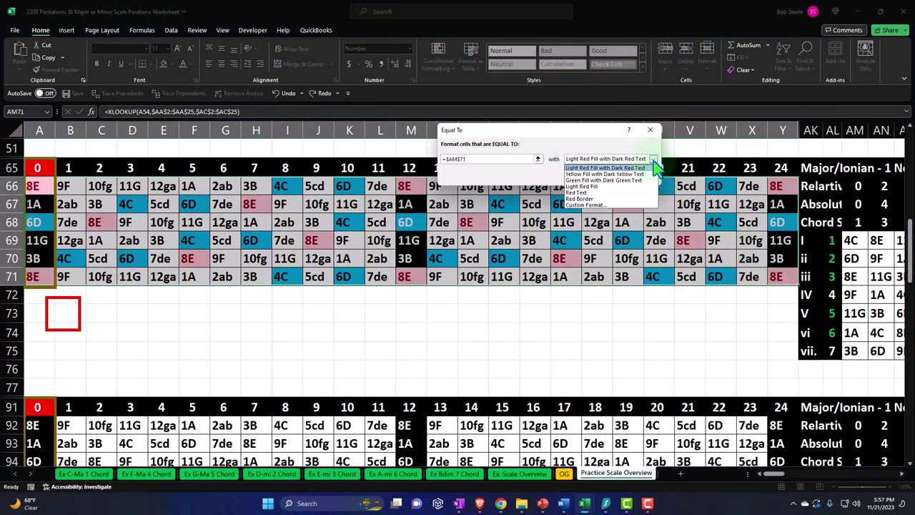
left_click(619, 215)
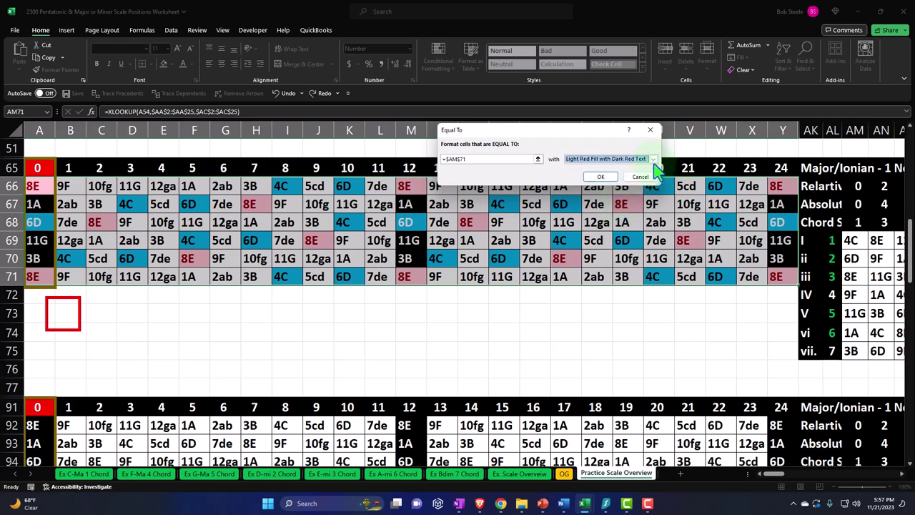
left_click(652, 160)
left_click(613, 209)
left_click(653, 159)
left_click(607, 207)
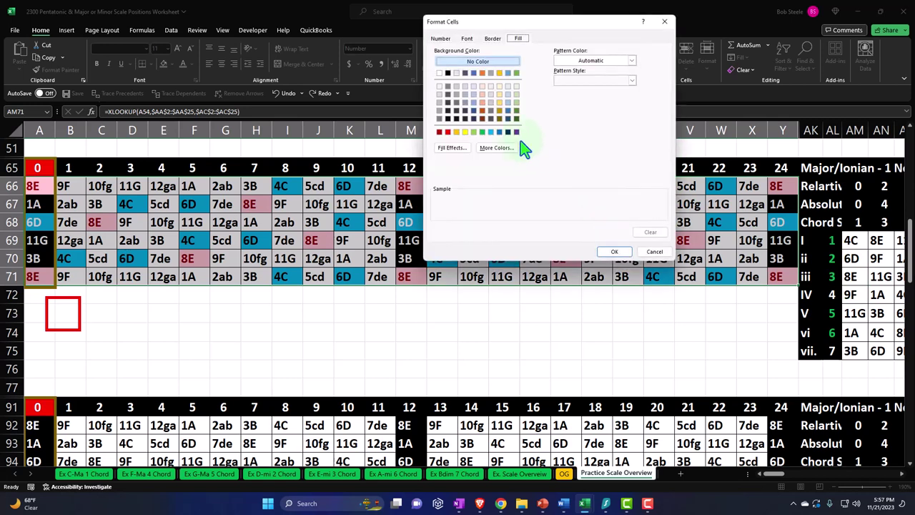
left_click(490, 131)
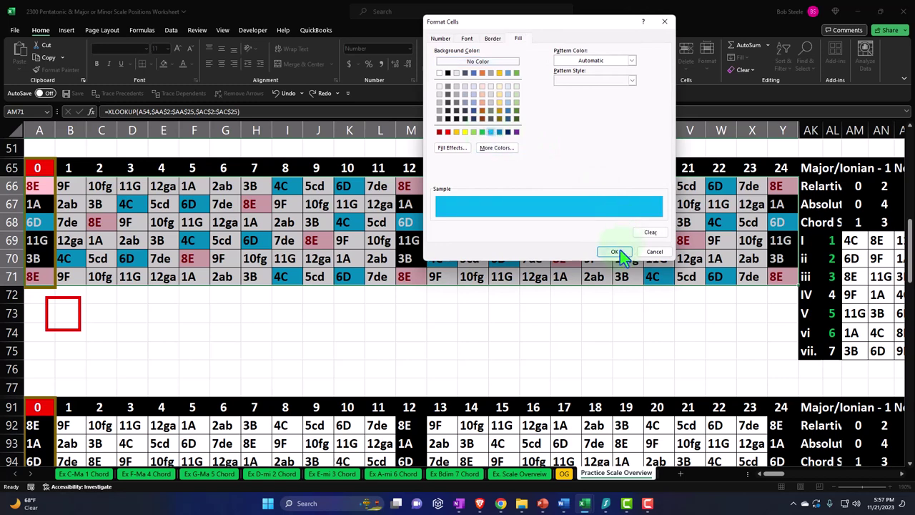
left_click(617, 252)
left_click(599, 177)
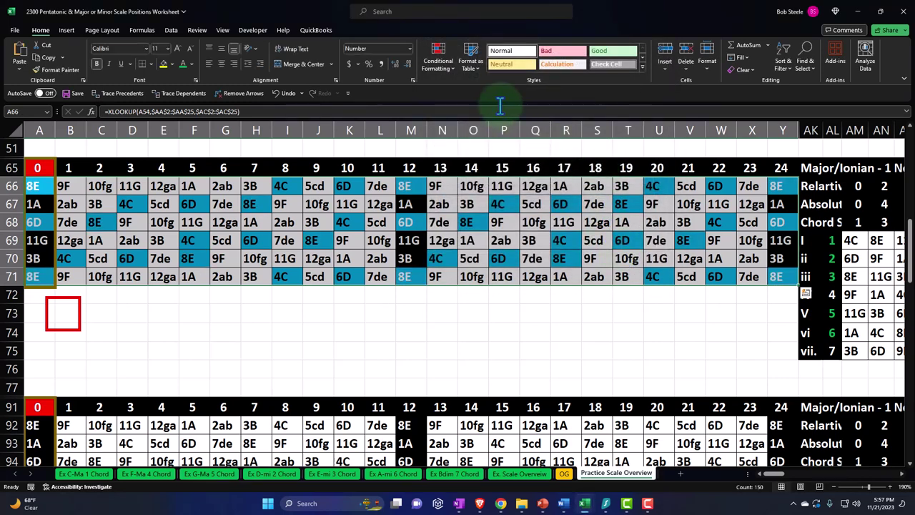
- Add a blue-fill Equal To rule for the 9F tone in AM72
left_click(438, 57)
mouse_move(468, 85)
left_click(532, 149)
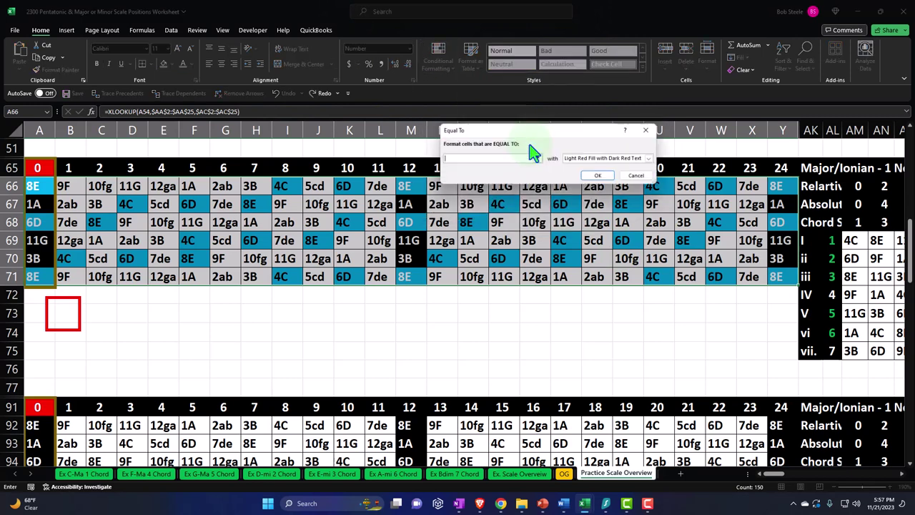
left_click(850, 294)
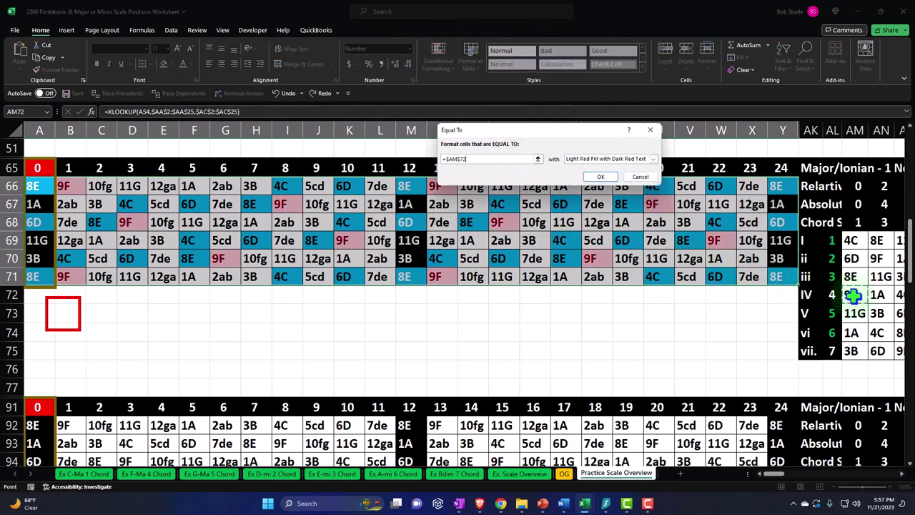
left_click(650, 159)
left_click(609, 207)
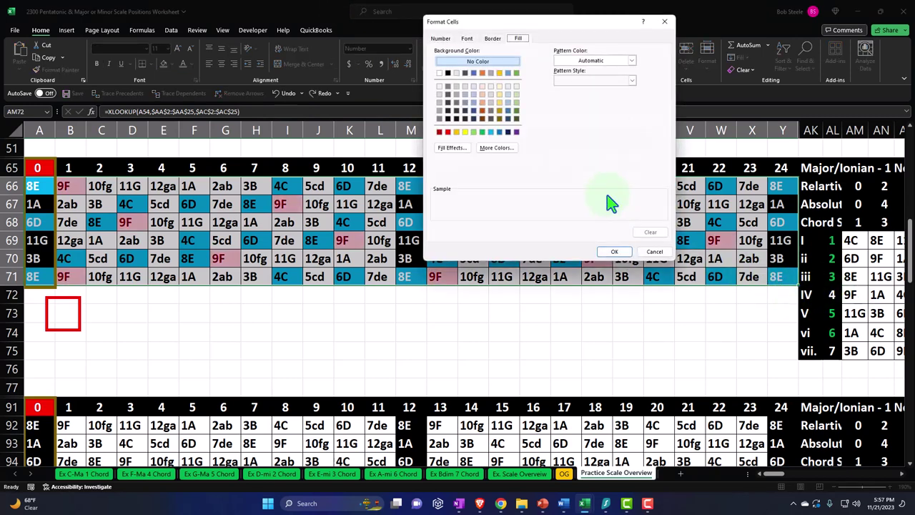
left_click(490, 132)
left_click(616, 251)
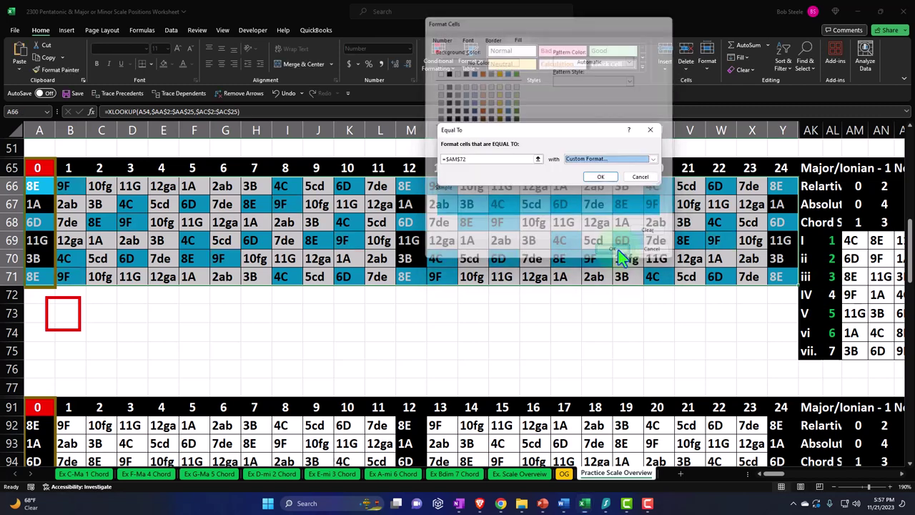
left_click(612, 181)
- Add a blue-fill Equal To rule for the 11G tone in AM73
left_click(438, 63)
mouse_move(469, 86)
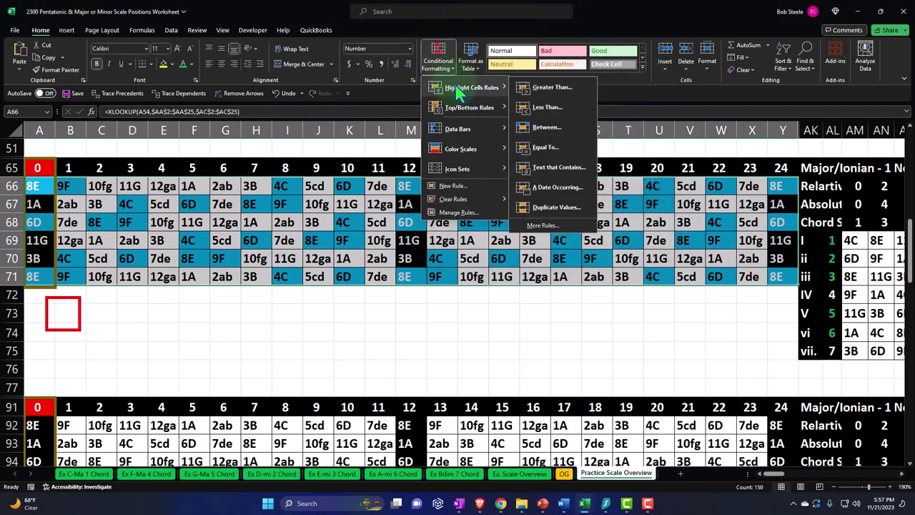
left_click(536, 145)
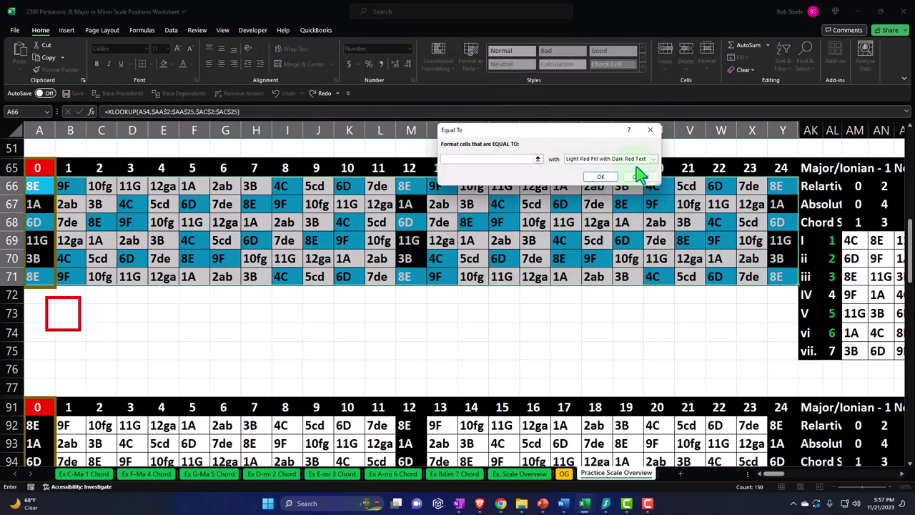
left_click(855, 313)
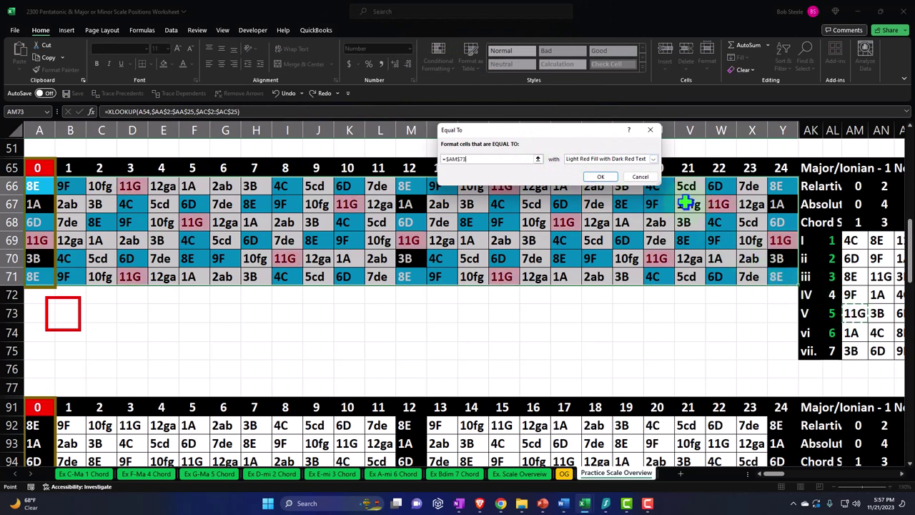
left_click(653, 160)
left_click(656, 169)
left_click(653, 159)
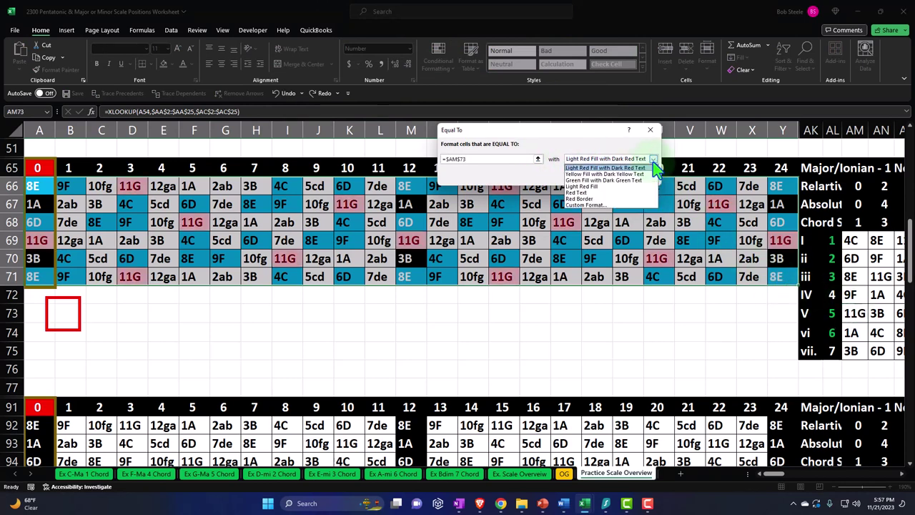
left_click(629, 205)
left_click(501, 148)
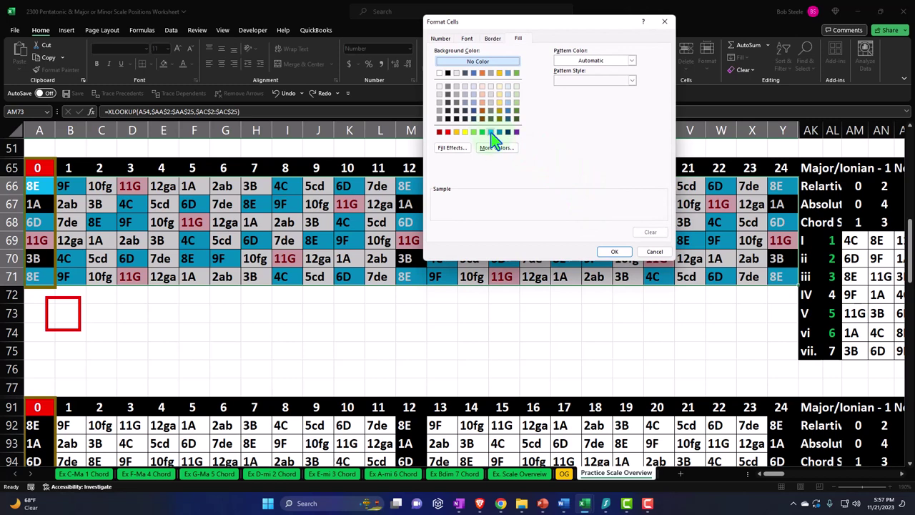
left_click(491, 133)
left_click(614, 252)
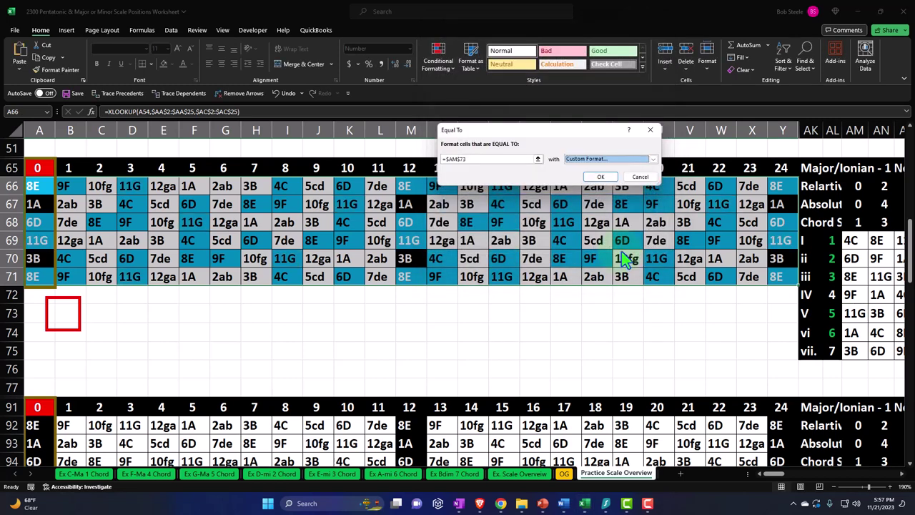
left_click(612, 180)
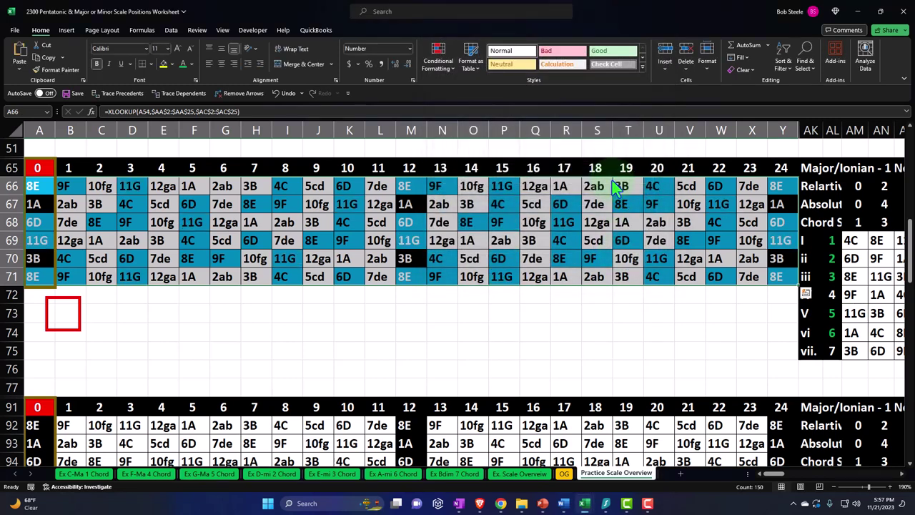
- Try an Equal To rule for 1A (AM74) with the default light red format, then undo it
left_click(449, 66)
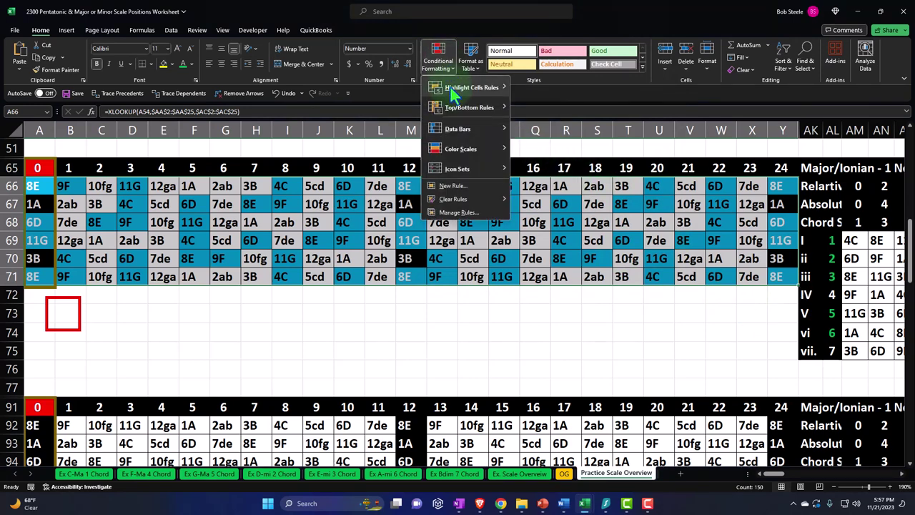
mouse_move(491, 91)
left_click(534, 149)
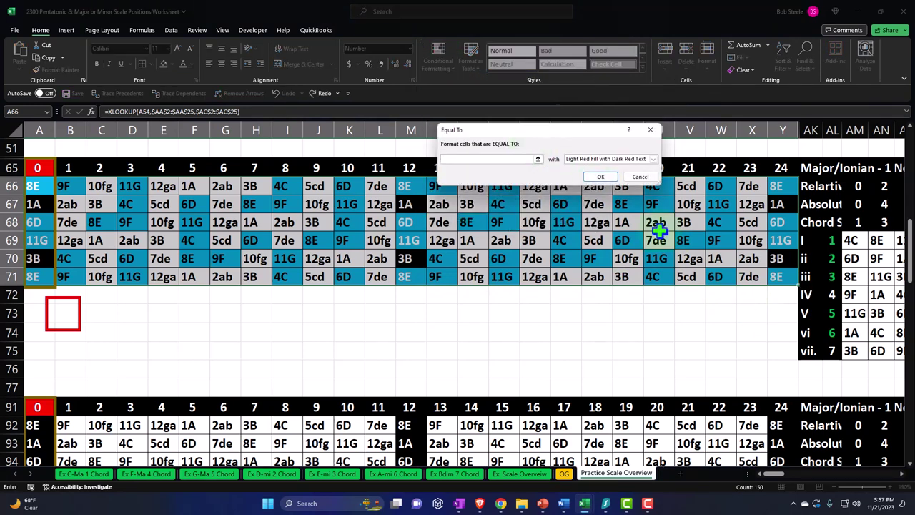
left_click(849, 332)
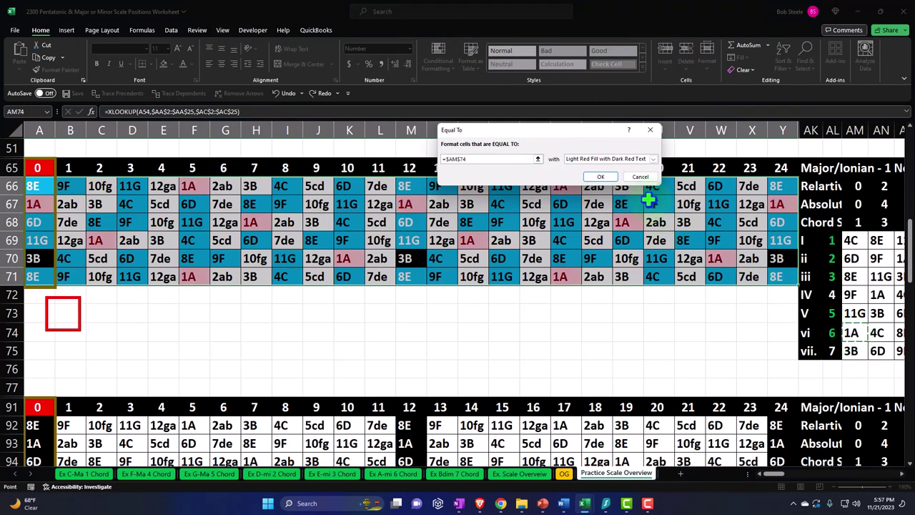
left_click(601, 177)
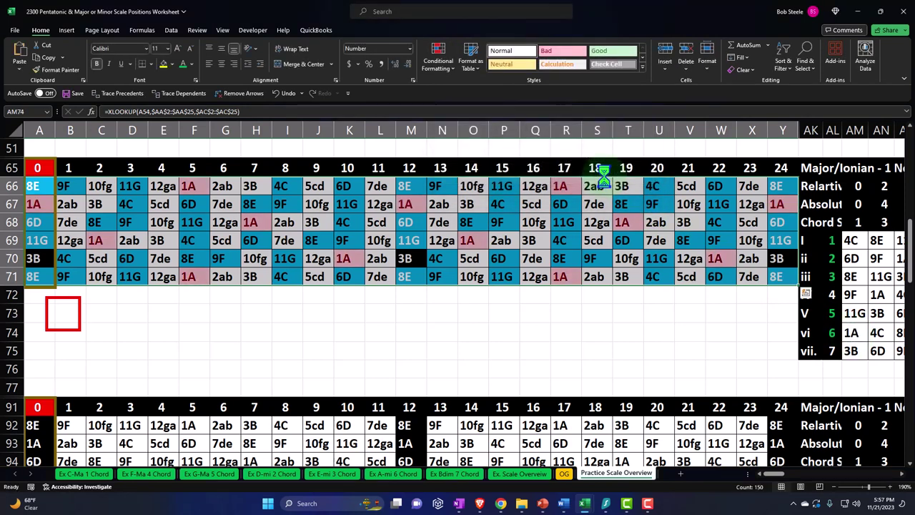
left_click(282, 98)
- Add a light blue Equal To rule for the 1A tone in AM74
left_click(434, 65)
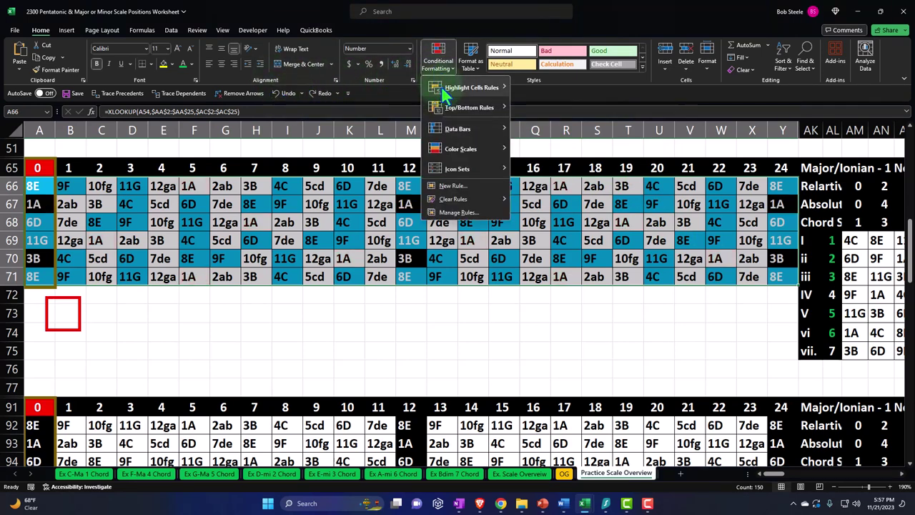
mouse_move(472, 87)
left_click(546, 147)
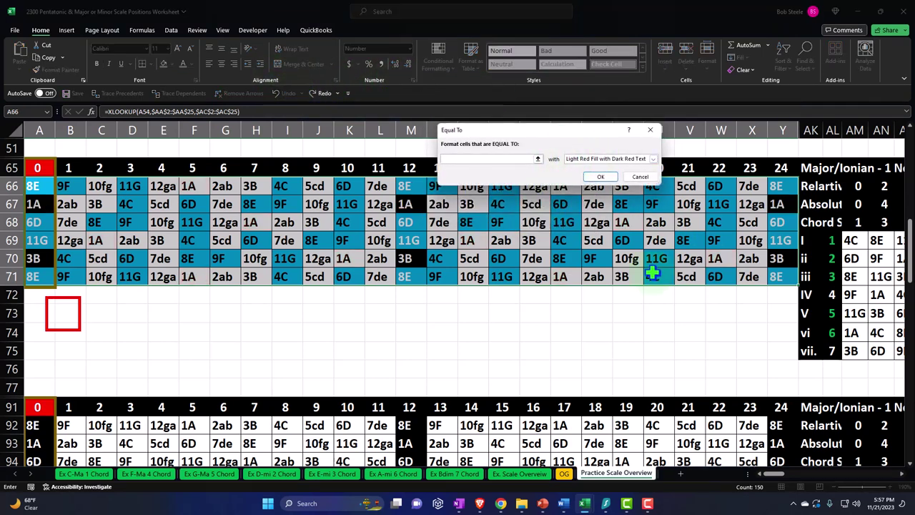
left_click(852, 330)
left_click(652, 159)
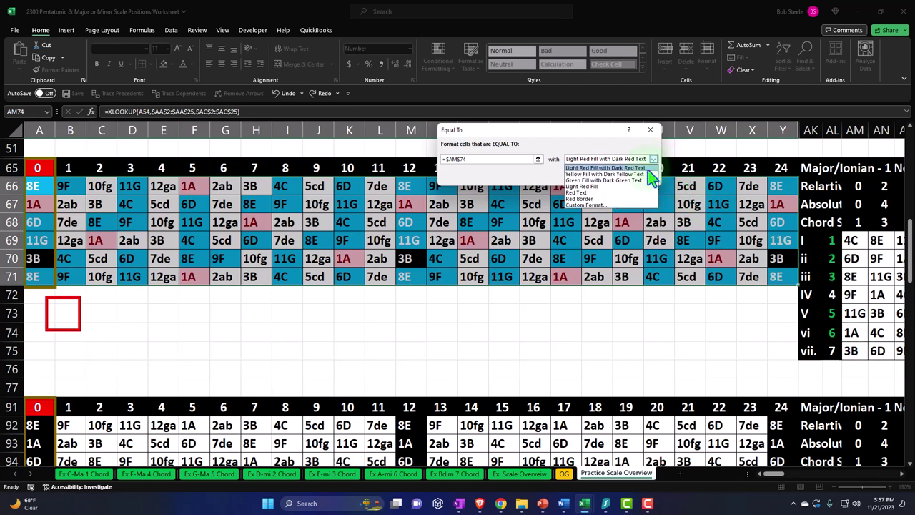
left_click(619, 205)
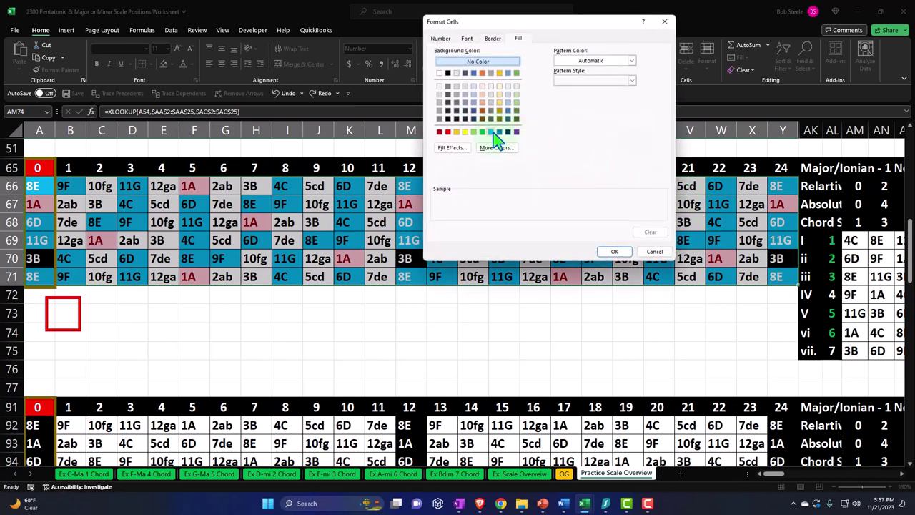
left_click(492, 131)
left_click(615, 252)
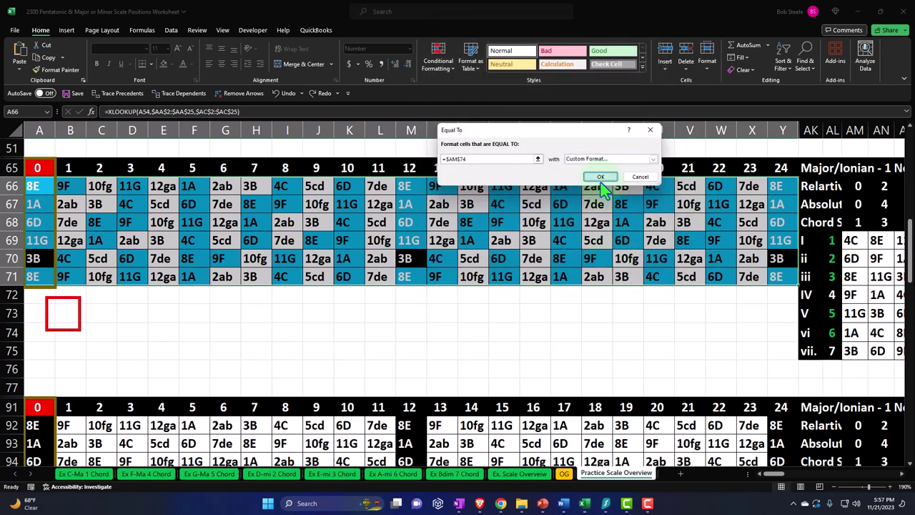
left_click(605, 180)
- Add a light blue Equal To rule for the 3B tone in AM75
left_click(439, 60)
mouse_move(456, 83)
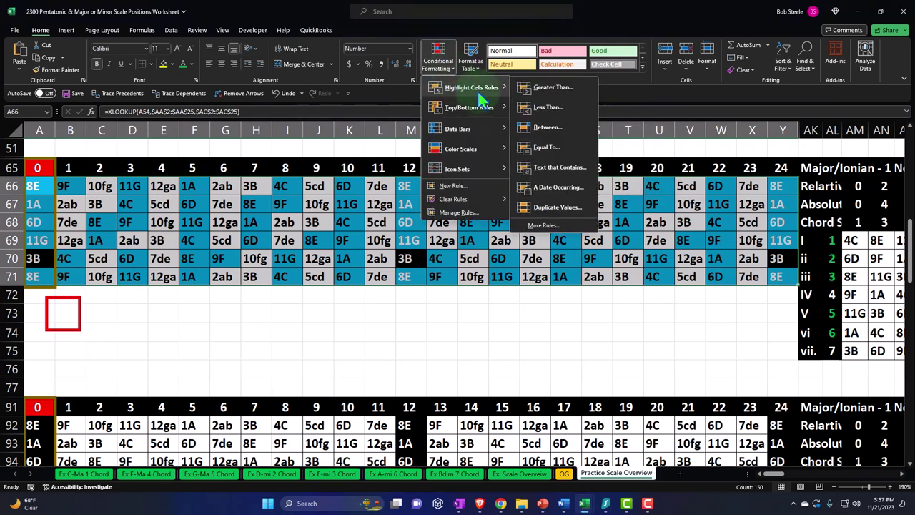
left_click(545, 147)
left_click(851, 351)
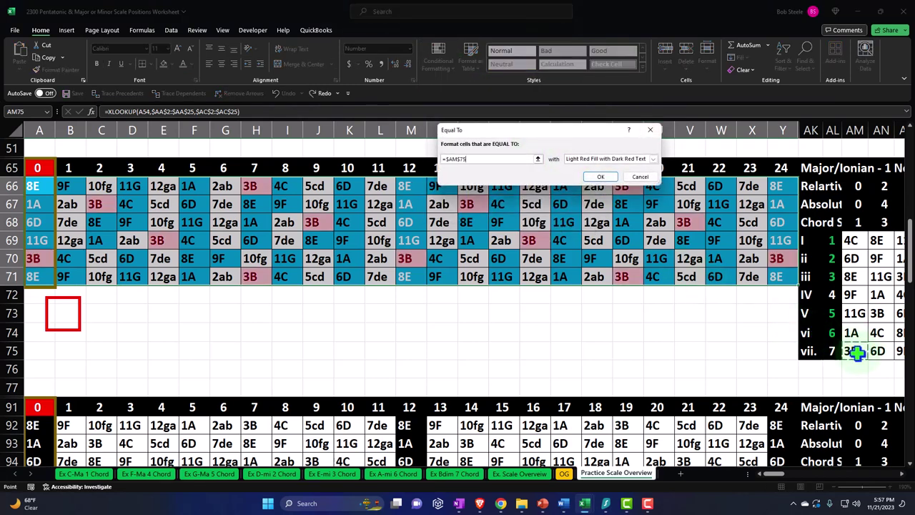
left_click(653, 159)
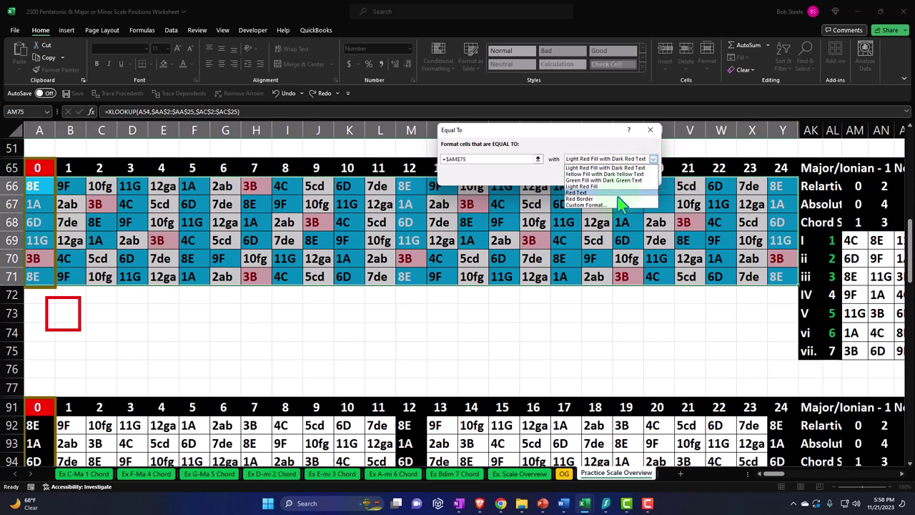
left_click(586, 205)
left_click(490, 131)
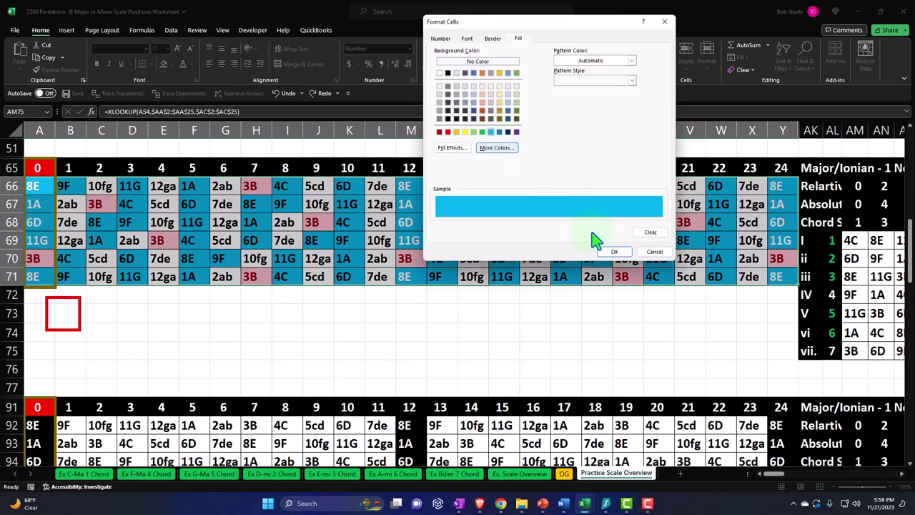
left_click(615, 251)
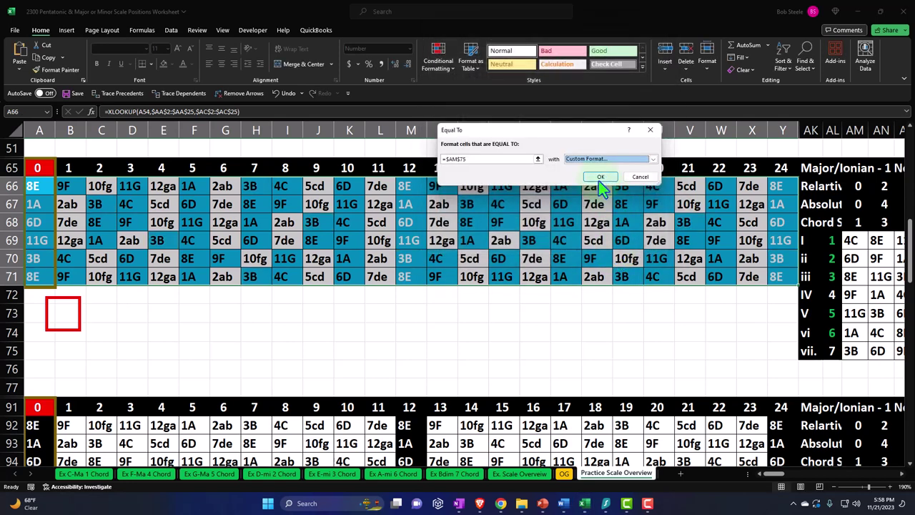
left_click(598, 178)
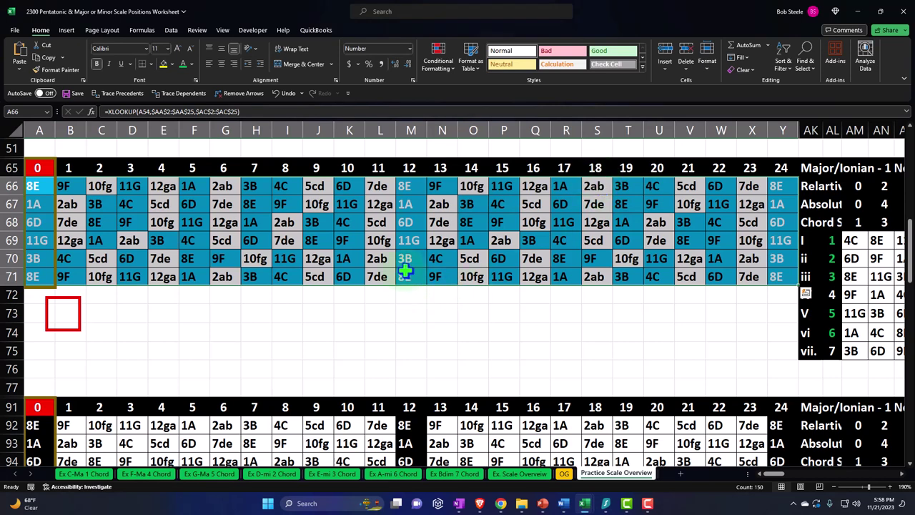
- Format-paint the A66:Y71 grid's formatting onto A92:Y97, then reselect the first grid
left_click(355, 313)
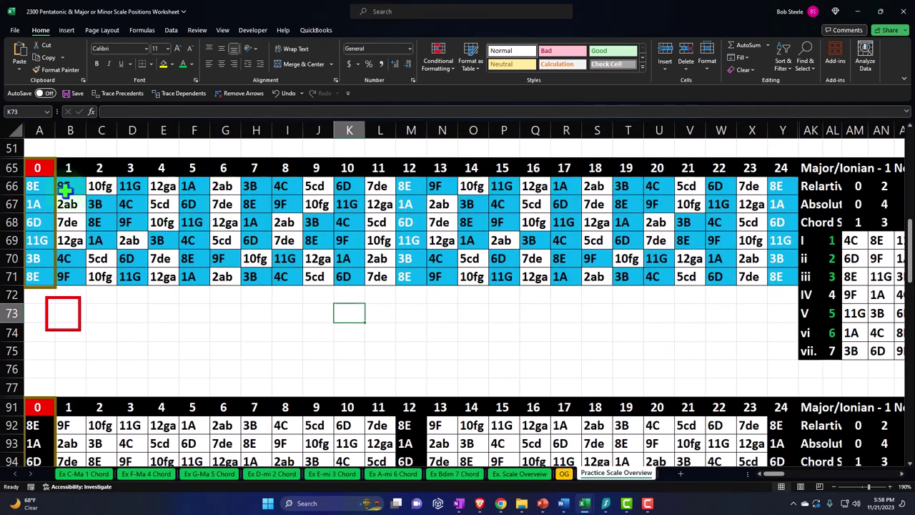
left_click_drag(39, 186, 775, 276)
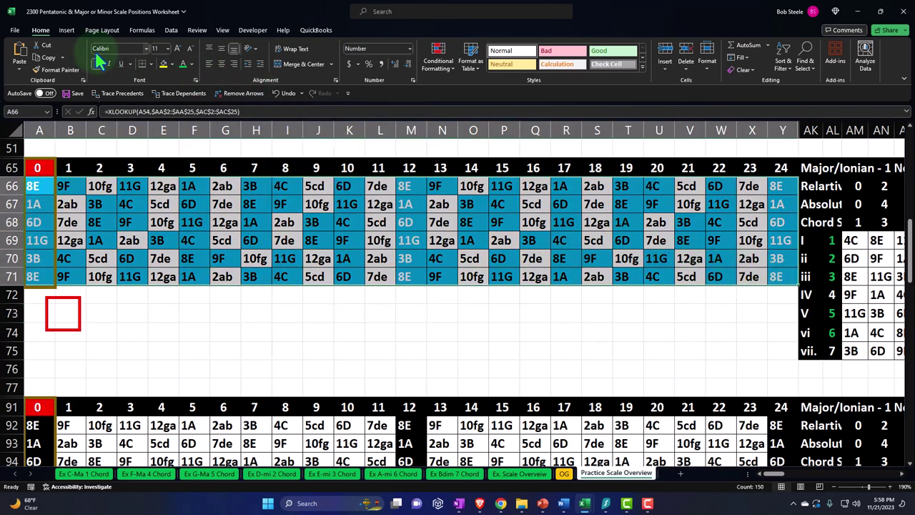
left_click(50, 72)
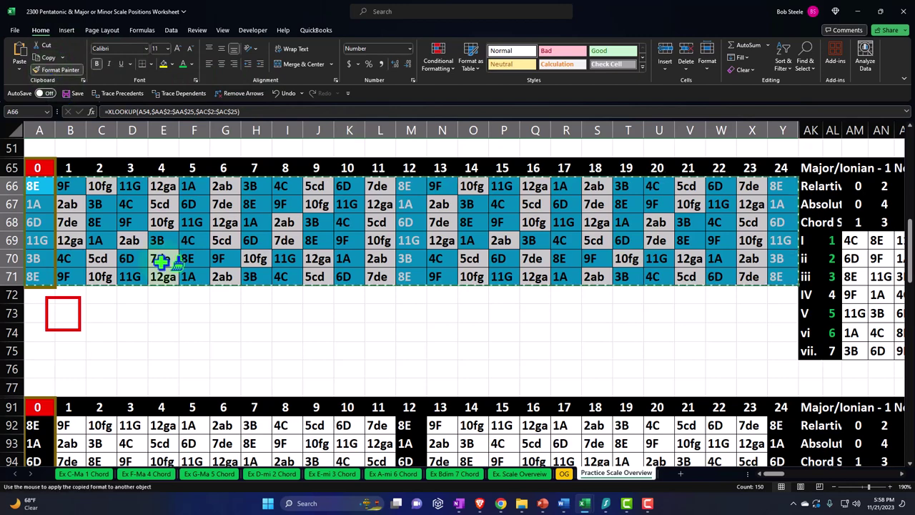
scroll(163, 262, "down", 2)
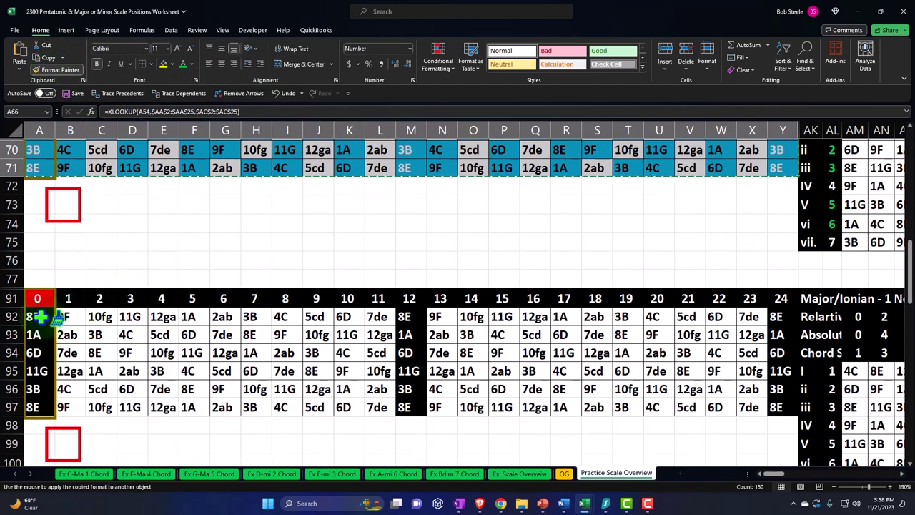
left_click(38, 316)
left_click(316, 255)
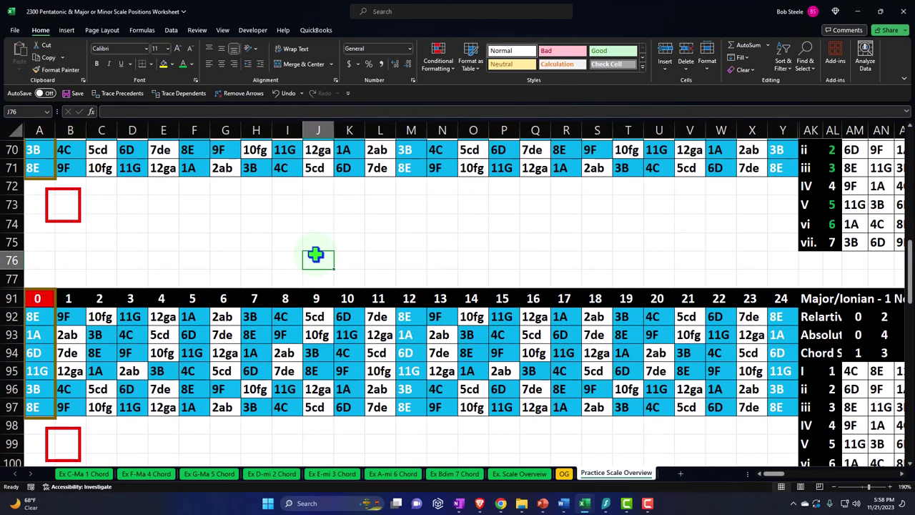
scroll(315, 255, "up", 2)
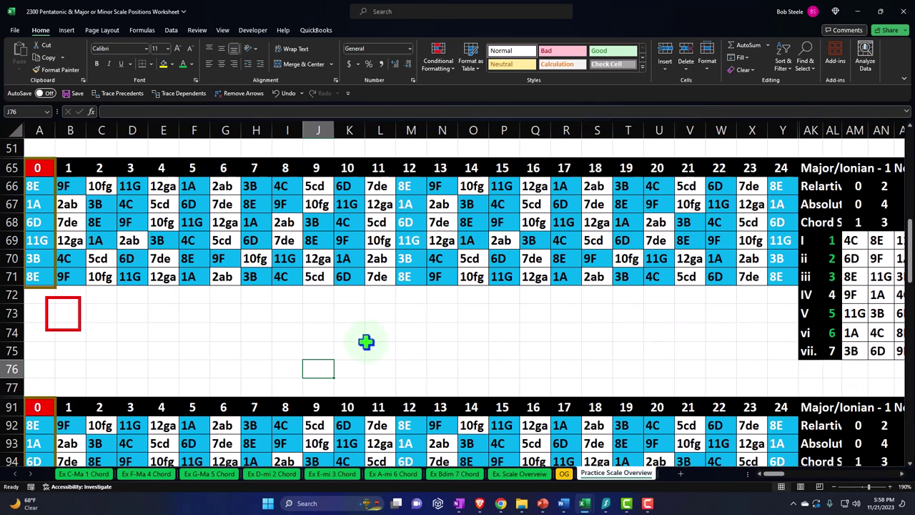
left_click_drag(33, 185, 771, 281)
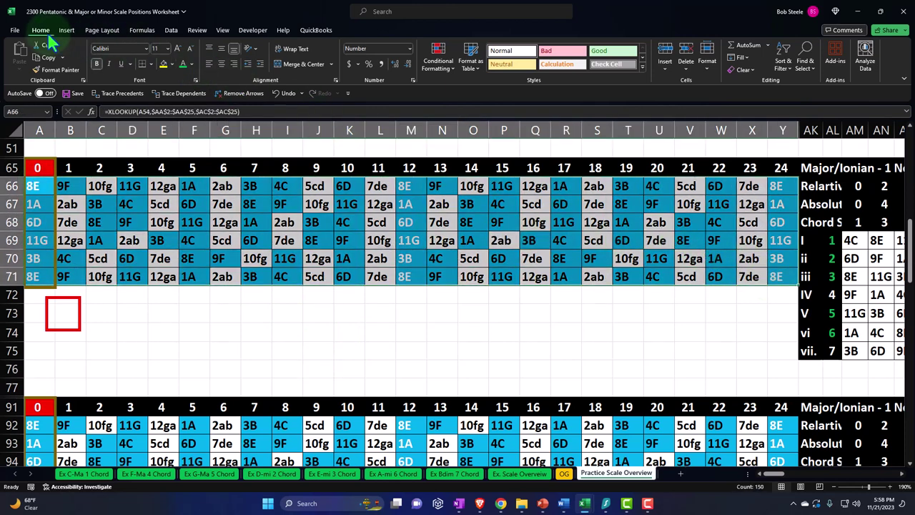
- Add a green-fill Equal To highlight rule for the 4C value in AM69
left_click(440, 60)
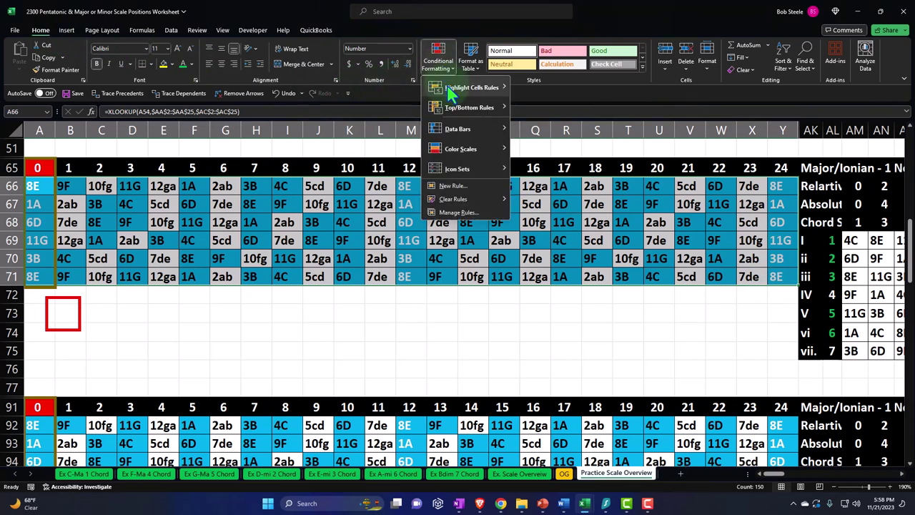
mouse_move(477, 87)
left_click(544, 147)
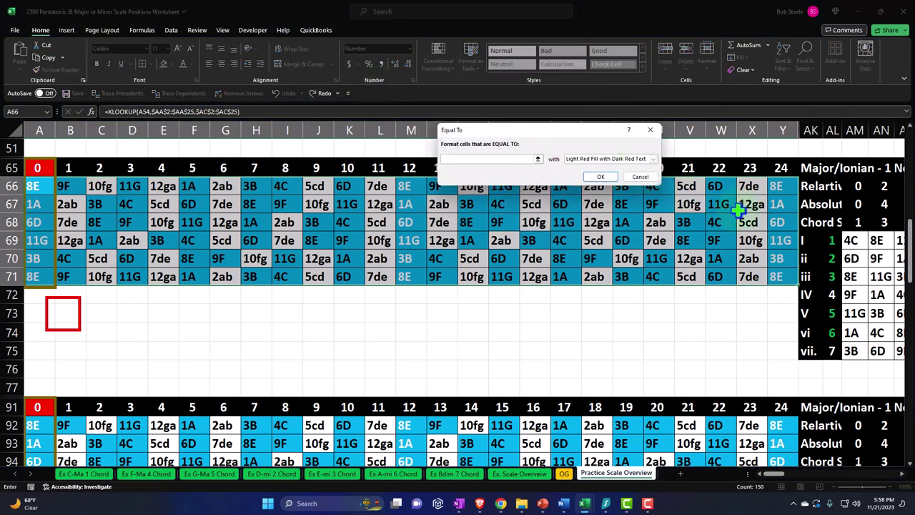
left_click(851, 240)
left_click(652, 159)
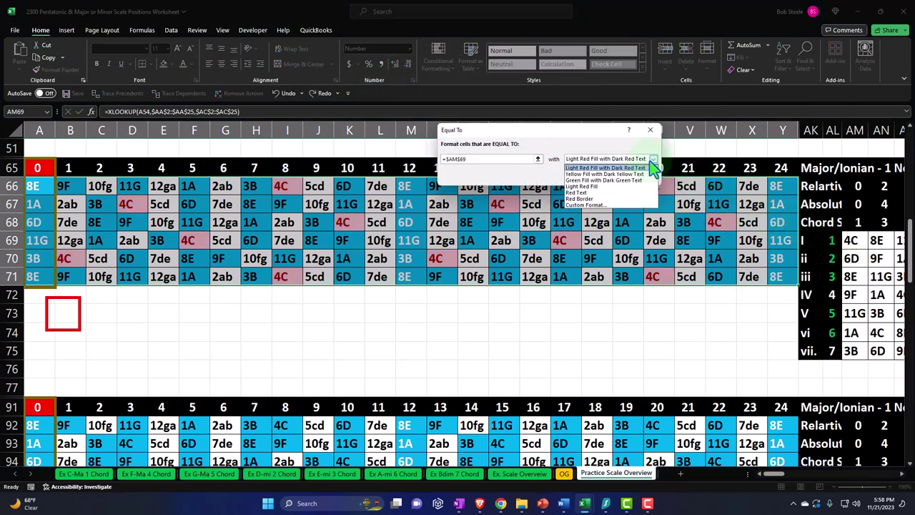
left_click(608, 205)
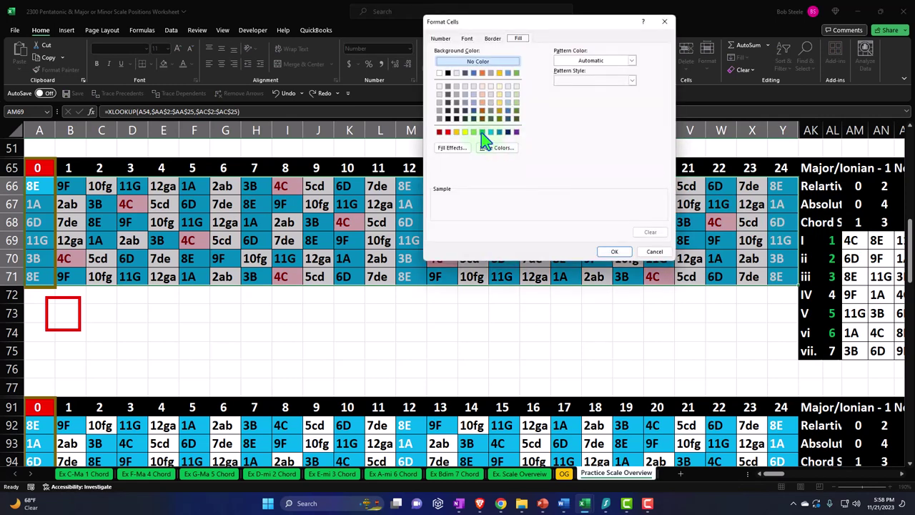
left_click(482, 132)
left_click(613, 252)
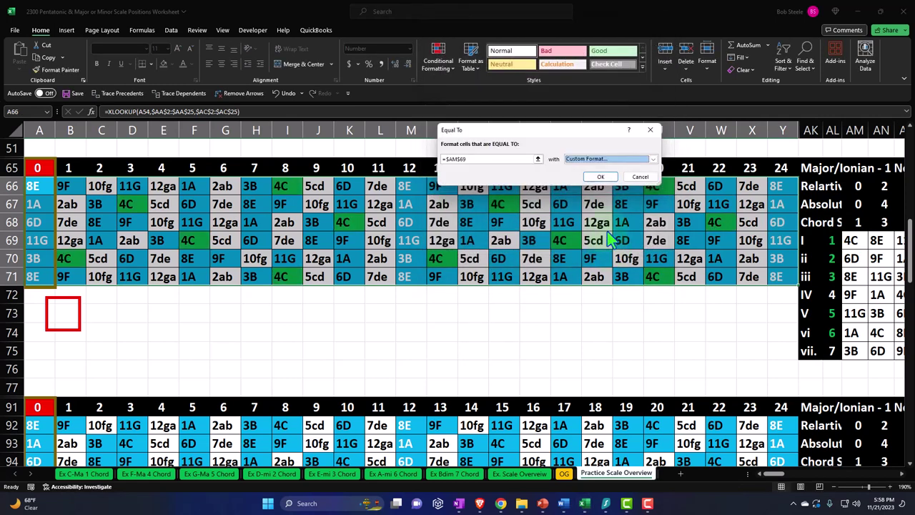
left_click(601, 177)
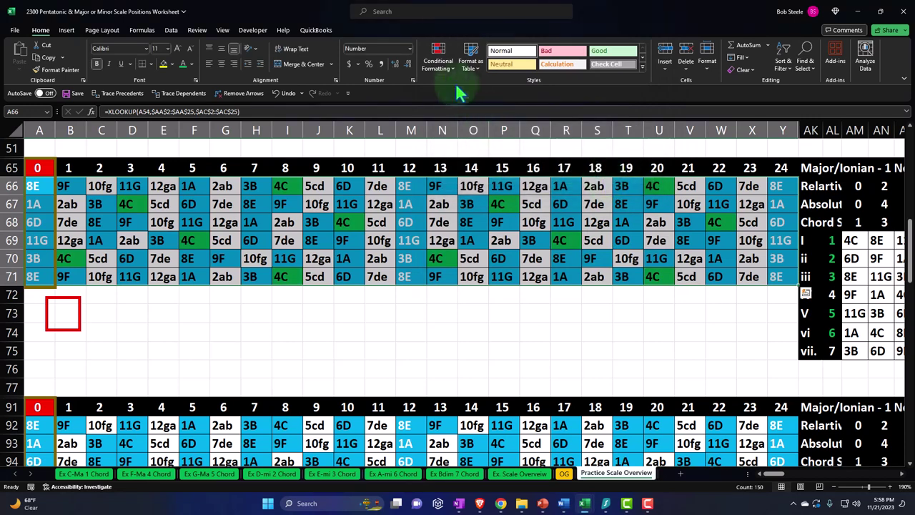
- Add a green-fill Equal To highlight rule for the 6D value in AM70
left_click(439, 61)
mouse_move(452, 93)
left_click(550, 148)
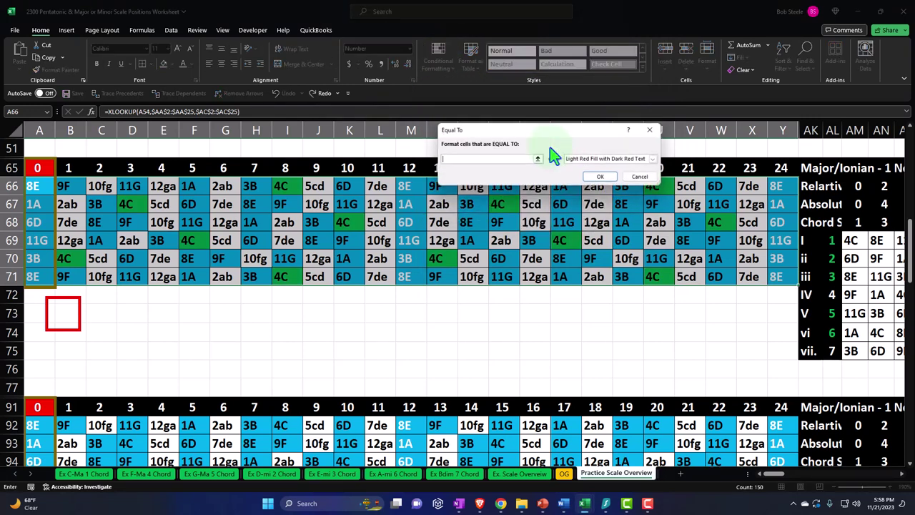
left_click(852, 258)
left_click(653, 159)
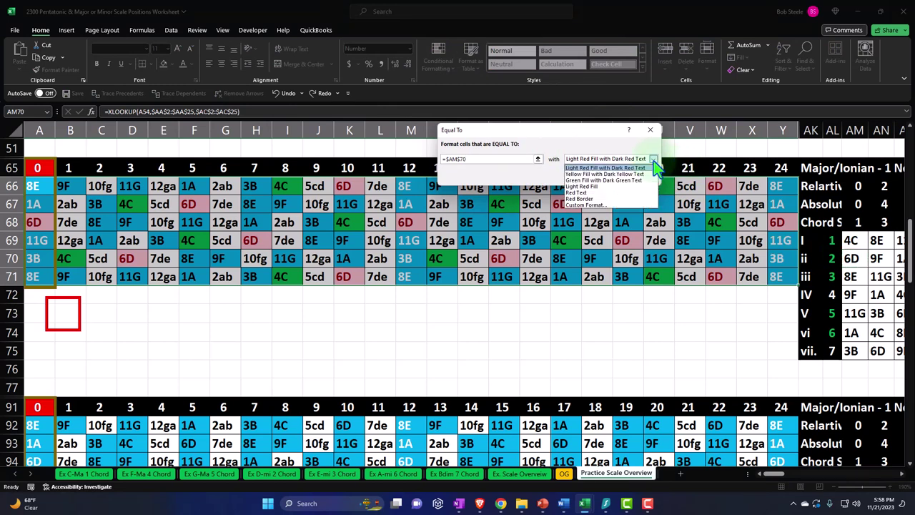
left_click(597, 203)
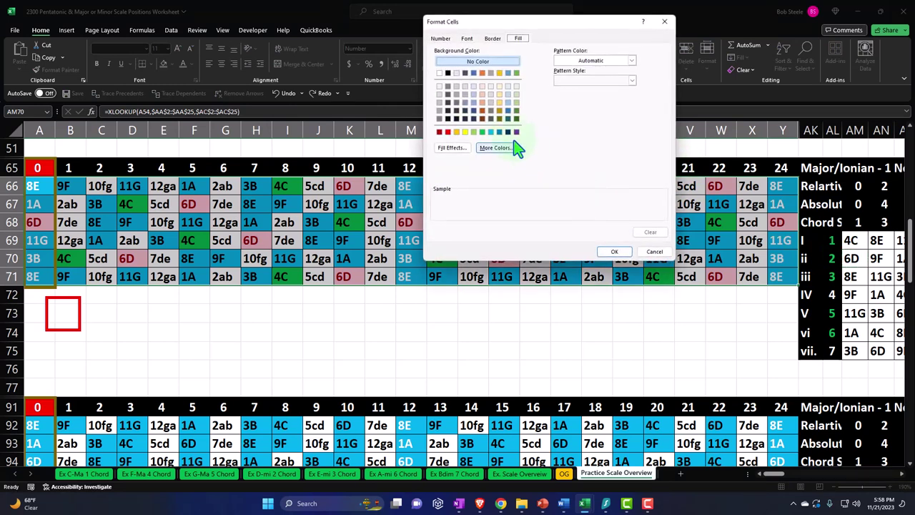
left_click(481, 132)
left_click(614, 251)
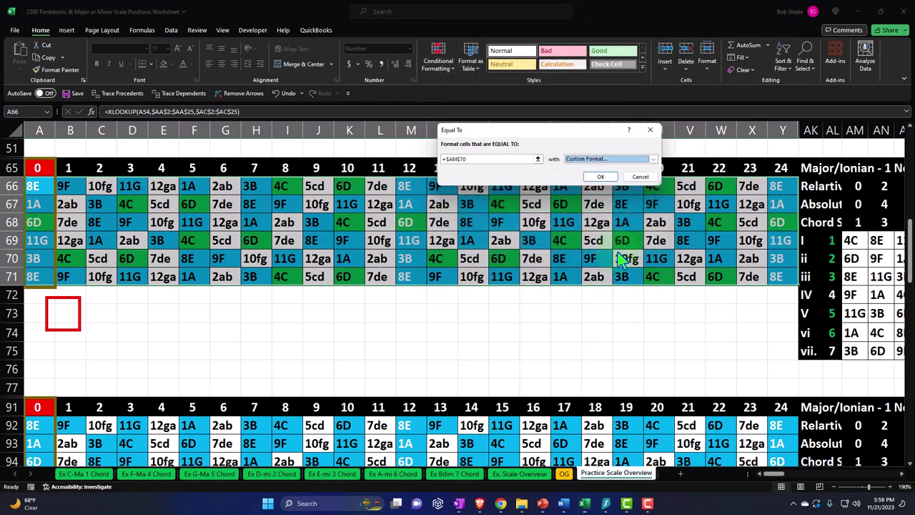
left_click(601, 176)
- Add a green-fill Equal To highlight rule for the 8E value in AM71
left_click(438, 59)
mouse_move(471, 87)
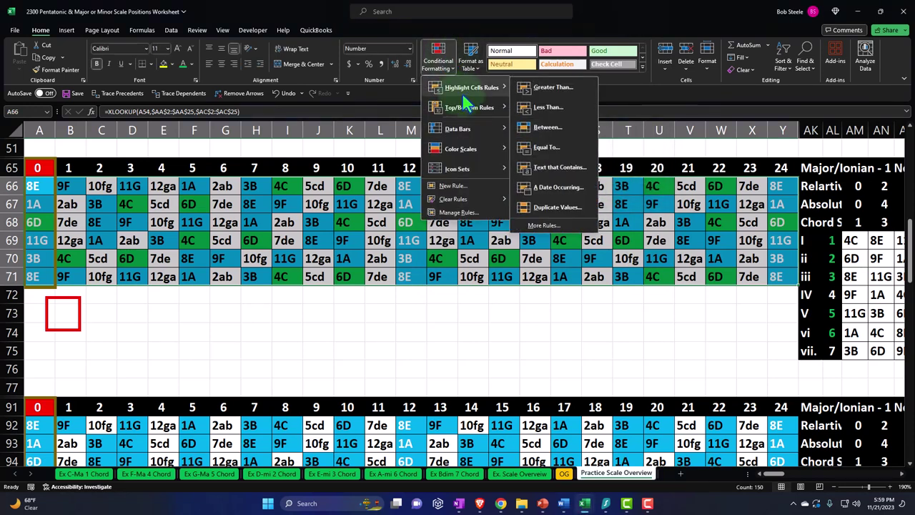
left_click(546, 147)
left_click(850, 276)
left_click(653, 159)
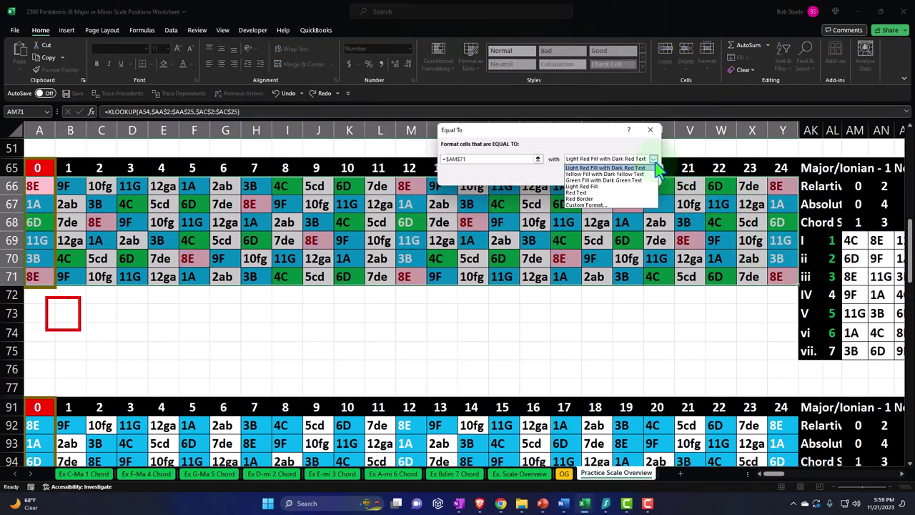
left_click(610, 205)
left_click(482, 133)
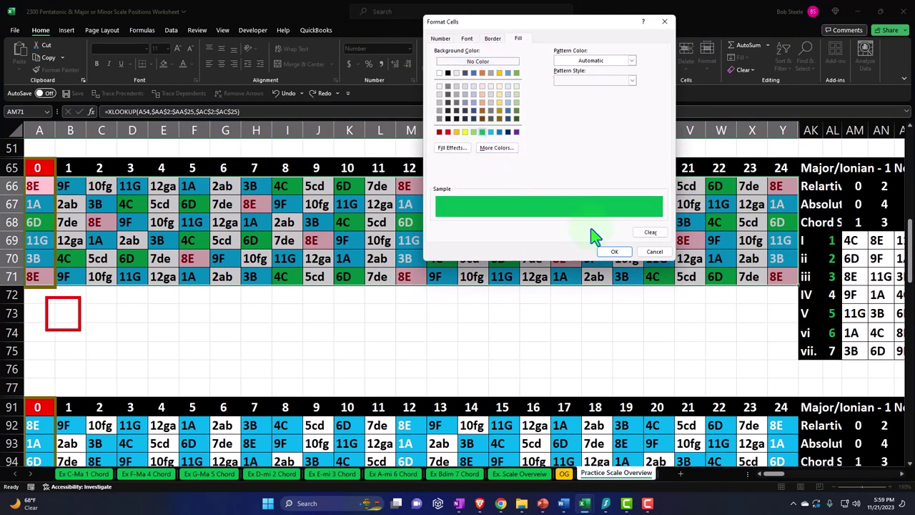
left_click(614, 251)
left_click(608, 192)
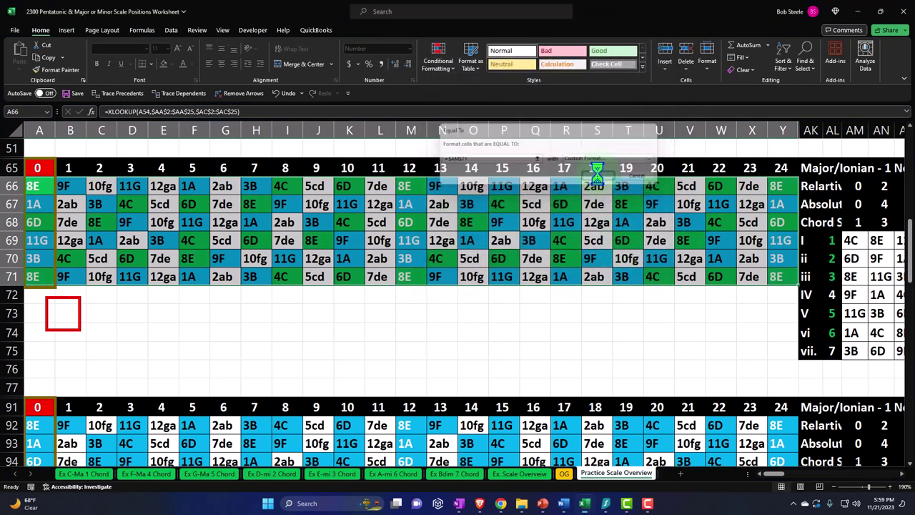
- Add a green-fill Equal To highlight rule for the 11G value in AM73
left_click(451, 66)
mouse_move(501, 88)
left_click(550, 147)
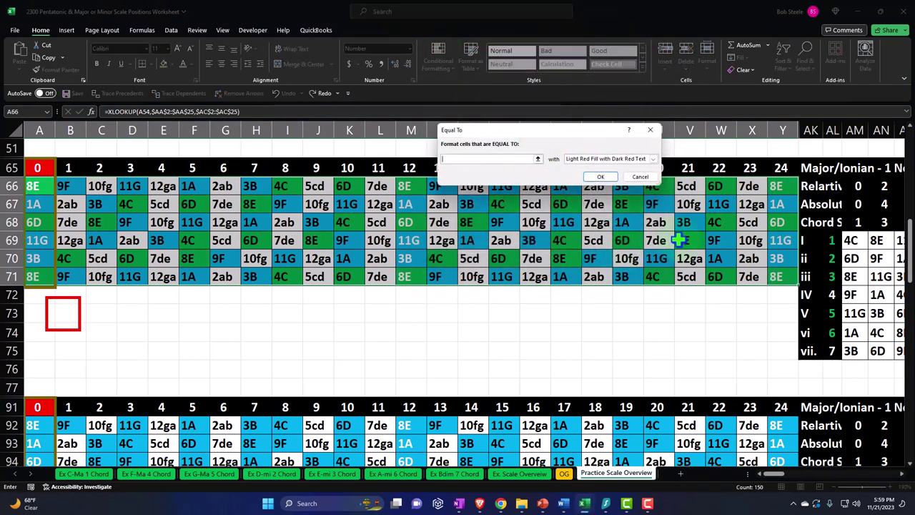
left_click(856, 313)
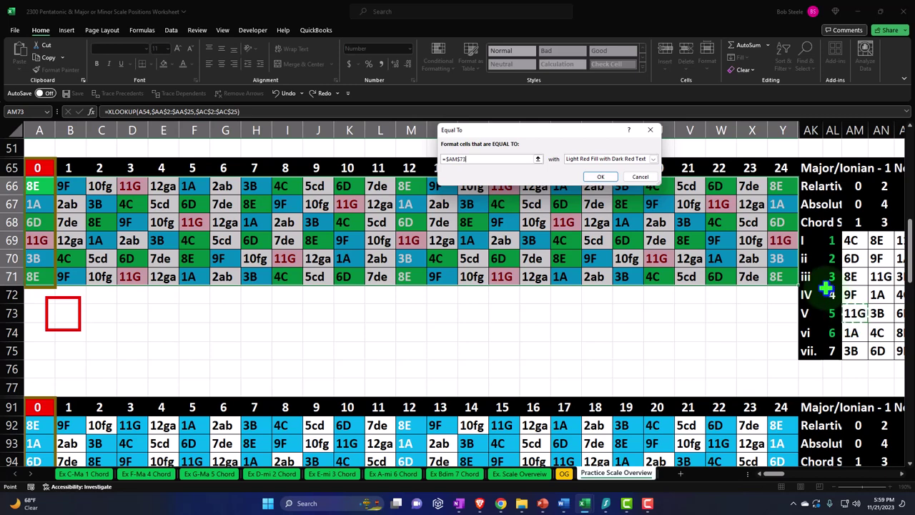
left_click(652, 159)
left_click(593, 212)
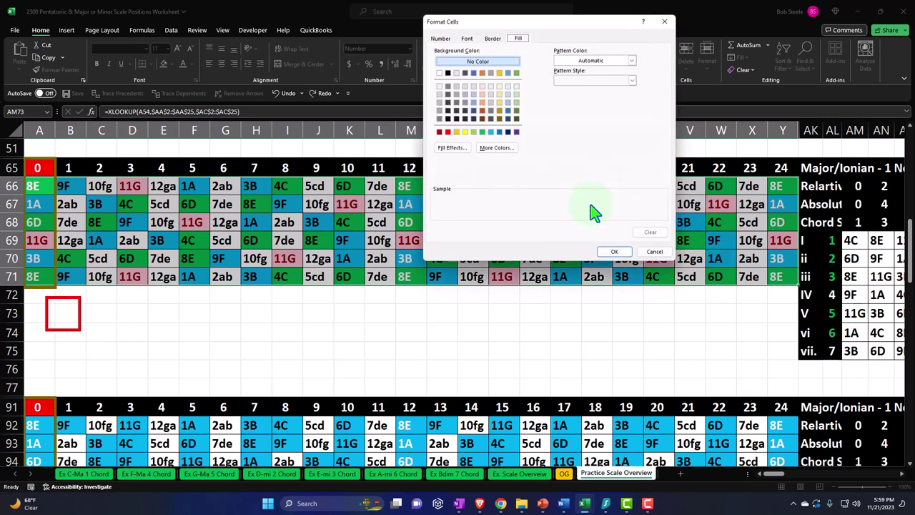
left_click(483, 134)
left_click(614, 251)
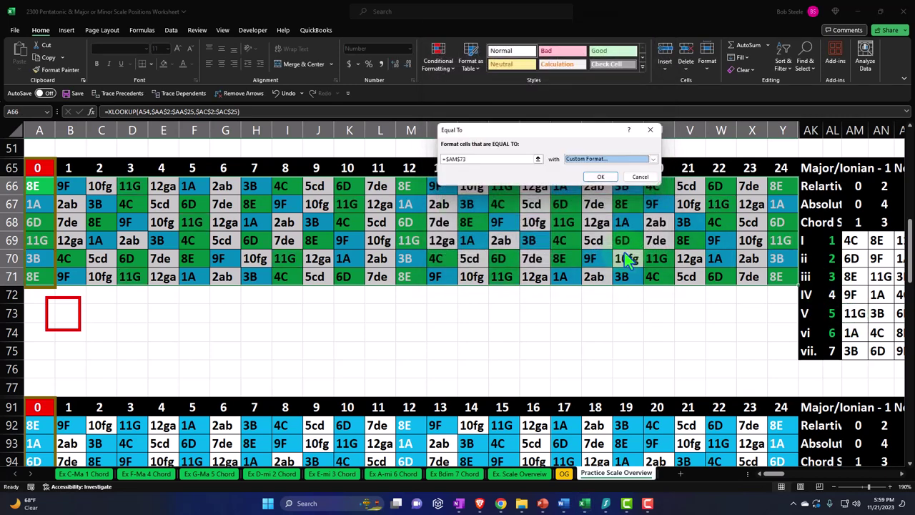
left_click(613, 179)
- Add a green-fill Equal To highlight rule for the 1A value in AM74
left_click(439, 57)
mouse_move(459, 88)
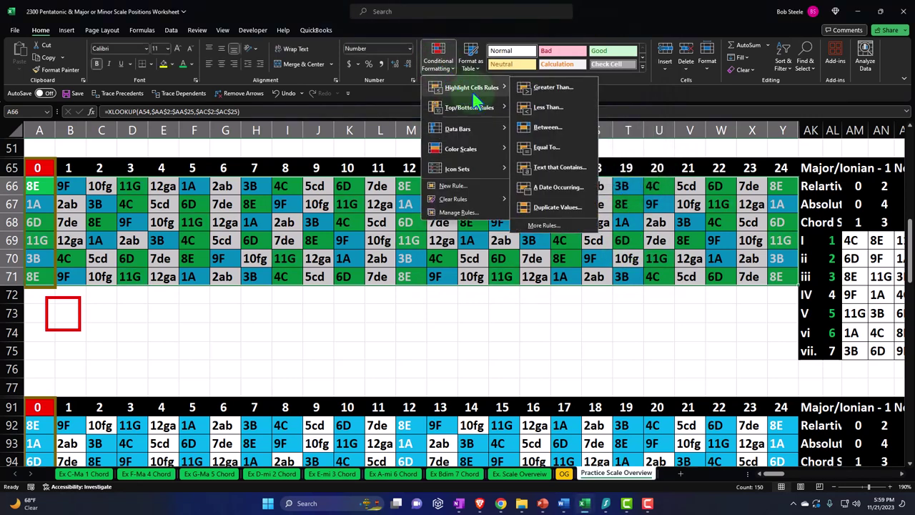
left_click(543, 147)
left_click(851, 333)
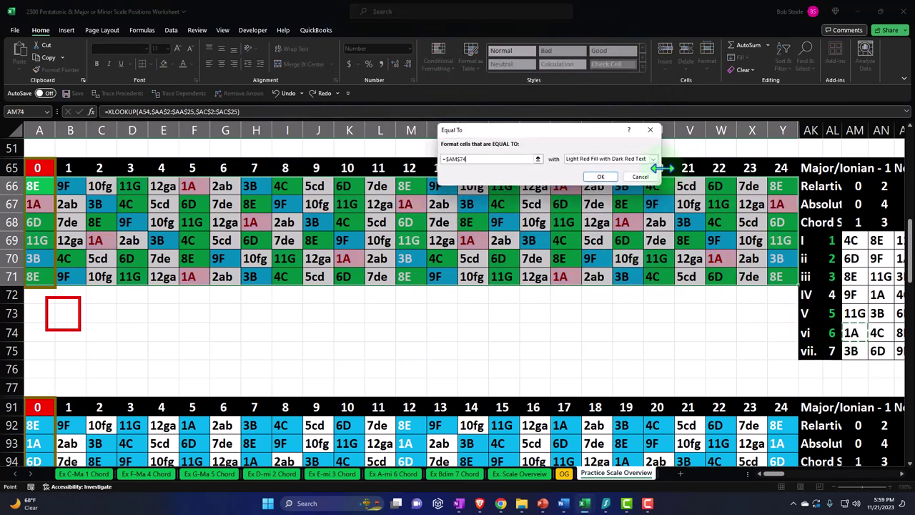
left_click(653, 159)
left_click(597, 206)
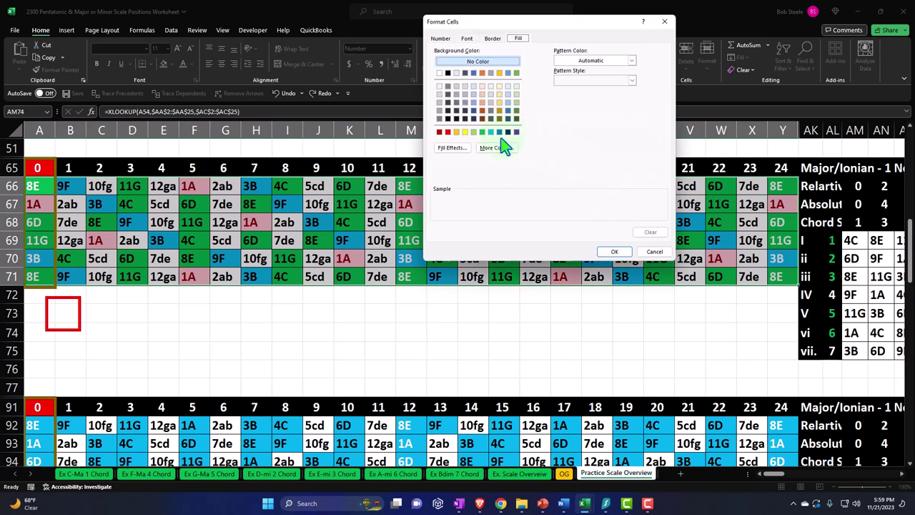
left_click(482, 132)
left_click(612, 254)
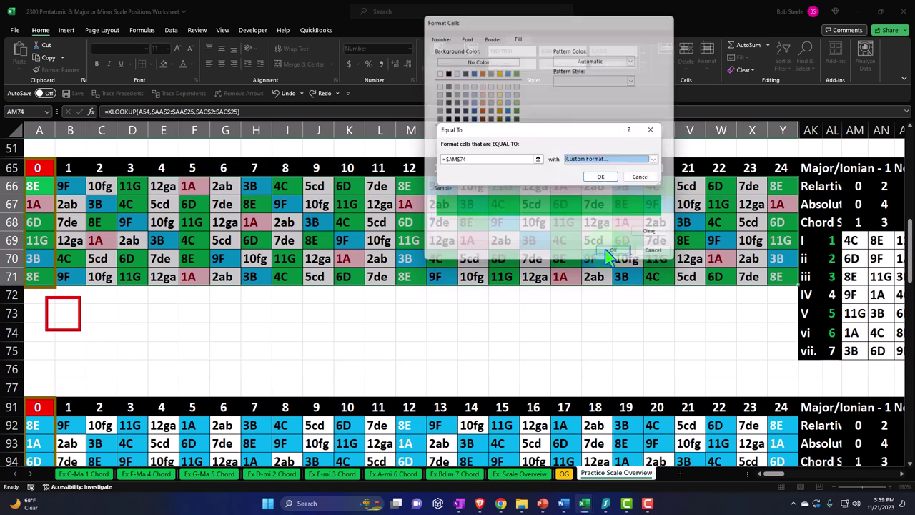
left_click(594, 178)
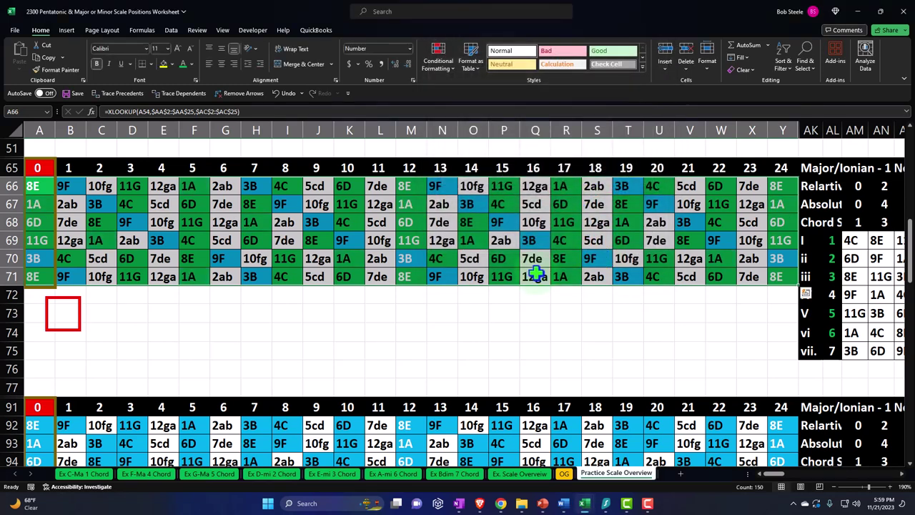
left_click(393, 339)
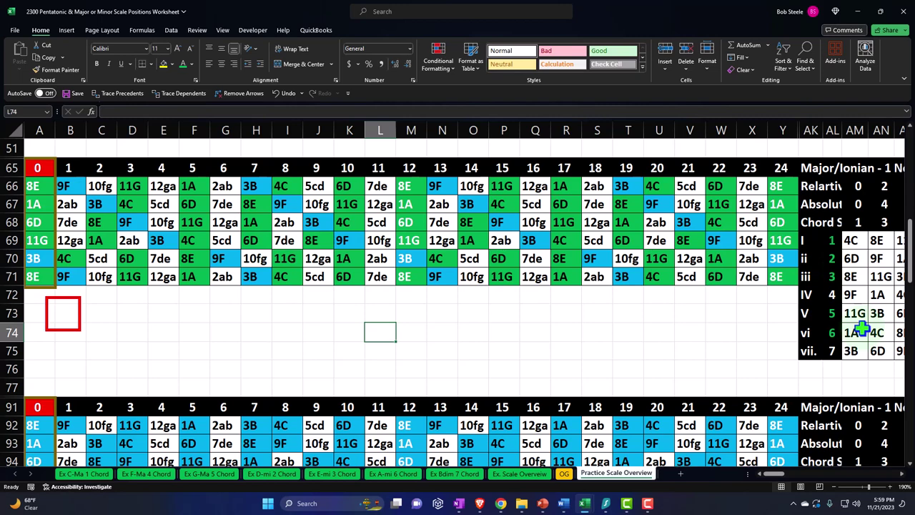
- Paste a copy of the red position rectangle over frets 4–8, rows 65–71
scroll(221, 327, "up", 7)
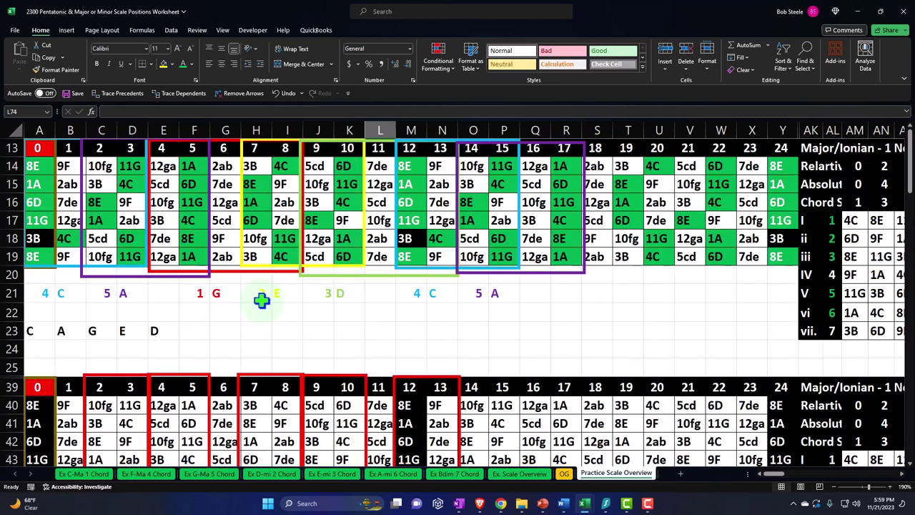
left_click(229, 272)
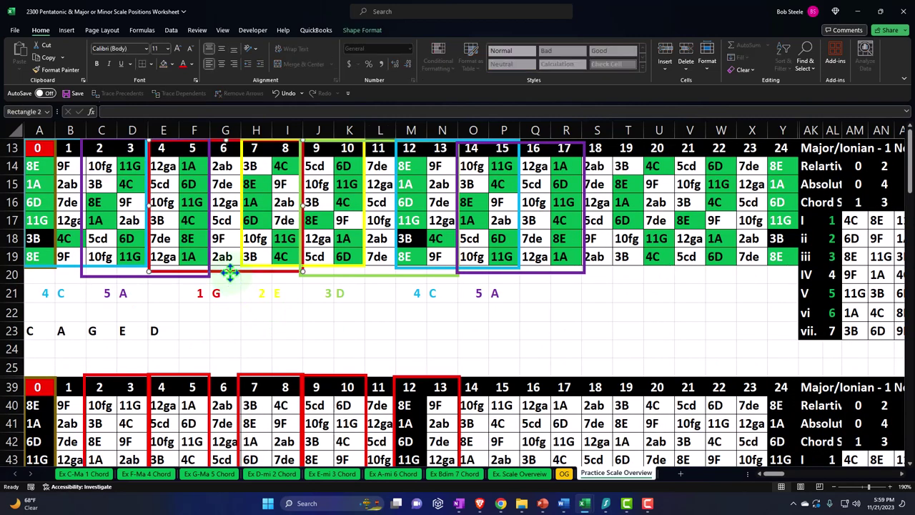
scroll(229, 272, "down", 4)
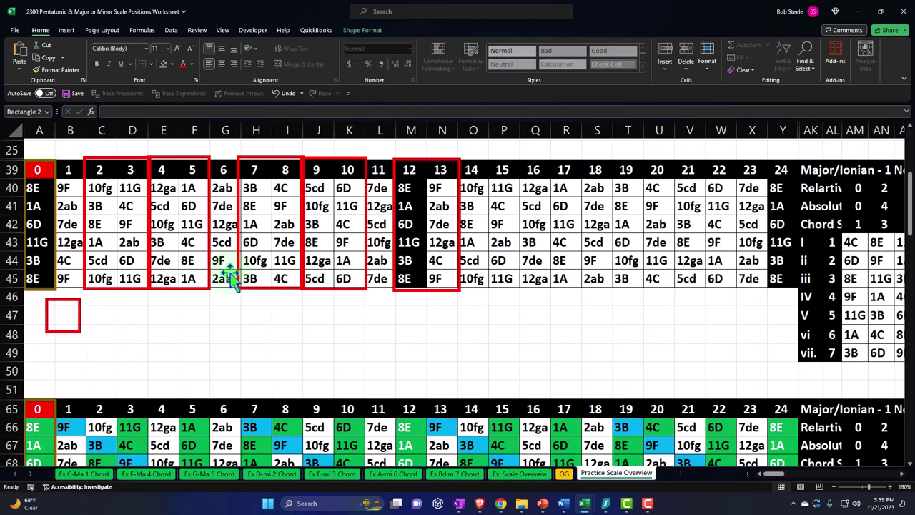
scroll(229, 272, "down", 2)
key("ctrl+v")
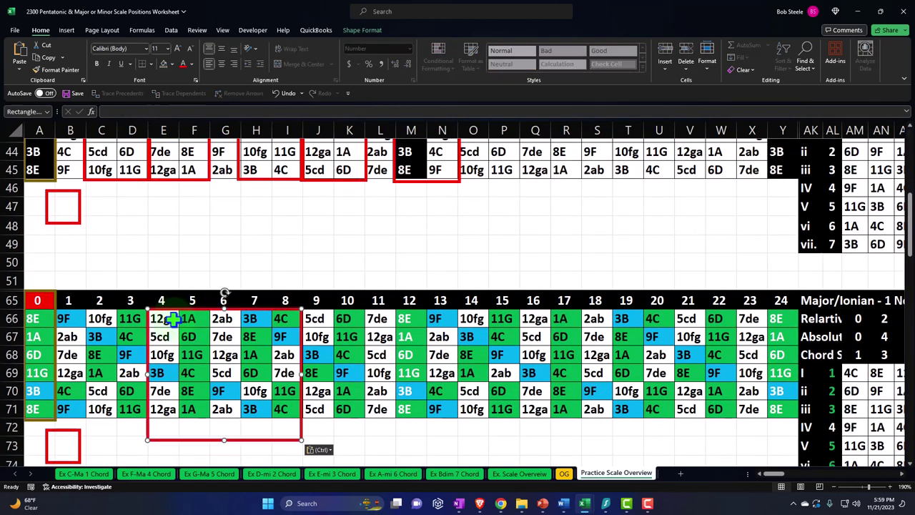
left_click_drag(189, 307, 189, 291)
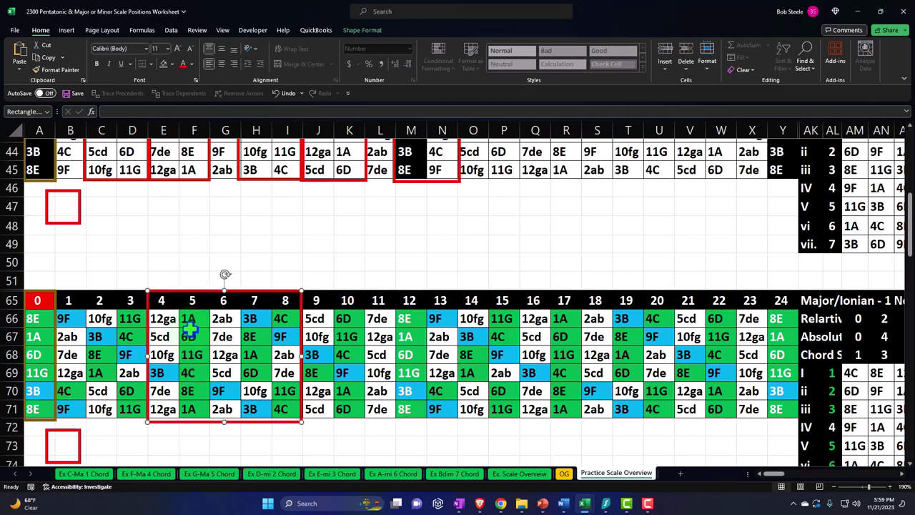
- Select the twelve chord-tone cells inside the red rectangle, from F66 through I71
left_click(191, 319)
left_click(280, 318, "ctrl")
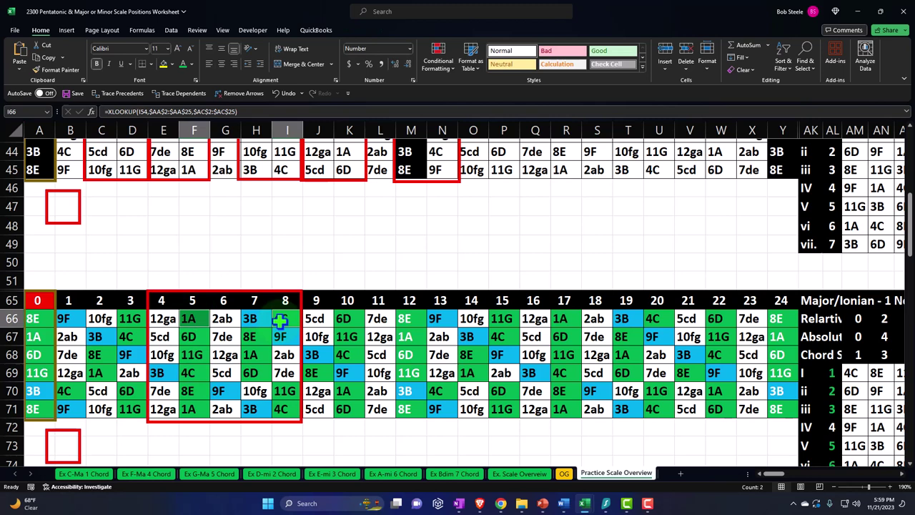
left_click(203, 337, "ctrl")
left_click(246, 337, "ctrl")
left_click(192, 354, "ctrl")
left_click(250, 355, "ctrl")
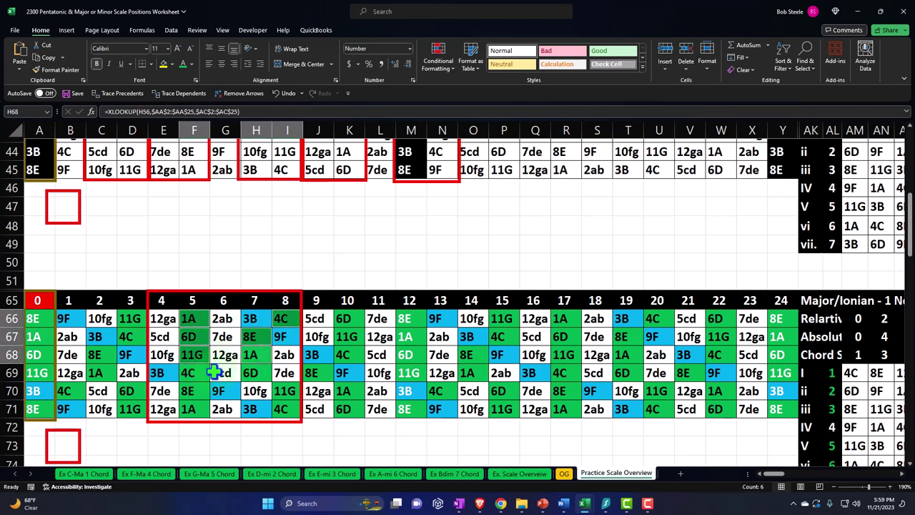
left_click(189, 373, "ctrl")
left_click(251, 373, "ctrl")
left_click(188, 390, "ctrl")
left_click(282, 390, "ctrl")
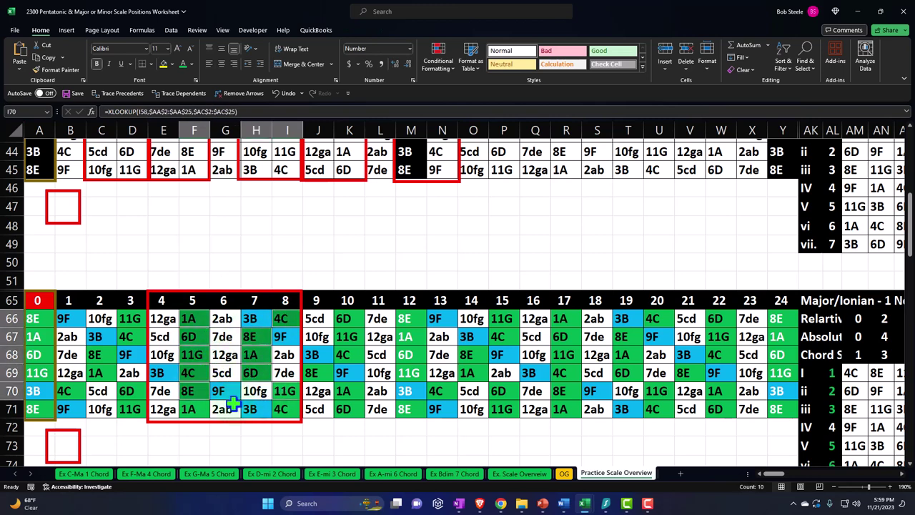
left_click(197, 408, "ctrl")
left_click(280, 408, "ctrl")
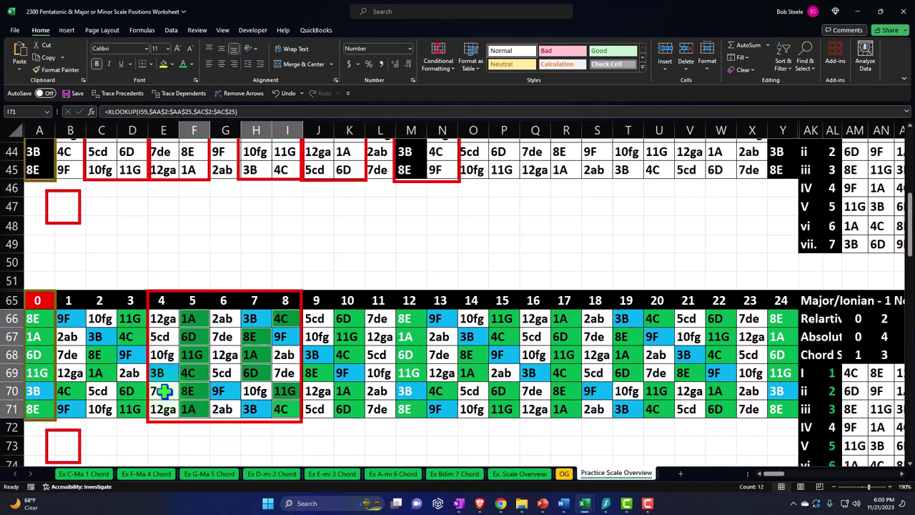
scroll(163, 386, "up", 10)
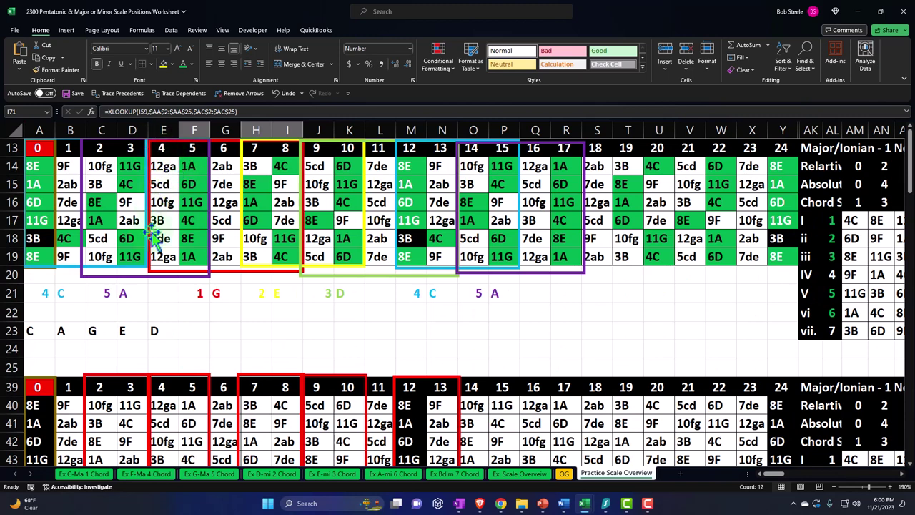
- Copy the purple A-position rectangle down onto the lower fretboard grid
left_click(83, 278)
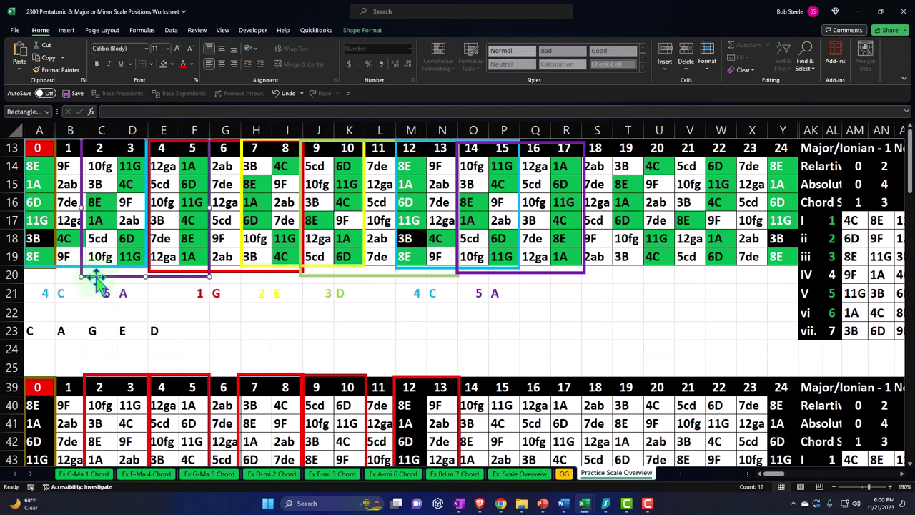
left_click_drag(93, 157, 98, 314)
scroll(98, 261, "down", 2)
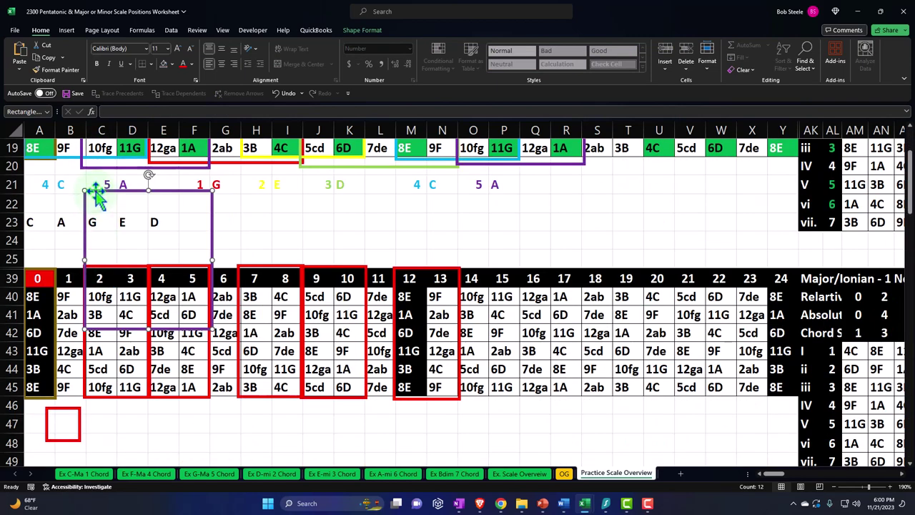
left_click_drag(98, 198, 111, 427)
scroll(112, 255, "down", 5)
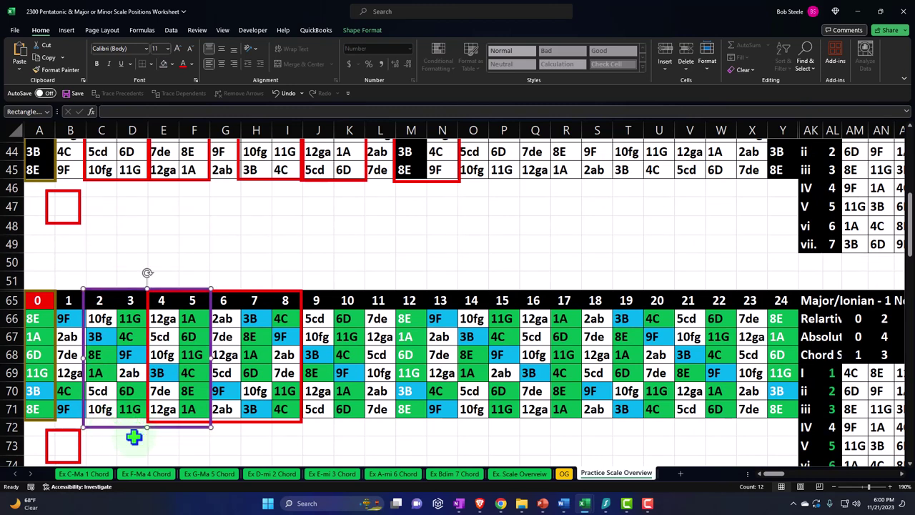
- Delete the small red square below the lower grid
left_click(81, 441)
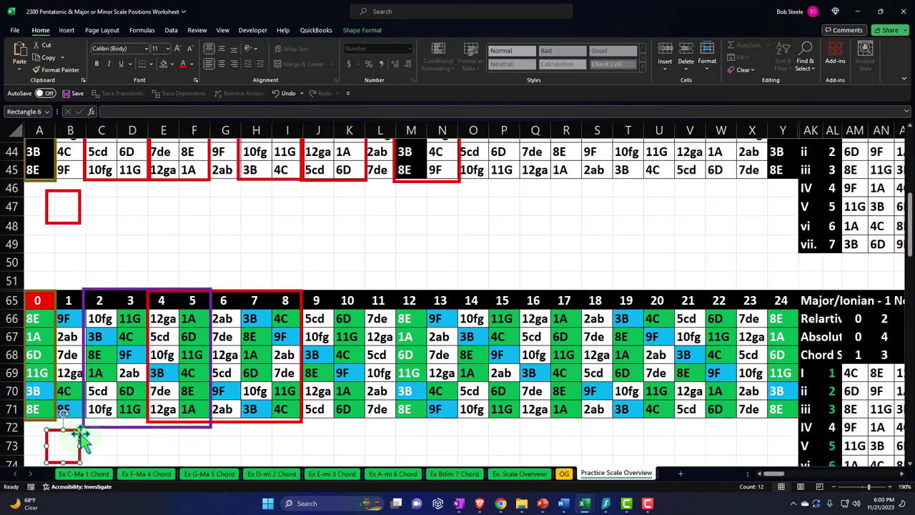
key("Delete")
left_click(153, 463)
- Paste the cyan and other coloured position rectangles onto the lower grid at A65
scroll(150, 454, "up", 6)
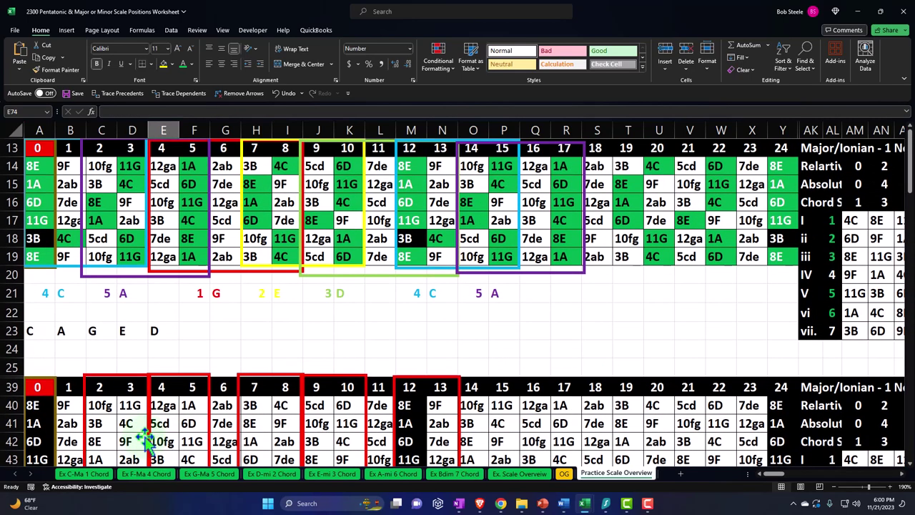
left_click(53, 265)
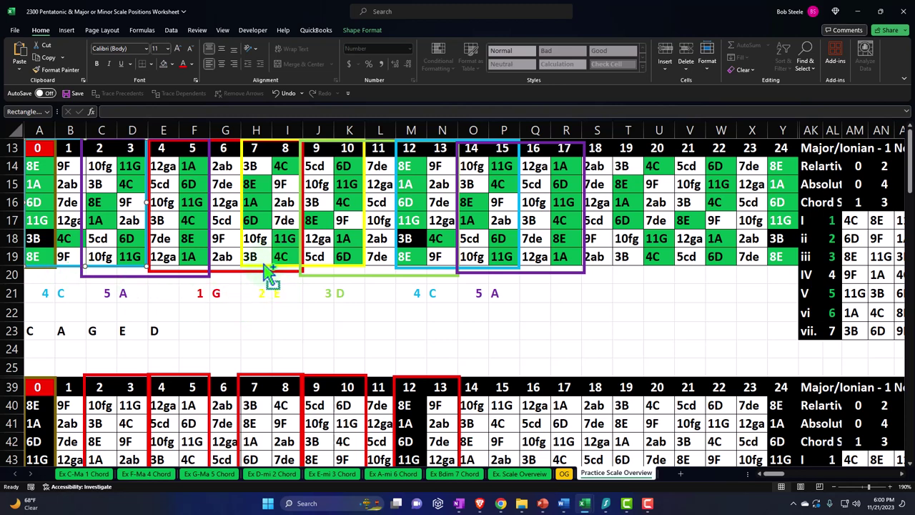
left_click_drag(268, 275, 433, 275)
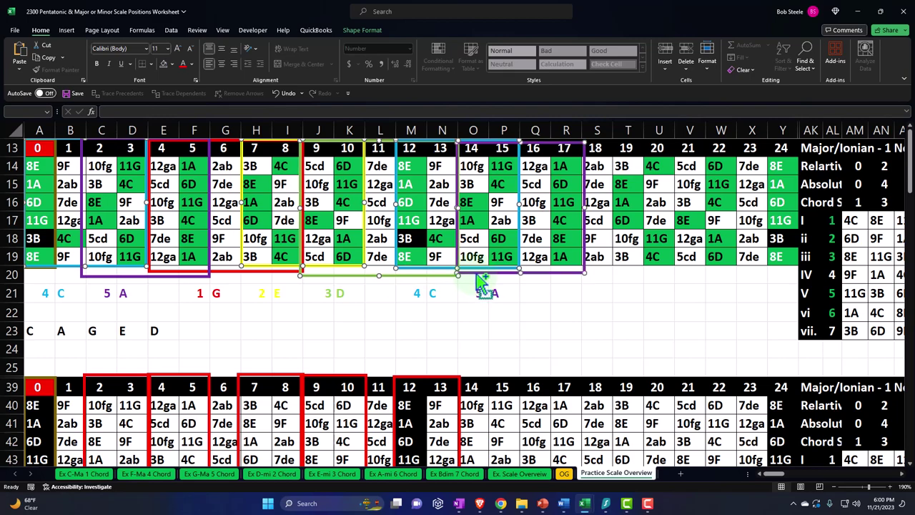
scroll(304, 352, "down", 15)
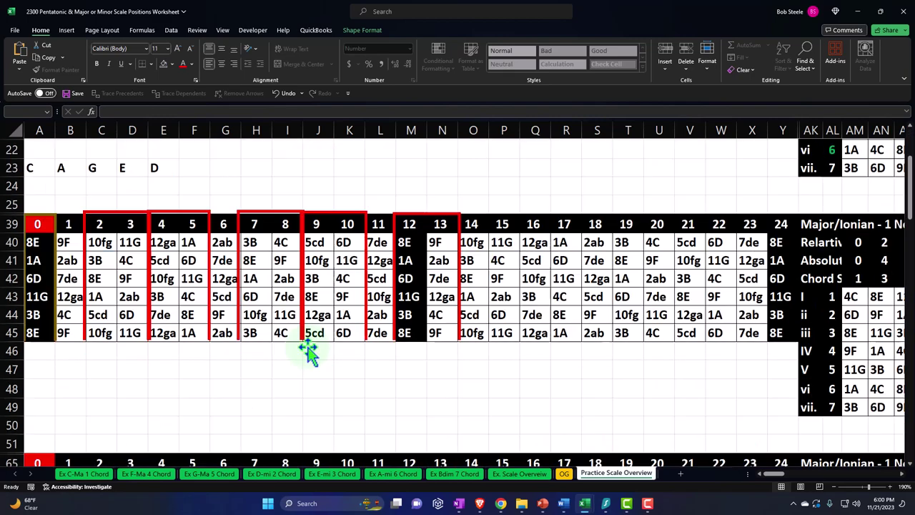
scroll(298, 358, "up", 5)
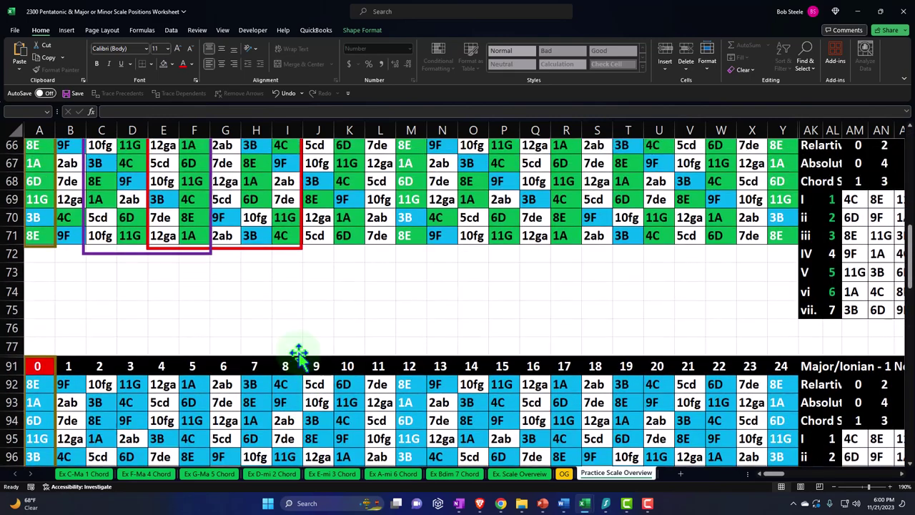
left_click(39, 191)
key("ctrl+v")
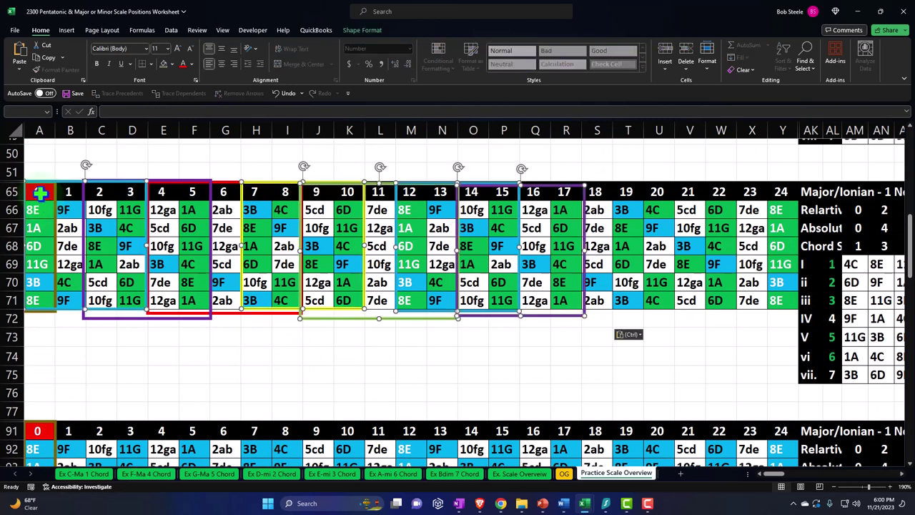
left_click(72, 309)
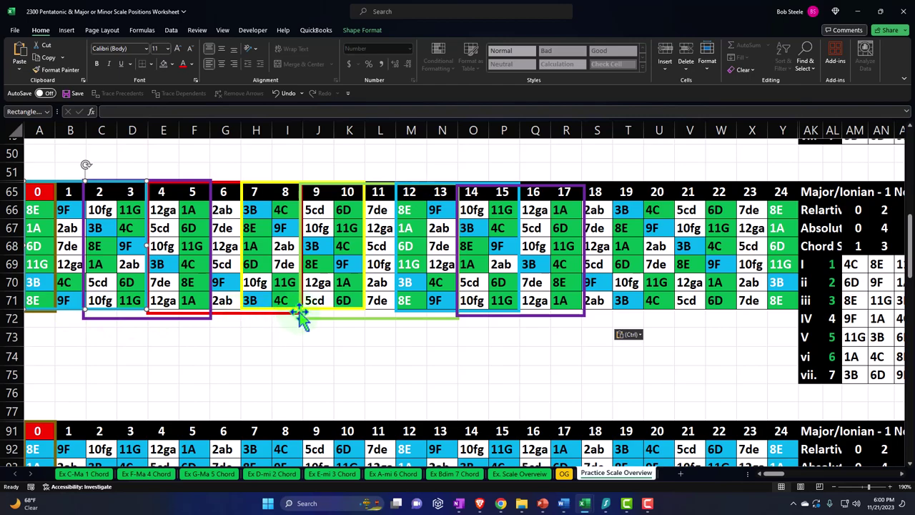
- Copy the label rows A21:P23 and paste them at A73 under the lower grid
scroll(301, 318, "up", 10)
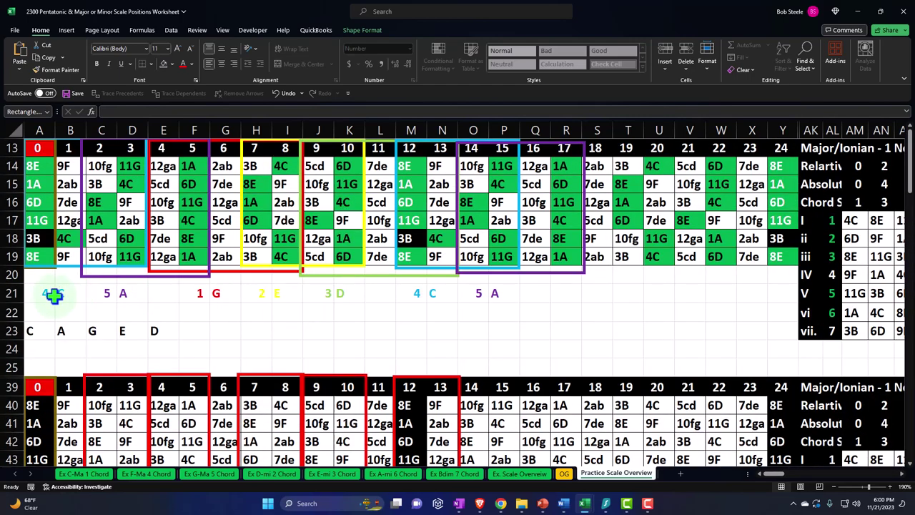
left_click_drag(53, 296, 499, 330)
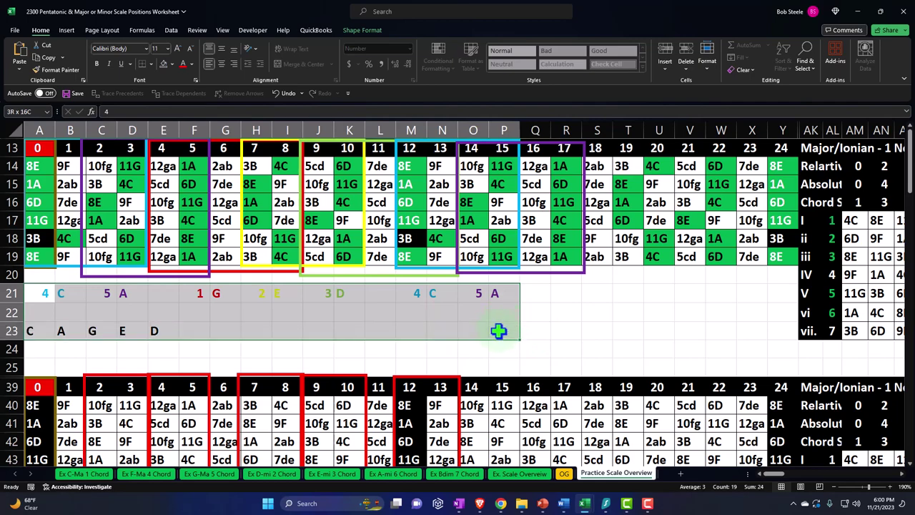
key("ctrl+c")
scroll(240, 338, "down", 10)
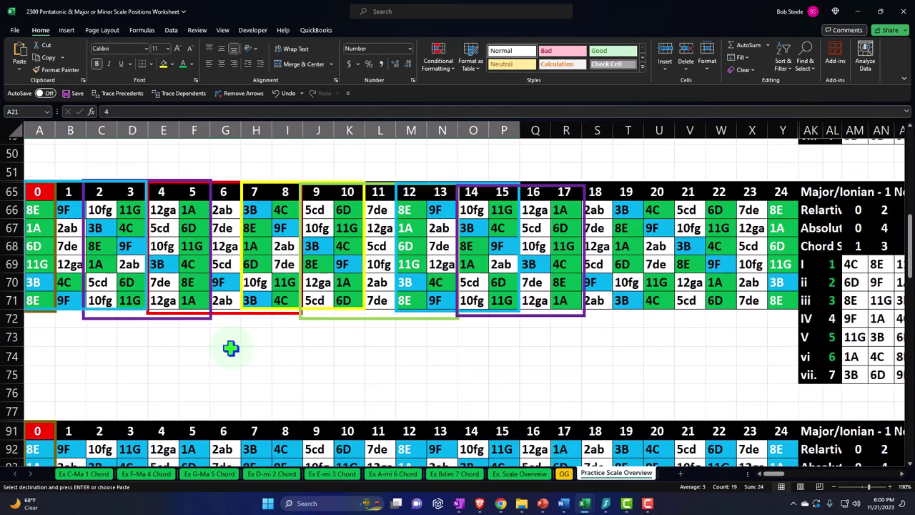
scroll(230, 349, "down", 1)
left_click(51, 286)
key("ctrl+v")
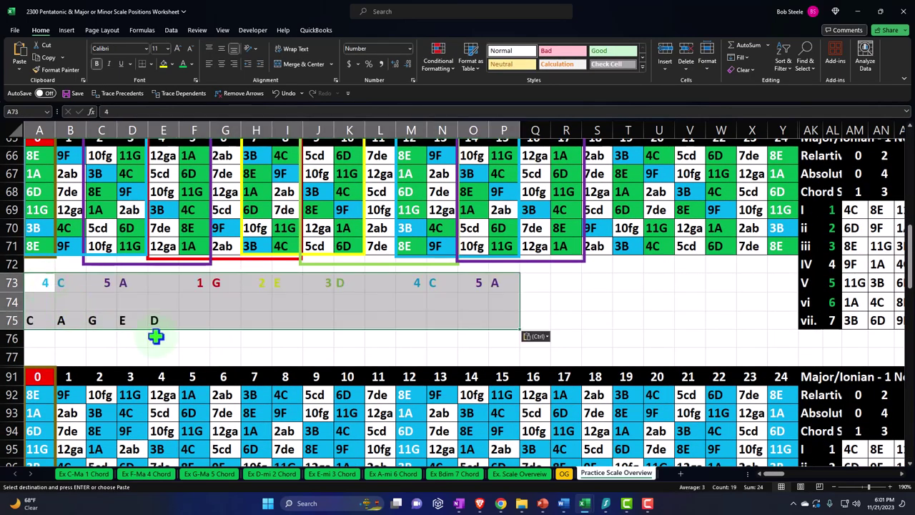
left_click(247, 340)
scroll(247, 341, "up", 1)
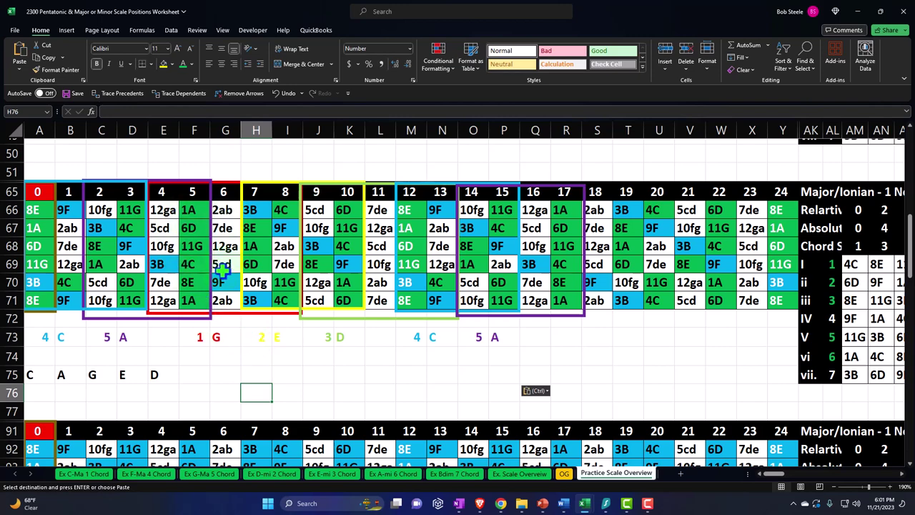
scroll(223, 269, "down", 2)
key("ctrl+v")
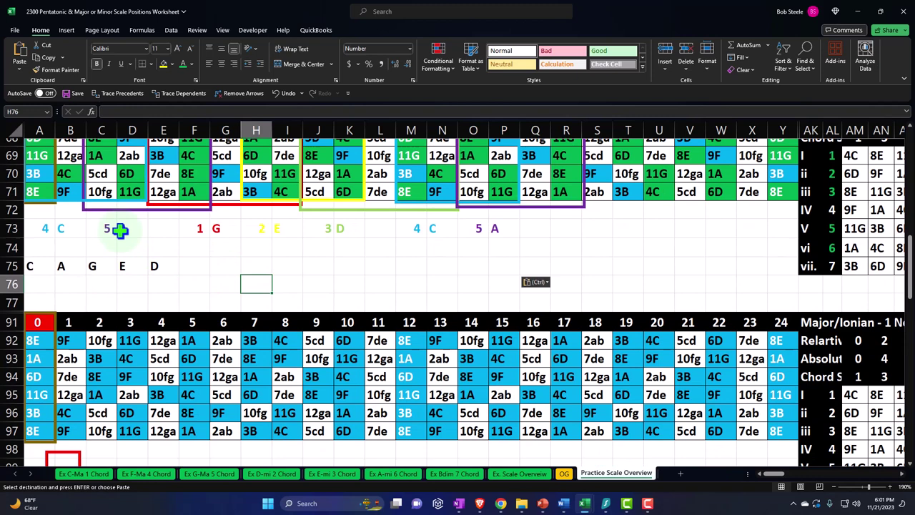
- Place copies of the coloured position outlines over the rows 91–97 fretboard grid
left_click(64, 204)
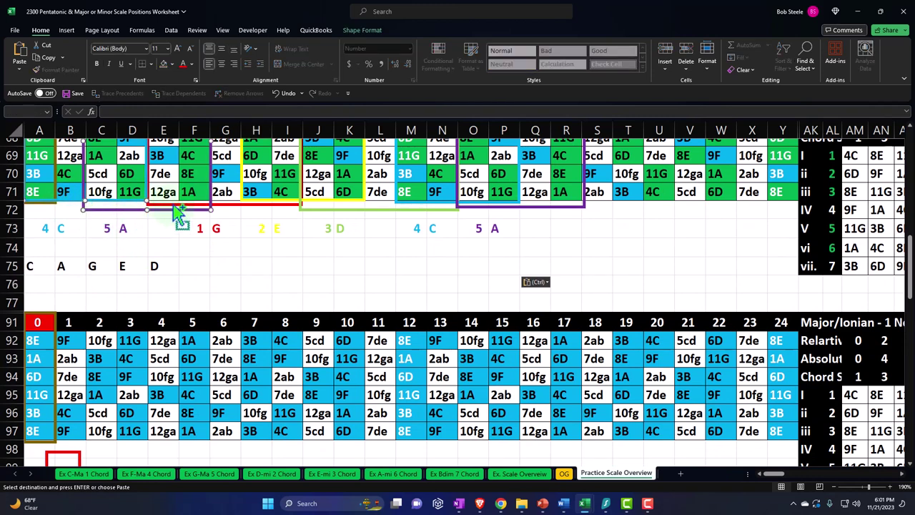
left_click_drag(261, 207, 321, 218)
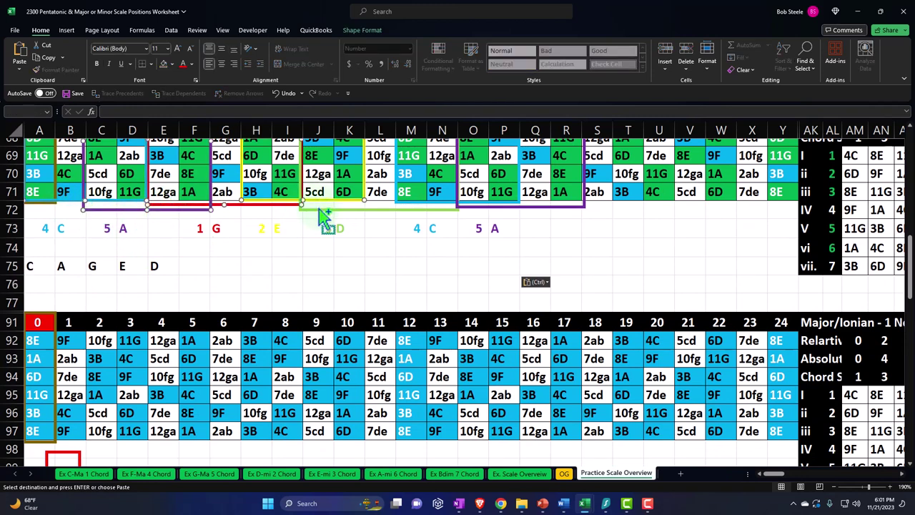
left_click_drag(432, 211, 476, 218)
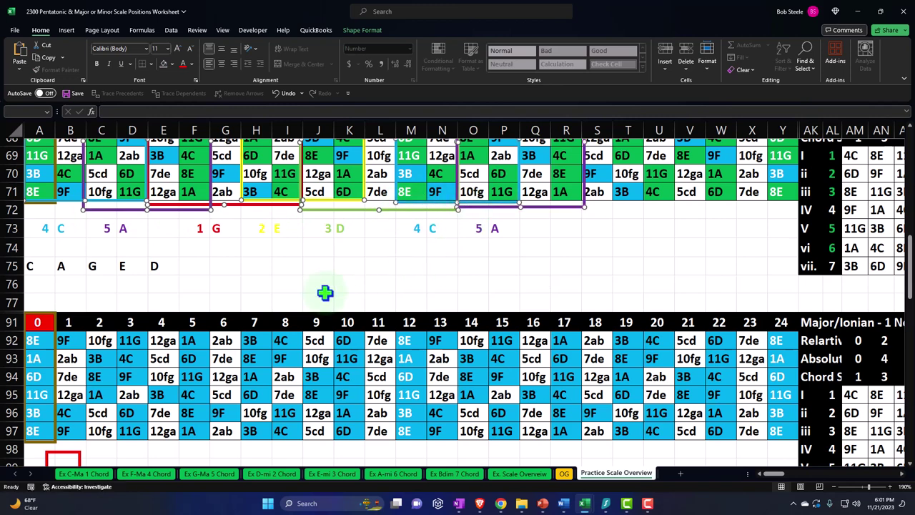
scroll(323, 292, "down", 1)
left_click(32, 266)
key("ctrl+v")
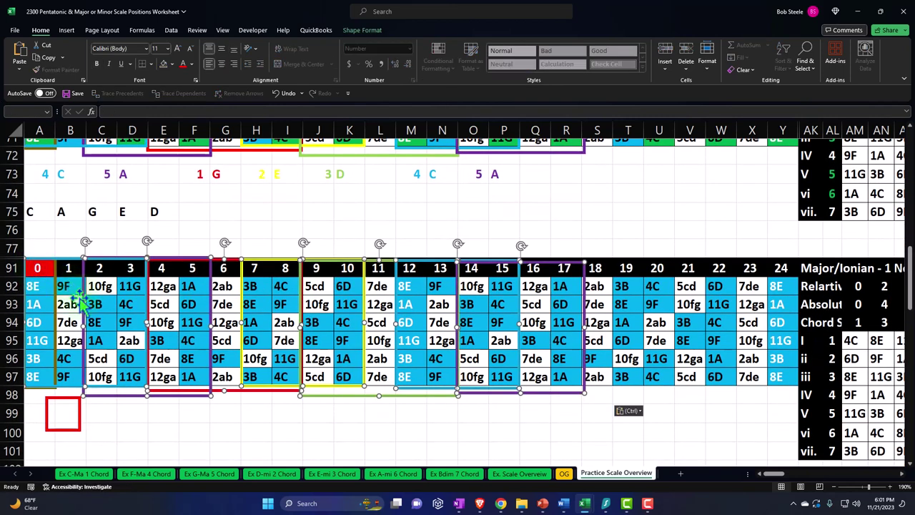
left_click(252, 445)
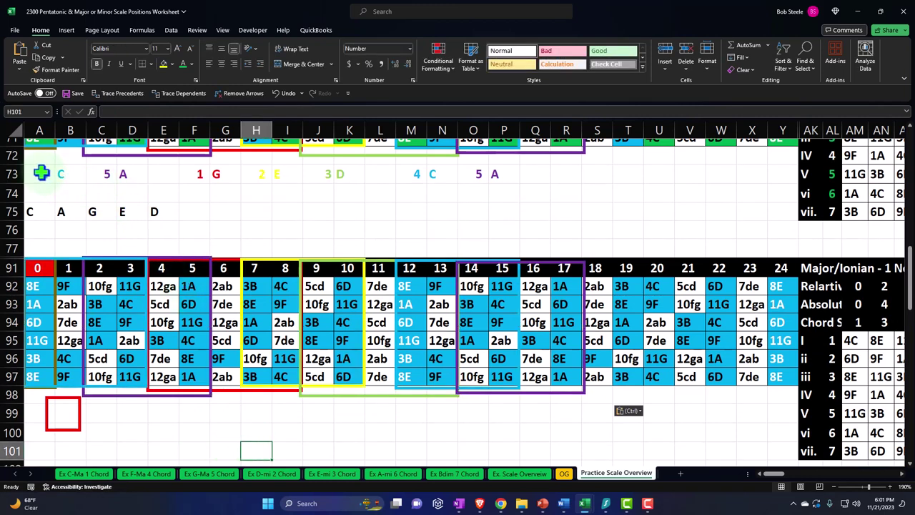
left_click_drag(44, 174, 492, 211)
- Paste the label block A73:P75 into A99:P101 below the second grid
key("ctrl+c")
scroll(183, 351, "down", 1)
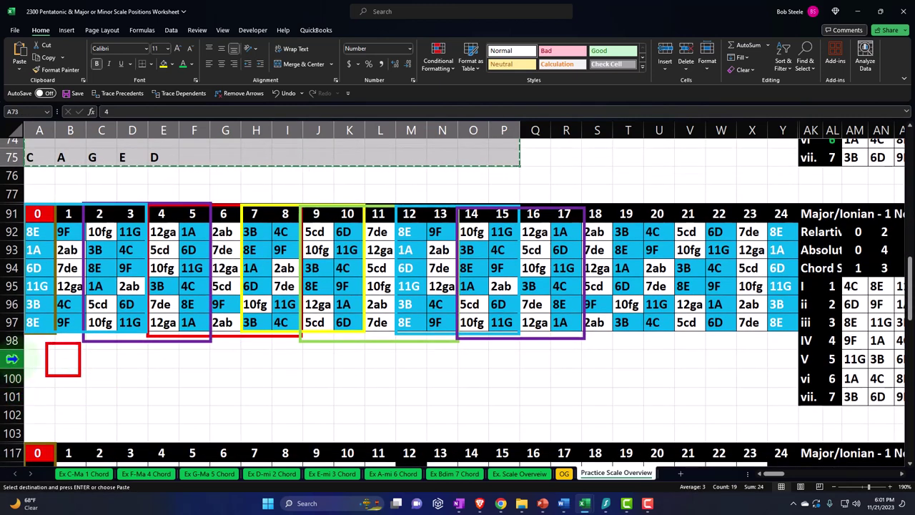
left_click(36, 357)
key("ctrl+v")
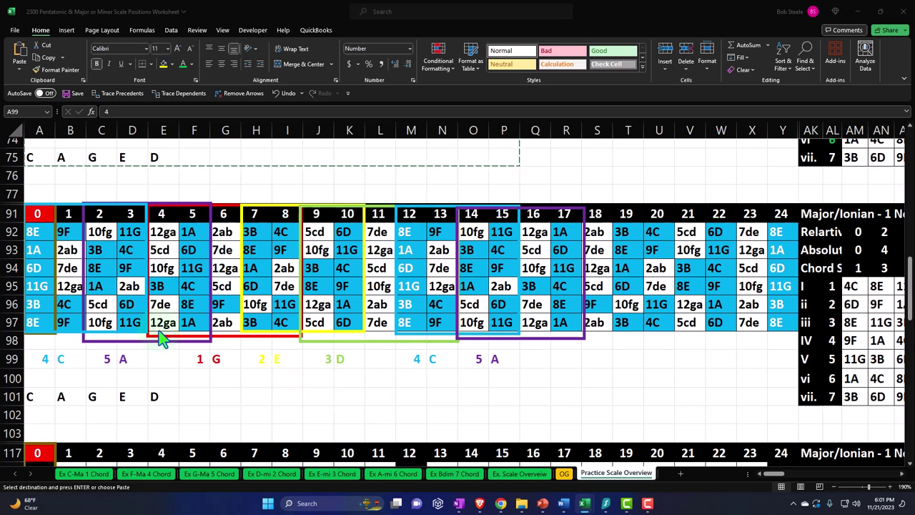
left_click(421, 397, "shift")
left_click_drag(34, 231, 771, 326)
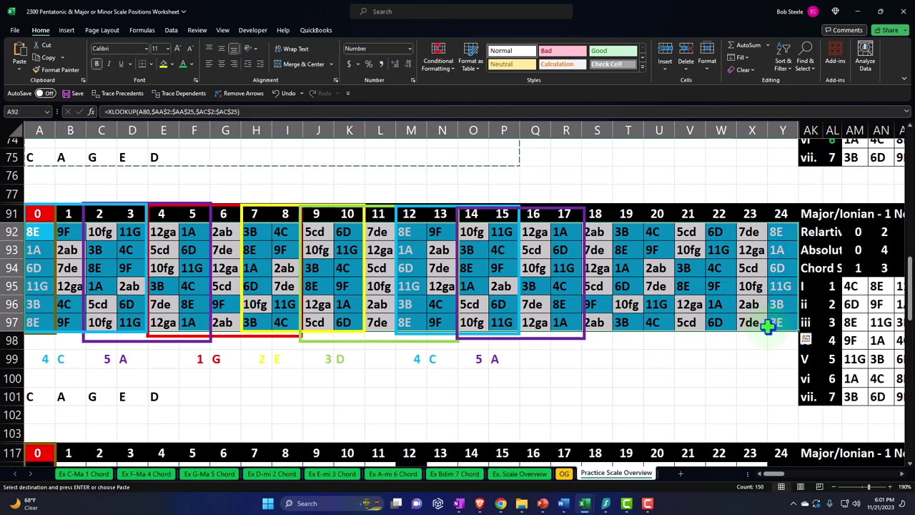
- Format-paint the second grid's blue cell colouring onto A118:Y123
left_click(57, 70)
scroll(163, 271, "down", 3)
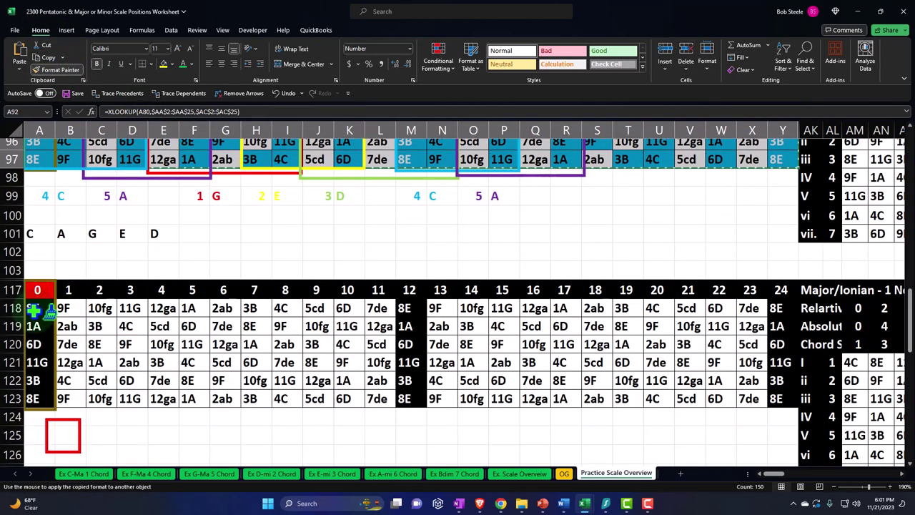
left_click(32, 309)
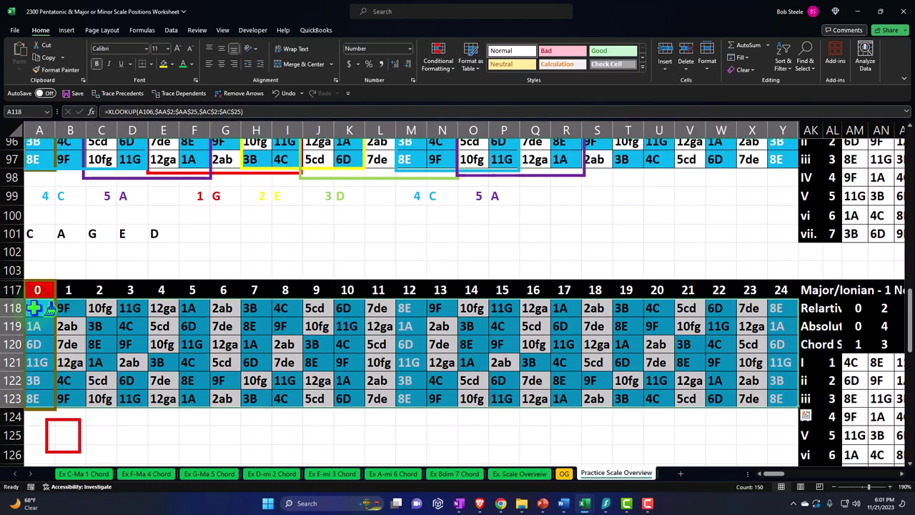
scroll(118, 322, "up", 2)
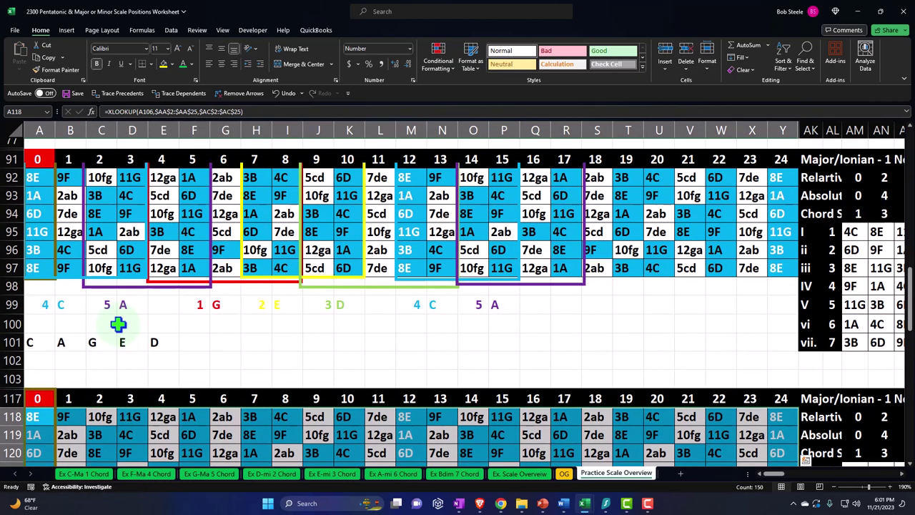
- Copy the position outlines onto the third grid, aligning their top with row 117
left_click(63, 280)
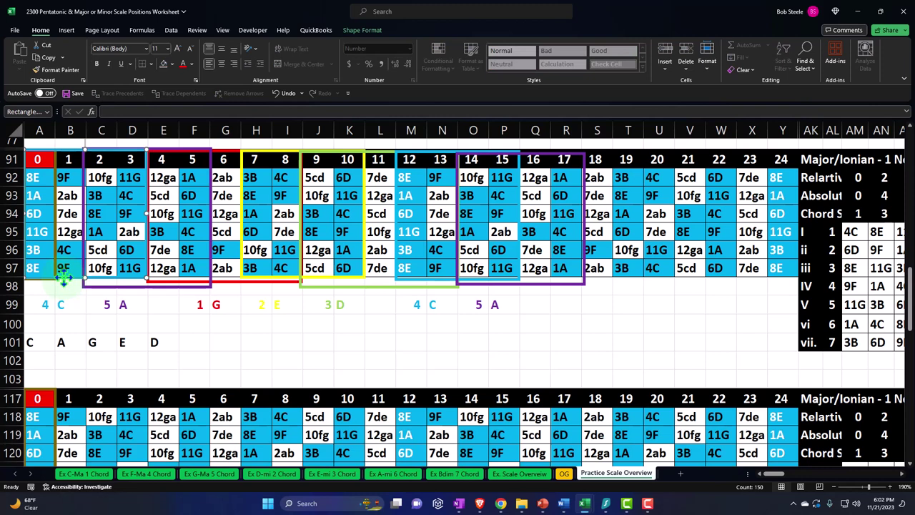
left_click_drag(63, 280, 439, 288)
scroll(417, 293, "down", 1)
left_click(69, 417)
key("ctrl+v")
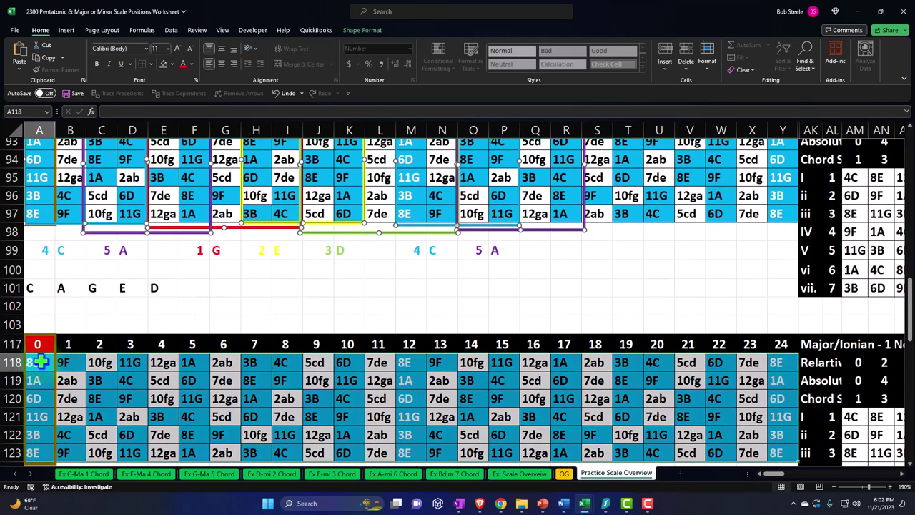
scroll(143, 351, "up", 6)
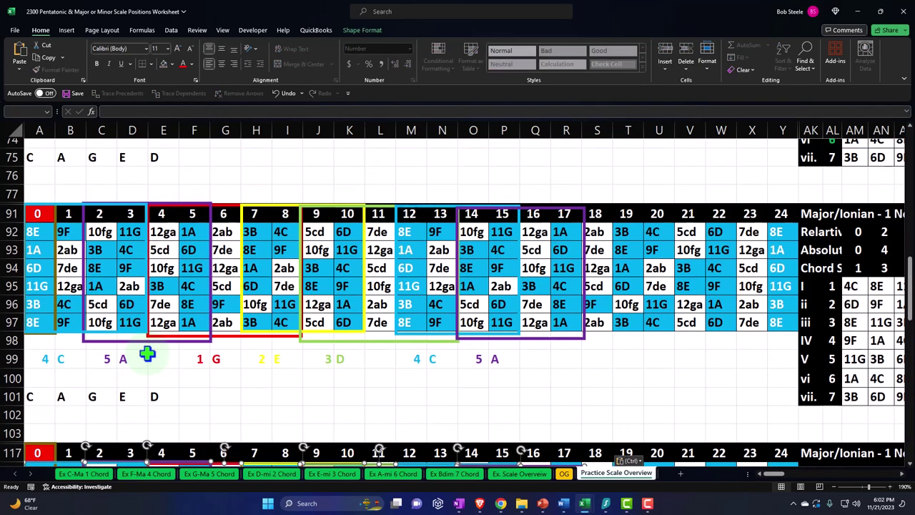
scroll(151, 367, "down", 6)
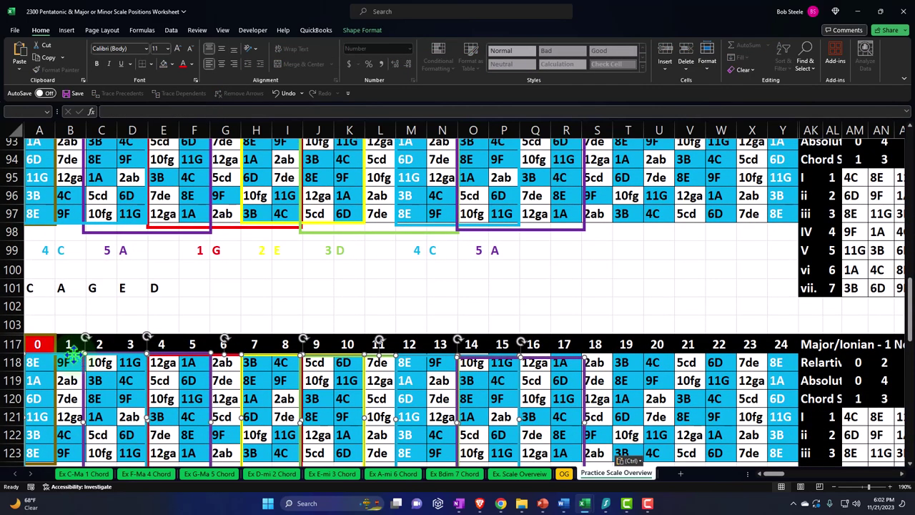
left_click_drag(72, 356, 73, 334)
left_click(344, 290)
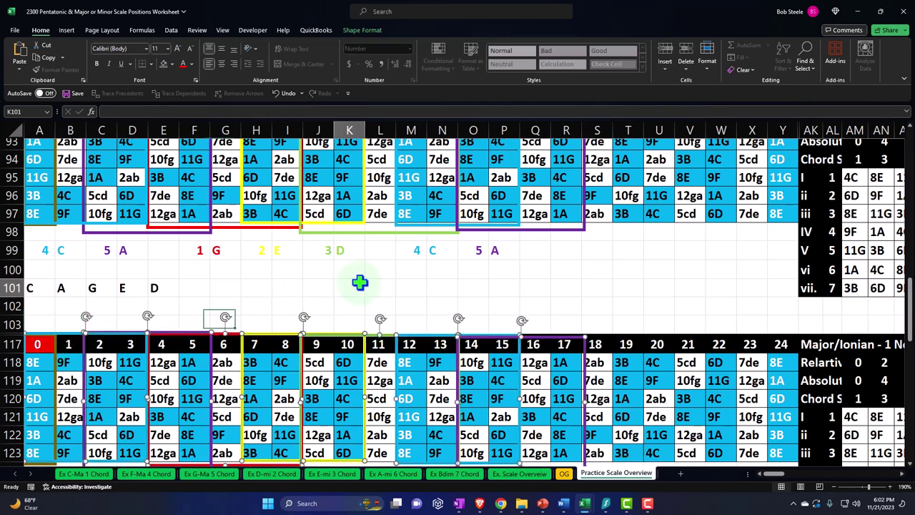
- Copy the label rows A99:P101
left_click_drag(44, 252, 496, 292)
key("ctrl+c")
scroll(389, 289, "down", 3)
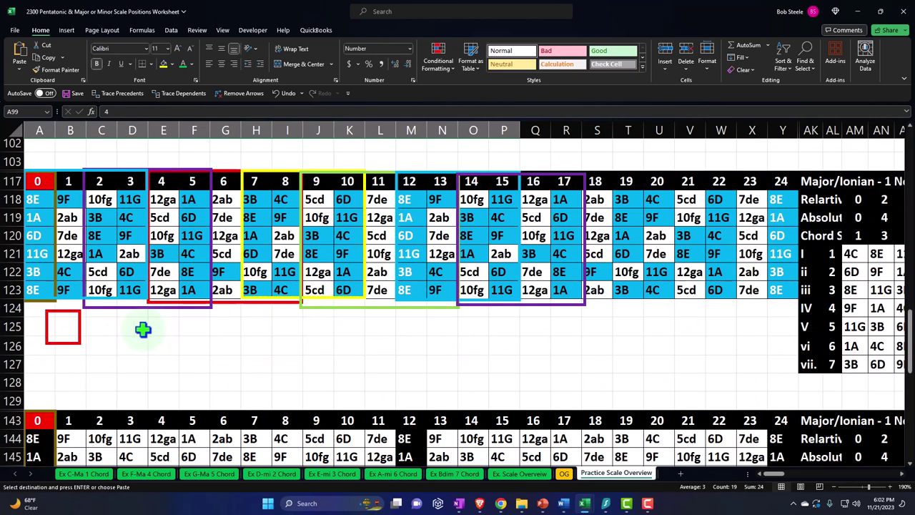
- Paste the labels at A125 and delete the stray red square there
left_click(32, 326)
key("ctrl+v")
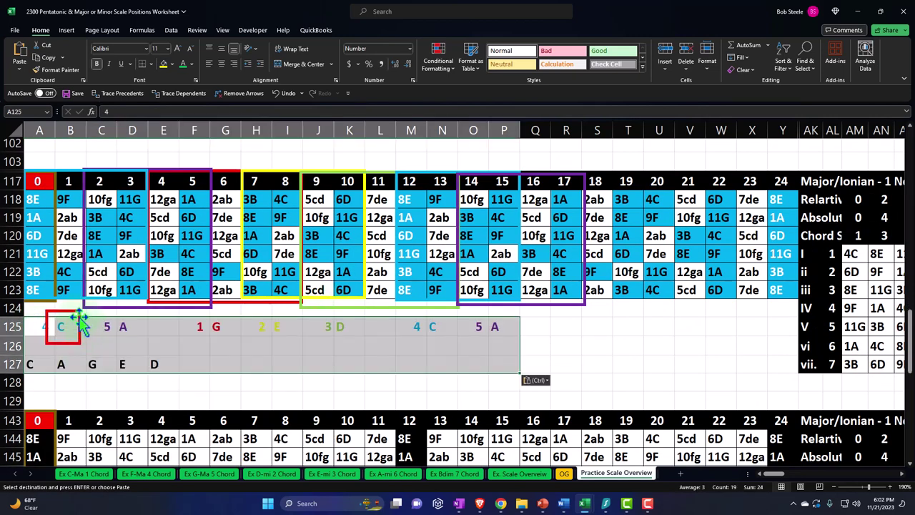
left_click(79, 322)
key("Delete")
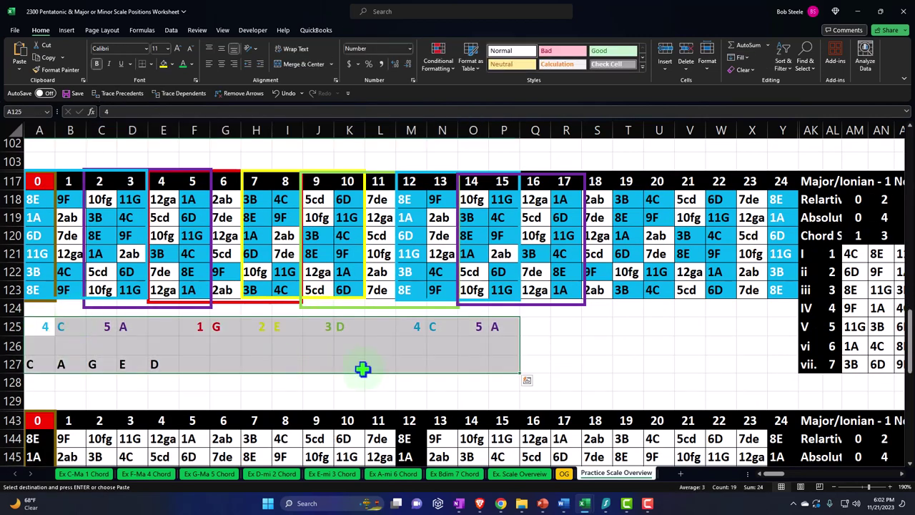
left_click(590, 363)
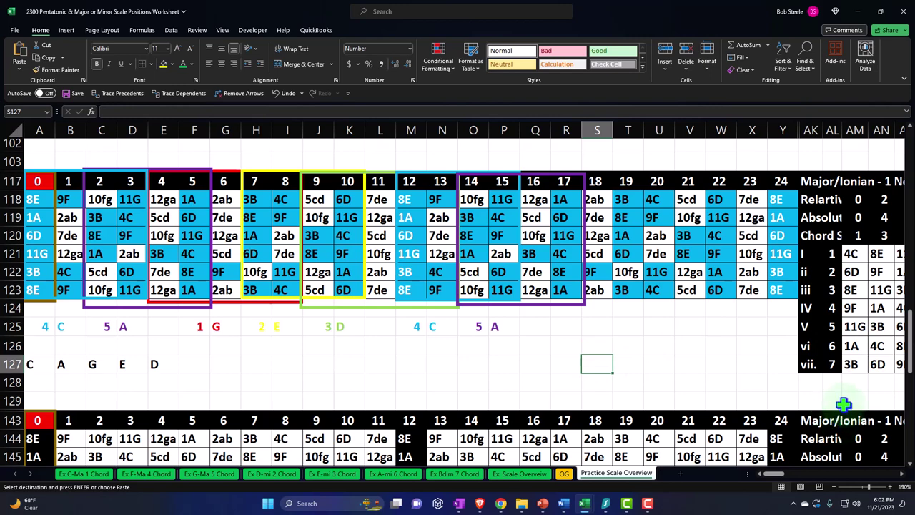
- Select the chord I tones 4C, 8E and 11G in the chord table
left_click(751, 377, "ctrl")
scroll(728, 372, "down", 1)
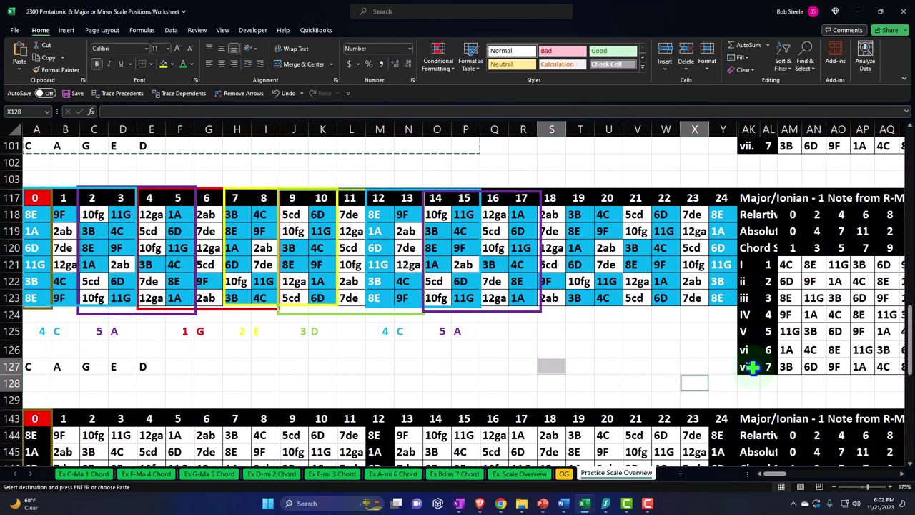
left_click_drag(790, 264, 831, 265)
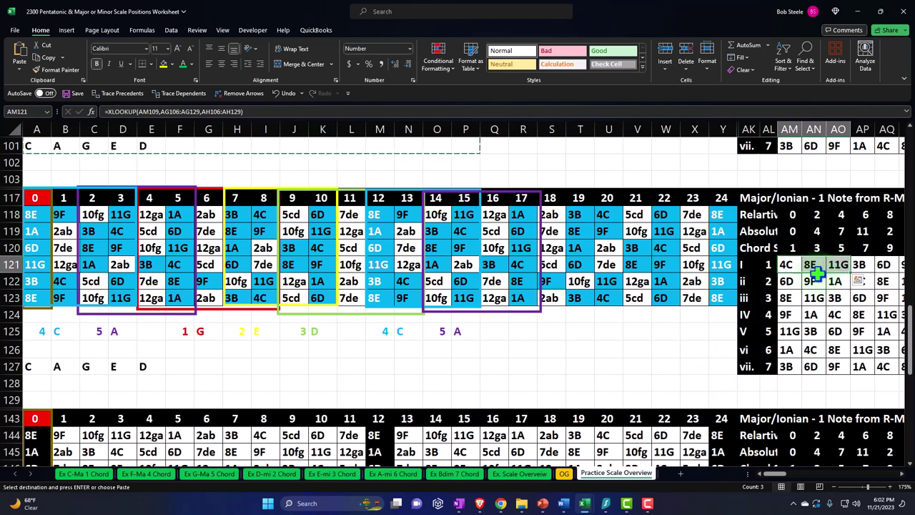
- Copy a red outline to the chord table and shrink it around the 4C, 8E, 11G row
left_click(213, 315)
left_click_drag(214, 315, 775, 363)
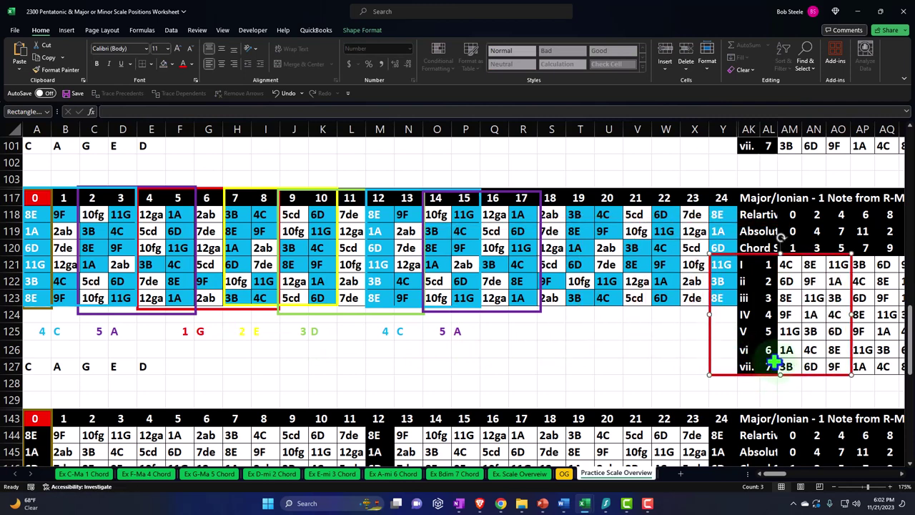
left_click_drag(707, 379, 741, 272)
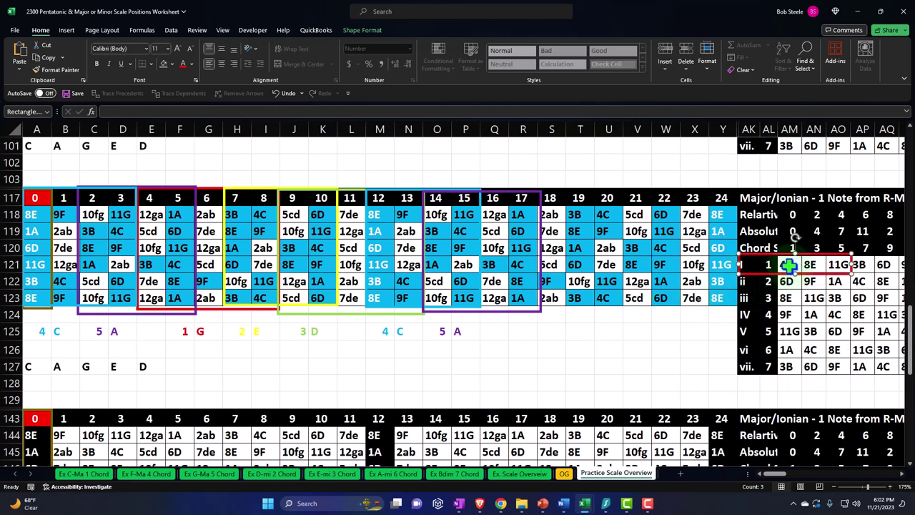
left_click_drag(37, 215, 721, 301)
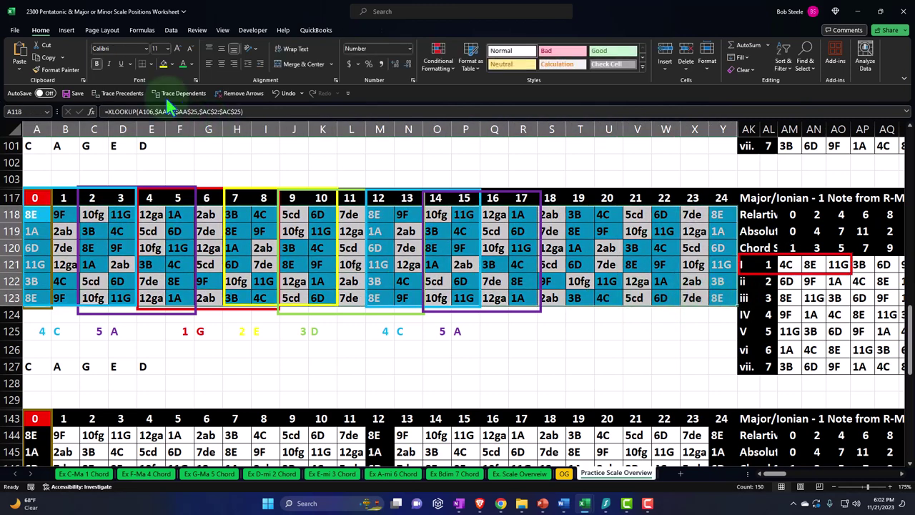
- Highlight every cell equal to the chord I root 4C in green fill with dark green text
left_click(439, 65)
mouse_move(452, 91)
left_click(525, 147)
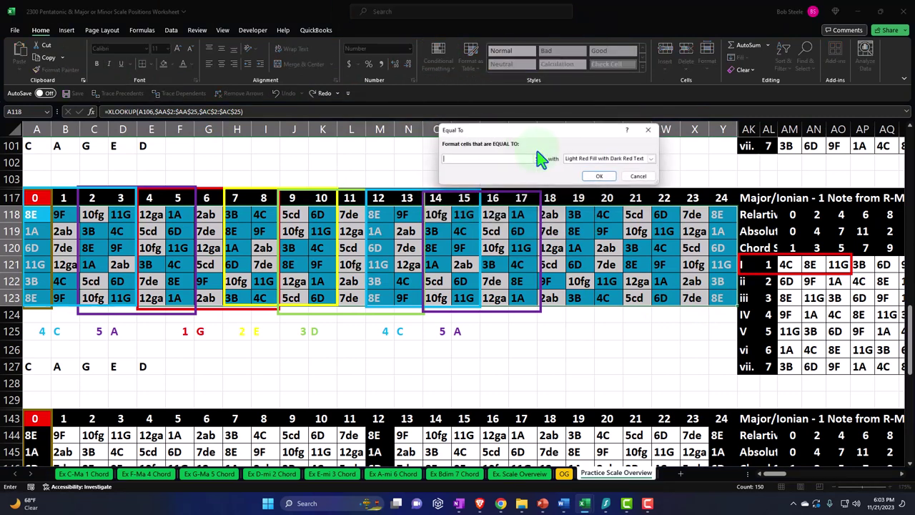
left_click(789, 264)
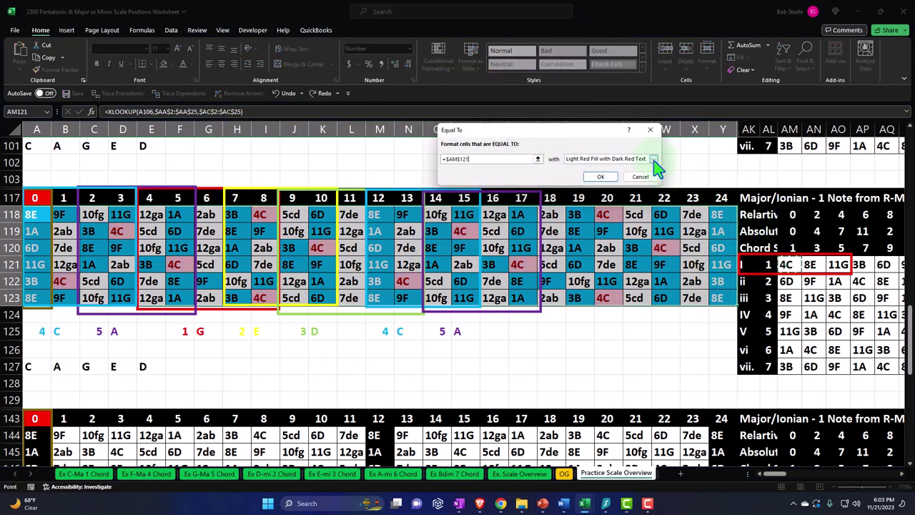
left_click(653, 159)
left_click(634, 181)
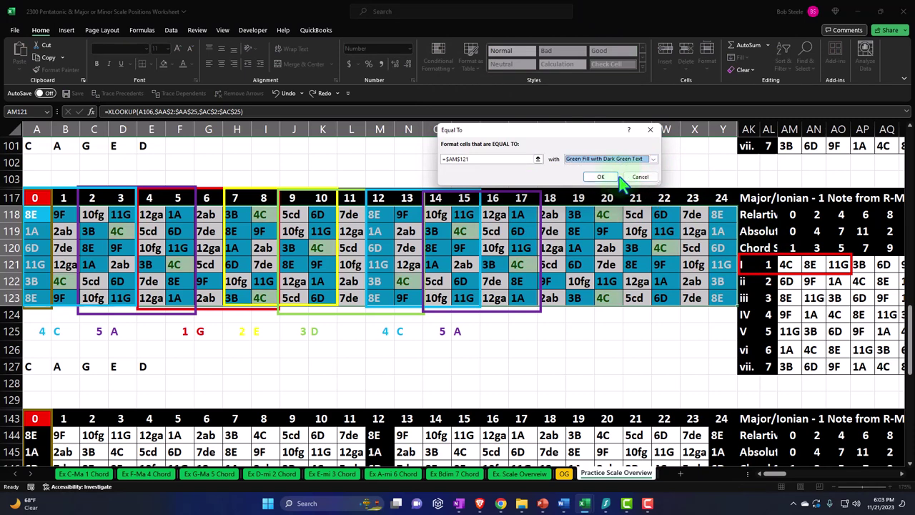
left_click(609, 174)
- Highlight every cell equal to AN121's 8E in light red fill
left_click(437, 59)
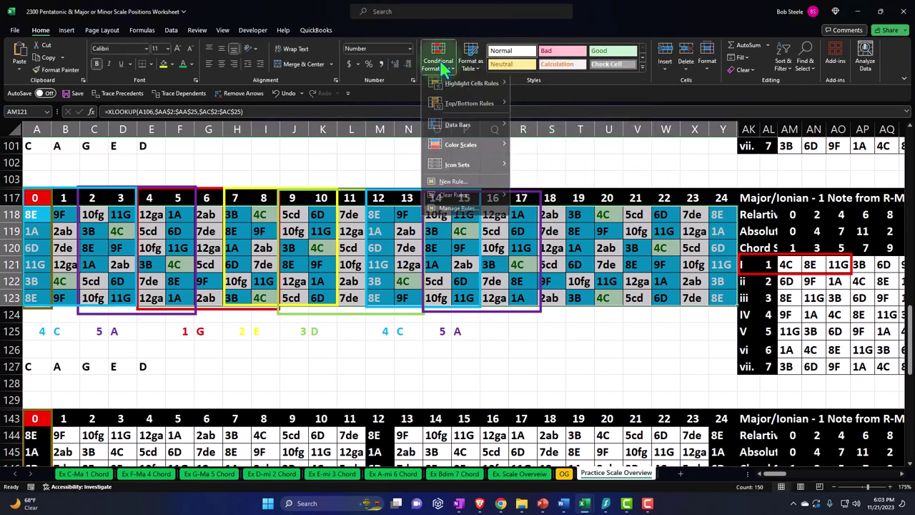
mouse_move(449, 82)
left_click(547, 146)
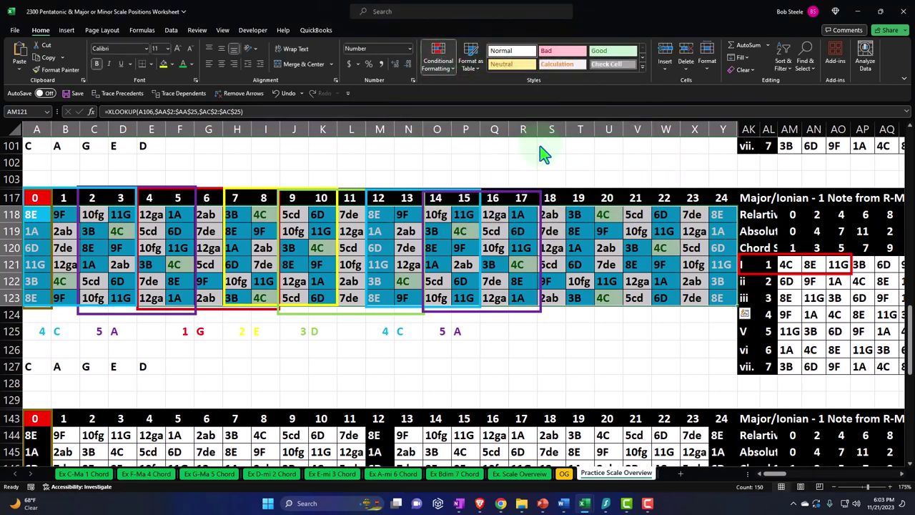
left_click(816, 264)
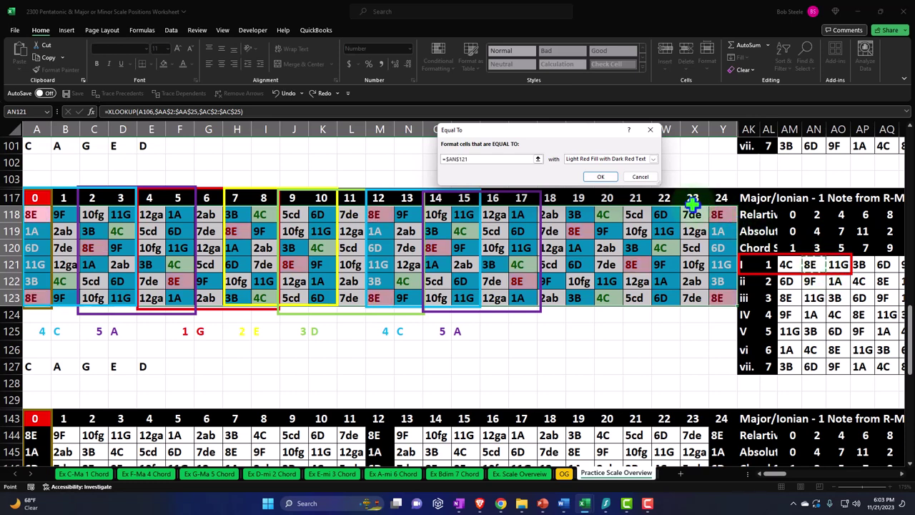
left_click(606, 176)
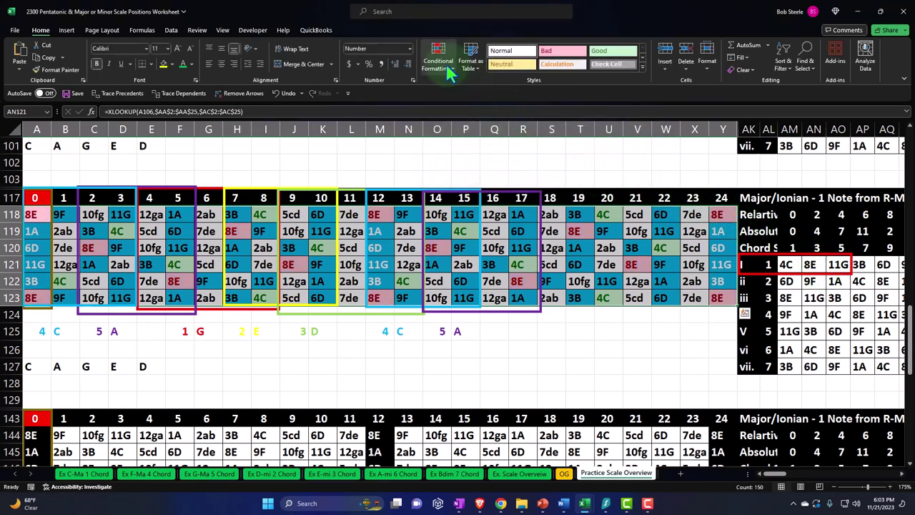
- Highlight every cell equal to AO121's 11G in yellow fill with dark yellow text
left_click(440, 61)
mouse_move(453, 96)
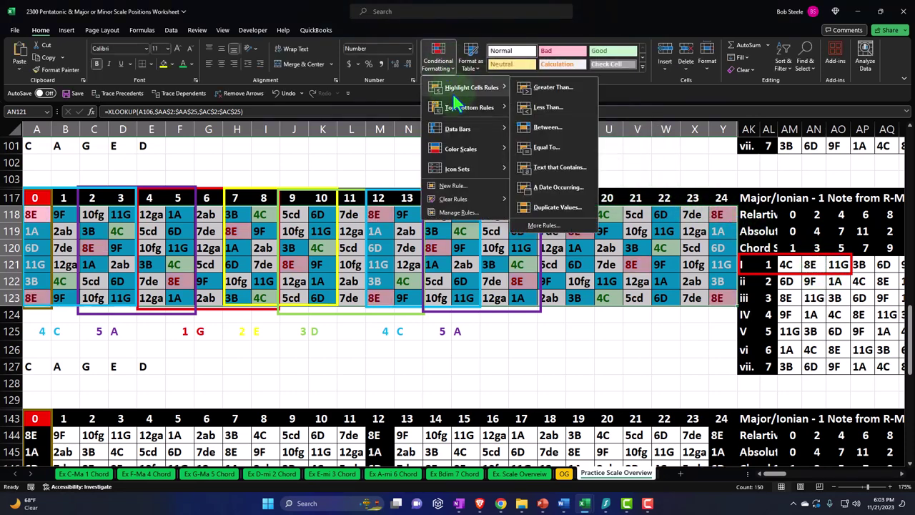
left_click(541, 148)
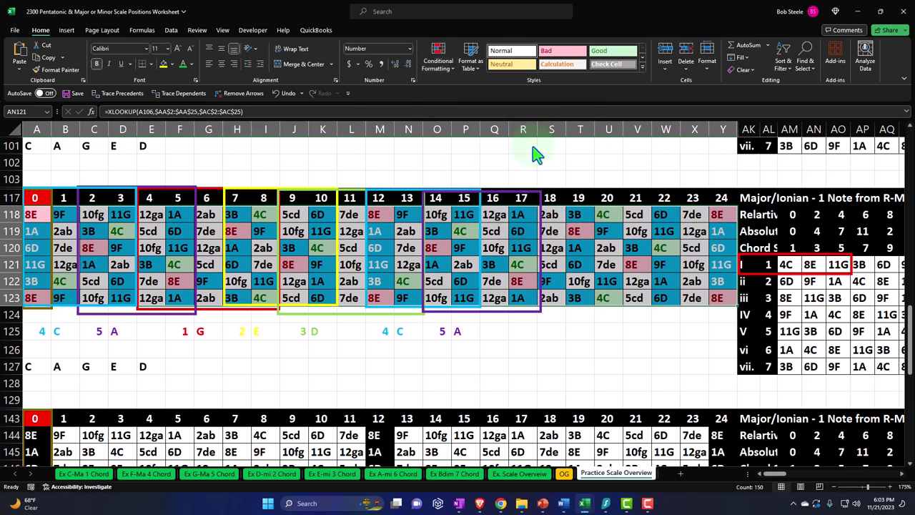
left_click(838, 265)
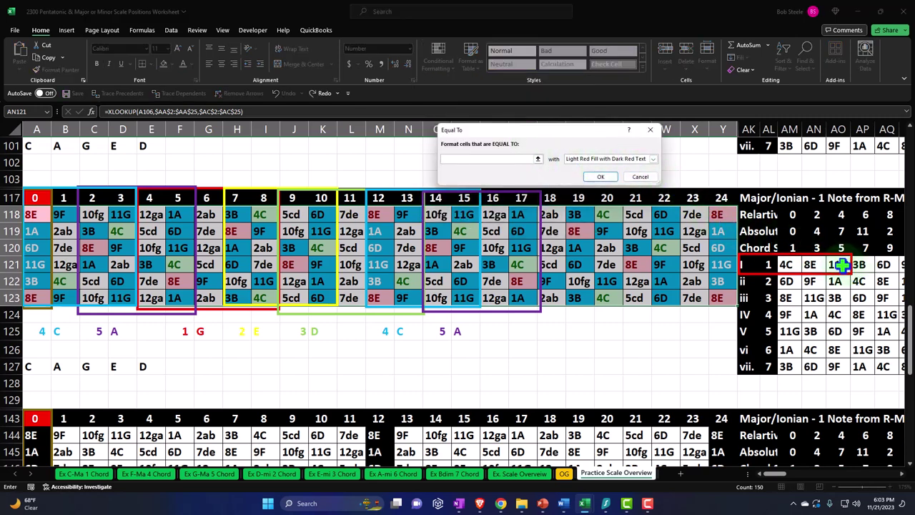
left_click(653, 159)
left_click(630, 176)
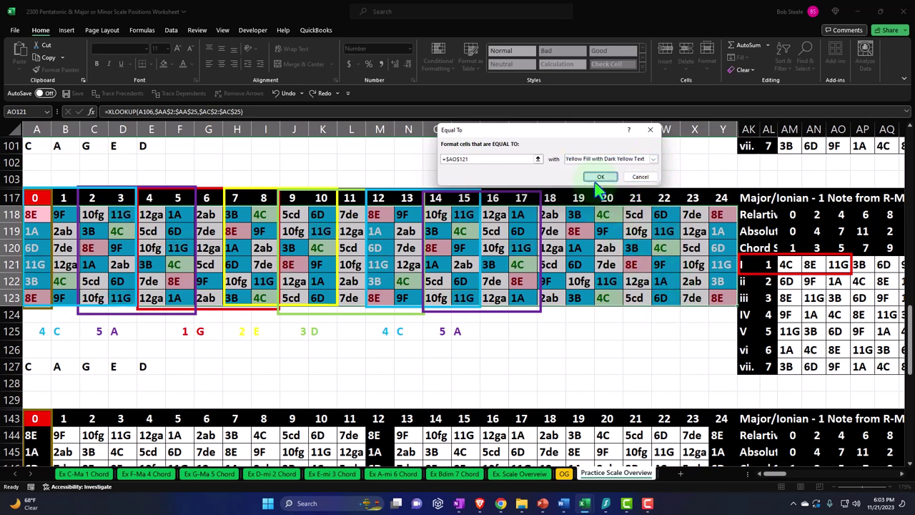
left_click(599, 177)
left_click(767, 272)
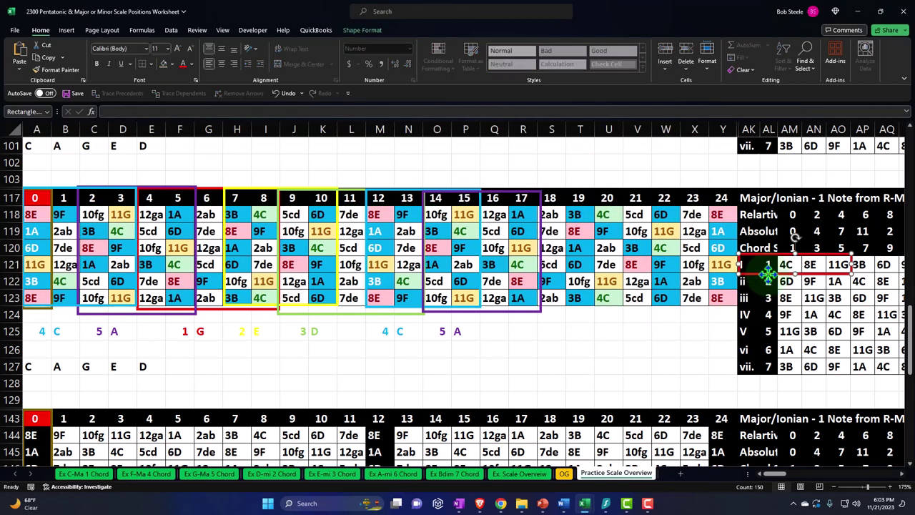
- Move the red rectangle onto the grid, shrink it to one 4C cell, and recolour its outline
left_click_drag(767, 273, 125, 243)
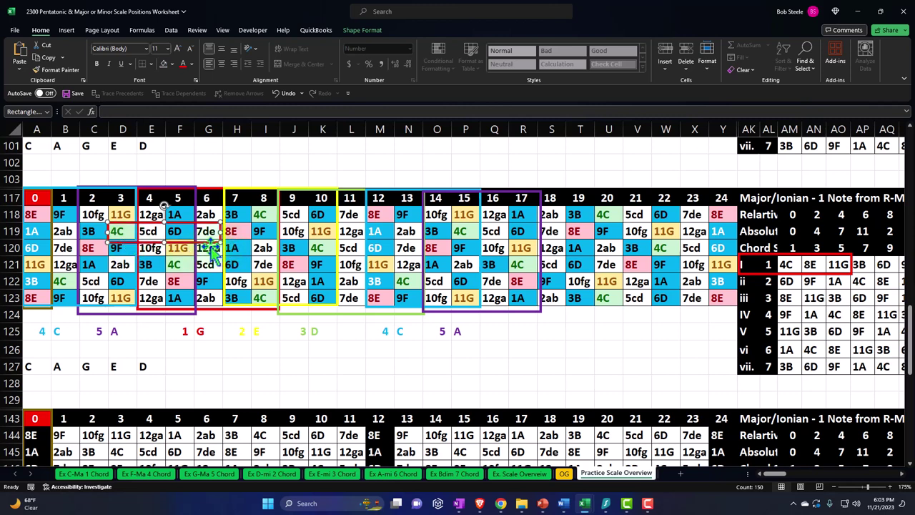
left_click_drag(220, 231, 127, 233)
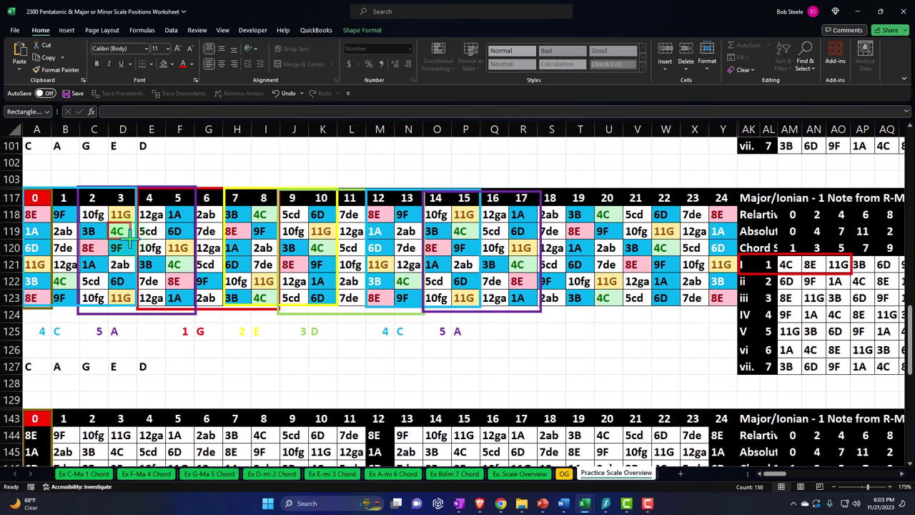
left_click(352, 32)
left_click(353, 49)
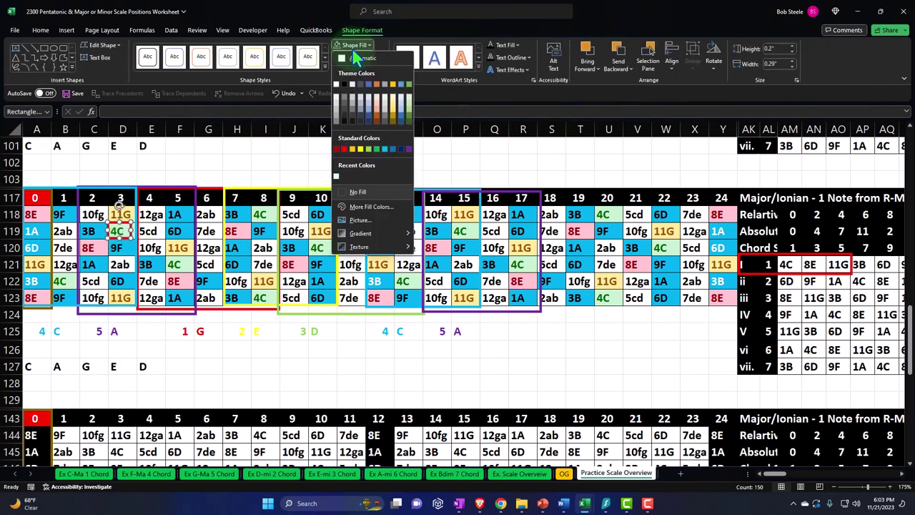
left_click(353, 49)
left_click(361, 57)
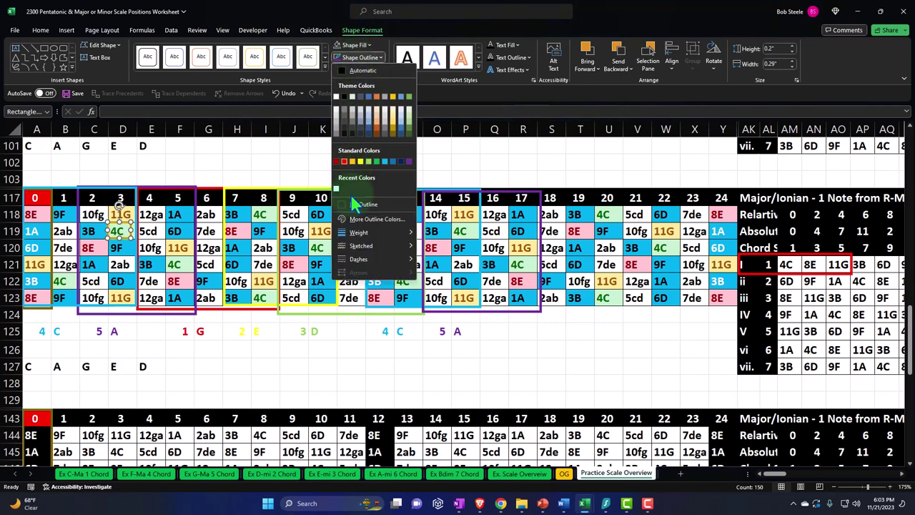
left_click(385, 163)
left_click_drag(132, 243, 71, 285)
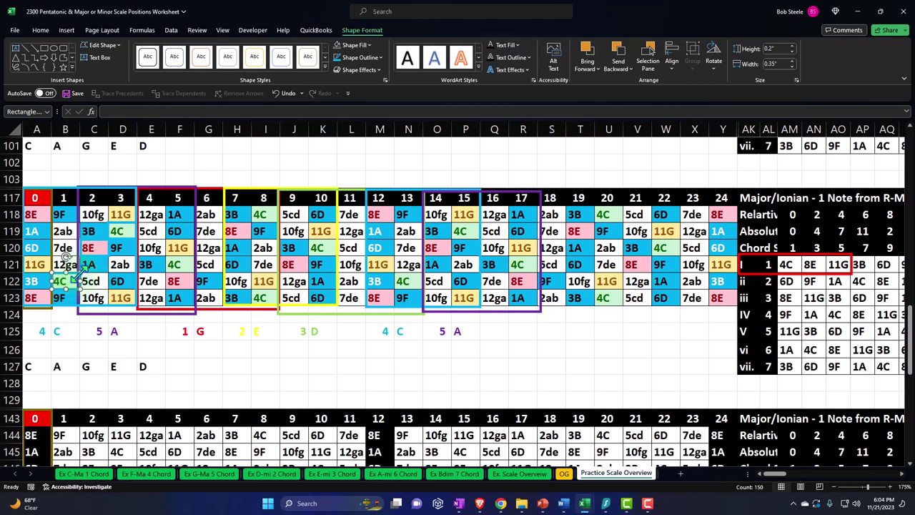
- Fit the note boxes over the 4C cells in row 122 and D119
left_click(76, 279)
left_click(66, 282)
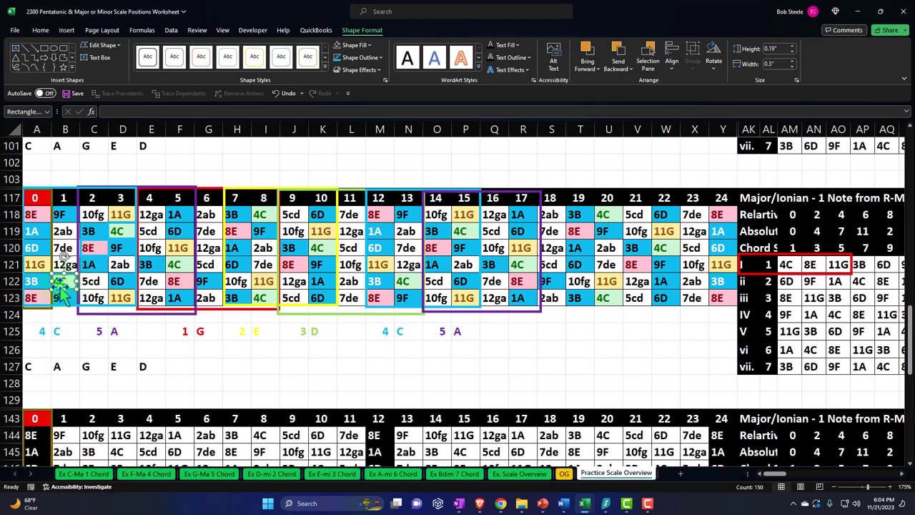
mouse_move(52, 292)
left_mouse_down()
mouse_move(91, 293)
mouse_move(42, 255)
mouse_move(45, 292)
mouse_move(46, 281)
left_mouse_up()
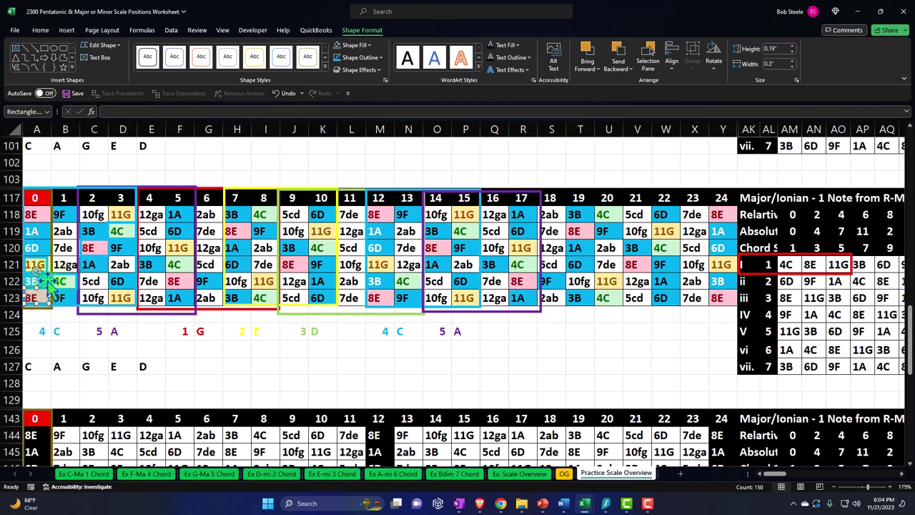
left_click(123, 236)
left_click_drag(134, 236, 71, 279)
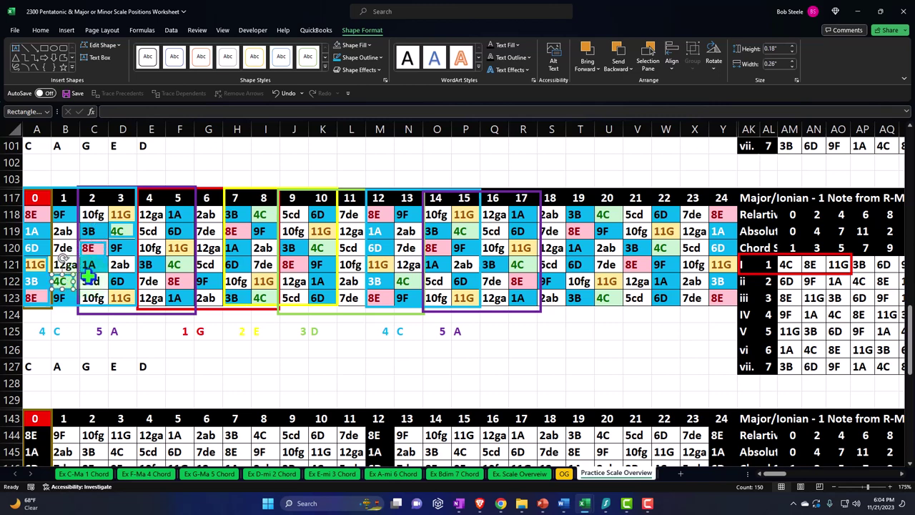
- Copy the D119 box, outline it in red, and park it below the grid near row 126
left_click(119, 333)
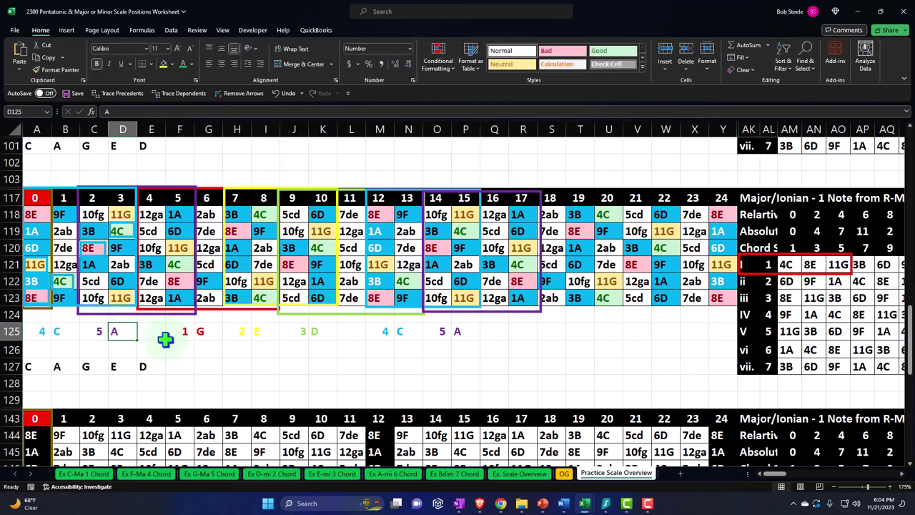
left_click(125, 227)
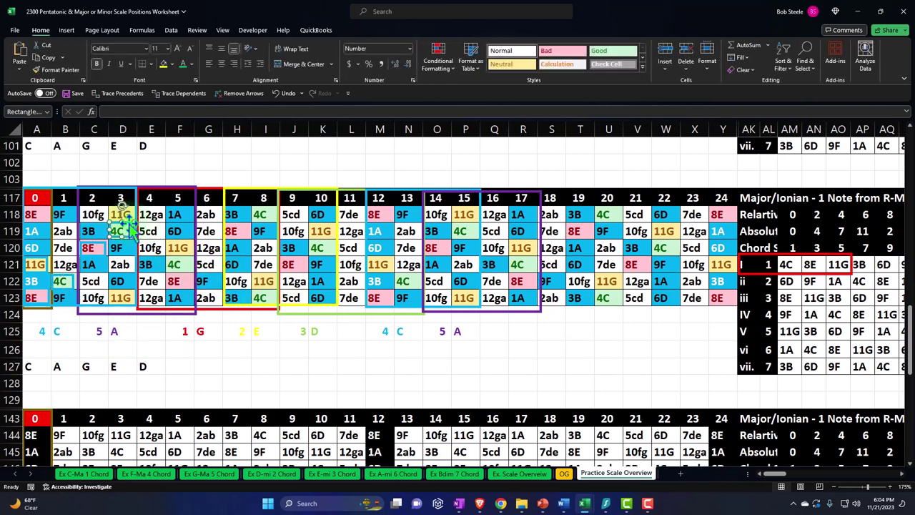
left_click_drag(128, 227, 143, 243)
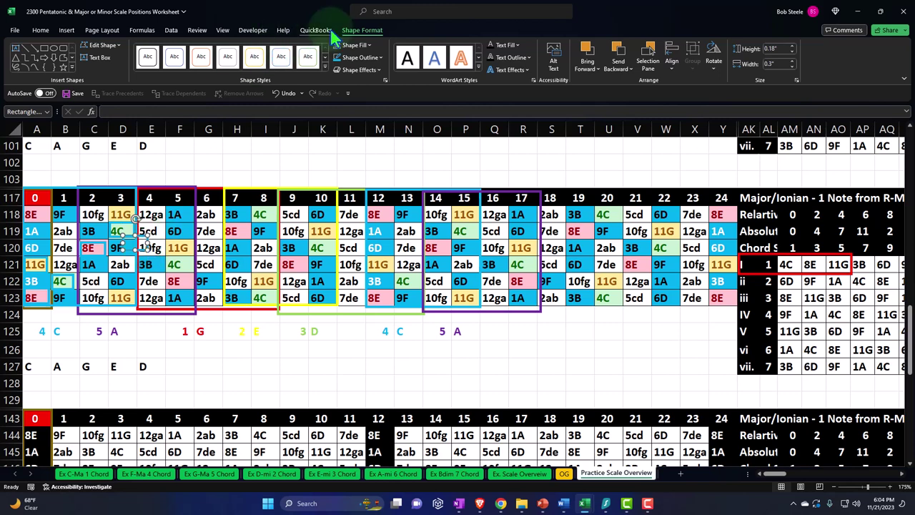
left_click(364, 57)
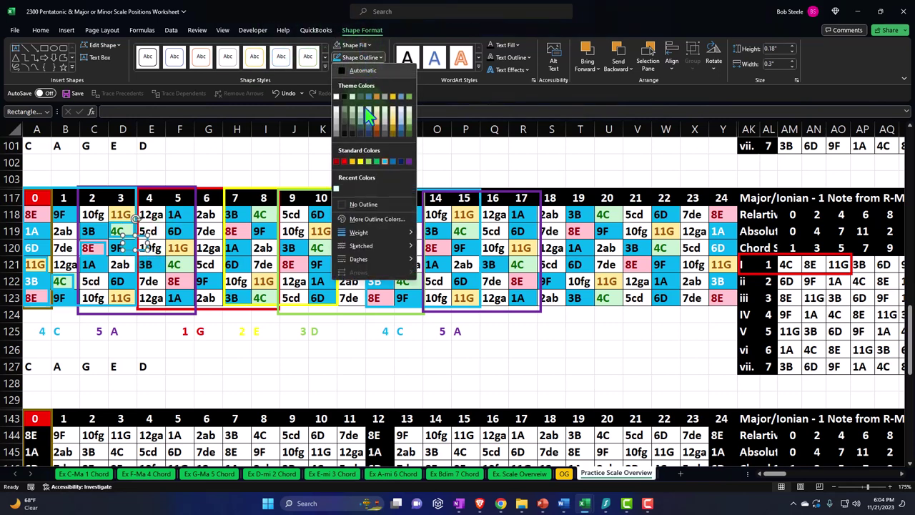
left_click(346, 163)
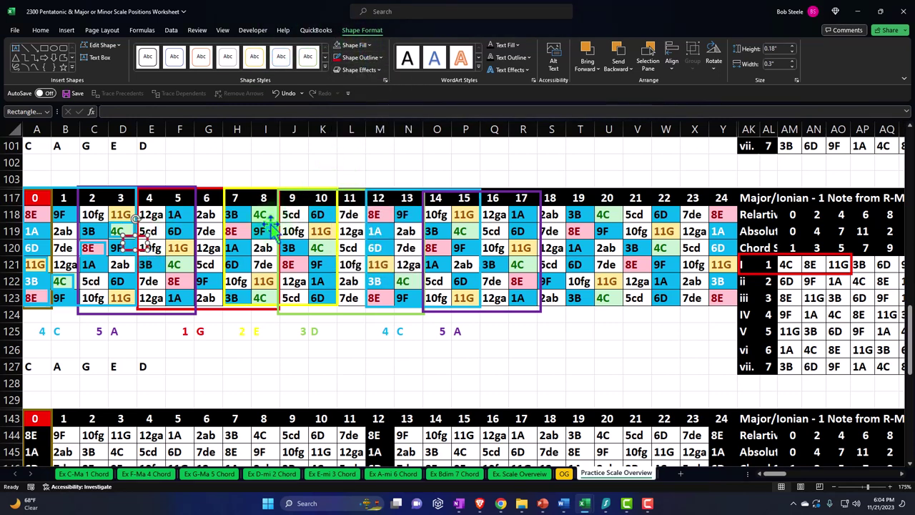
left_click_drag(149, 255, 171, 351)
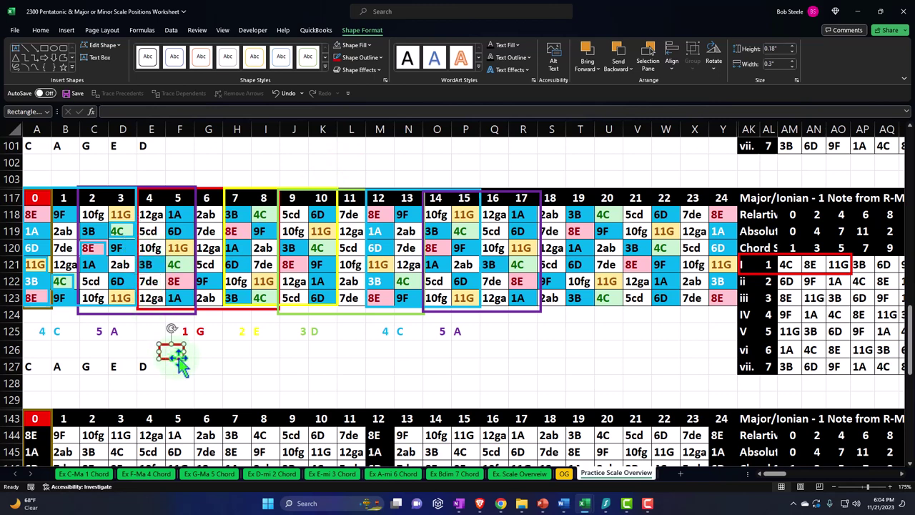
- Recolour the parked box's outline and place it over the 4C note in D119
left_click(367, 58)
left_click(408, 162)
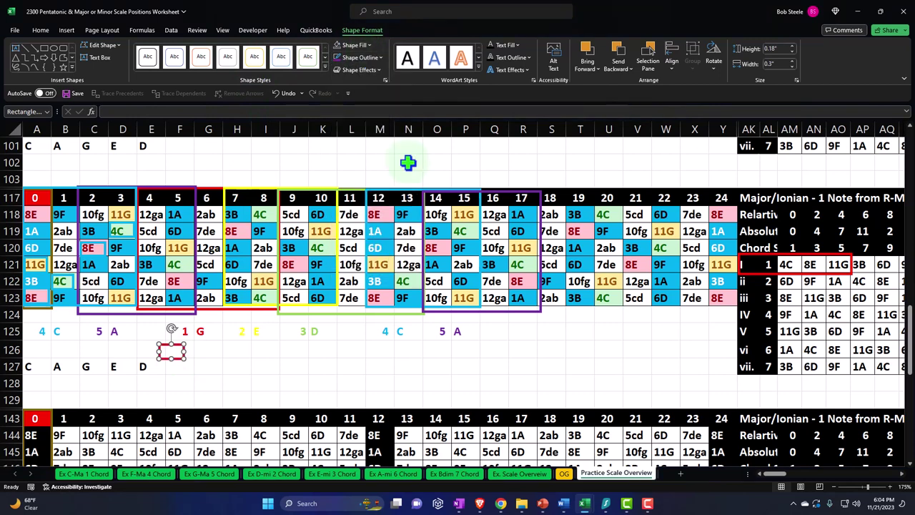
left_click_drag(178, 333, 174, 255)
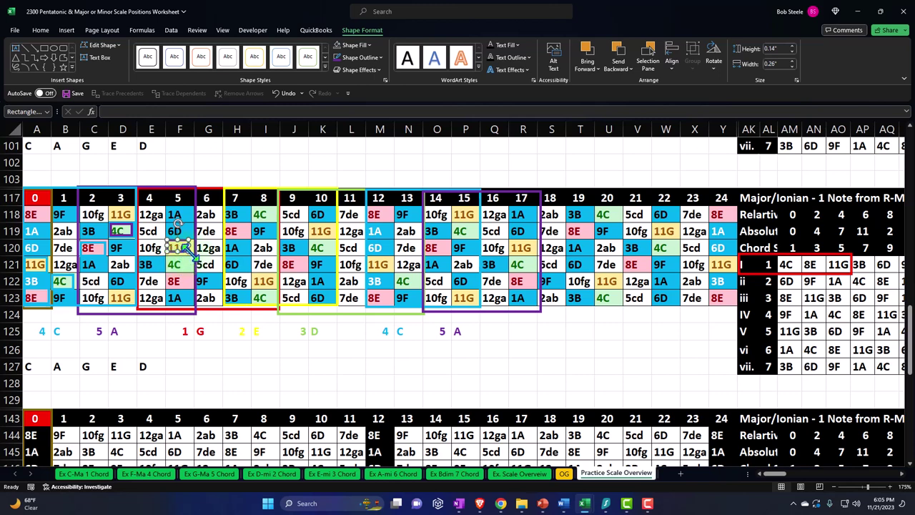
- Fit boxes to the fret-5 11G and 8E cells, then copy one below the grid
left_click_drag(168, 239, 174, 286)
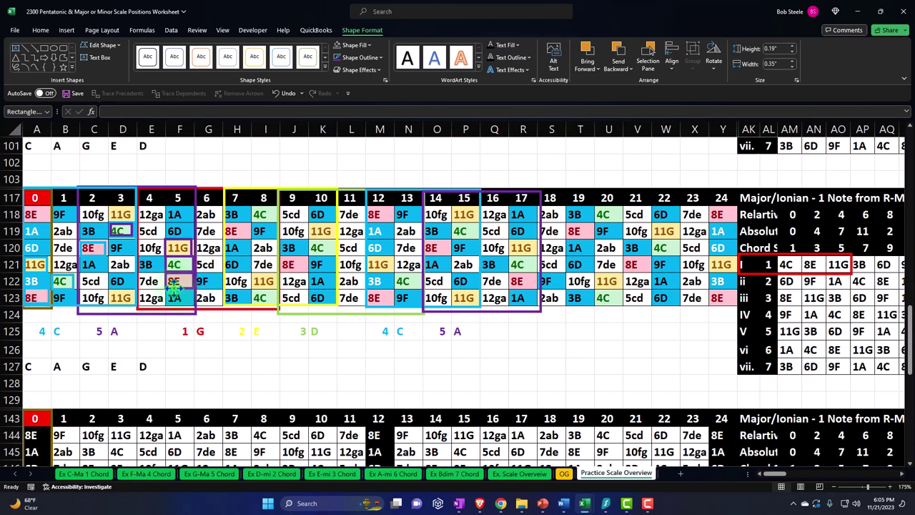
left_click_drag(173, 285, 175, 280)
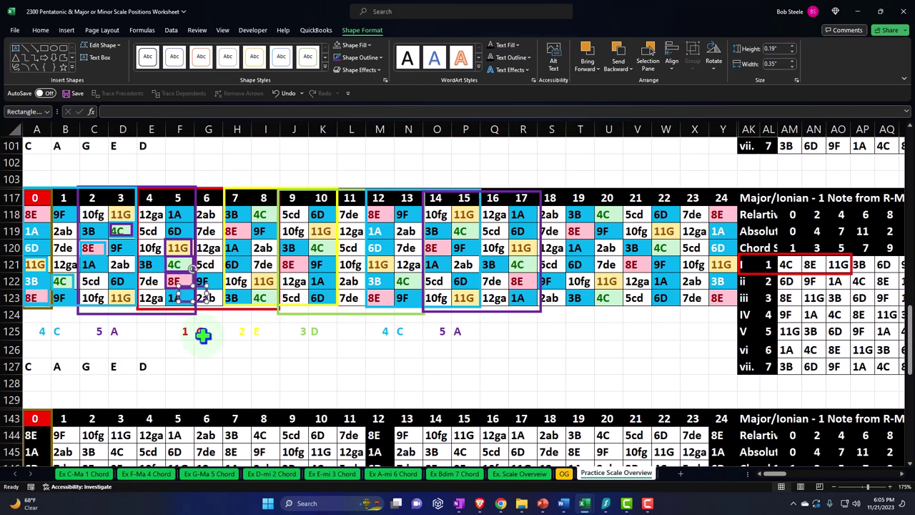
left_click_drag(174, 286, 212, 359)
- Outline the copied box in red and frame the fret-8 4C notes in rows 118 and 123
left_click(361, 57)
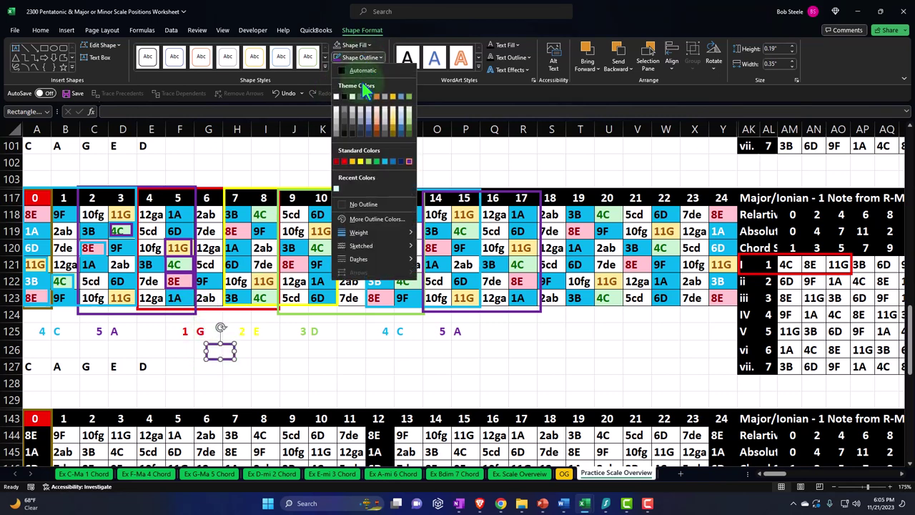
left_click(344, 161)
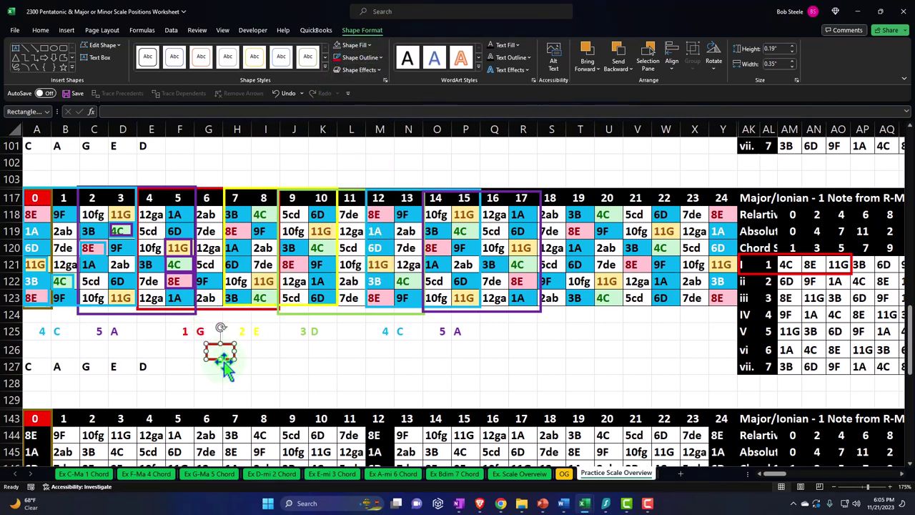
left_click_drag(223, 363, 263, 223)
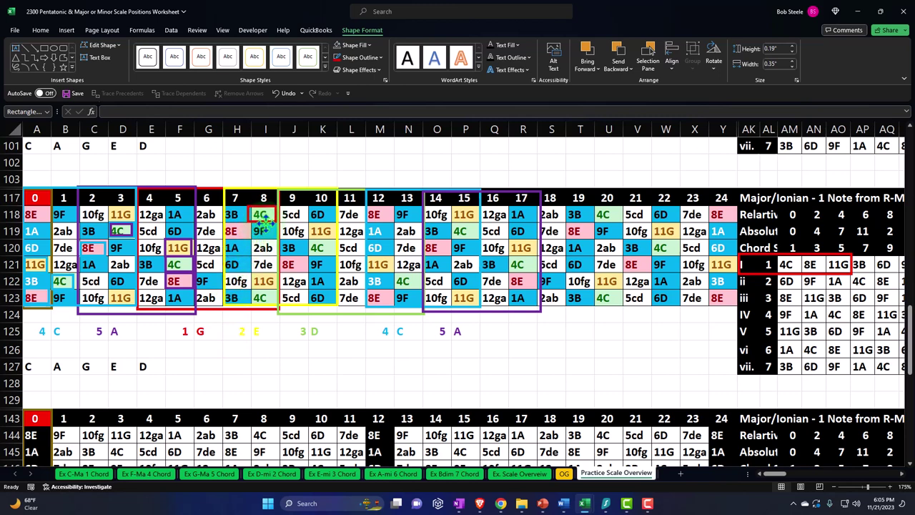
left_click(265, 223)
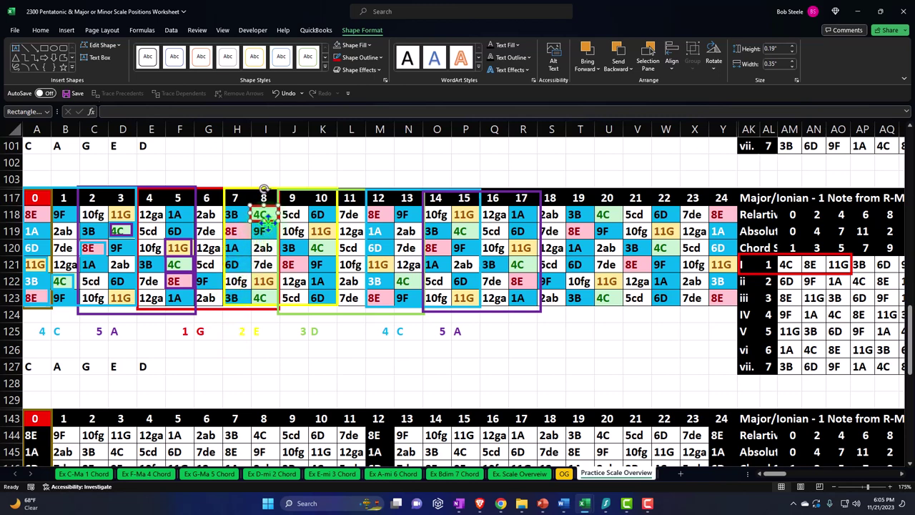
left_click_drag(266, 220, 186, 268)
key("ctrl+z")
key("ctrl+z")
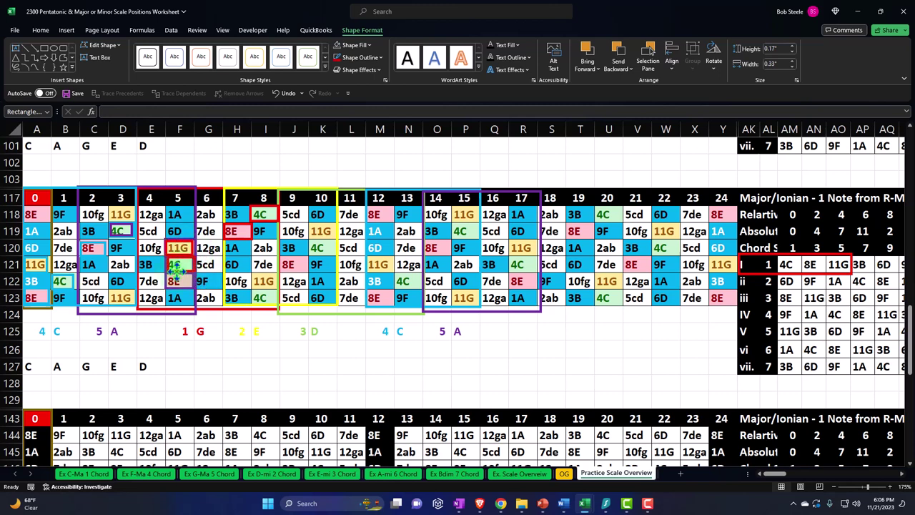
mouse_move(175, 269)
left_mouse_down()
mouse_move(186, 281)
mouse_move(176, 286)
left_mouse_up()
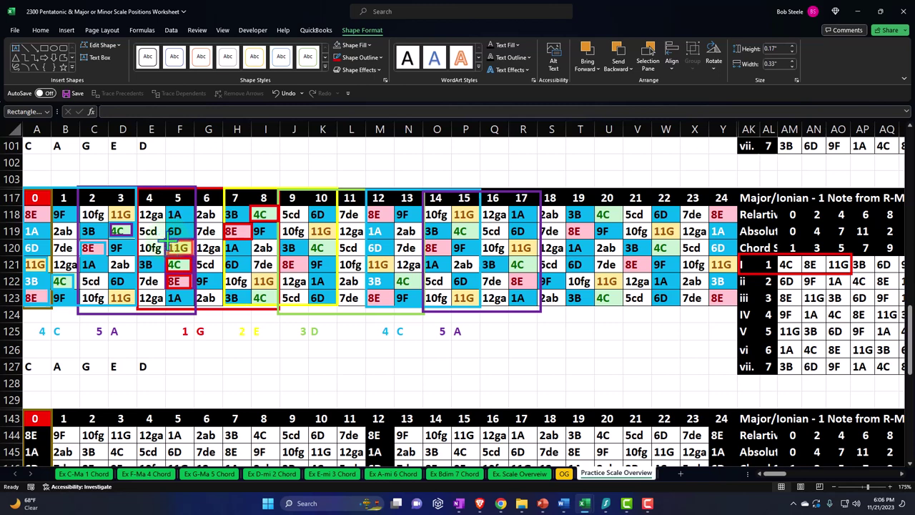
left_click(169, 242)
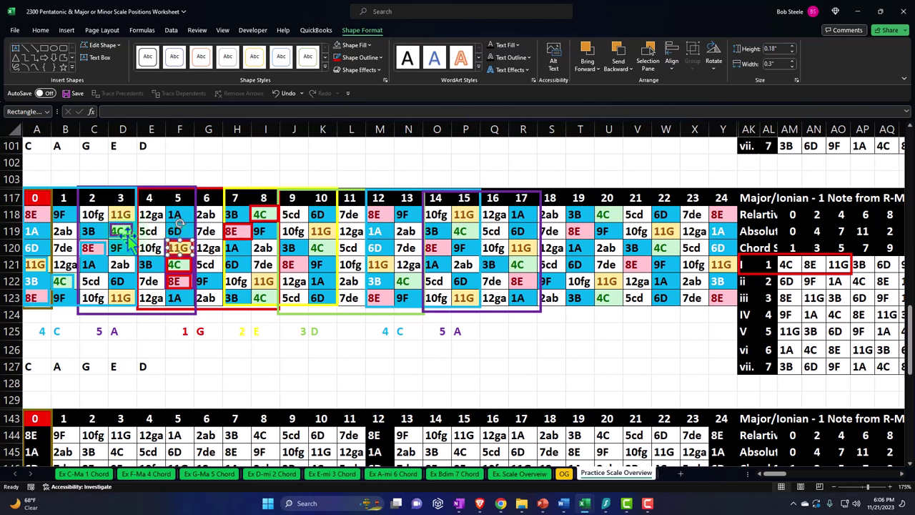
left_click_drag(120, 231, 255, 297)
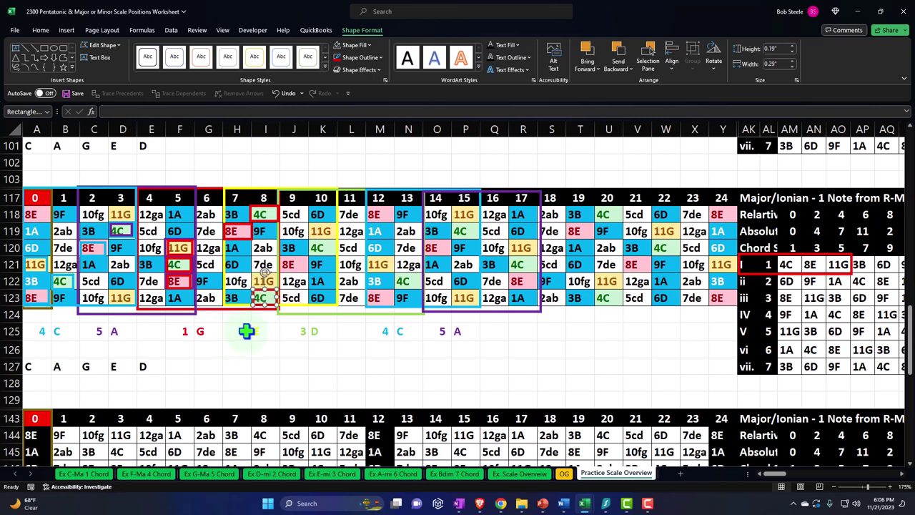
- Copy the I123 4C box, give it the 3 D position's colour, and move it toward fret 10
left_click_drag(261, 306, 276, 338)
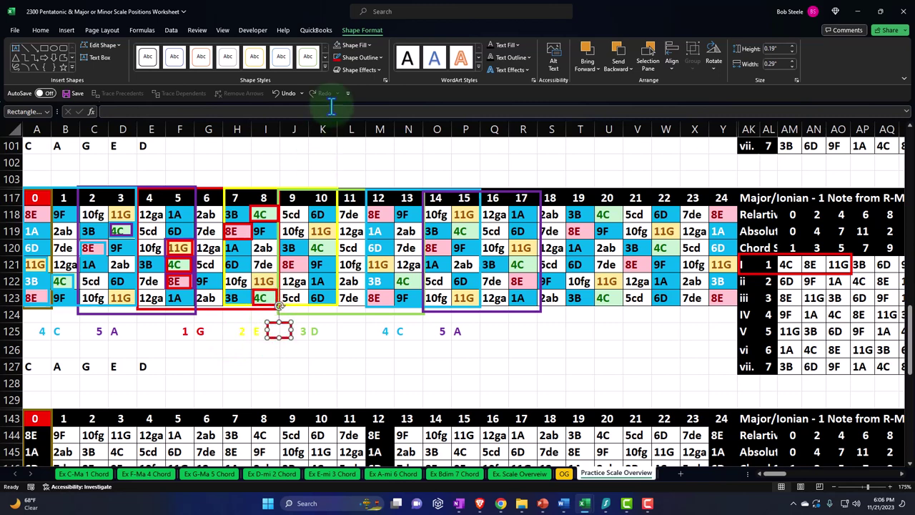
left_click(356, 57)
left_click(361, 163)
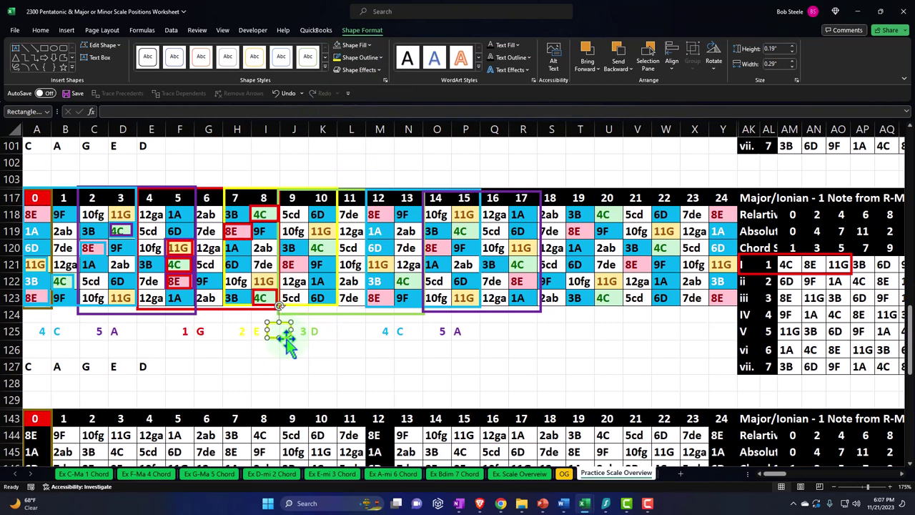
left_click_drag(287, 333, 313, 233)
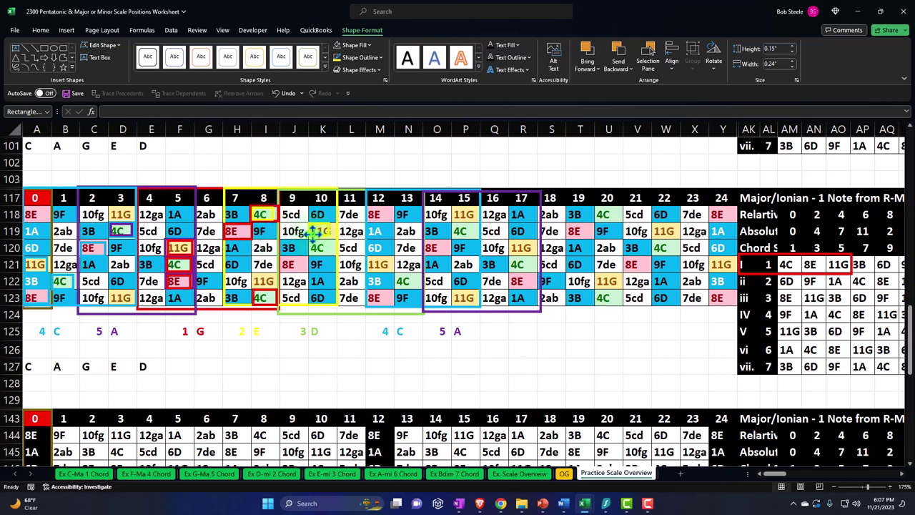
- Place the 3 D-coloured box over the 11G at K119 and enlarge it to fit the cell
left_click_drag(313, 232, 316, 231)
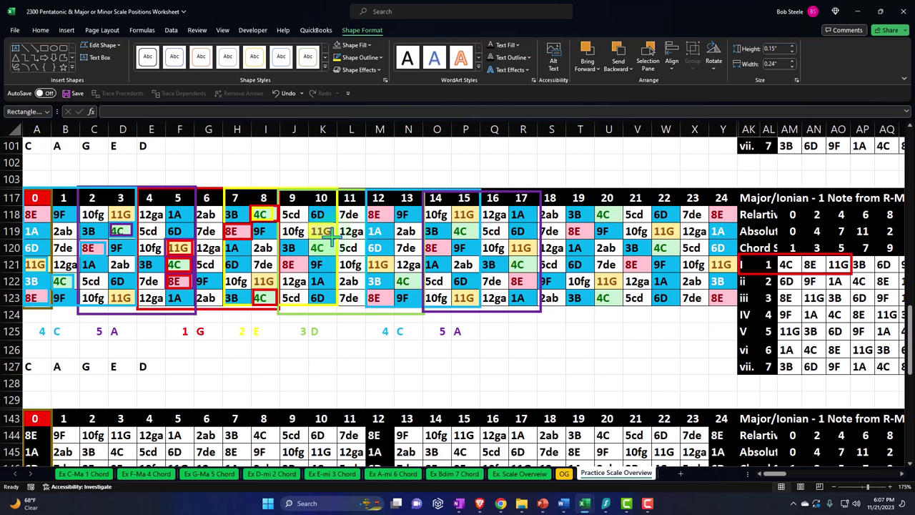
left_click_drag(334, 239, 276, 304)
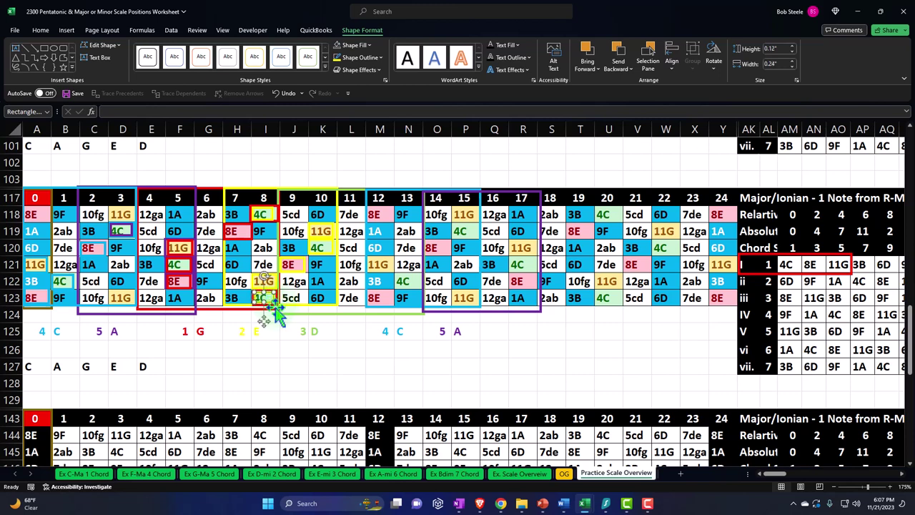
left_click(268, 343)
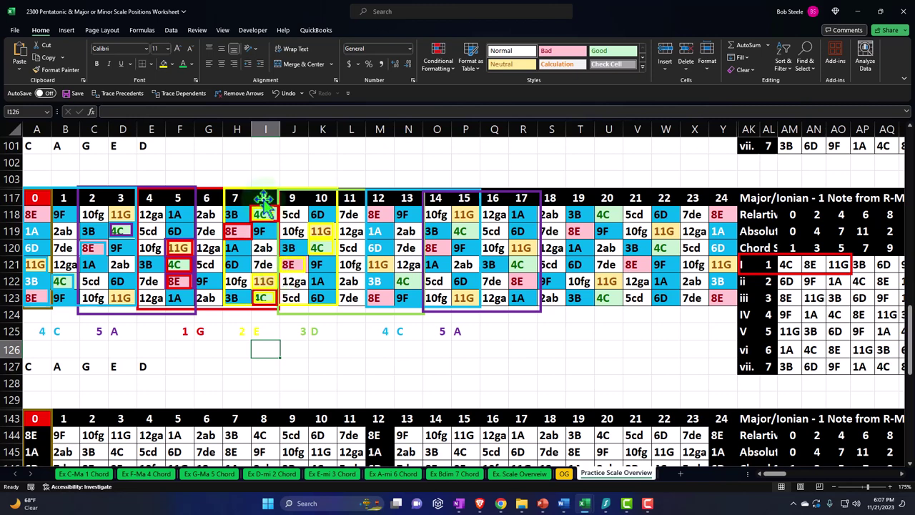
- Copy the 8E box at J121 onto the 4C note at K120
left_click_drag(233, 213, 313, 298)
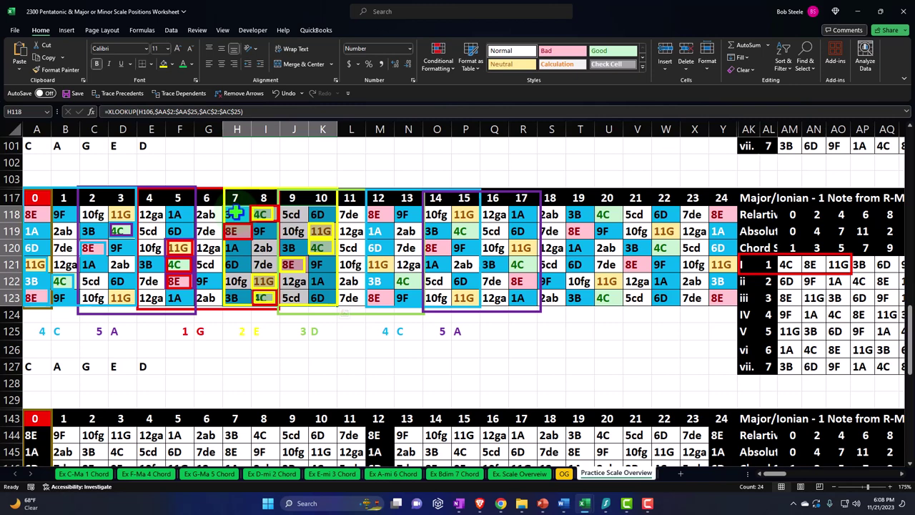
left_click(299, 264)
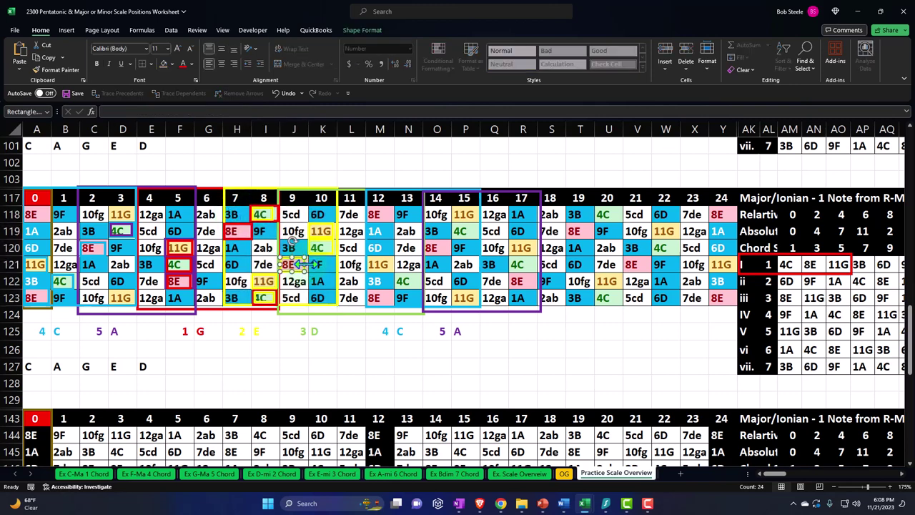
left_click_drag(301, 264, 330, 251)
- Outline the fret-10 4C box in green and move it down onto the 4C at K120
left_click(362, 30)
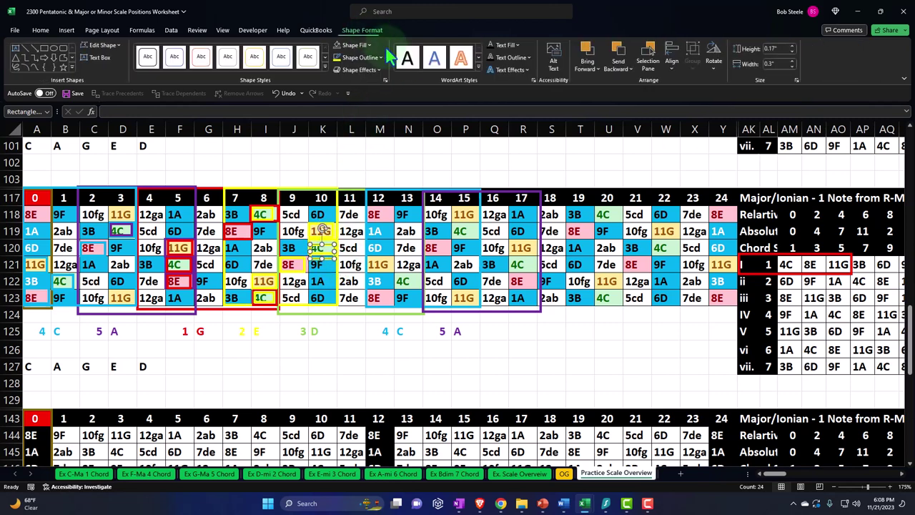
left_click(368, 58)
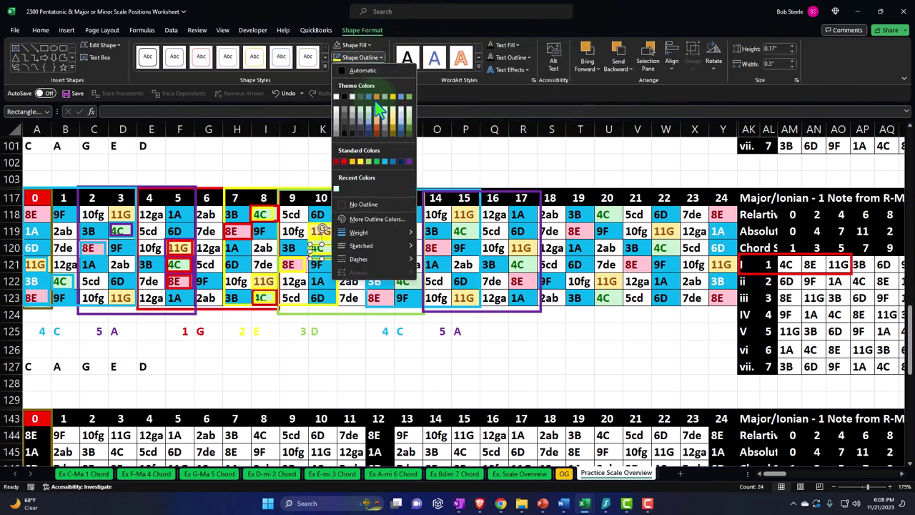
left_click(363, 161)
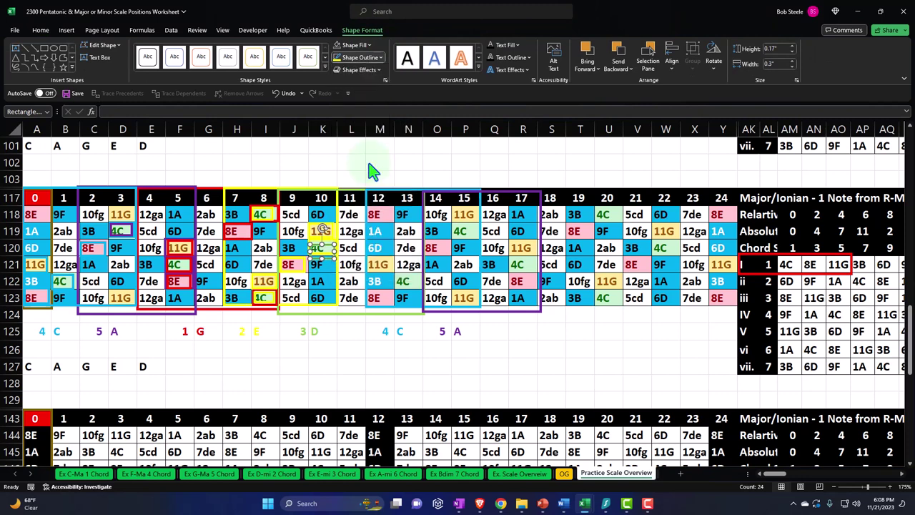
left_click(326, 251)
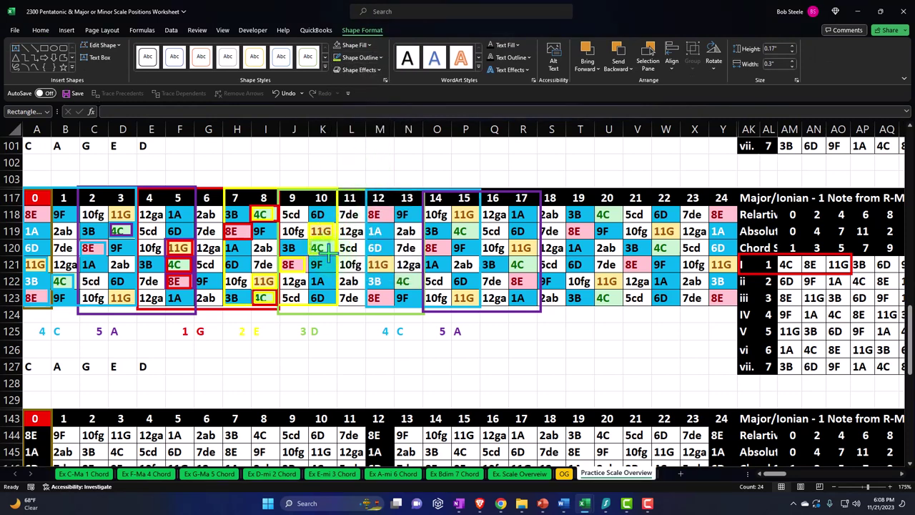
left_click(329, 245)
left_click(327, 245)
left_click_drag(326, 245, 376, 308)
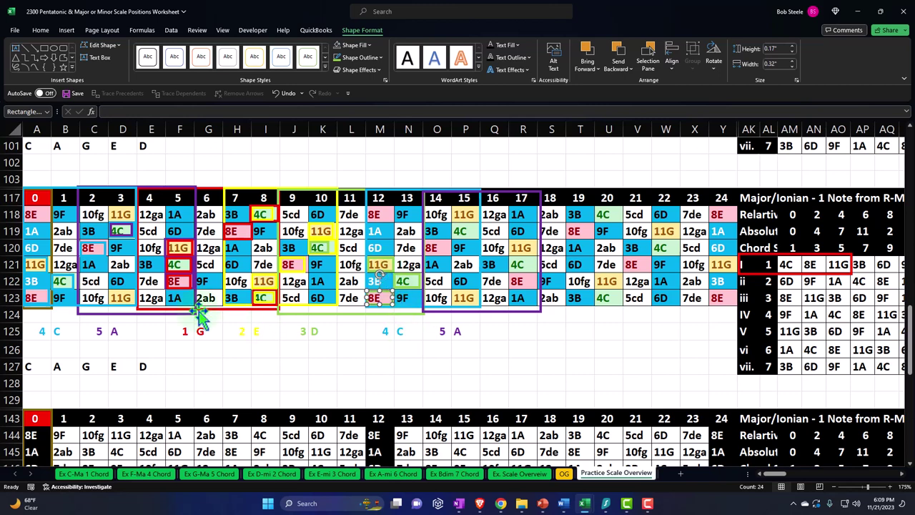
- Paste copies of the boxes from A121, B122, C120 and D119 at P119, aligned over frets 12–15
left_click(37, 264)
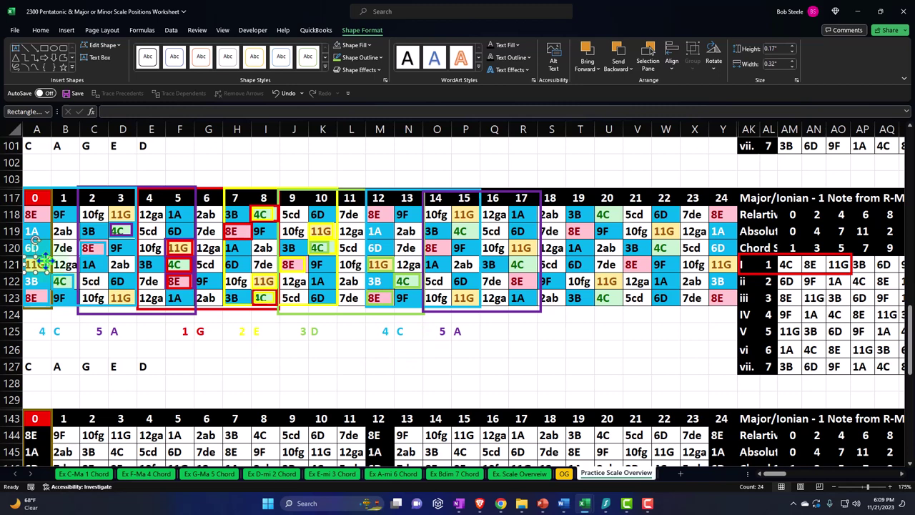
left_click(40, 294, "ctrl")
left_click(63, 281, "ctrl")
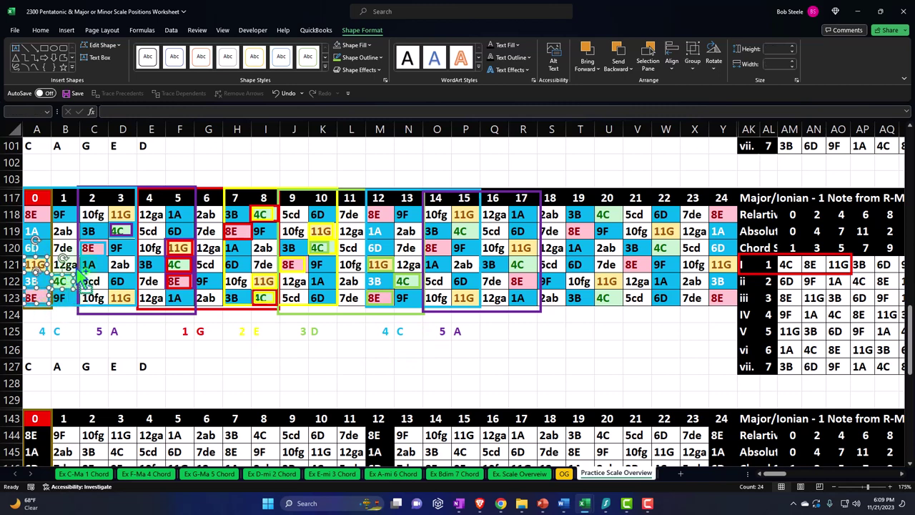
left_click(89, 248, "ctrl")
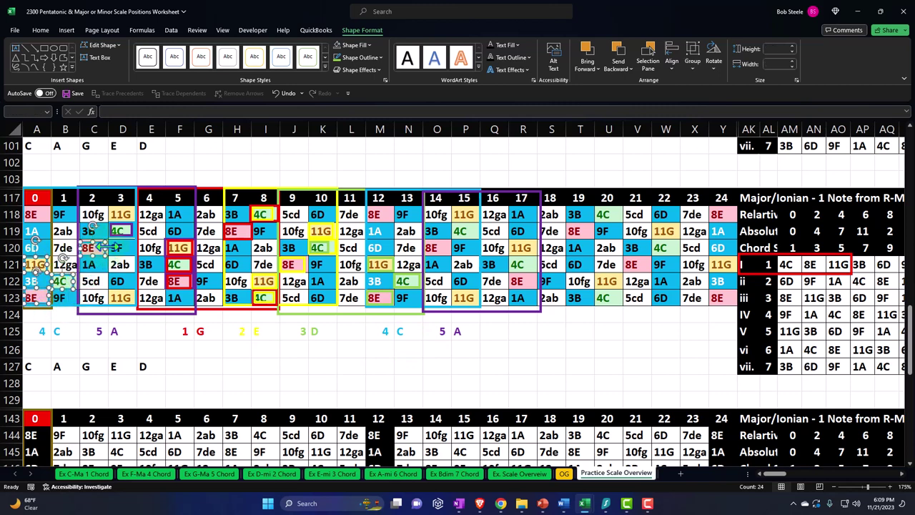
left_click(119, 231, "ctrl")
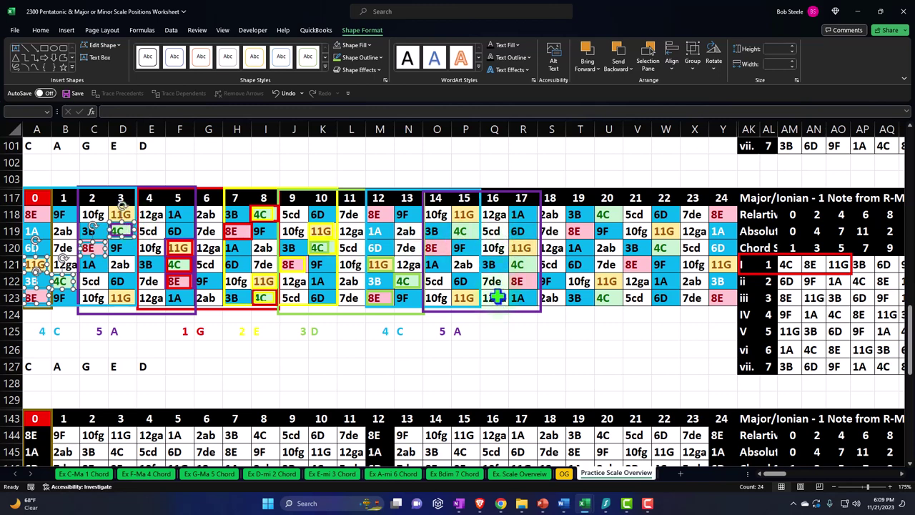
left_click(462, 233)
key("ctrl+v")
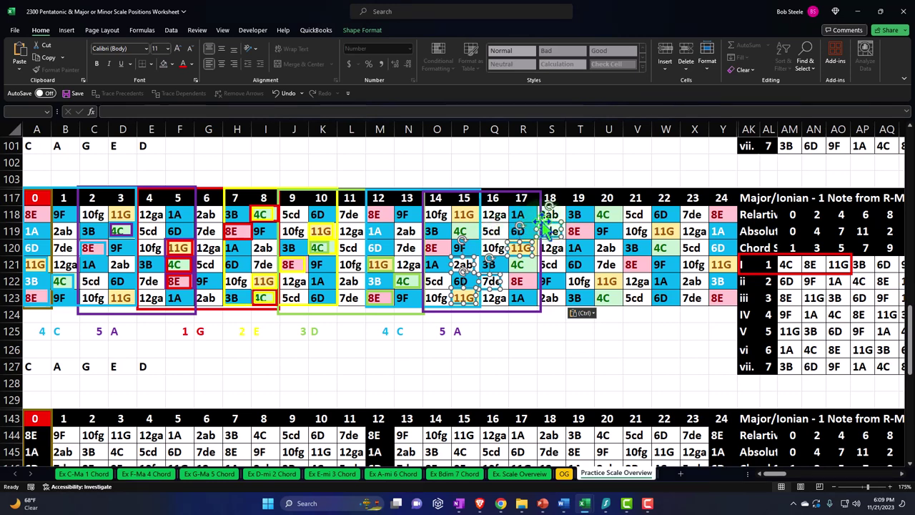
left_click_drag(547, 228, 461, 223)
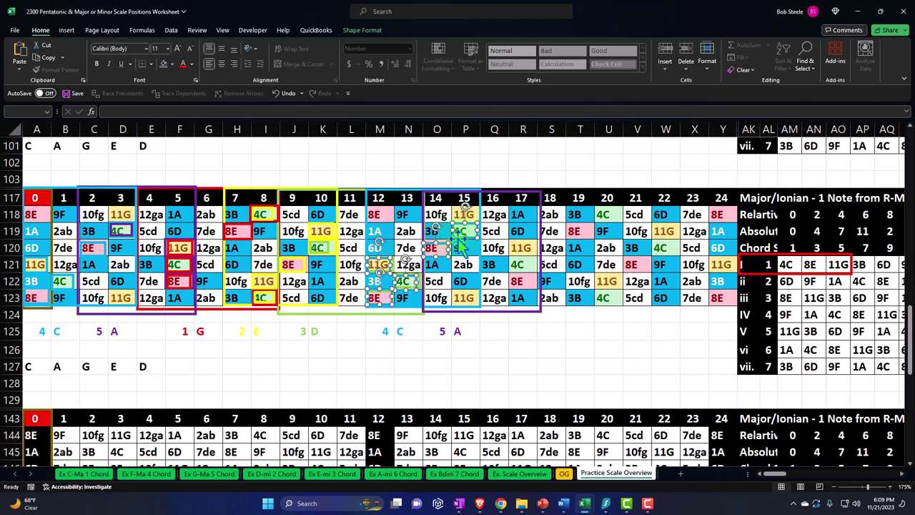
- Reposition the pasted boxes at M121 and M123 onto their 11G and 8E notes
left_click(442, 349)
left_click(379, 258)
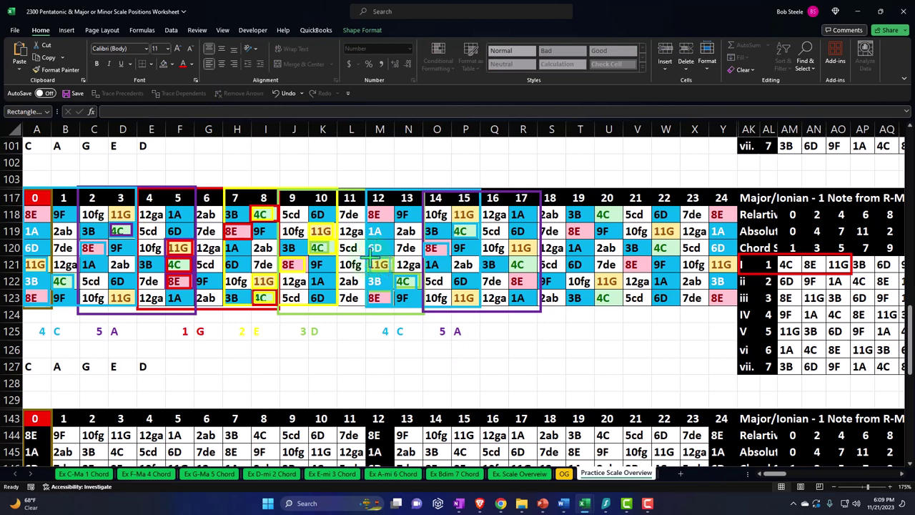
left_click_drag(384, 266, 389, 292)
left_click(391, 295)
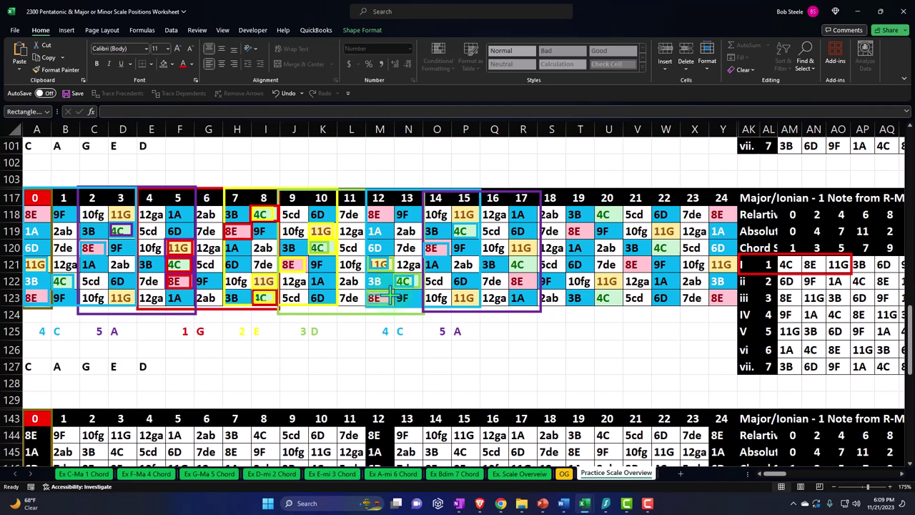
mouse_move(391, 296)
left_mouse_down()
mouse_move(386, 304)
mouse_move(413, 337)
mouse_move(392, 300)
mouse_move(404, 282)
left_mouse_up()
left_click(318, 248)
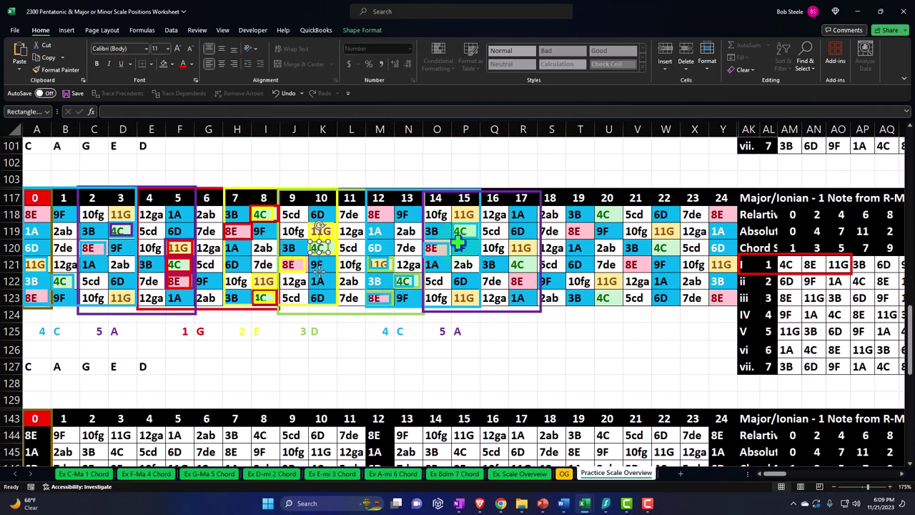
left_click(539, 346)
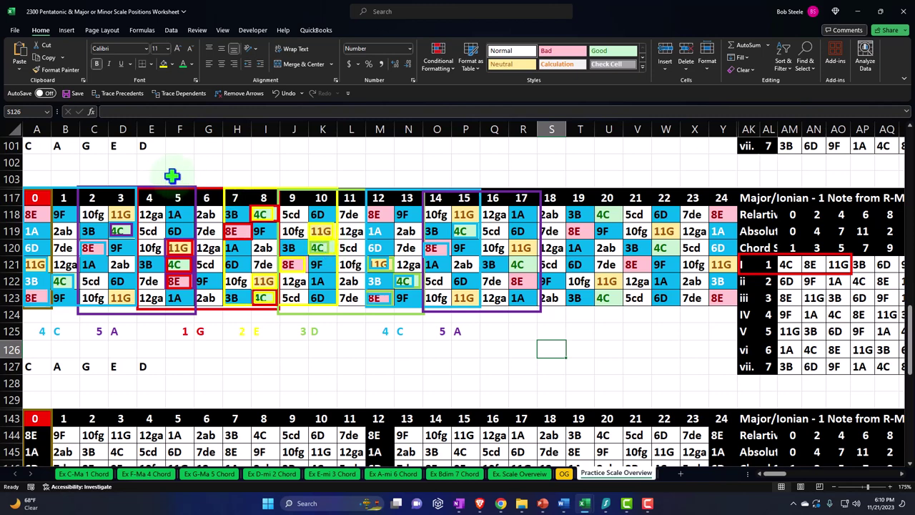
left_click_drag(182, 198, 265, 304)
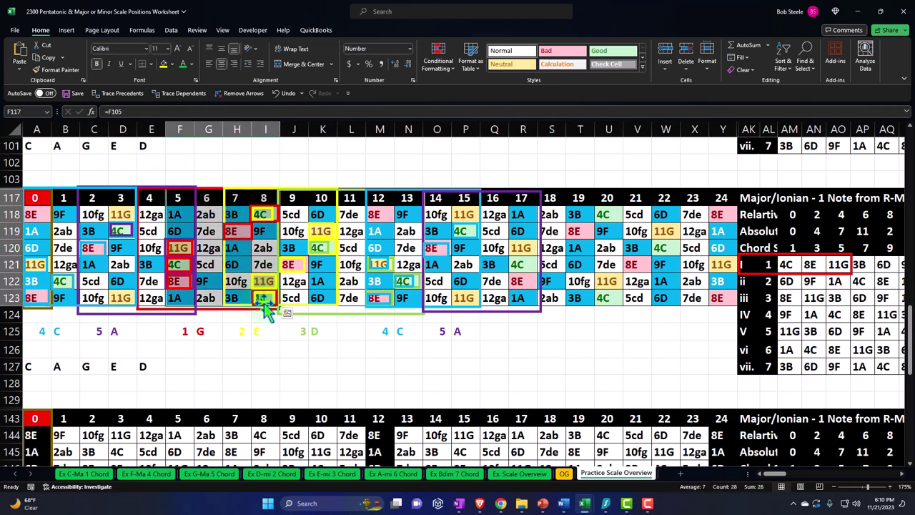